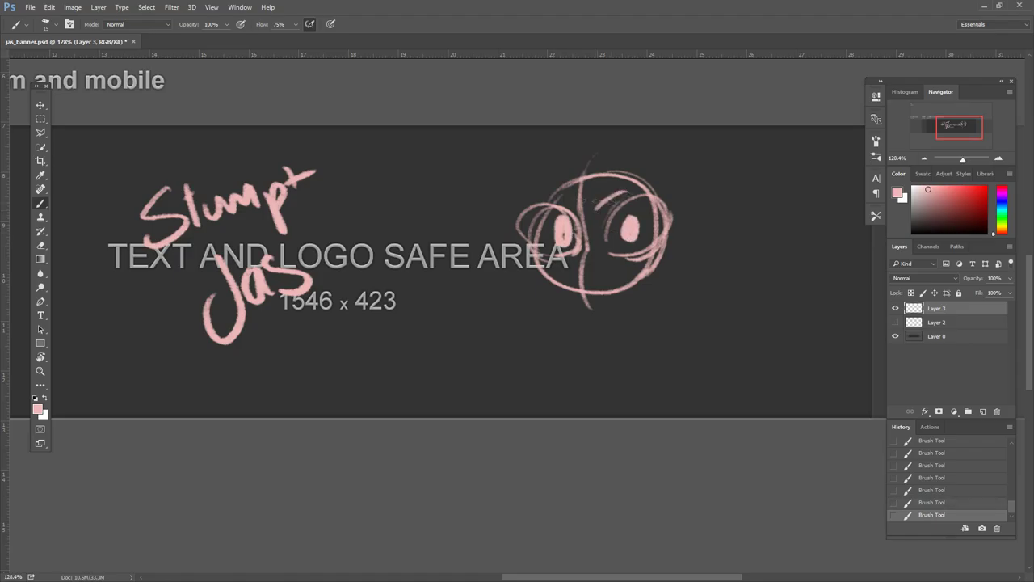
- Clean up the jaw of the face sketch and sketch long hair around the character's head in pink
key(e)
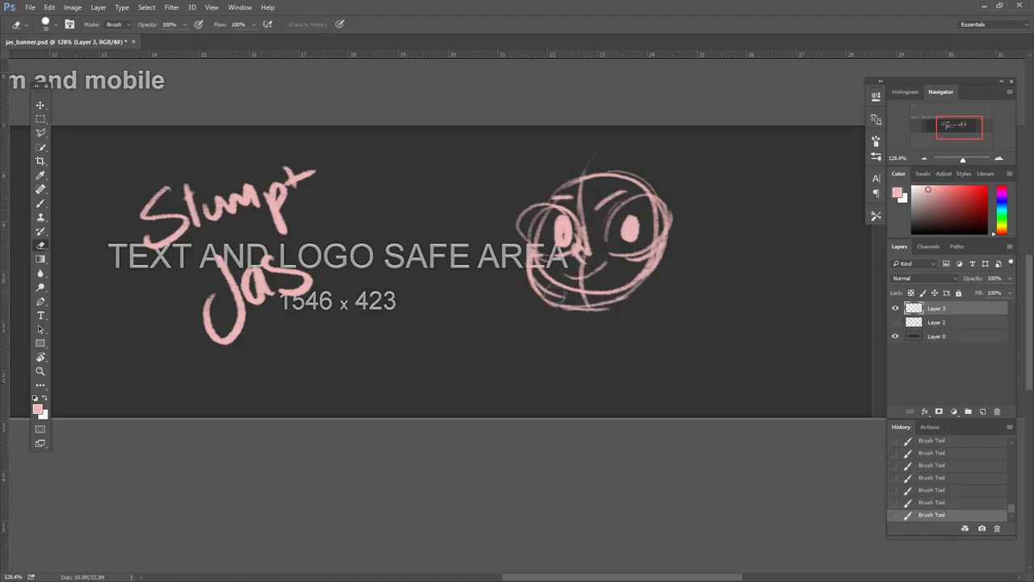
drag(562, 307, 598, 300)
key(b)
mouse_move(566, 161)
mouse_down()
mouse_move(509, 335)
mouse_move(707, 214)
mouse_up()
key(e)
drag(696, 162, 671, 190)
key(b)
mouse_move(687, 157)
mouse_down()
mouse_move(711, 299)
mouse_move(667, 324)
mouse_up()
- Sketch the neck and rounded chest with a raised, clenched arm on the left of the figure
mouse_move(566, 299)
mouse_down()
mouse_move(630, 311)
mouse_move(638, 279)
mouse_up()
drag(525, 323, 635, 300)
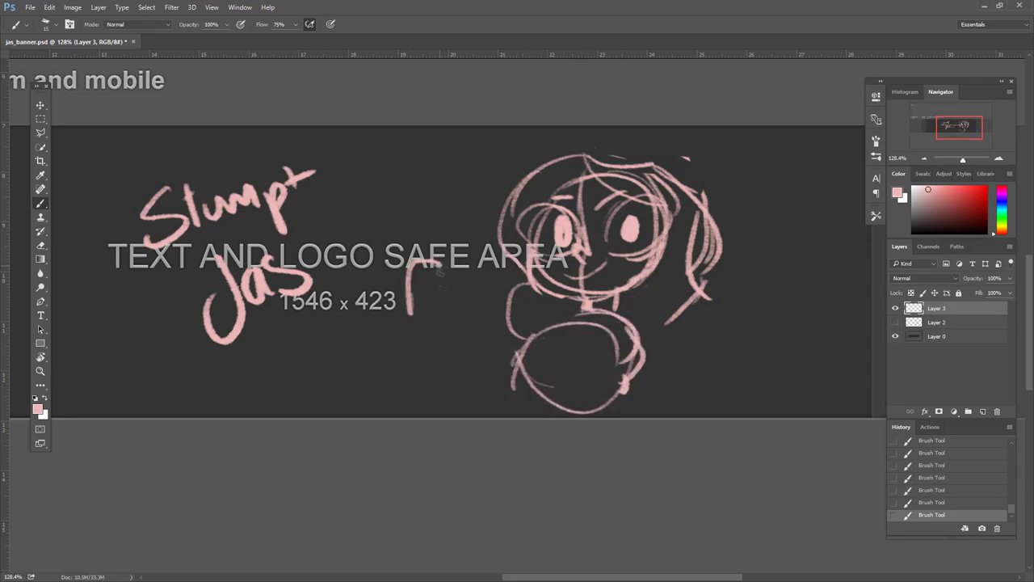
drag(419, 358, 529, 374)
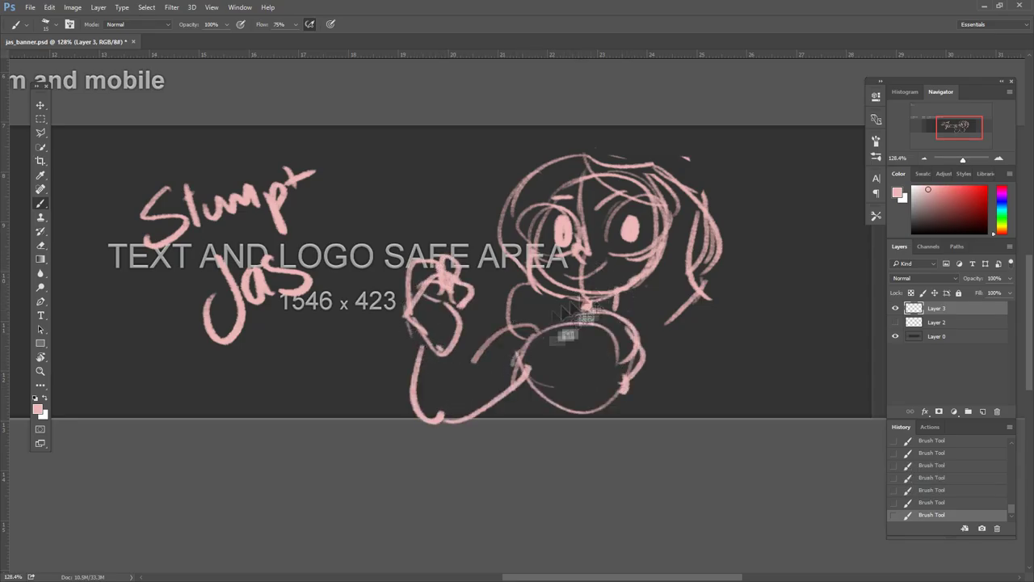
drag(456, 343, 525, 400)
drag(420, 344, 456, 400)
- Erase and redraw the forearm of the raised arm on the left of the figure
key(e)
mouse_move(464, 355)
mouse_down()
mouse_move(480, 365)
mouse_move(464, 396)
mouse_up()
key(b)
drag(456, 339, 478, 416)
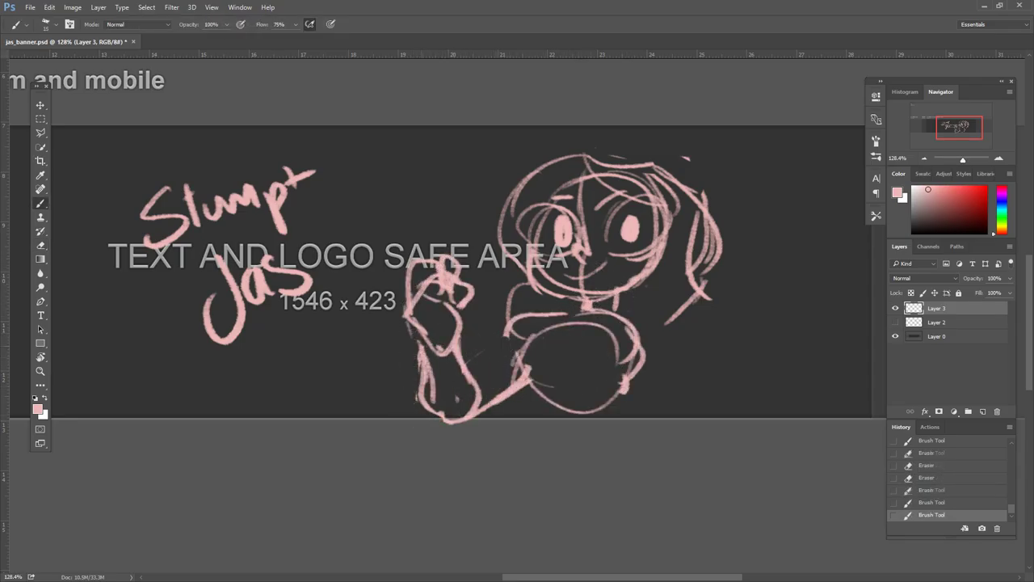
drag(422, 352, 443, 416)
key(e)
key(b)
- Rework the first arm's outline and sketch the second raised arm with its fist on the right of the figure
drag(485, 323, 434, 268)
drag(642, 242, 694, 218)
drag(662, 234, 711, 246)
drag(614, 266, 626, 356)
drag(686, 291, 638, 359)
drag(566, 258, 623, 307)
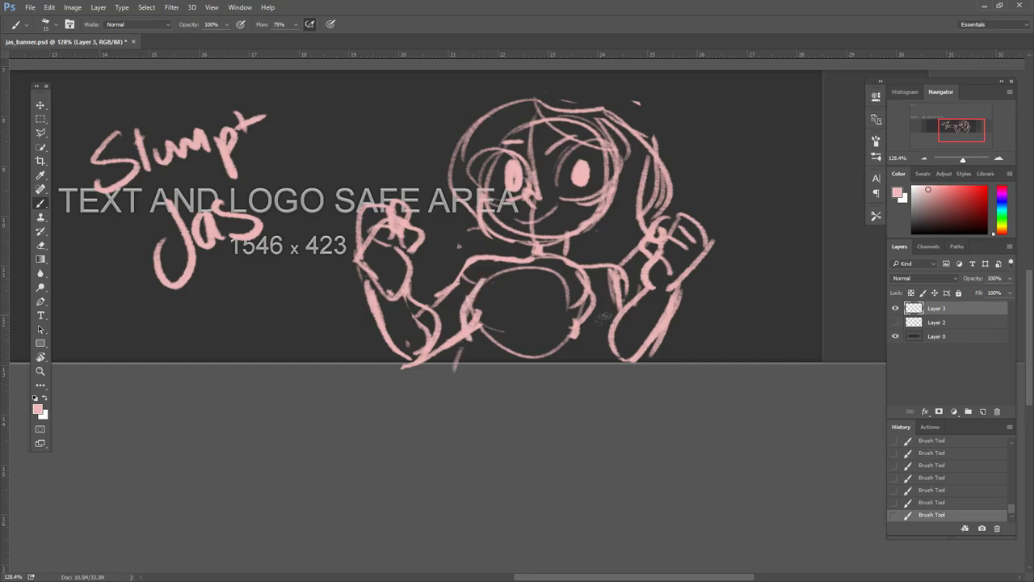
- Sketch the torso down to the rounded hips and add the neckline under the head
drag(457, 368, 606, 412)
drag(470, 279, 451, 416)
drag(590, 351, 594, 427)
drag(449, 428, 528, 476)
drag(508, 279, 581, 267)
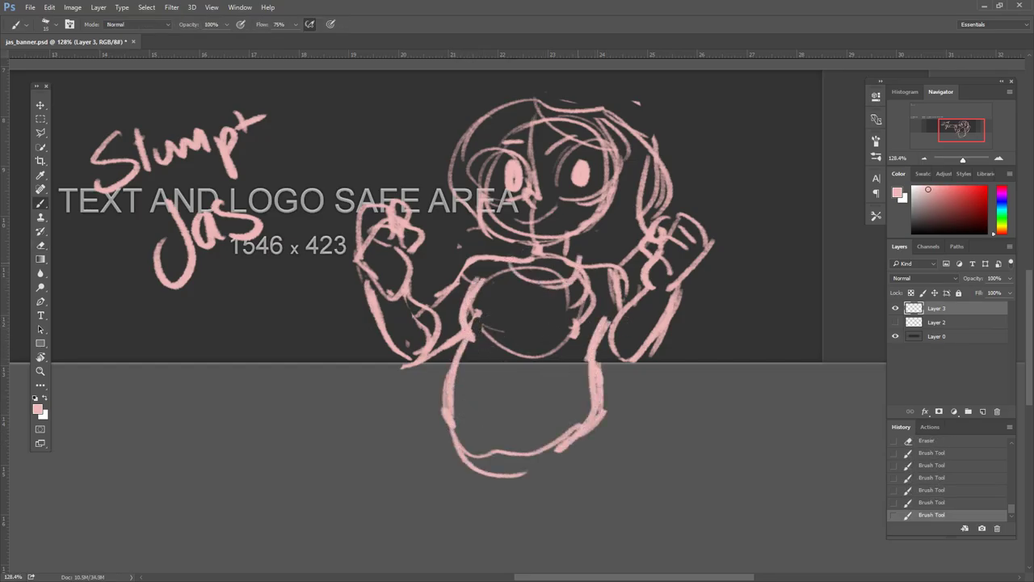
- Select the whole character sketch, scale it to about 80%, rotate it slightly clockwise and fit it higher on the banner
key(l)
mouse_move(484, 88)
mouse_down()
mouse_move(582, 77)
mouse_move(339, 113)
mouse_up()
key(ctrl+t)
drag(751, 542, 670, 452)
mouse_move(711, 242)
mouse_down()
mouse_move(675, 222)
mouse_move(705, 286)
mouse_up()
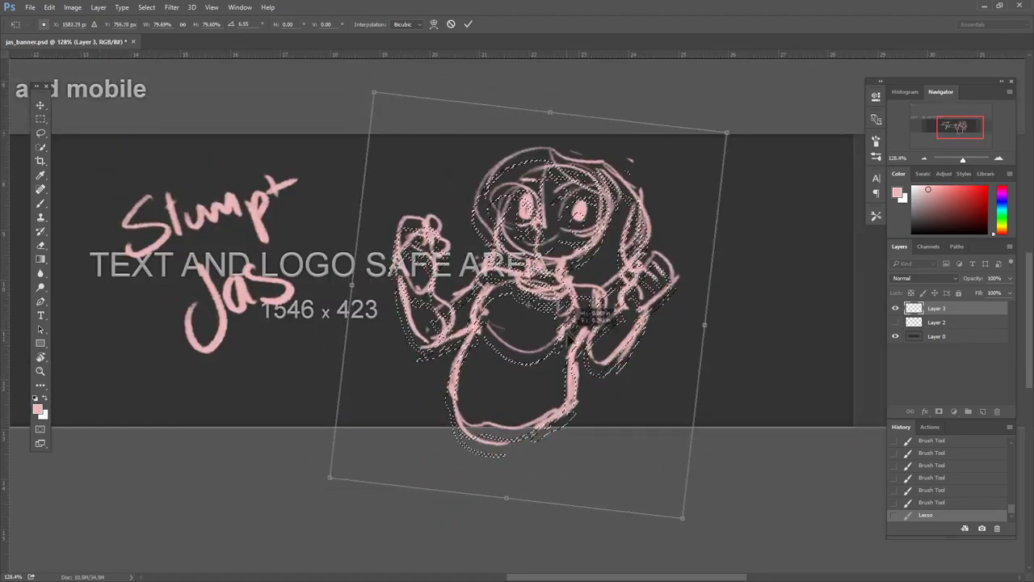
key(Return)
key(ctrl+d)
- Sketch the shirt hem across the hips and erase stray marks above it
key(b)
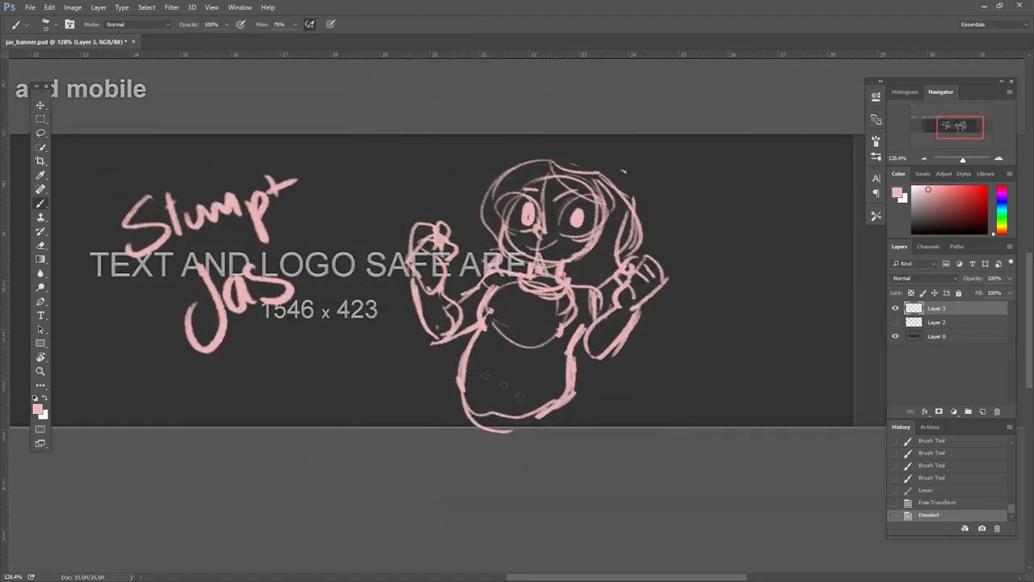
drag(462, 404, 568, 396)
drag(594, 386, 549, 411)
drag(576, 344, 577, 405)
key(e)
drag(481, 374, 521, 396)
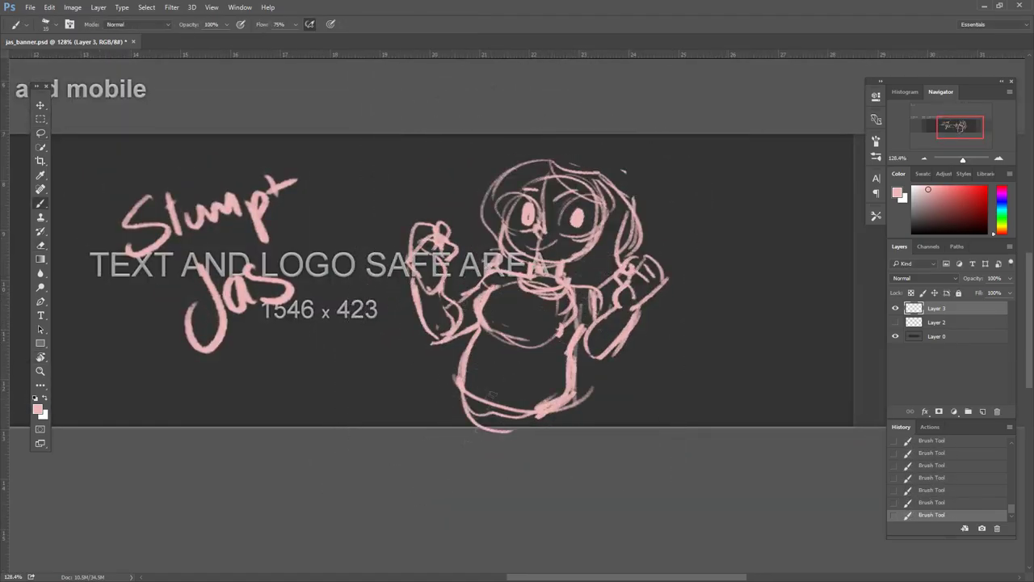
- Sketch the leg and pointed foot on the left of the figure, stepping outwards below the hips
drag(499, 450, 467, 505)
drag(433, 518, 378, 554)
drag(421, 489, 380, 556)
drag(488, 471, 449, 551)
drag(454, 378, 406, 529)
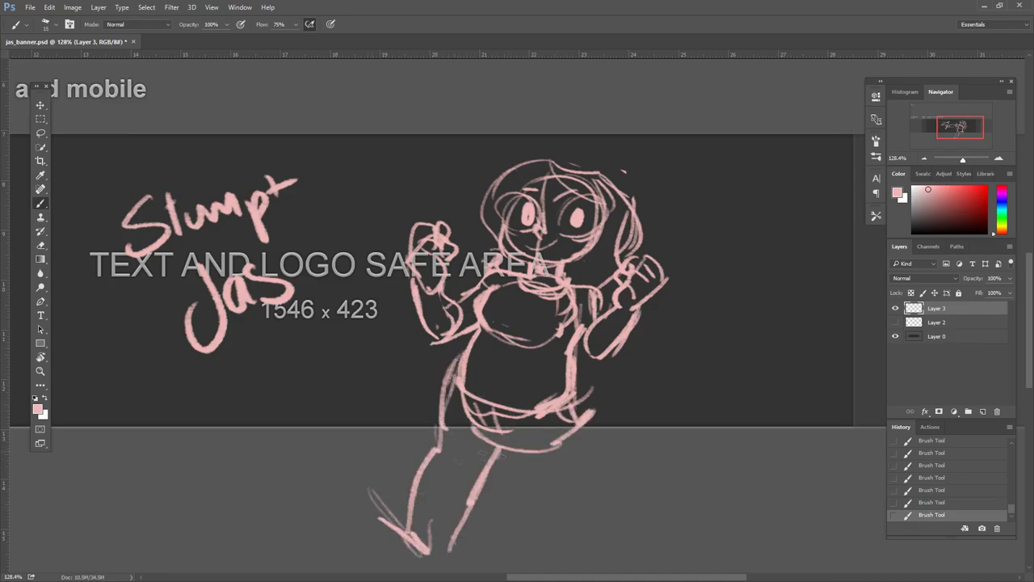
- Sketch the second leg and foot on the right, and strengthen the inner line of the first leg
drag(590, 417, 594, 509)
drag(546, 444, 521, 533)
drag(587, 480, 617, 546)
drag(541, 566, 638, 529)
drag(586, 468, 607, 559)
key(e)
drag(587, 364, 598, 533)
key(ctrl+z)
drag(488, 486, 529, 416)
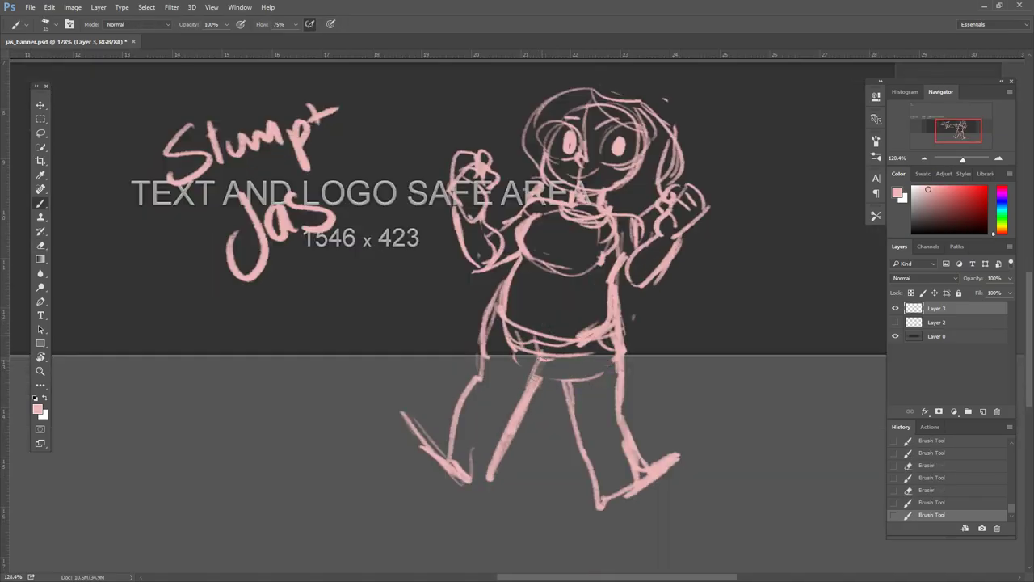
- Redraw the hair strands falling along both sides of the head
drag(665, 299, 670, 381)
drag(557, 216, 541, 291)
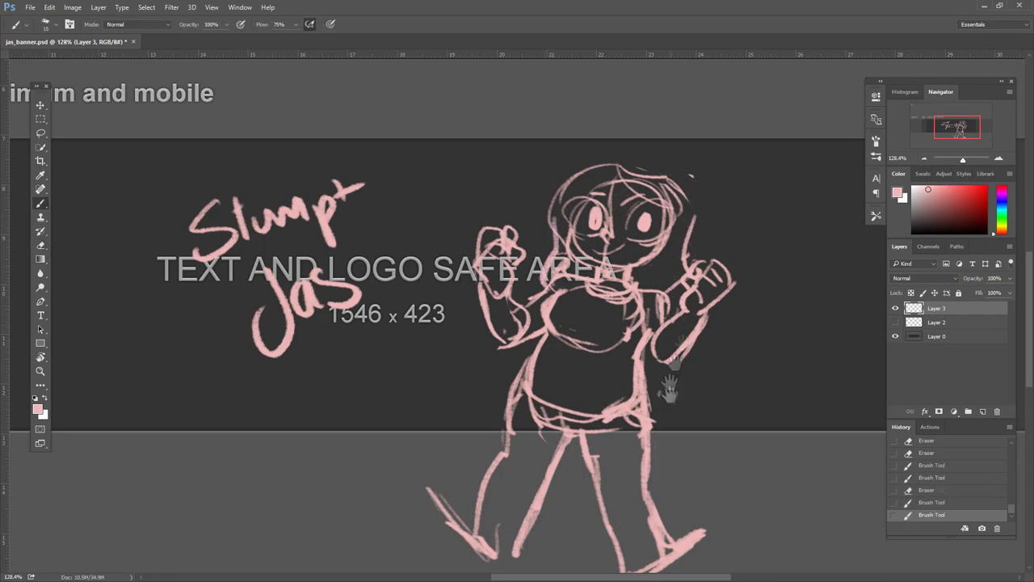
drag(669, 381, 675, 388)
drag(656, 187, 681, 234)
drag(655, 382, 679, 344)
- Add the upper-leg curves and knee folds to the trousers and touch up the hair beside the raised hand
key(b)
mouse_move(504, 393)
mouse_down()
mouse_move(558, 420)
mouse_move(506, 533)
mouse_up()
drag(624, 451, 646, 469)
key(e)
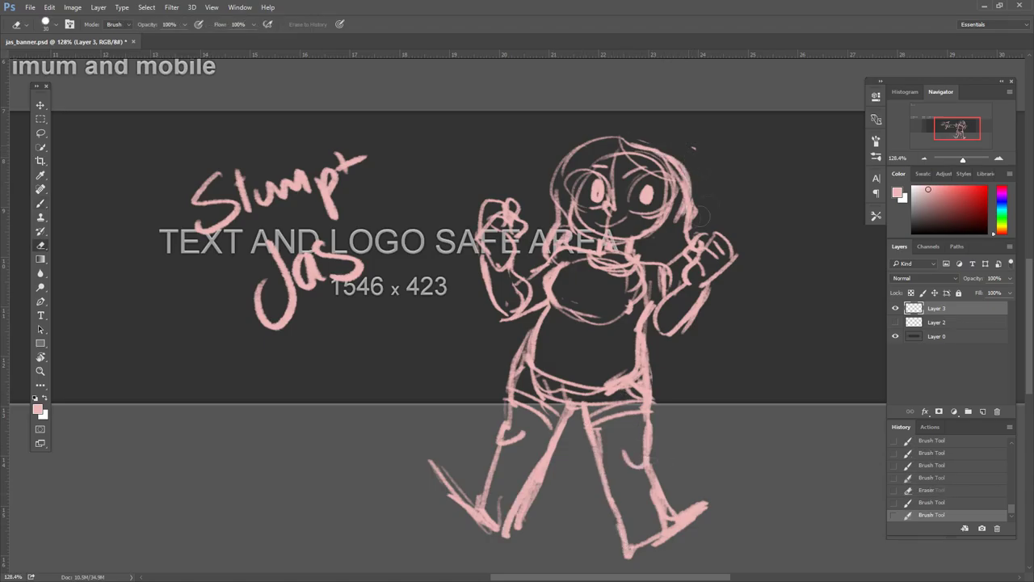
key(b)
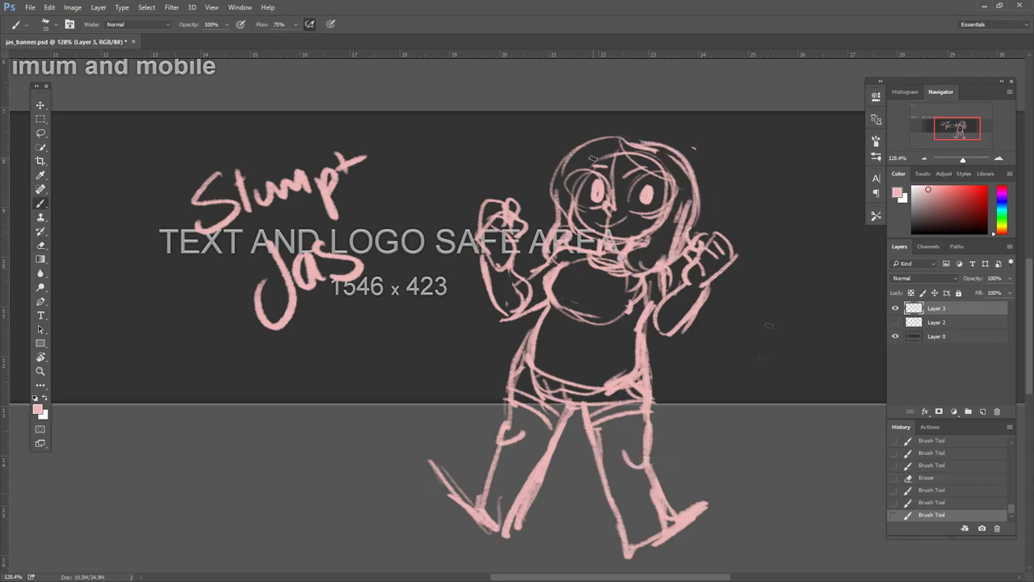
- Pick a light purple colour and add a new layer directly beneath the sketch layer
drag(963, 158, 961, 159)
click(1002, 202)
key(ctrl+shift+alt+n)
key(ctrl+bracketleft)
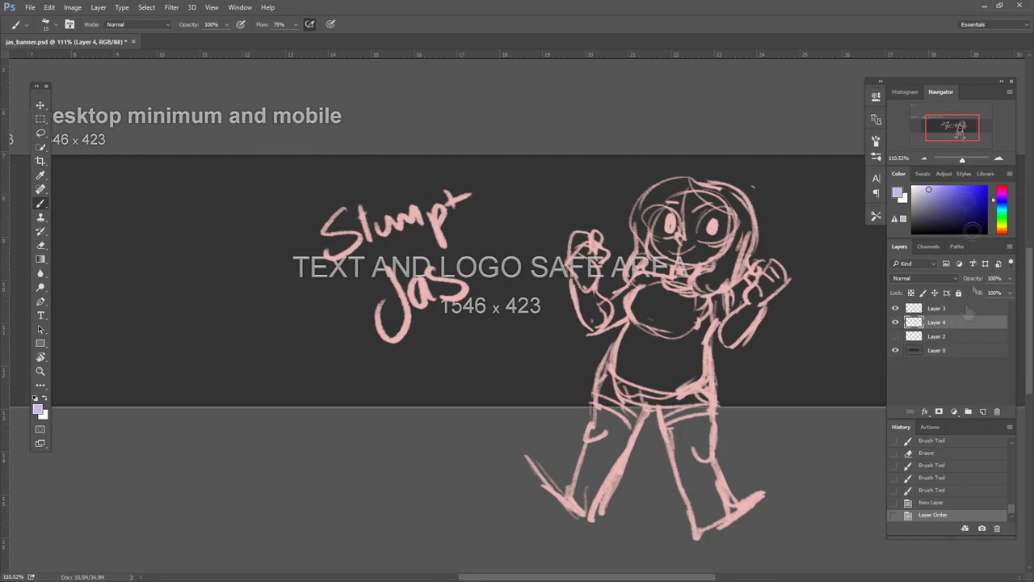
click(46, 24)
double_click(91, 113)
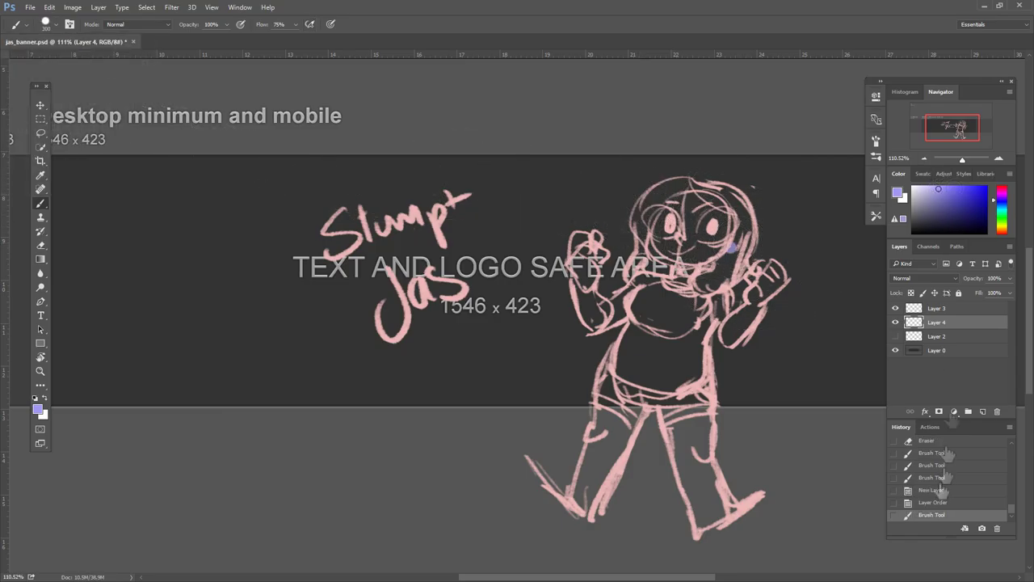
click(700, 259)
- Make a large circular selection behind the character's upper body and fill it with the purple colour
click(41, 118)
click(85, 133)
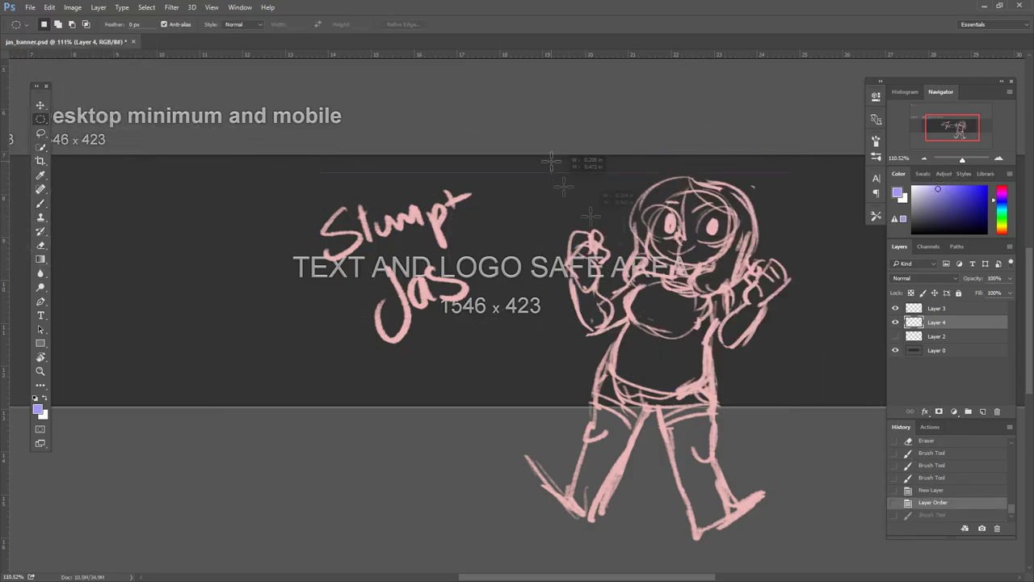
drag(556, 163, 823, 419)
drag(772, 380, 784, 355)
key(alt+BackSpace)
key(ctrl+d)
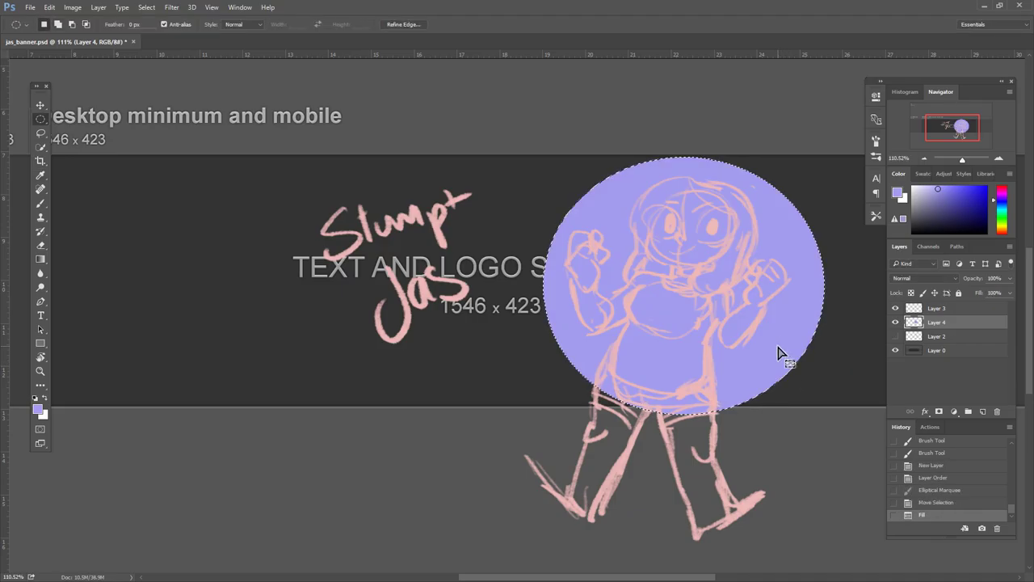
- Add two more purple circles left of the large one, a medium one low down and a small one above it
mouse_move(466, 288)
mouse_down()
mouse_move(630, 468)
mouse_move(613, 450)
mouse_up()
key(alt+BackSpace)
key(ctrl+d)
mouse_move(501, 251)
mouse_down()
mouse_move(539, 271)
mouse_move(537, 289)
mouse_up()
key(i)
key(m)
key(alt+BackSpace)
key(ctrl+d)
- Add a smaller purple circle at the large circle's lower right and a tiny one just beside it
drag(792, 386, 837, 432)
key(alt+BackSpace)
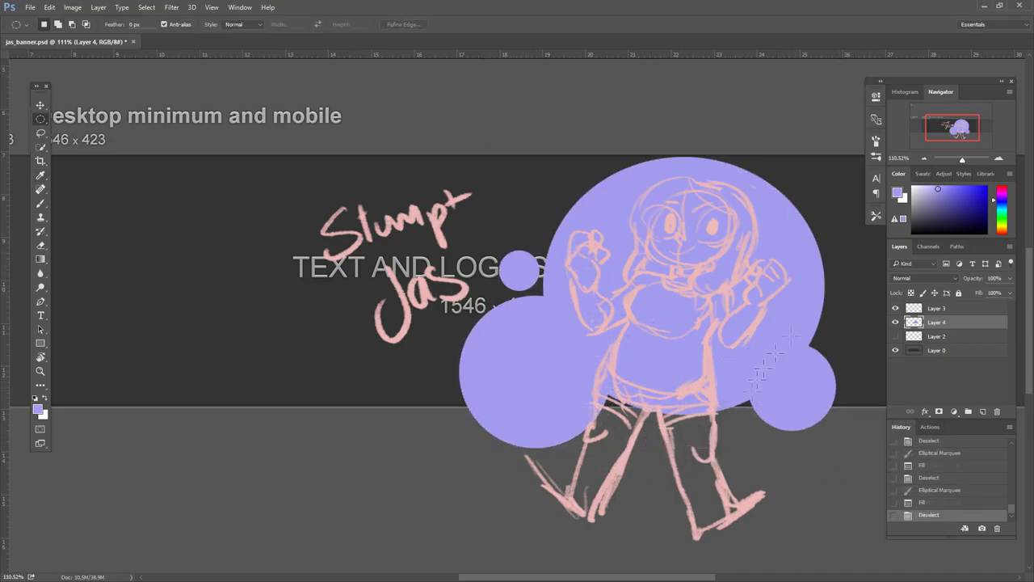
key(ctrl+d)
mouse_move(824, 335)
mouse_down()
mouse_move(849, 356)
mouse_move(840, 351)
mouse_up()
key(alt+BackSpace)
key(ctrl+d)
- Load the "Pencil: Round 3pt." tool preset for the brush
key(b)
drag(686, 449, 701, 443)
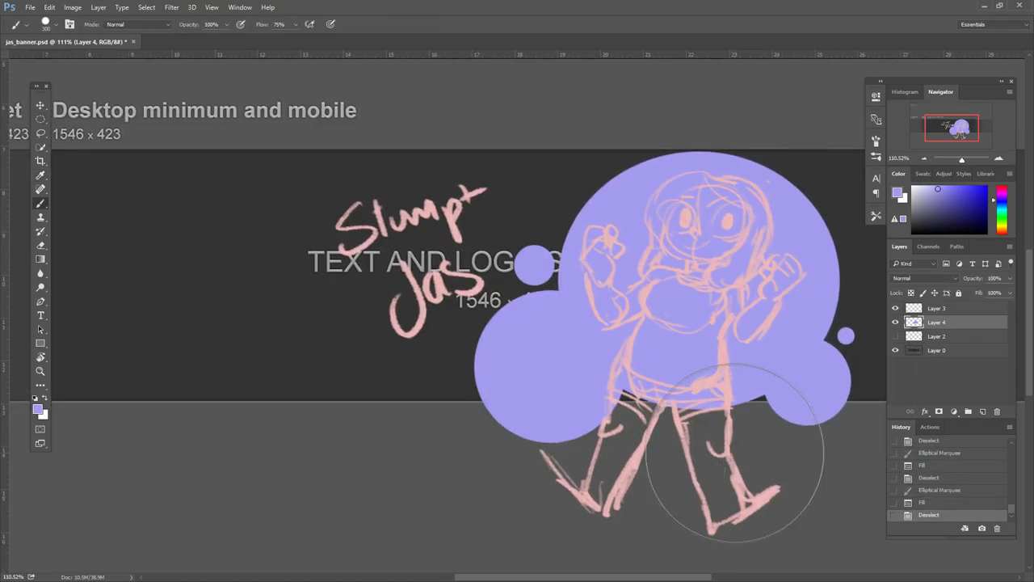
click(876, 144)
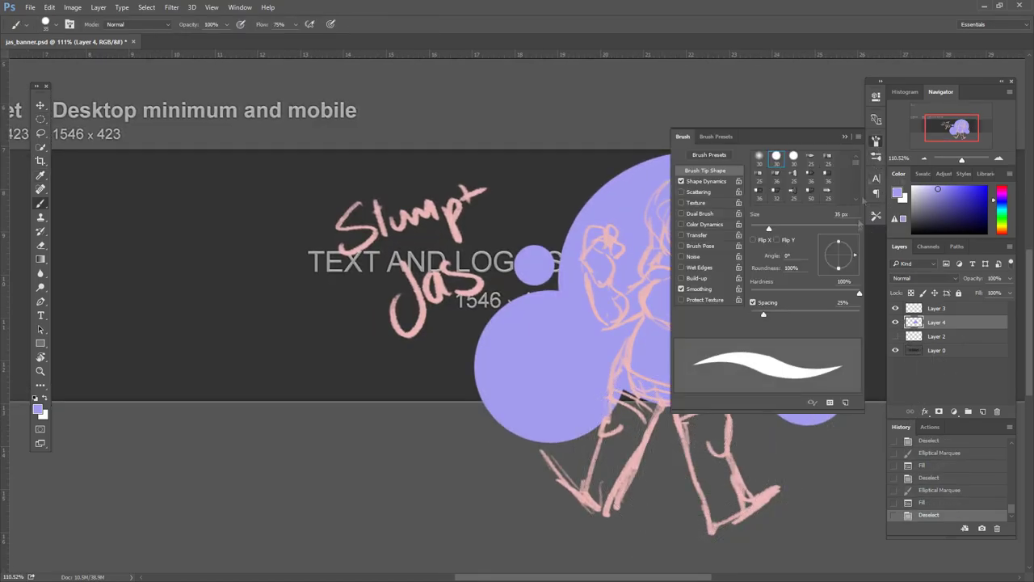
click(876, 144)
click(876, 216)
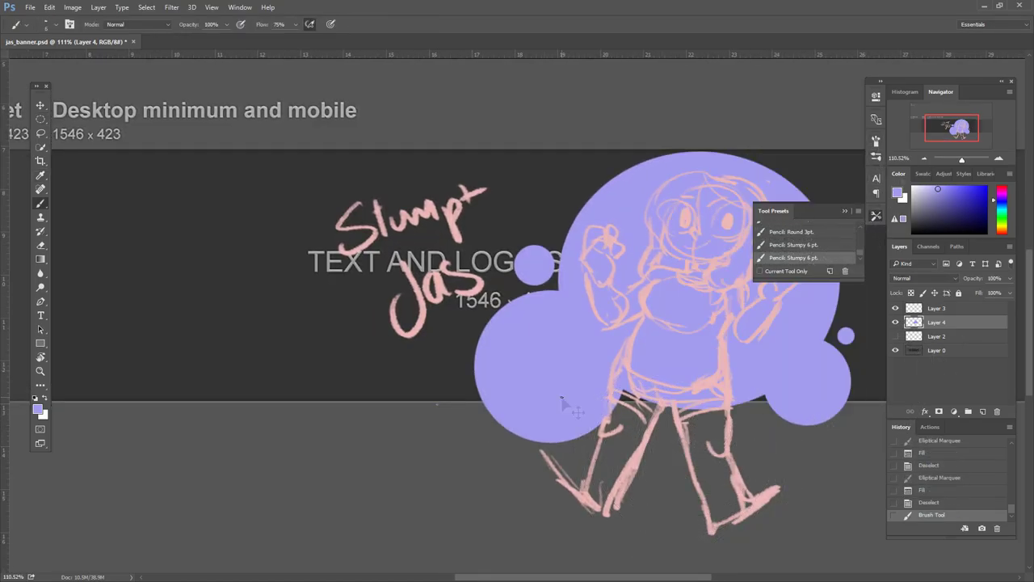
click(793, 232)
- Load the sketch on Layer 3 as a selection and paste a copy of it into a new blank document
click(937, 308)
click(896, 308)
drag(895, 308, 895, 321)
mouse_move(529, 395)
mouse_down()
mouse_move(641, 455)
mouse_move(595, 450)
mouse_move(595, 478)
mouse_move(565, 487)
mouse_up()
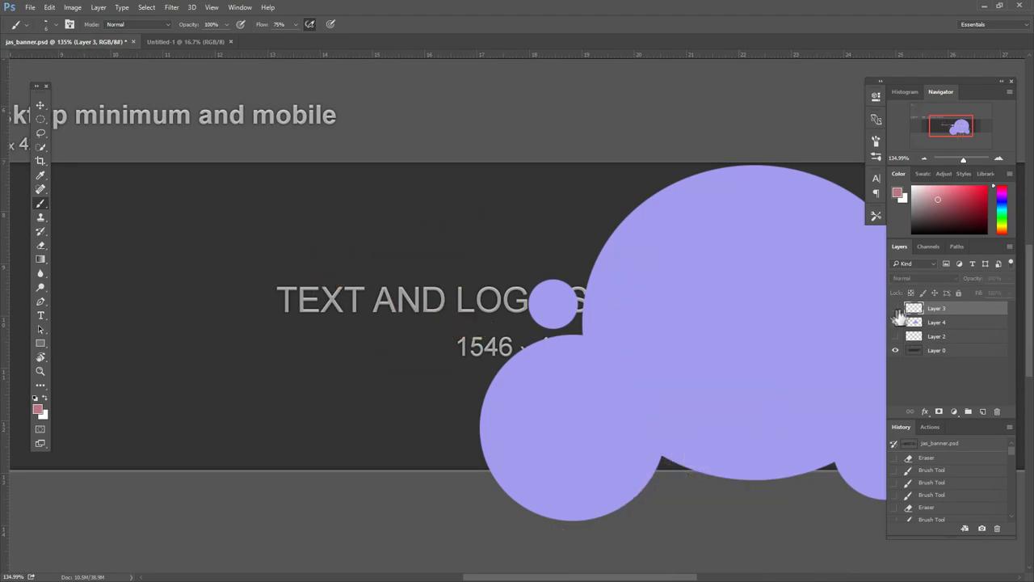
ctrl+click(914, 308)
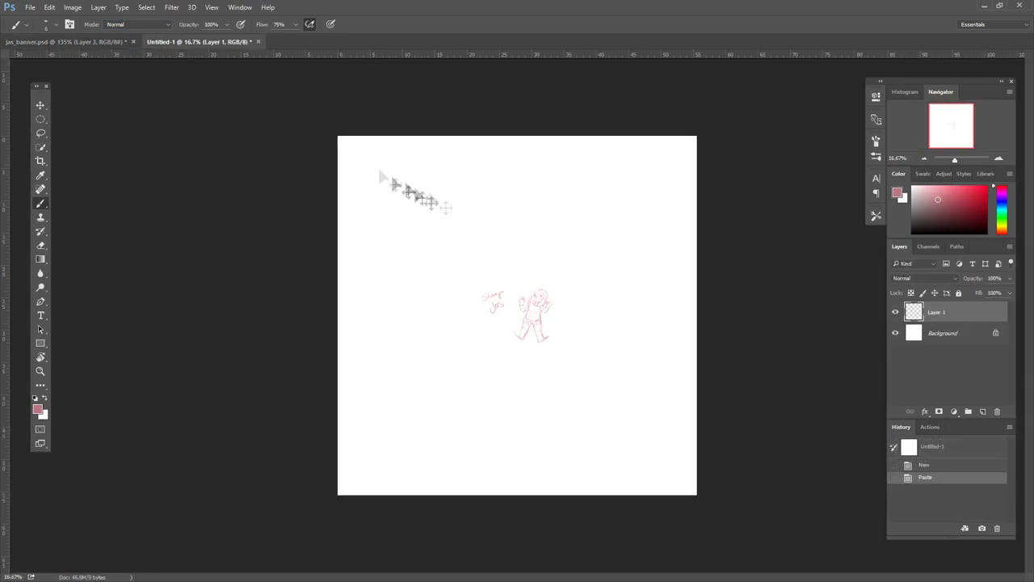
- Scale the pasted sketch up to about 230% in the new document
key(ctrl+t)
drag(561, 286, 692, 240)
key(ctrl+0)
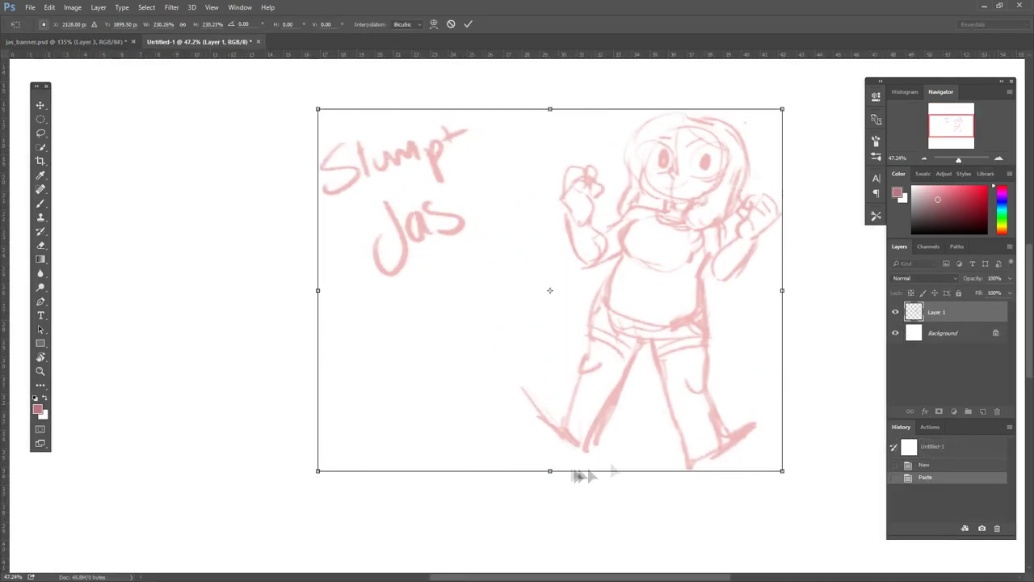
key(Return)
- Add a new layer above the enlarged sketch and reset the drawing colour to black
click(983, 411)
key(d)
drag(959, 159, 963, 159)
drag(797, 252, 658, 342)
scroll(658, 343, up, 3)
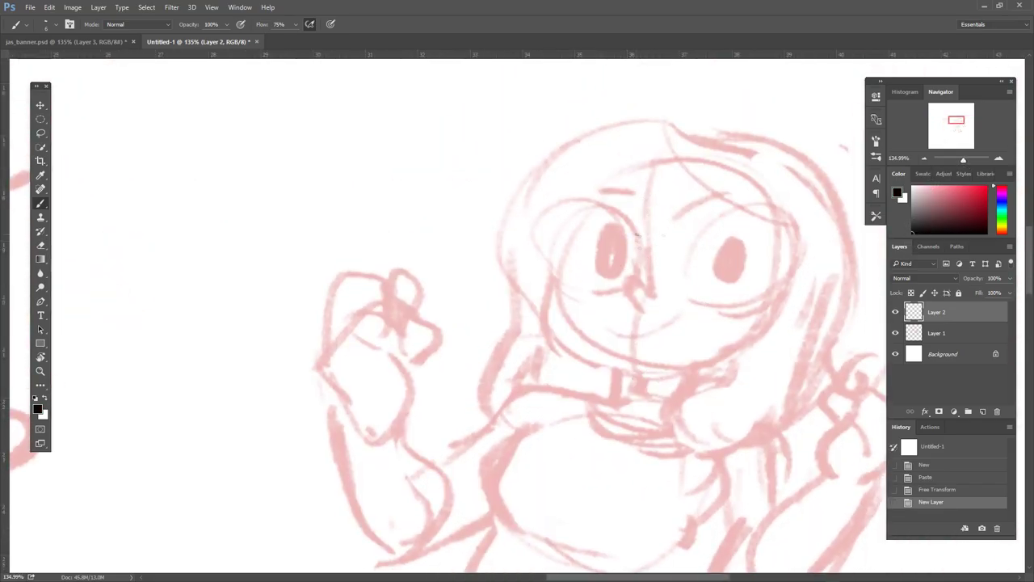
- Adjust the brush settings and test them with a short black stroke beside the character's face
click(46, 23)
click(69, 24)
click(716, 185)
drag(510, 261, 499, 354)
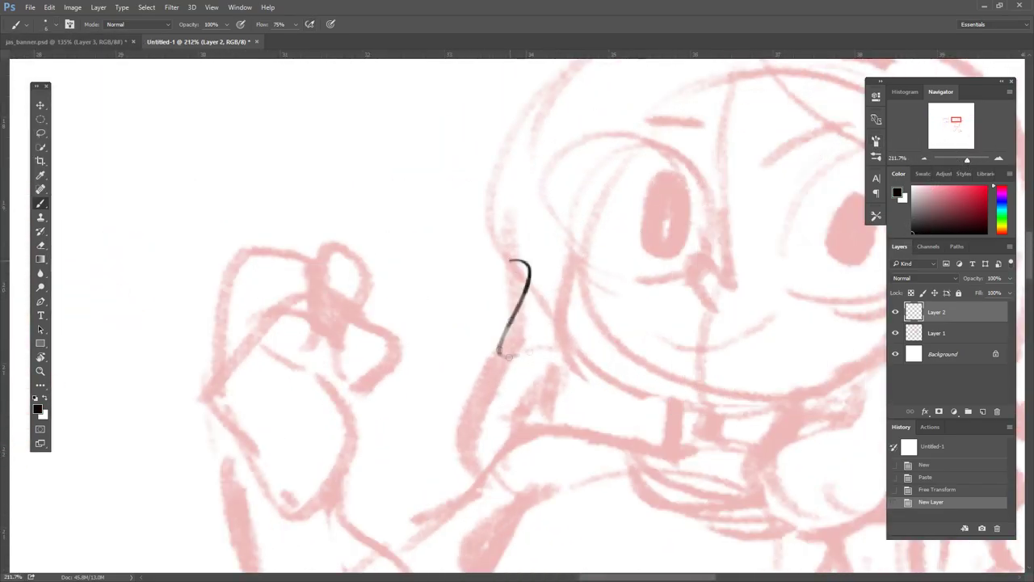
scroll(728, 198, down, 6)
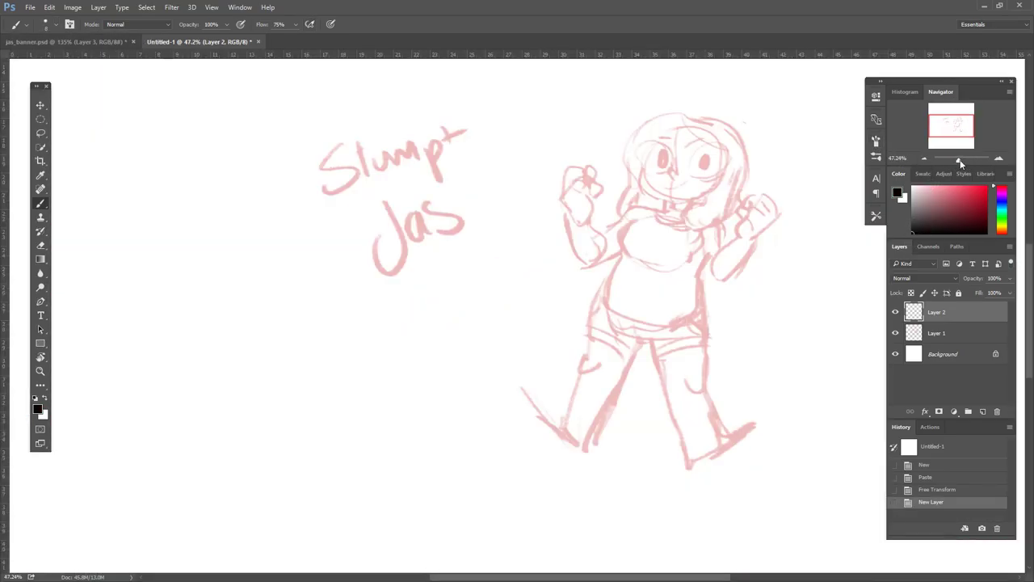
- Flip the whole canvas horizontally
click(50, 8)
mouse_move(73, 7)
mouse_move(121, 105)
click(255, 155)
- Redraw the pupils, nose and smile on Layer 1 in a darker muted pink
click(937, 333)
click(937, 198)
scroll(704, 178, up, 3)
scroll(704, 178, down, 3)
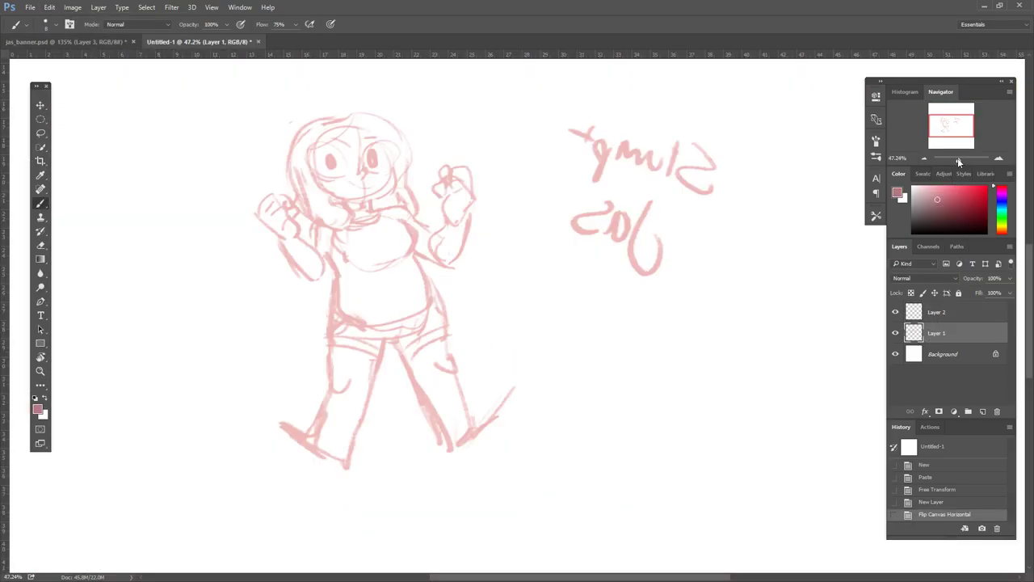
scroll(704, 179, up, 3)
drag(705, 179, 923, 413)
drag(297, 171, 301, 198)
mouse_move(398, 165)
mouse_down()
mouse_move(401, 193)
mouse_move(380, 206)
mouse_up()
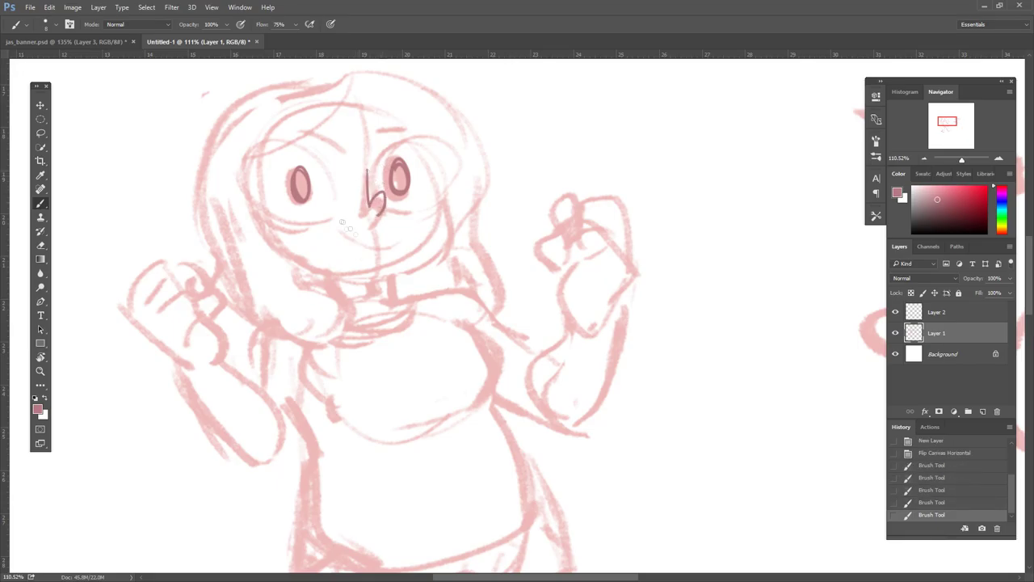
drag(347, 237, 396, 223)
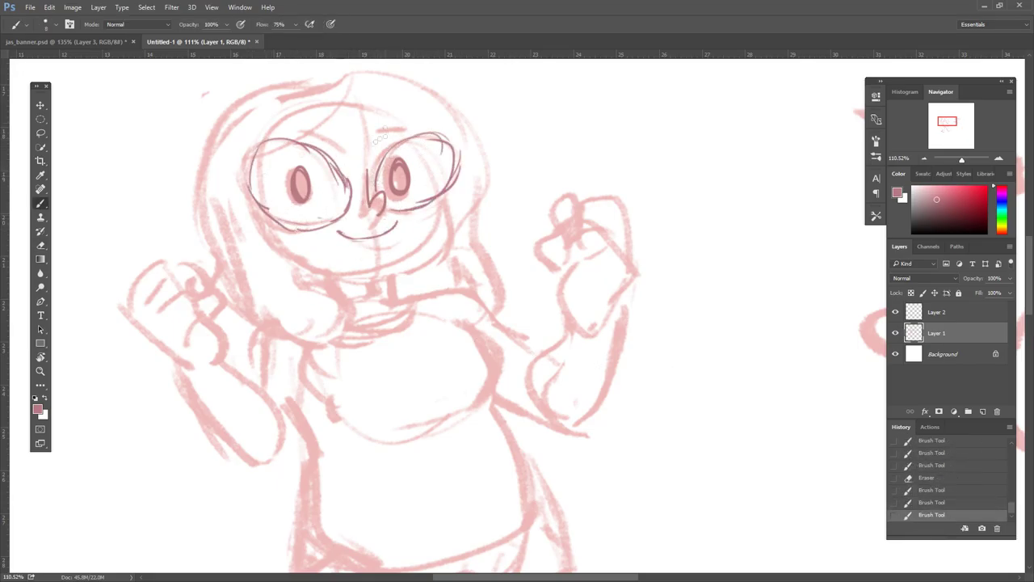
- Refine the face outline with its jaw, ear and forehead, and redraw the neck beneath it
drag(269, 257, 446, 242)
drag(252, 195, 259, 228)
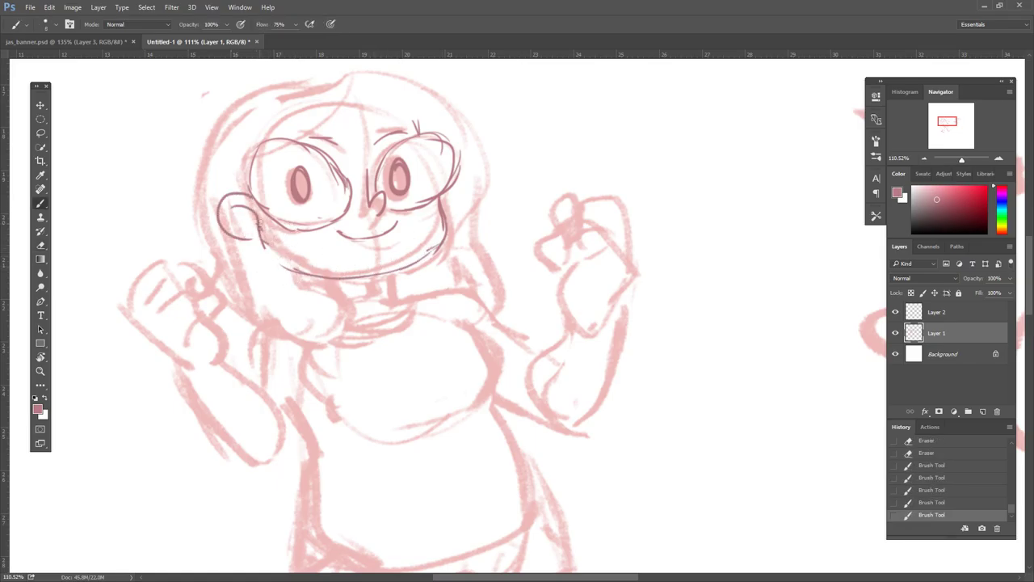
drag(413, 119, 419, 132)
drag(326, 285, 398, 291)
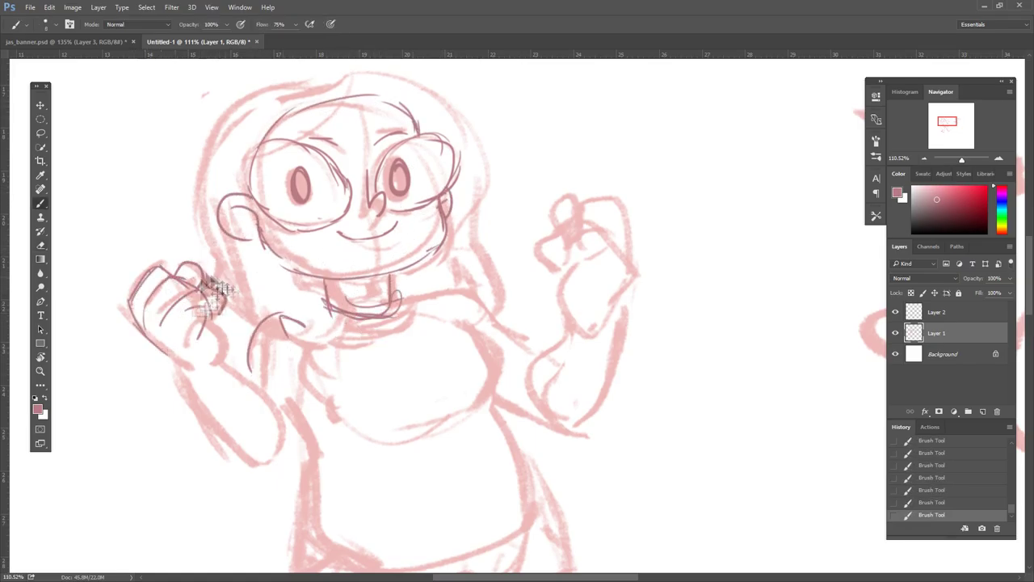
- Redraw the left fist with its fingers, thumb and wrist, erasing rough lines between strokes
drag(218, 286, 211, 323)
mouse_move(176, 267)
mouse_down()
mouse_move(207, 281)
mouse_move(230, 351)
mouse_up()
drag(158, 339, 223, 372)
drag(231, 351, 218, 372)
key(e)
mouse_move(213, 305)
mouse_down()
mouse_move(190, 323)
mouse_move(170, 301)
mouse_up()
key(e)
key(b)
mouse_move(163, 325)
mouse_down()
mouse_move(200, 310)
mouse_move(158, 323)
mouse_move(202, 319)
mouse_up()
key(e)
key(b)
drag(198, 279, 201, 294)
- Erase the rough left forearm and redraw it from the wrist down to the bent elbow and upper arm
key(e)
mouse_move(179, 365)
mouse_down()
mouse_move(188, 424)
mouse_move(230, 485)
mouse_up()
key(b)
drag(188, 370, 243, 494)
drag(314, 364, 266, 493)
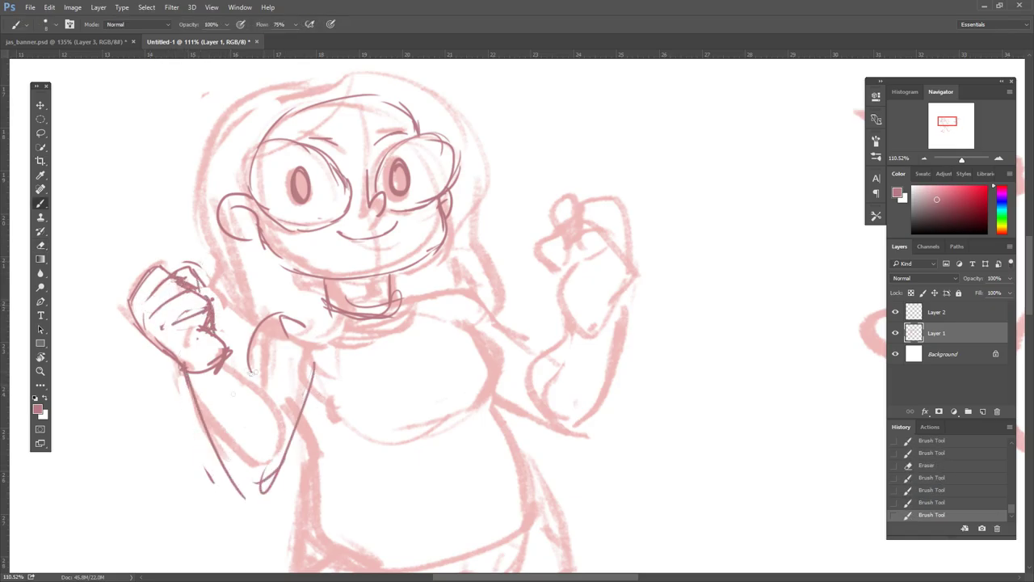
drag(230, 352, 287, 444)
drag(222, 477, 274, 493)
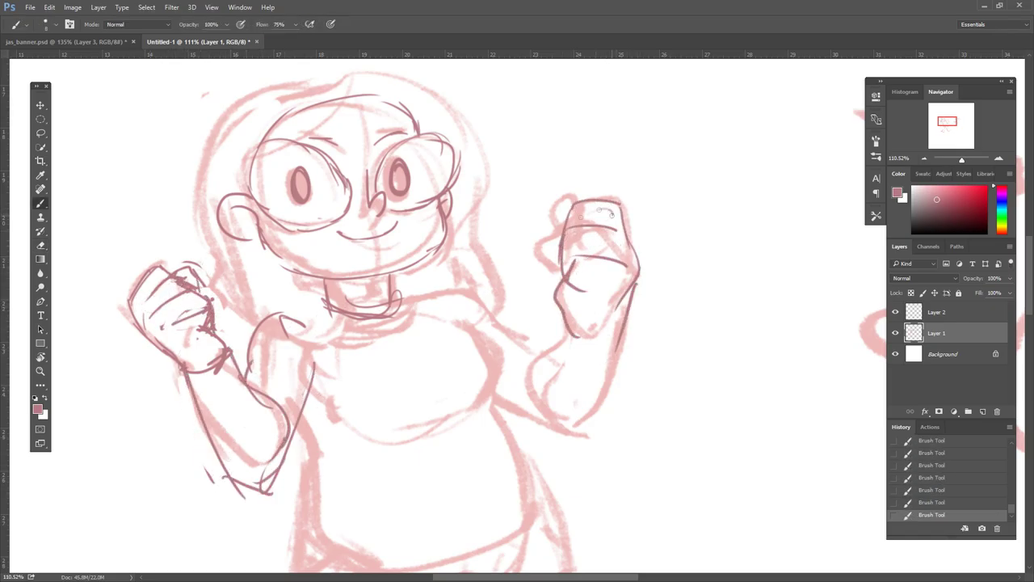
- Draw both edges of the right forearm down to the elbow and erase rough lines at the wrist
drag(629, 301, 592, 424)
drag(561, 346, 570, 429)
key(e)
drag(598, 307, 582, 331)
key(b)
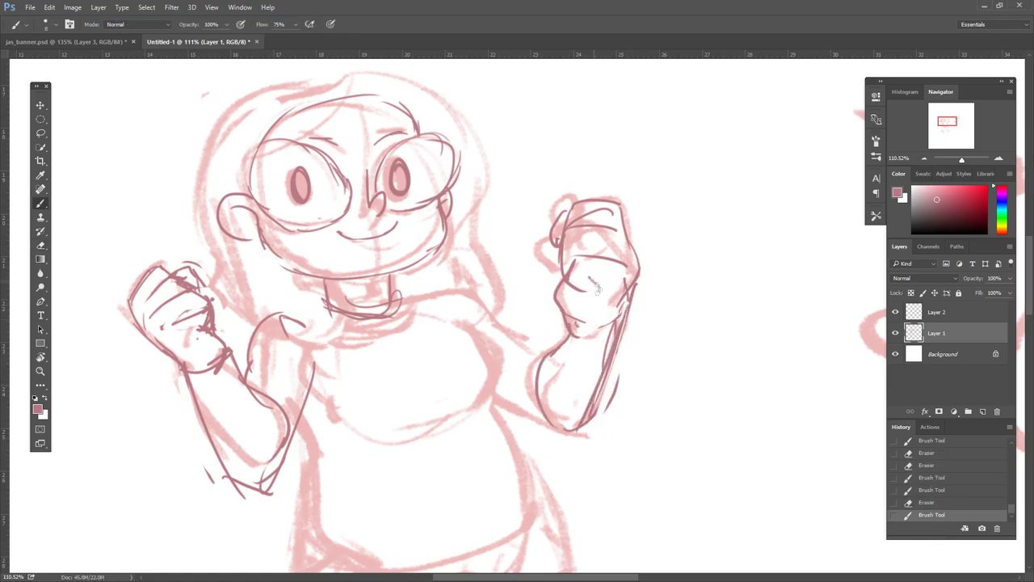
- Sketch the right fist's thumb, erase its rough outer edge and redraw the back of the hand rounder
drag(578, 279, 600, 295)
key(e)
drag(575, 287, 568, 293)
drag(637, 242, 639, 305)
key(b)
drag(615, 211, 631, 234)
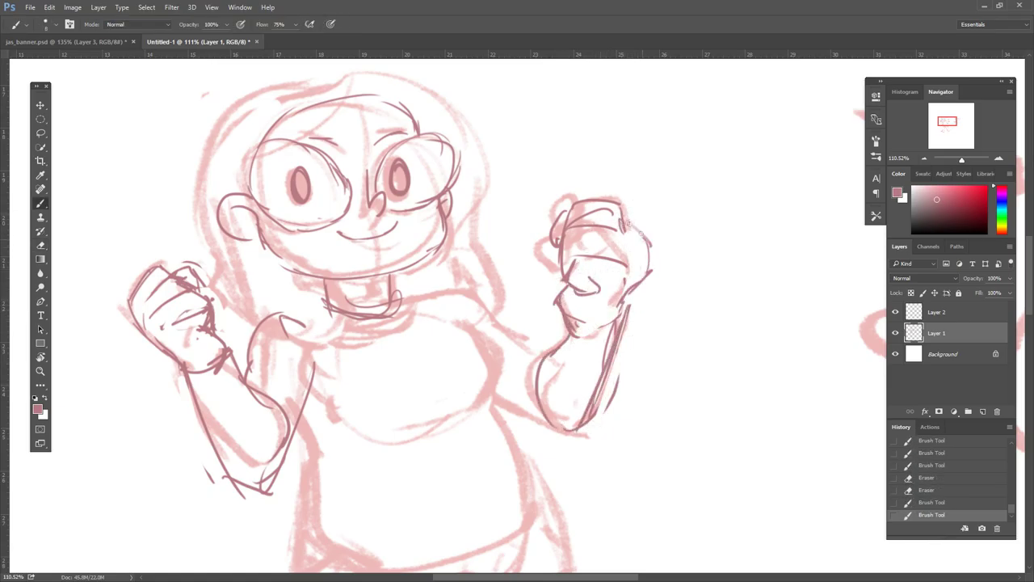
- Erase the right fist's old finger lines and redraw its curled fingers, thumb and wrist edge
drag(566, 218, 586, 282)
key(e)
drag(565, 214, 622, 270)
drag(566, 234, 622, 291)
key(b)
drag(646, 267, 618, 323)
drag(566, 279, 651, 267)
drag(570, 287, 602, 284)
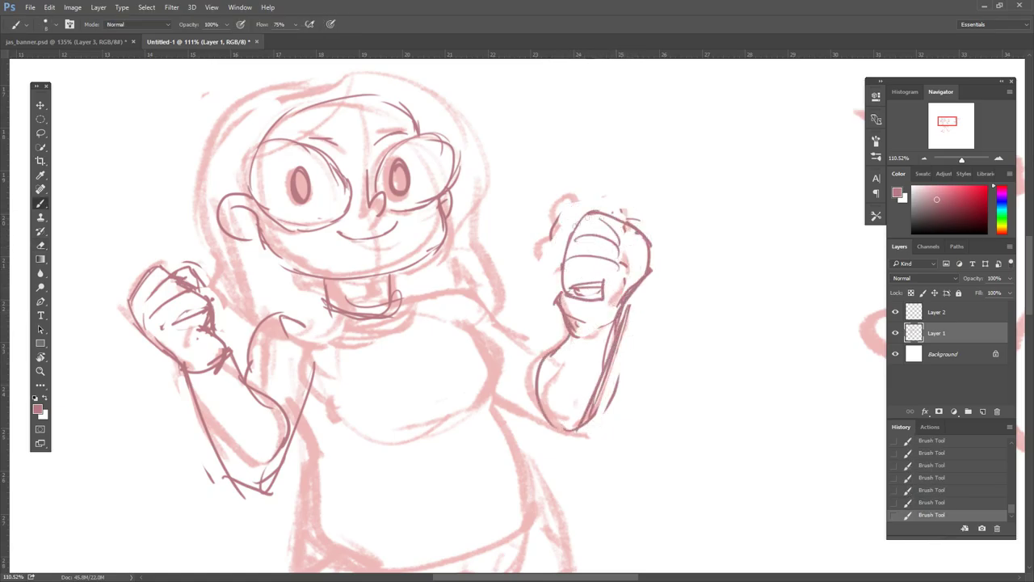
- Add the outermost curled finger to the right fist and tidy the knuckles on the opposite edge
drag(556, 222, 566, 270)
key(e)
drag(638, 214, 646, 274)
key(b)
drag(558, 242, 565, 275)
- Outline the right shoulder, upper arm and side of the chest, and extend the torso's side lines
drag(467, 325, 558, 427)
drag(344, 435, 331, 462)
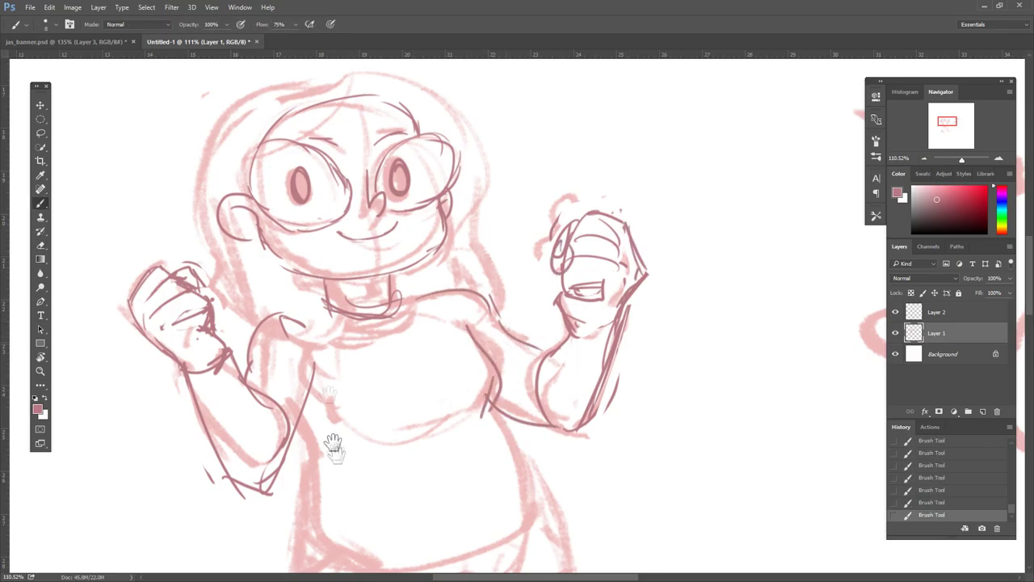
scroll(335, 438, down, 3)
mouse_move(289, 287)
mouse_down()
mouse_move(287, 396)
mouse_move(539, 380)
mouse_up()
scroll(485, 364, up, 3)
drag(251, 311, 316, 303)
- Draw the hair's parting and the top of the head, continuing the hair down the right side of the face
scroll(321, 192, up, 3)
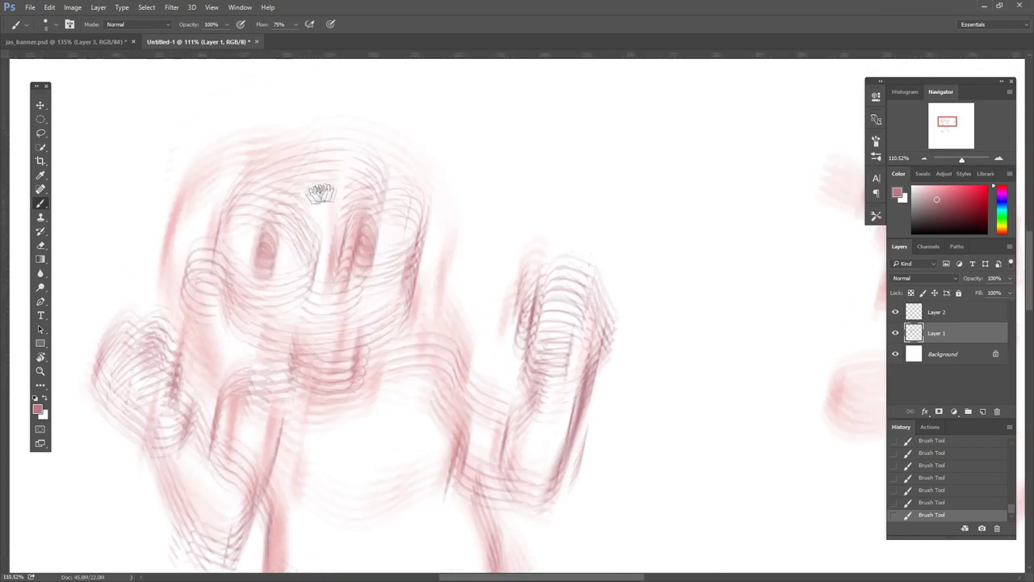
drag(274, 202, 418, 192)
mouse_move(392, 220)
mouse_down()
mouse_move(343, 208)
mouse_move(428, 179)
mouse_up()
drag(428, 214, 453, 412)
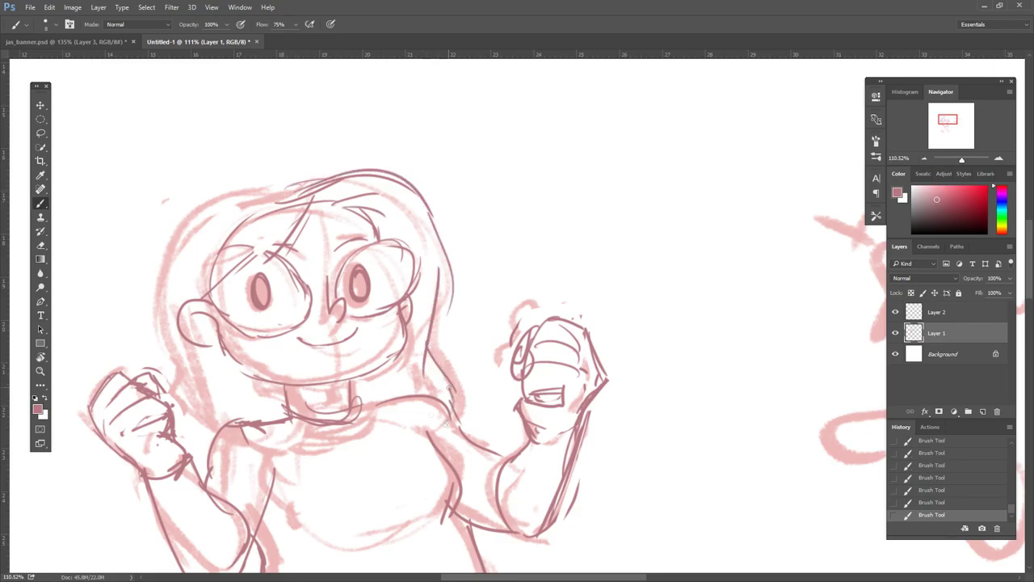
- Outline the shirt's hem and the shorts, including the pocket line, fly and leg cuffs
scroll(408, 396, down, 7)
drag(291, 467, 414, 488)
drag(541, 334, 573, 444)
mouse_move(459, 470)
mouse_down()
mouse_move(578, 420)
mouse_move(570, 417)
mouse_up()
drag(428, 433, 415, 490)
drag(326, 365, 278, 408)
- Draw the left leg's outer thigh, knee curve and inner edge down to the heel
mouse_move(453, 517)
mouse_down()
mouse_move(503, 411)
mouse_move(503, 339)
mouse_up()
mouse_move(404, 485)
mouse_down()
mouse_move(494, 217)
mouse_move(404, 484)
mouse_up()
drag(367, 236, 397, 307)
drag(467, 306, 404, 517)
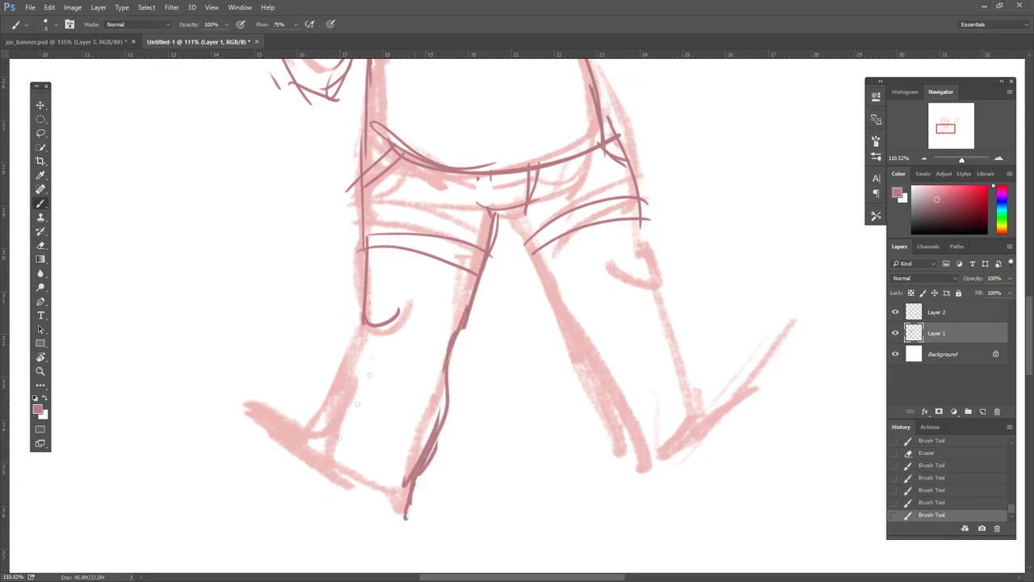
- Erase and redraw the outer edge of the left lower leg down to the ankle
drag(361, 326, 349, 455)
key(e)
drag(356, 331, 349, 455)
key(b)
drag(365, 341, 354, 451)
drag(320, 452, 345, 454)
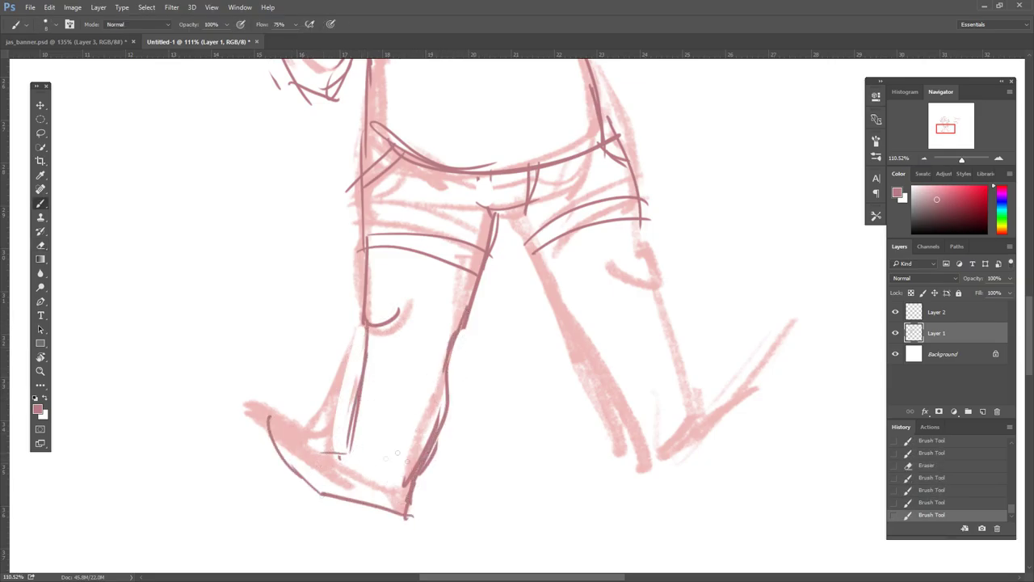
- Sketch the left shoe with its raised toe, sole and heel, erasing rough lines between strokes
drag(244, 431, 323, 495)
key(e)
mouse_move(239, 446)
mouse_down()
mouse_move(283, 492)
mouse_move(413, 517)
mouse_move(349, 495)
mouse_up()
key(b)
key(e)
key(b)
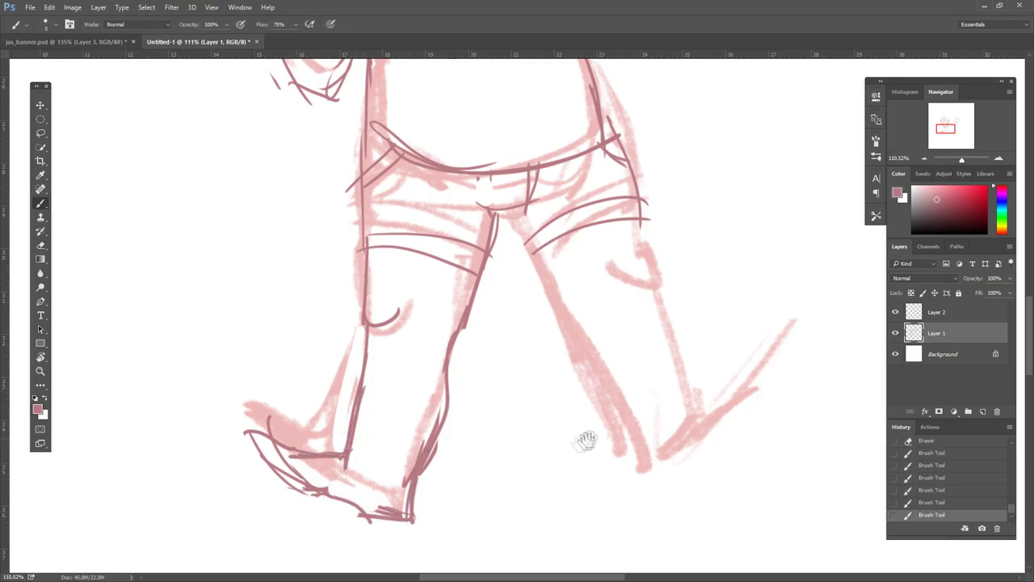
- Draw the right leg's inner and outer edges, knee and foot base, undoing unwanted strokes
drag(585, 441, 370, 457)
drag(311, 246, 359, 367)
drag(419, 242, 440, 395)
drag(428, 301, 459, 459)
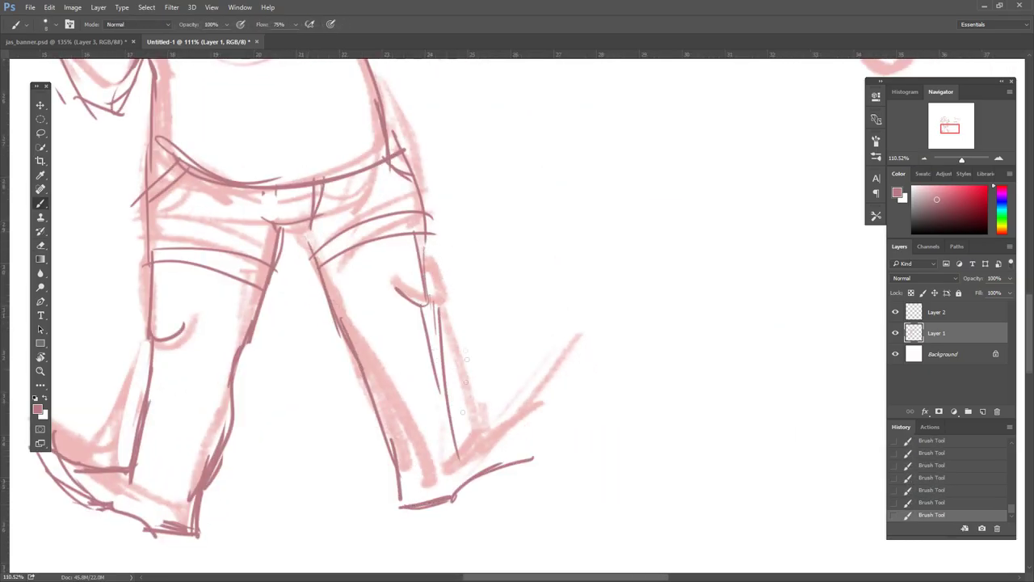
key(ctrl+alt+z)
key(ctrl+alt+z)
- Erase the rough calf lines on the left leg and redraw its lower edges down to the ankle
key(e)
drag(196, 499, 217, 404)
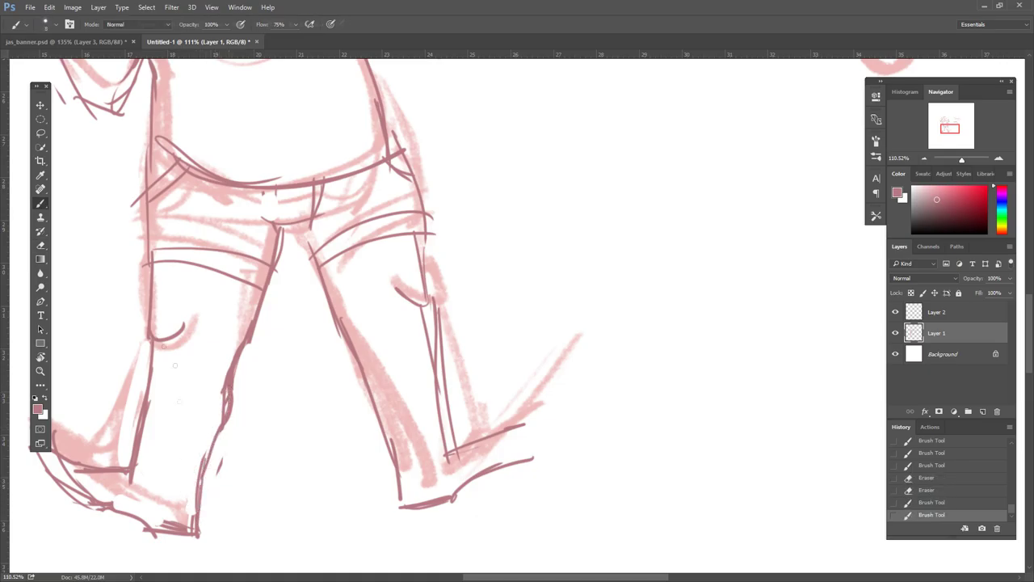
drag(142, 371, 146, 484)
drag(130, 396, 133, 485)
key(b)
drag(150, 369, 136, 493)
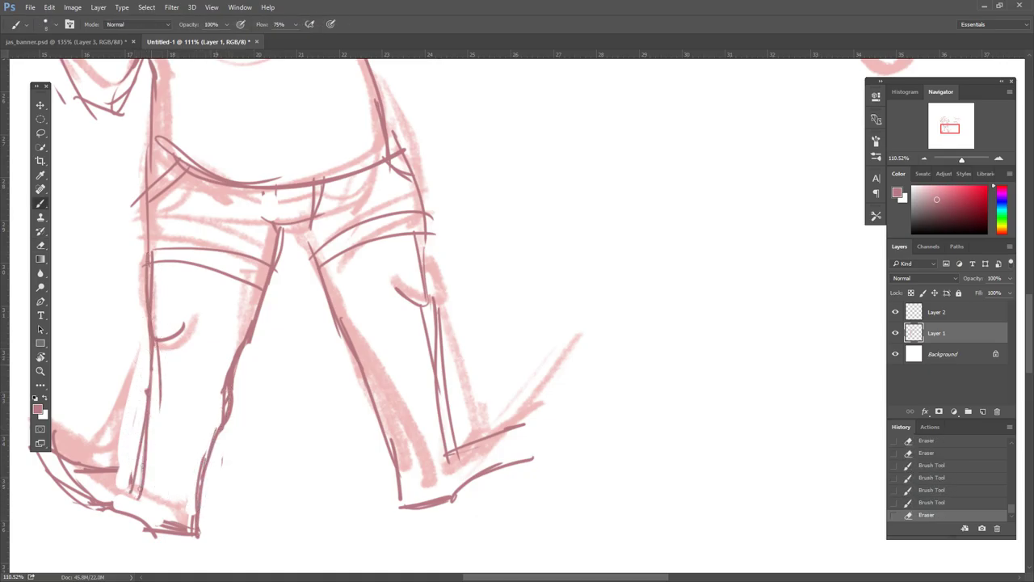
- Redraw the right shoe with a rounded toe and sole, and erase stray lines on the left shoe
drag(442, 442, 537, 427)
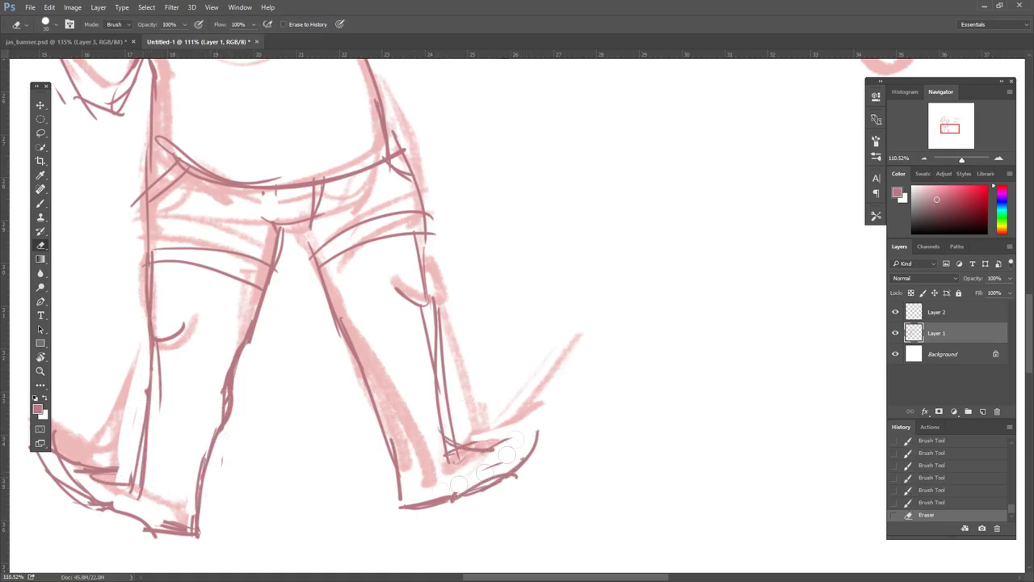
drag(436, 494, 533, 440)
drag(452, 452, 562, 434)
mouse_move(142, 427)
mouse_down()
mouse_move(234, 489)
mouse_move(252, 453)
mouse_up()
key(e)
drag(242, 472, 283, 446)
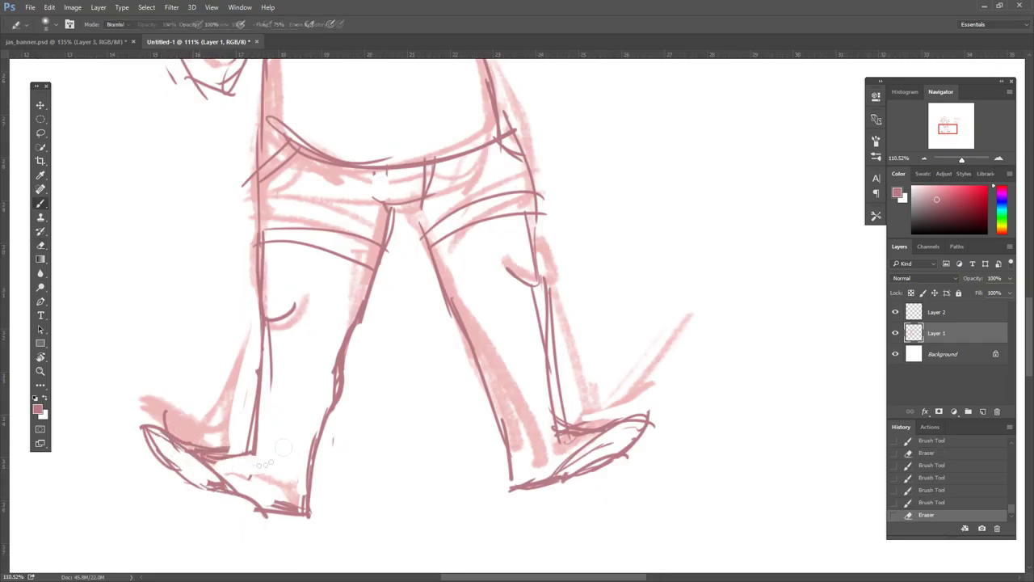
- Erase the rough right waist and hip, and redraw the line down to the outer thigh
scroll(363, 505, down, 3)
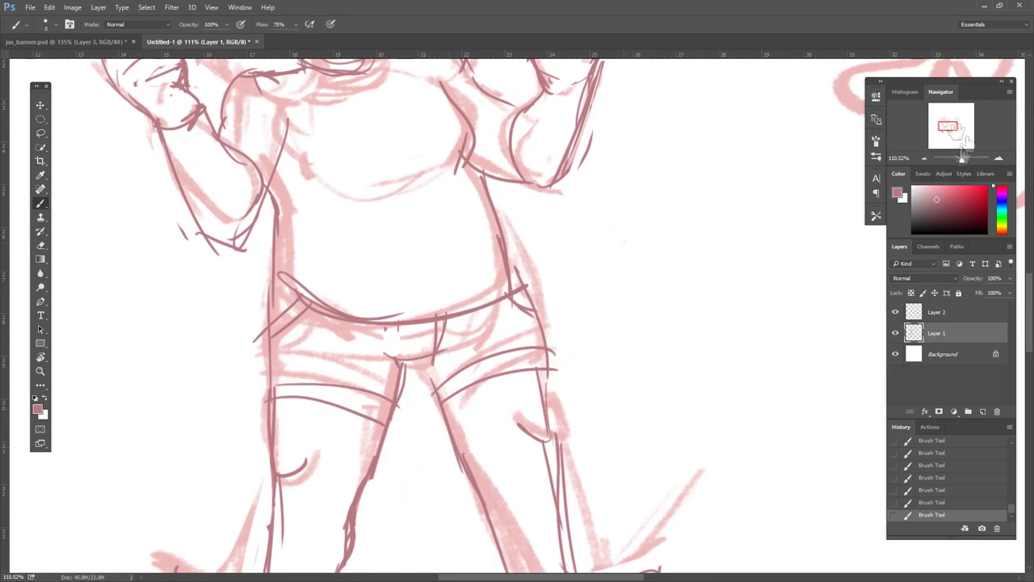
drag(415, 496, 472, 542)
key(e)
drag(495, 222, 507, 291)
drag(507, 248, 533, 379)
key(b)
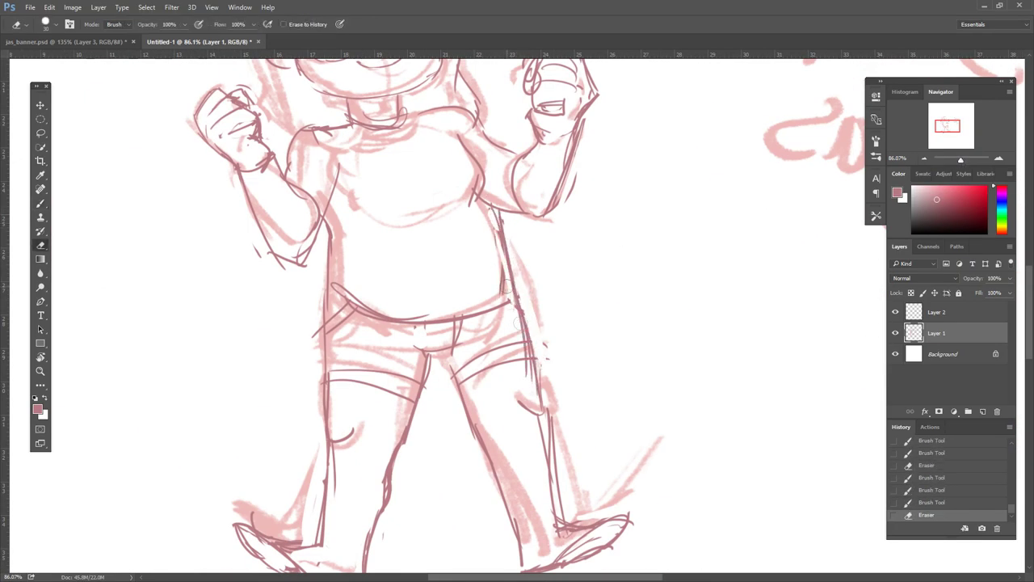
drag(501, 283, 521, 351)
drag(496, 274, 530, 340)
drag(470, 230, 466, 339)
- Erase the pointed left elbow, redraw it rounder and sketch the sleeve opening above it
drag(291, 244, 344, 240)
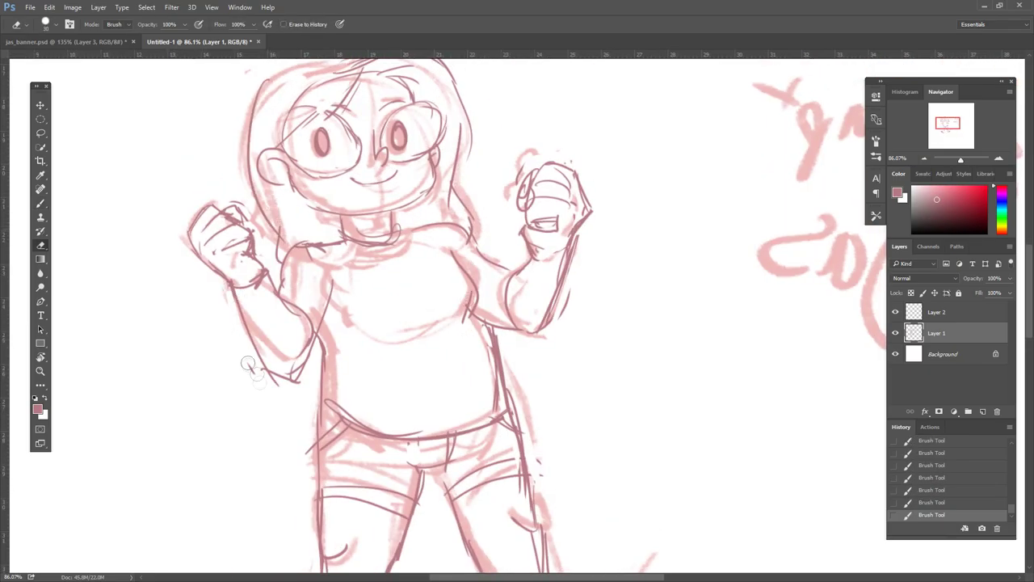
drag(260, 373, 305, 368)
drag(243, 267, 213, 257)
drag(419, 270, 404, 362)
drag(304, 378, 268, 414)
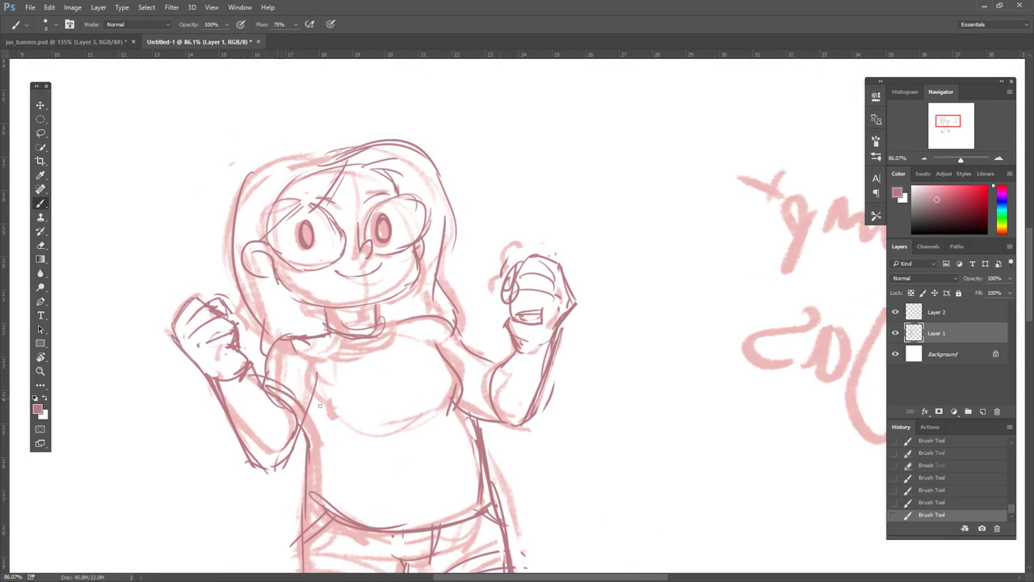
- Redraw the shirt's curved neckline below the neck, adding neck shading and small fold lines
key(e)
mouse_move(299, 343)
mouse_down()
mouse_move(418, 329)
mouse_move(342, 352)
mouse_up()
key(b)
drag(309, 331, 331, 313)
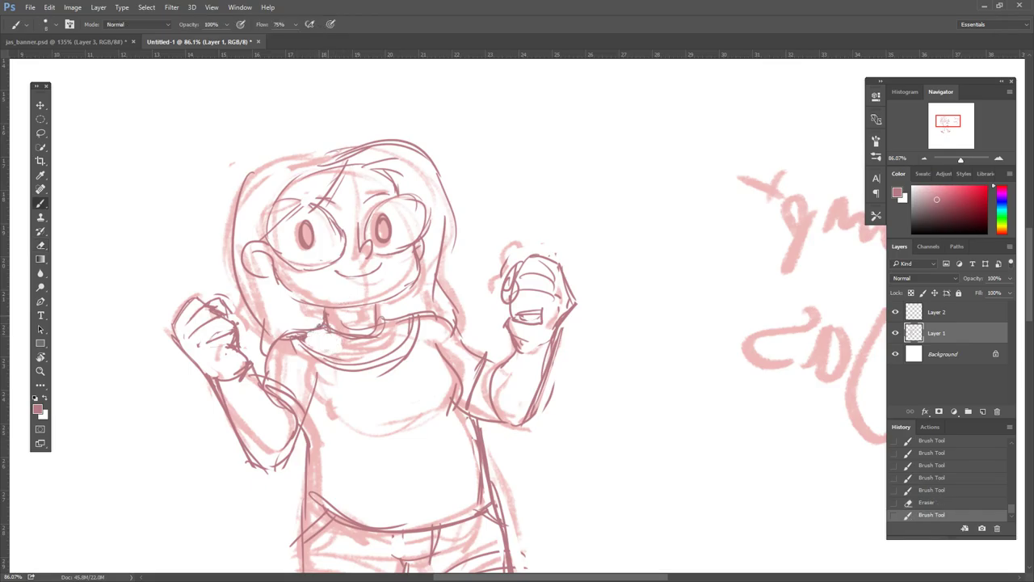
scroll(363, 331, down, 2)
drag(250, 242, 338, 257)
drag(332, 217, 380, 265)
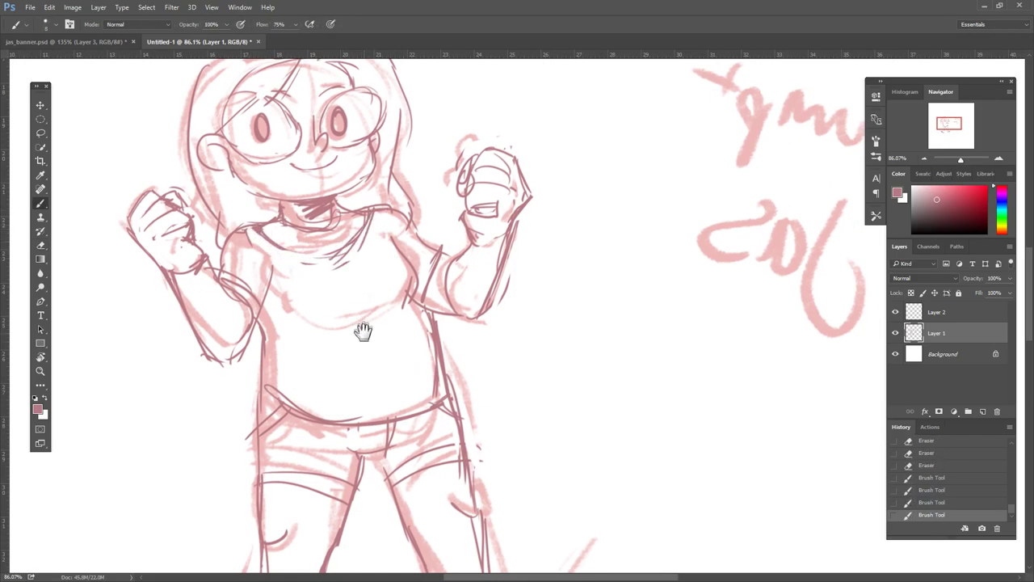
- Erase and redraw both sides of the shirt's waist down to the hem
scroll(363, 330, up, 2)
key(e)
drag(443, 323, 451, 396)
key(b)
drag(440, 322, 453, 398)
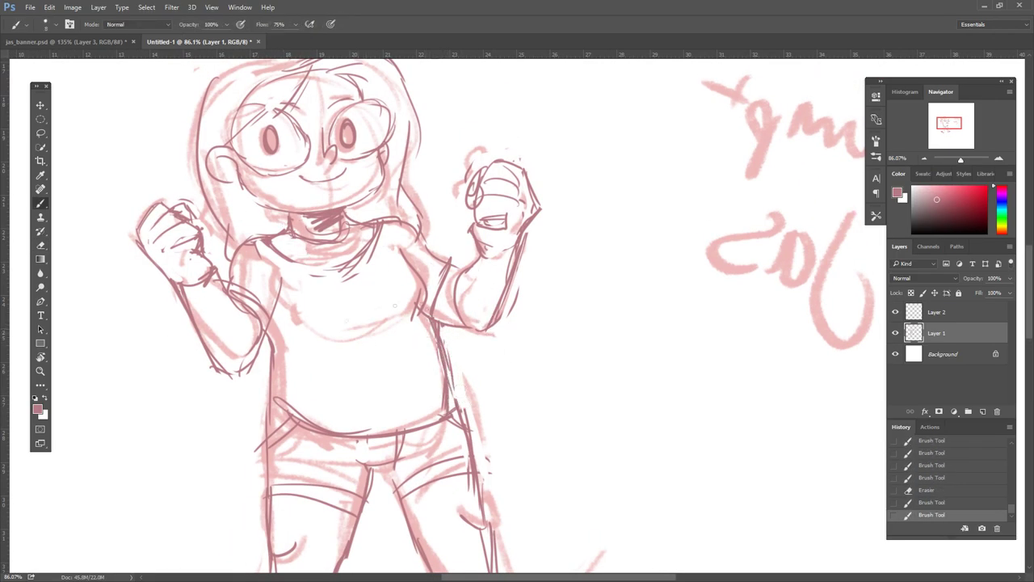
key(e)
drag(278, 331, 263, 412)
key(b)
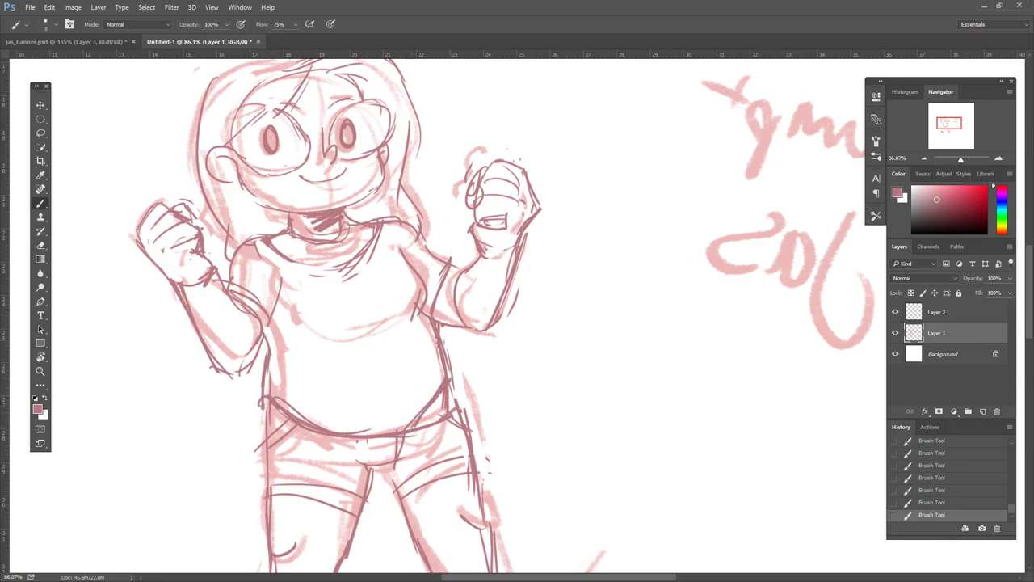
- Add fold lines beneath the chest and redraw the shirt's right waist line more cleanly
key(e)
drag(448, 331, 456, 382)
key(b)
drag(409, 317, 352, 345)
key(e)
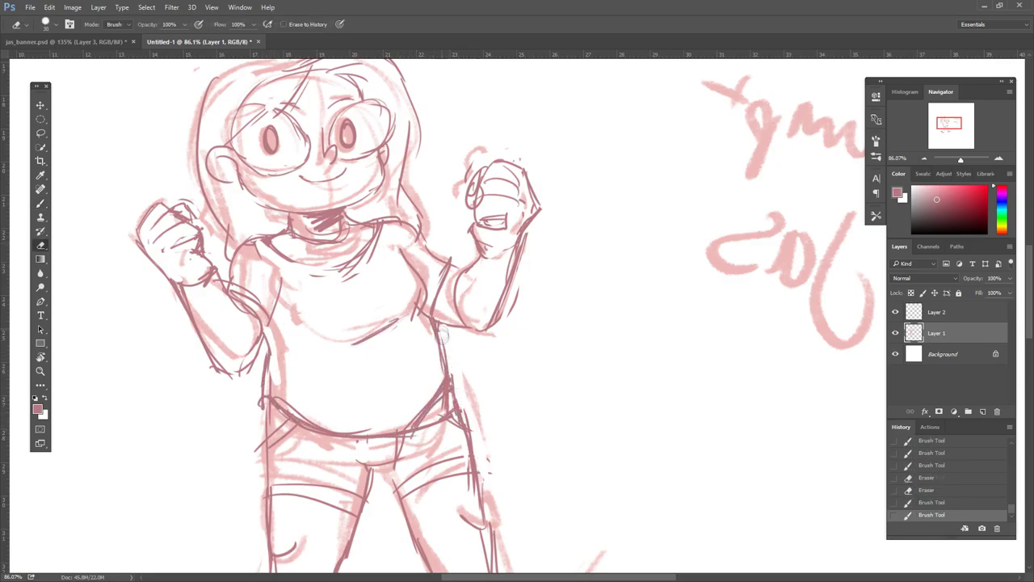
drag(442, 334, 451, 386)
key(b)
drag(441, 330, 449, 385)
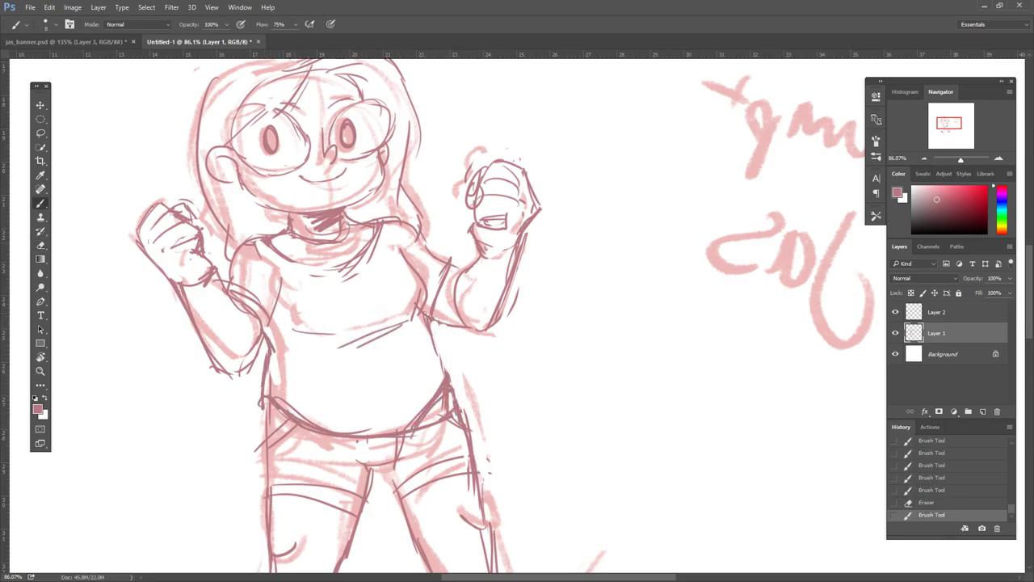
- Erase the rough line at the right shoulder and redraw the top of the sleeve
key(e)
drag(442, 234, 420, 250)
key(b)
drag(443, 233, 429, 241)
drag(430, 239, 415, 273)
- Erase the left shoe's sole and try redrawing it lower, with a longer heel
drag(263, 298, 314, 84)
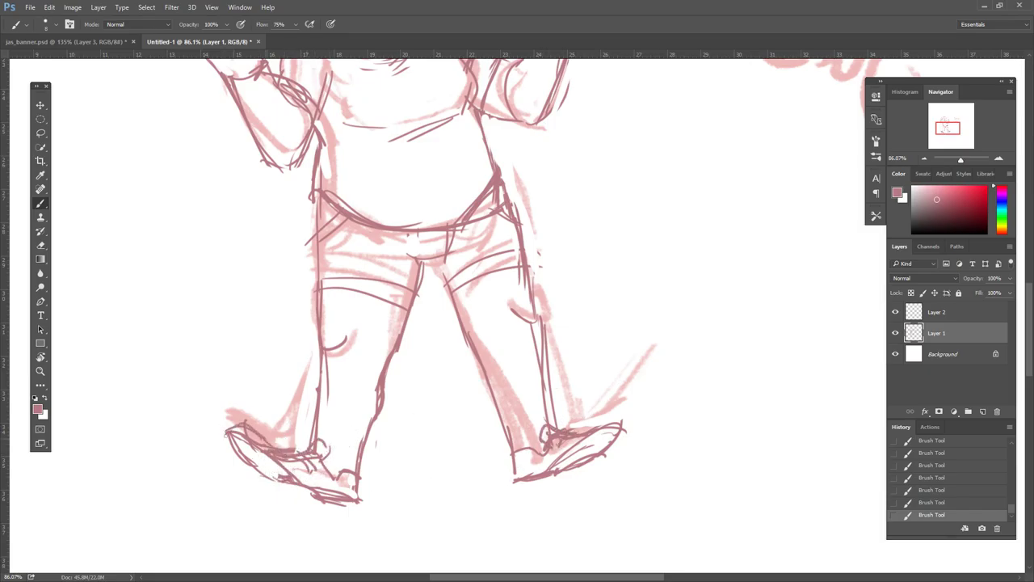
key(e)
mouse_move(250, 436)
mouse_down()
mouse_move(298, 491)
mouse_move(327, 497)
mouse_up()
key(b)
drag(259, 440, 368, 511)
key(e)
key(b)
drag(303, 497, 371, 515)
key(e)
drag(275, 465, 312, 504)
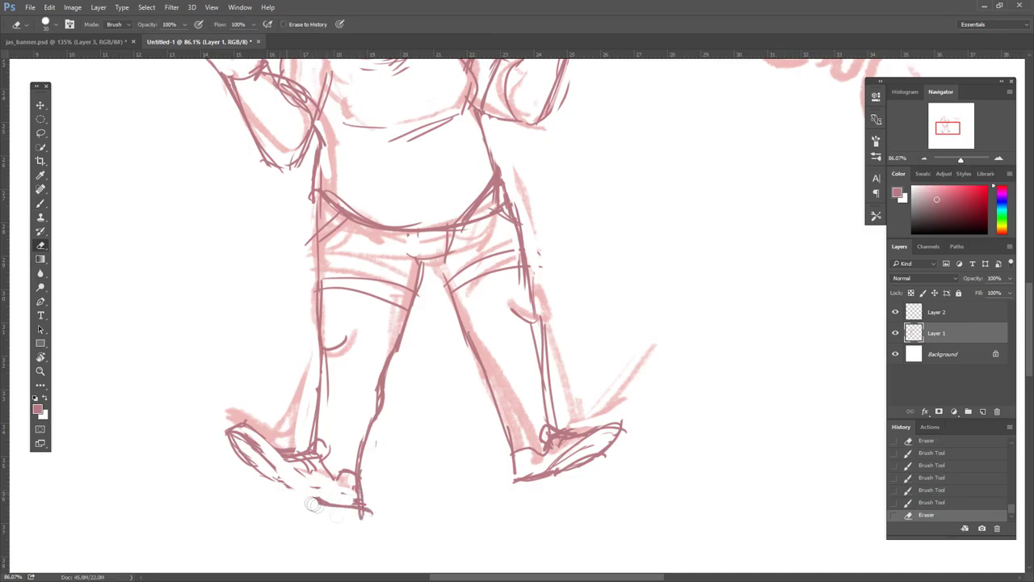
- Undo the last left shoe edits, redraw its sole and heel, and reinforce the right shoe's sole
key(ctrl+alt+z)
key(ctrl+alt+z)
key(ctrl+alt+z)
key(b)
drag(239, 440, 286, 485)
mouse_move(356, 509)
mouse_down()
mouse_move(321, 502)
mouse_move(366, 521)
mouse_up()
key(e)
key(b)
drag(251, 469, 274, 486)
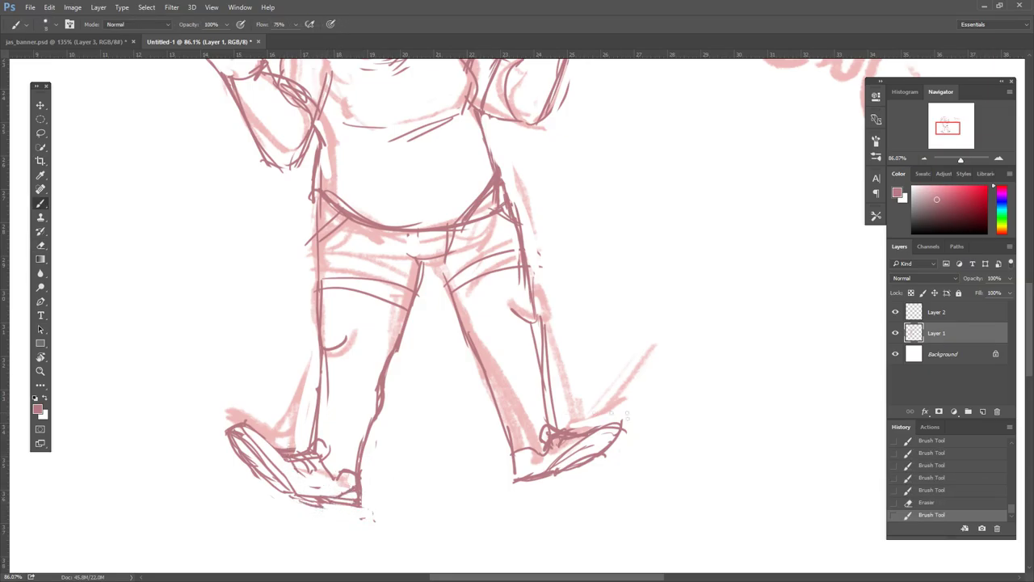
mouse_move(557, 454)
mouse_down()
mouse_move(619, 420)
mouse_move(614, 435)
mouse_up()
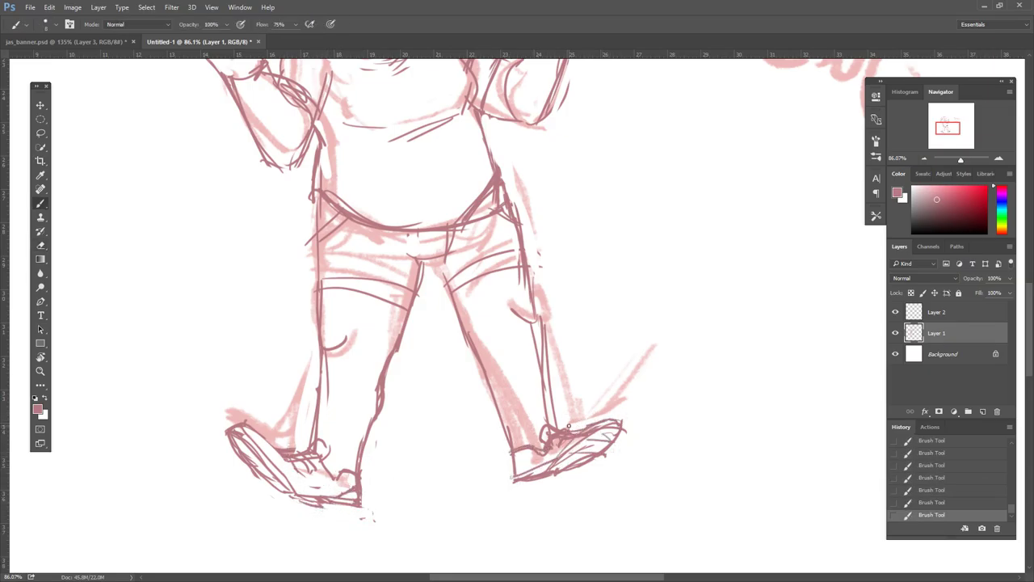
- Flip the canvas horizontally to check the drawing mirrored
scroll(569, 425, up, 5)
click(73, 7)
mouse_move(93, 104)
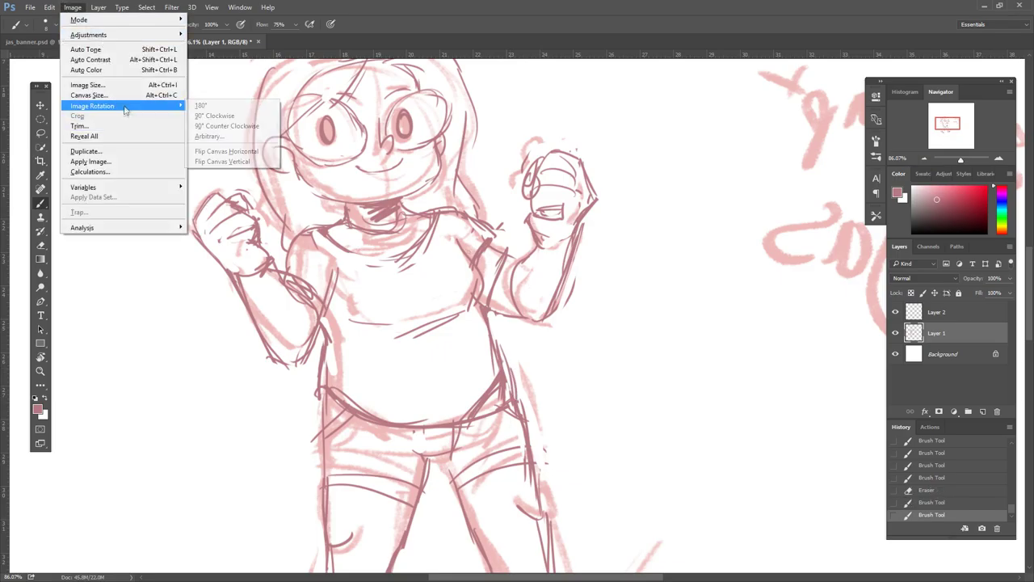
click(219, 151)
- Erase the rough heel of the left shoe in the flipped view and redraw its back edge
scroll(444, 323, down, 5)
key(e)
mouse_move(307, 347)
mouse_down()
mouse_move(339, 380)
mouse_move(302, 348)
mouse_up()
key(e)
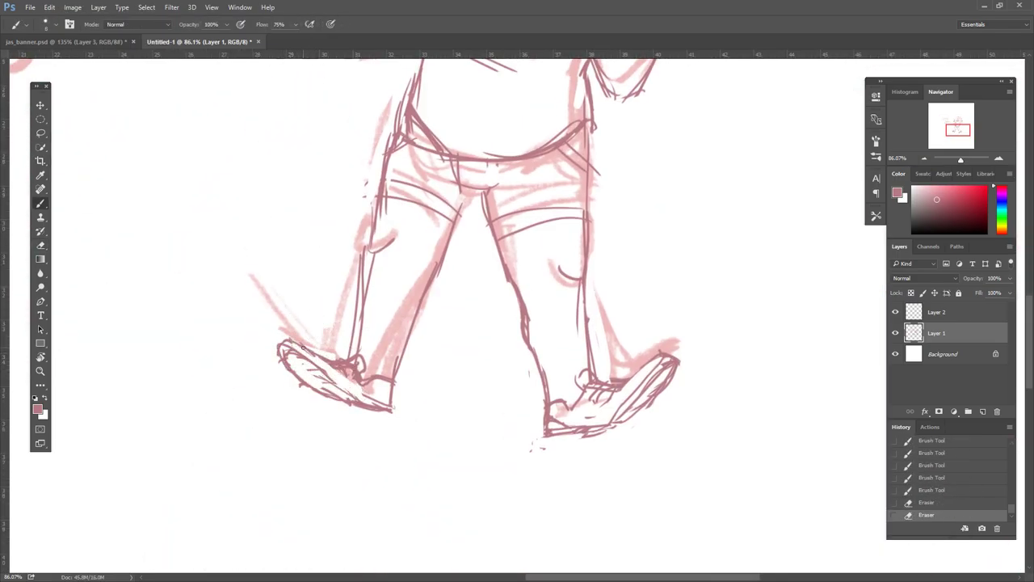
drag(394, 389, 388, 420)
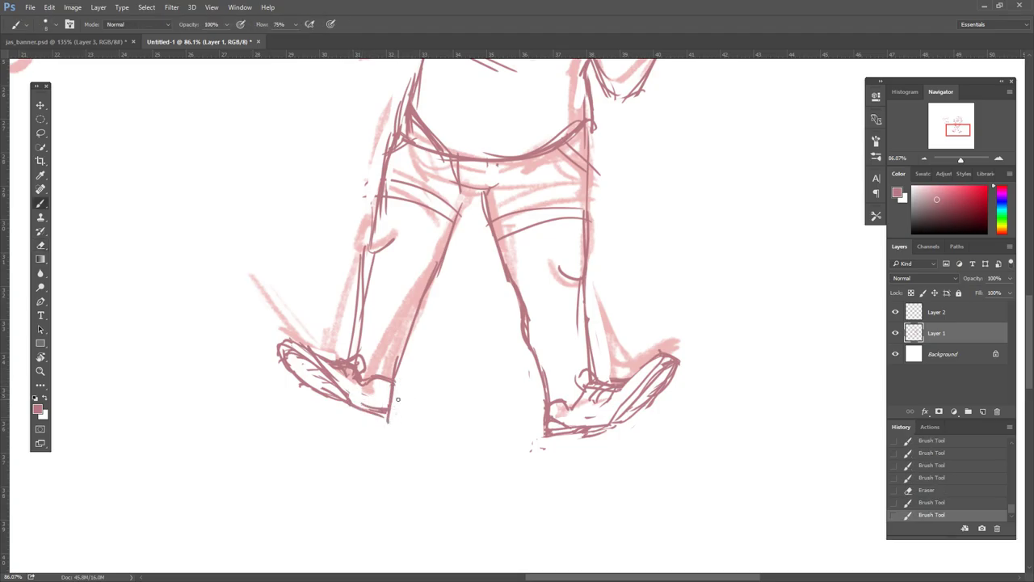
- Erase the raised toe of the right shoe and redraw the shoe flatter with a lower toe
key(e)
drag(622, 420, 659, 349)
mouse_move(602, 424)
mouse_down()
mouse_move(683, 388)
mouse_move(677, 376)
mouse_up()
drag(621, 416, 694, 390)
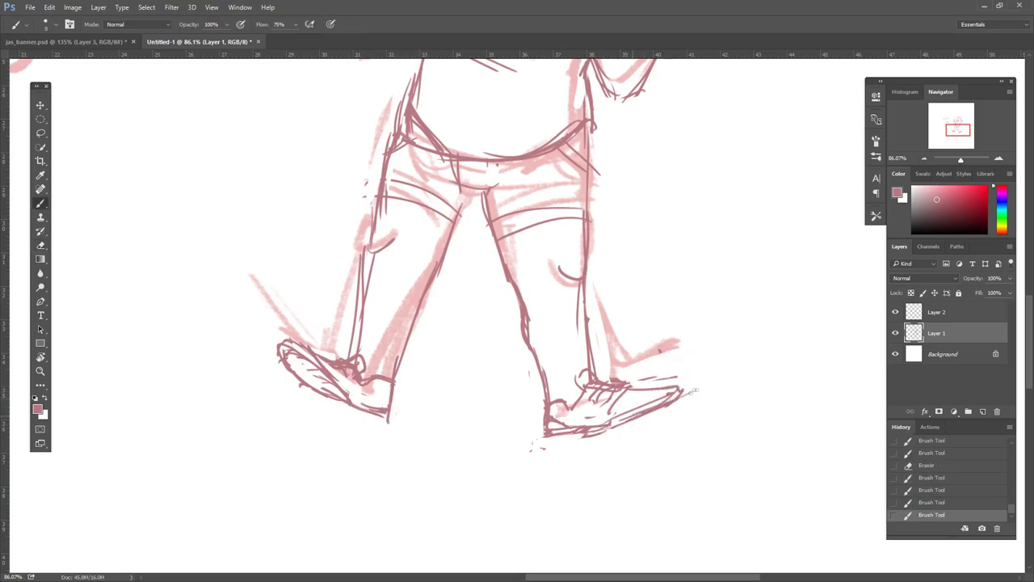
- Redraw the left shoe's upper edge and erase the rough lines along its sole and heel
drag(372, 420, 415, 445)
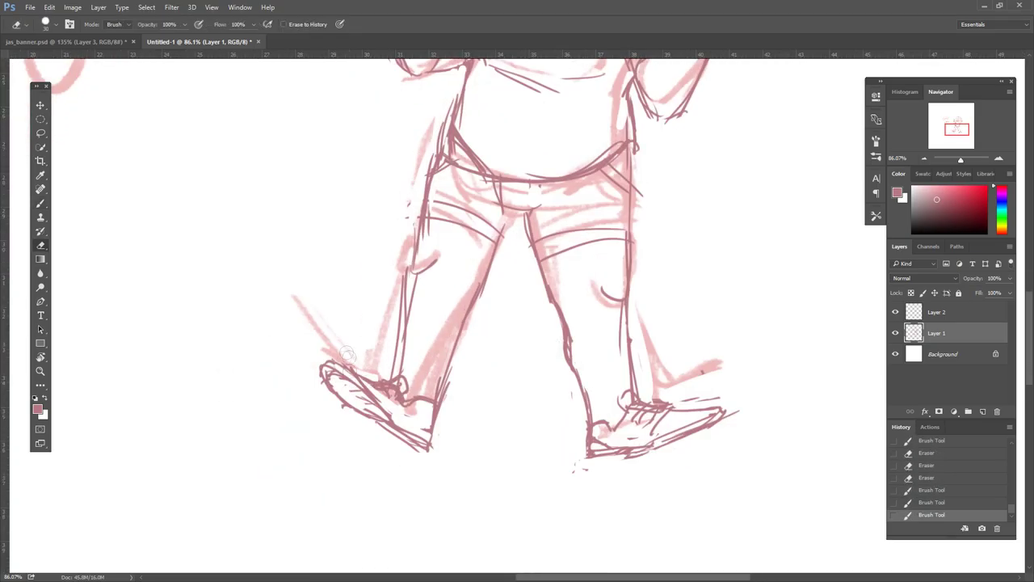
drag(353, 361, 327, 361)
drag(323, 361, 378, 379)
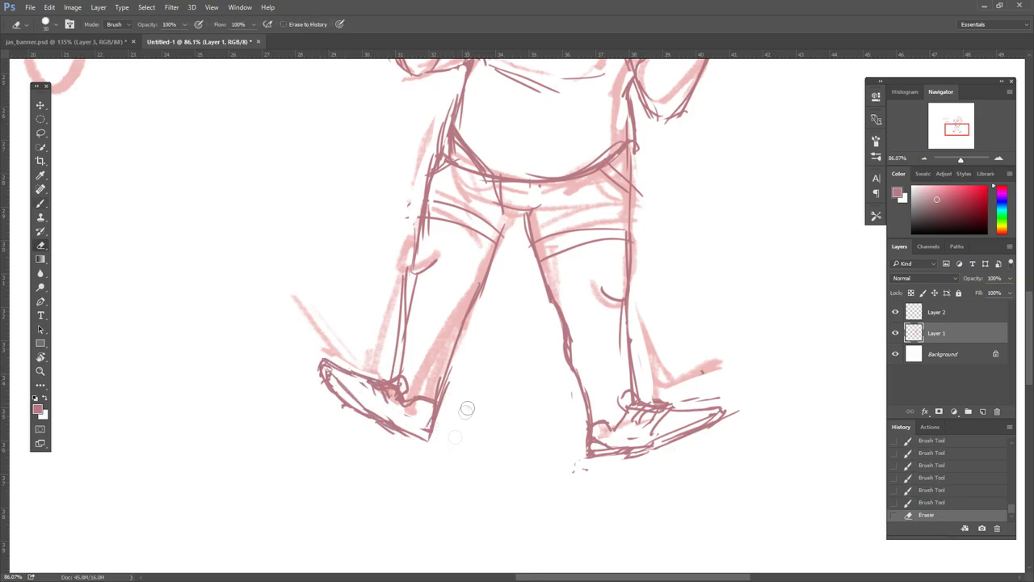
drag(466, 409, 453, 478)
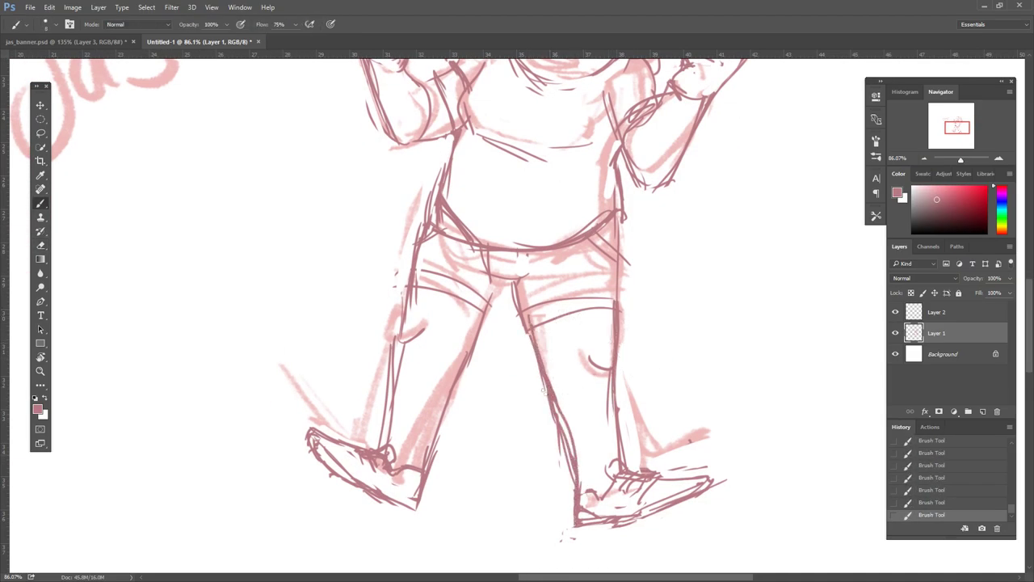
- Redraw the right leg's inner contour, then erase the left leg's knee and redraw its knee and shin
key(e)
drag(543, 389, 576, 480)
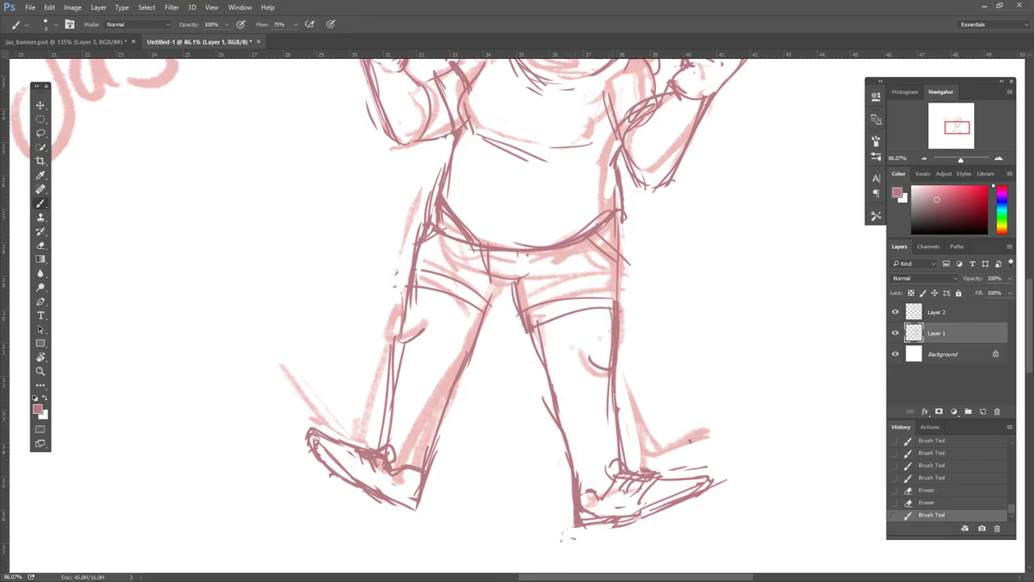
key(e)
mouse_move(400, 321)
mouse_down()
mouse_move(427, 341)
mouse_move(432, 365)
mouse_up()
key(b)
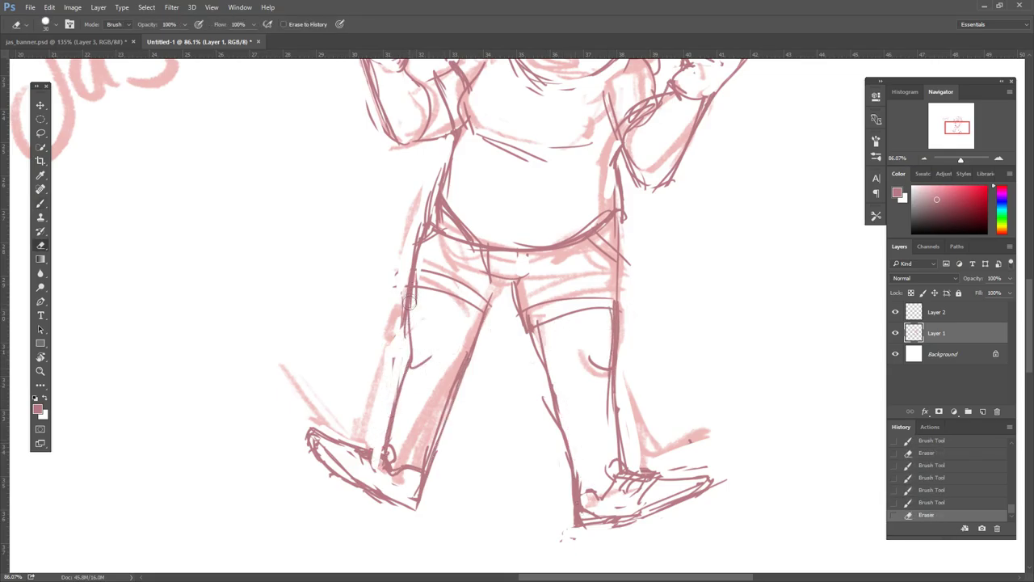
mouse_move(405, 325)
mouse_down()
mouse_move(378, 446)
mouse_move(396, 452)
mouse_up()
mouse_move(453, 307)
mouse_down()
mouse_move(397, 411)
mouse_move(436, 267)
mouse_up()
- Redraw the cuff bands of both shorts legs and add a short fly line below the waistband
drag(394, 232, 475, 273)
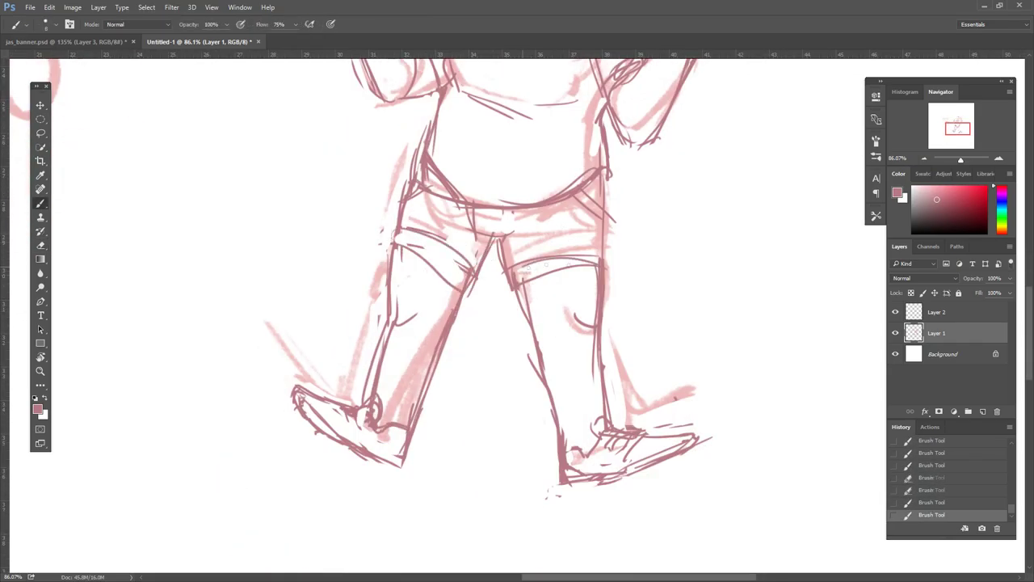
drag(447, 162, 451, 190)
mouse_move(396, 259)
mouse_down()
mouse_move(472, 310)
mouse_move(604, 280)
mouse_up()
mouse_move(565, 135)
mouse_down()
mouse_move(565, 353)
mouse_move(621, 323)
mouse_up()
- Erase the rough right end of the shirt's hem and redraw the hem and the adjoining side seam
key(e)
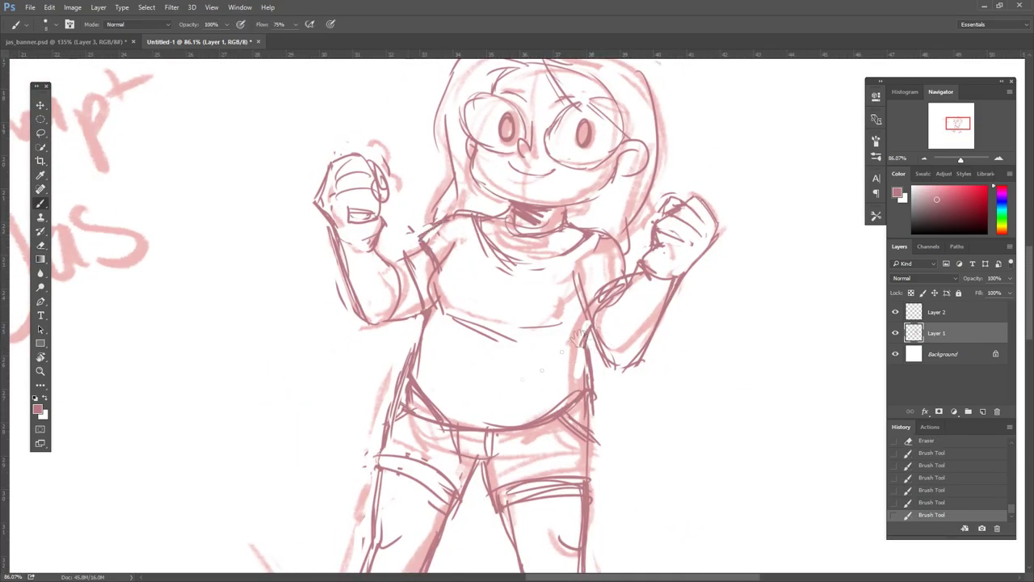
drag(561, 352, 545, 296)
drag(485, 360, 565, 383)
drag(576, 339, 577, 393)
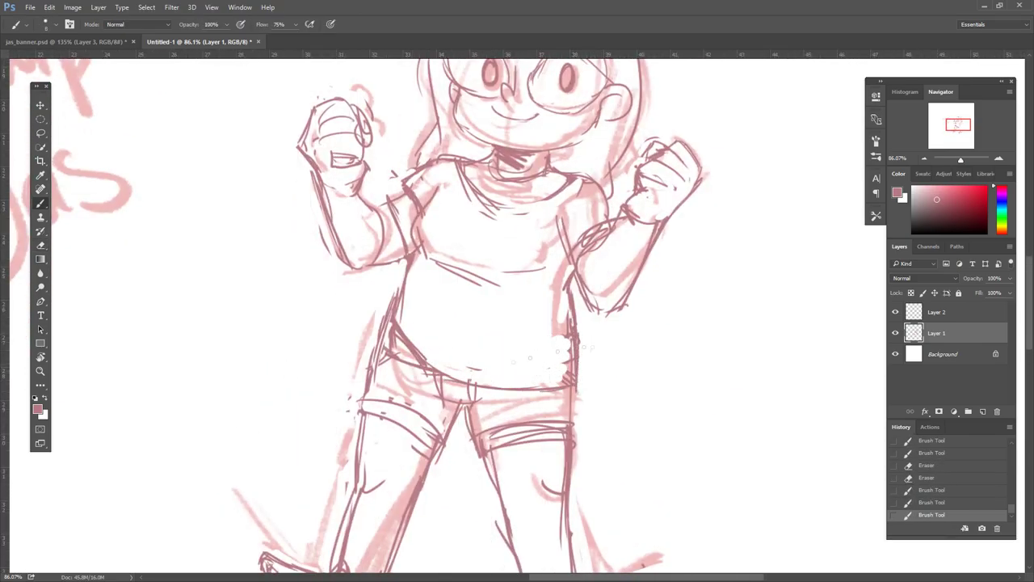
drag(570, 288, 571, 323)
mouse_move(501, 242)
mouse_down()
mouse_move(493, 308)
mouse_move(493, 296)
mouse_up()
- Erase the rough edge of the left sleeve and redraw the sleeve opening
key(e)
mouse_move(416, 278)
mouse_down()
mouse_move(405, 258)
mouse_move(381, 267)
mouse_up()
key(b)
drag(386, 263, 404, 307)
- Erase the lines crowding the right sleeve and elbow and redraw the sleeve edge and shirt side
key(e)
drag(598, 288, 570, 325)
key(b)
mouse_move(569, 283)
mouse_down()
mouse_move(549, 317)
mouse_move(566, 340)
mouse_up()
key(e)
key(b)
key(e)
drag(614, 291, 575, 346)
key(b)
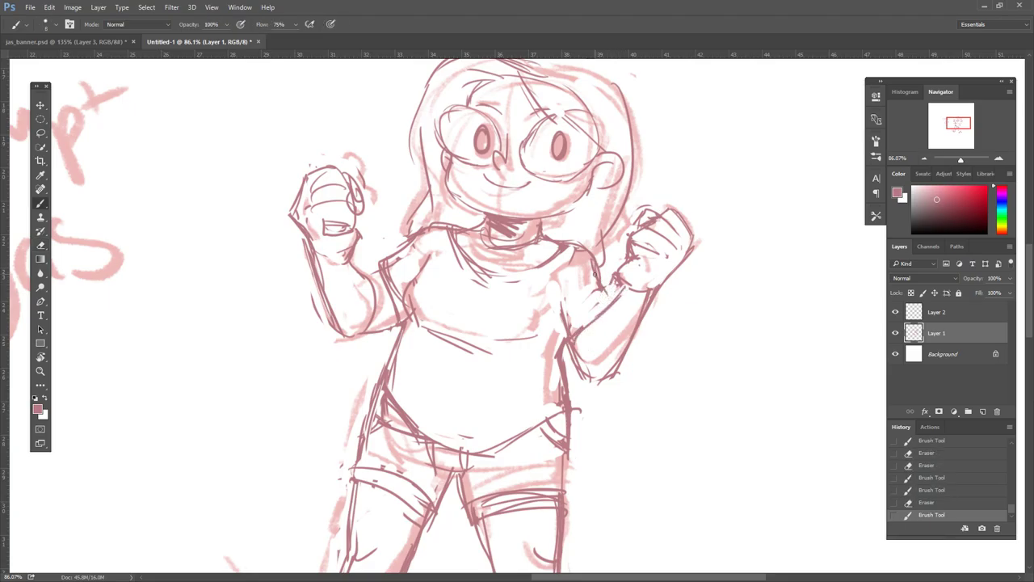
- Redraw the shirt's neckline as a wide scoop with shaded ends at both shoulders
key(e)
key(b)
mouse_move(557, 258)
mouse_down()
mouse_move(461, 278)
mouse_move(557, 275)
mouse_move(465, 265)
mouse_up()
key(b)
key(e)
key(b)
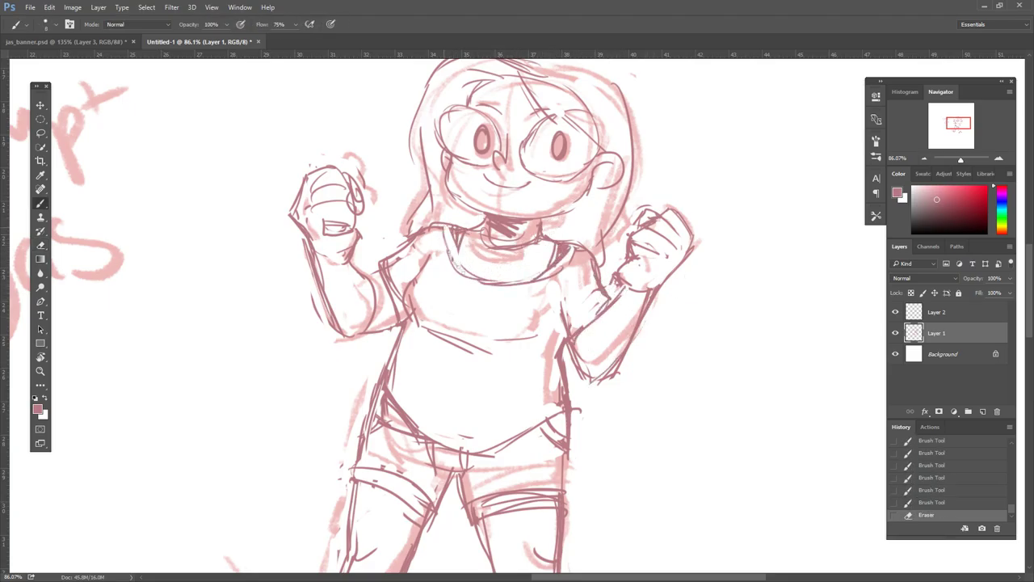
- Redraw the hair outline over the right side of the head and extend it past the ear to the shoulder
drag(501, 323, 719, 293)
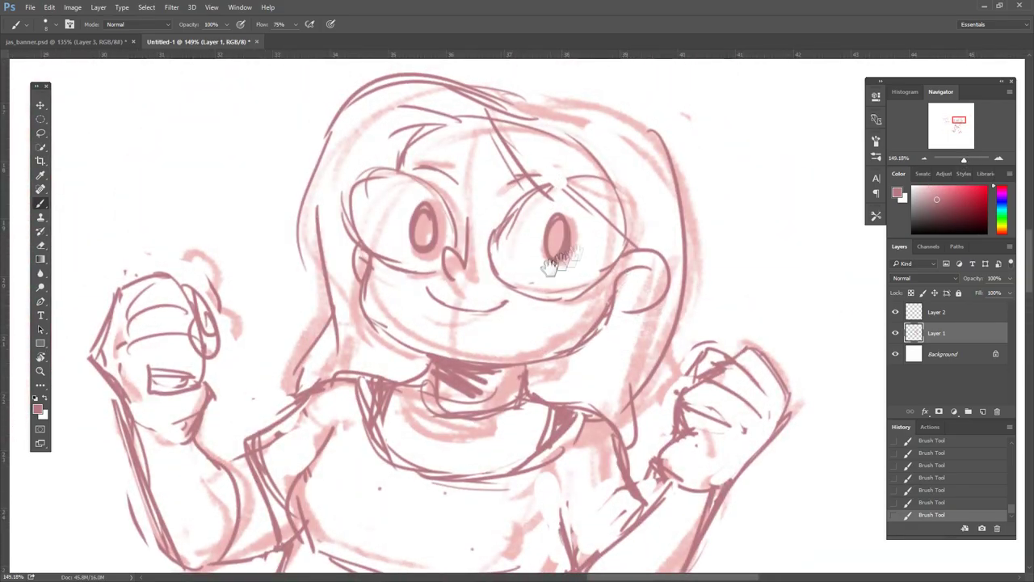
drag(509, 99, 691, 171)
drag(656, 142, 697, 380)
drag(566, 184, 663, 265)
drag(695, 372, 751, 249)
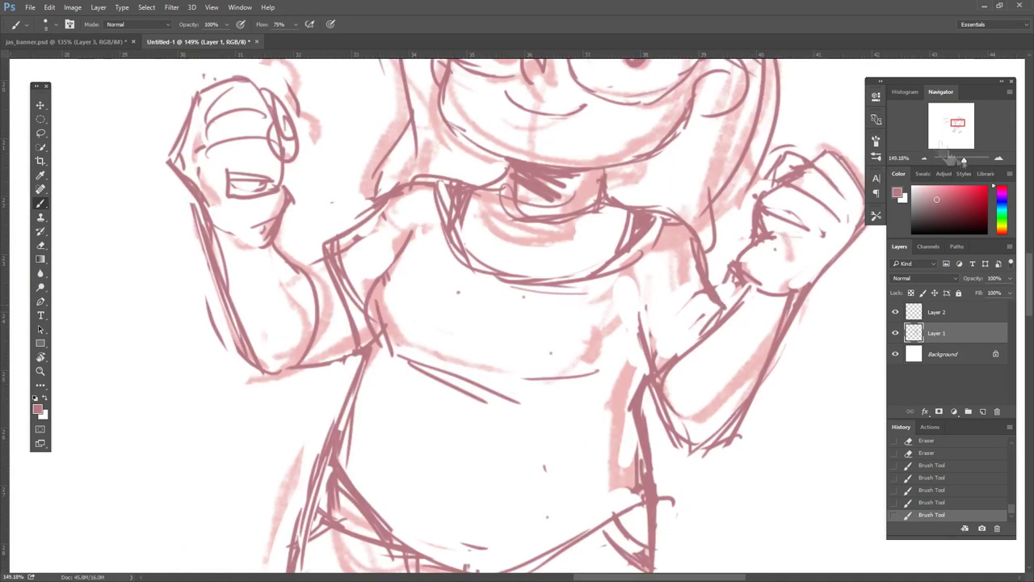
scroll(751, 250, down, 3)
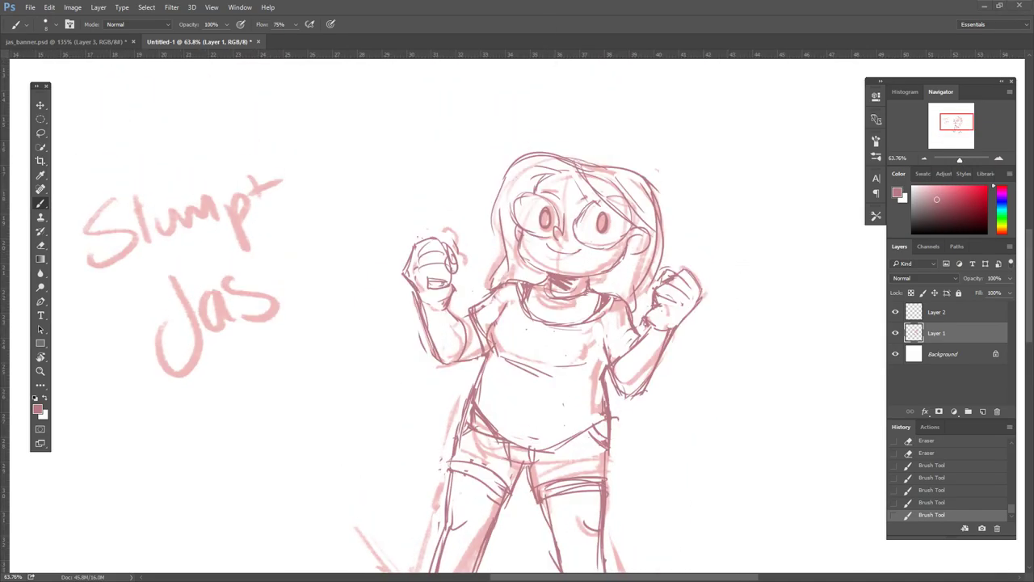
- Ink the nose in black on Layer 2 and refine the tip of its bridge line with the Eraser
click(952, 321)
scroll(741, 277, up, 5)
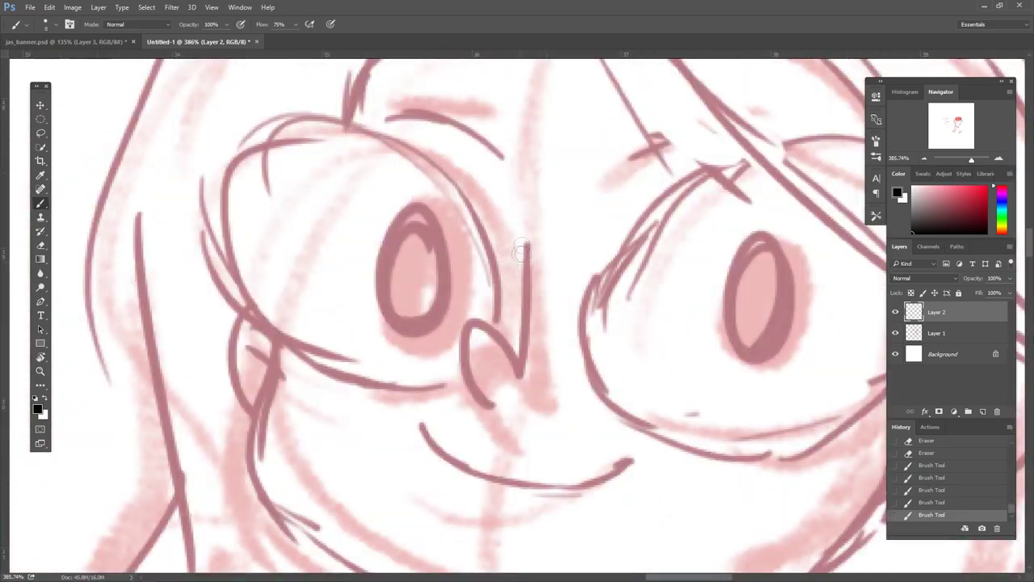
drag(520, 311, 518, 368)
mouse_move(515, 365)
mouse_down()
mouse_move(458, 376)
mouse_move(485, 406)
mouse_up()
key(ctrl+z)
key(e)
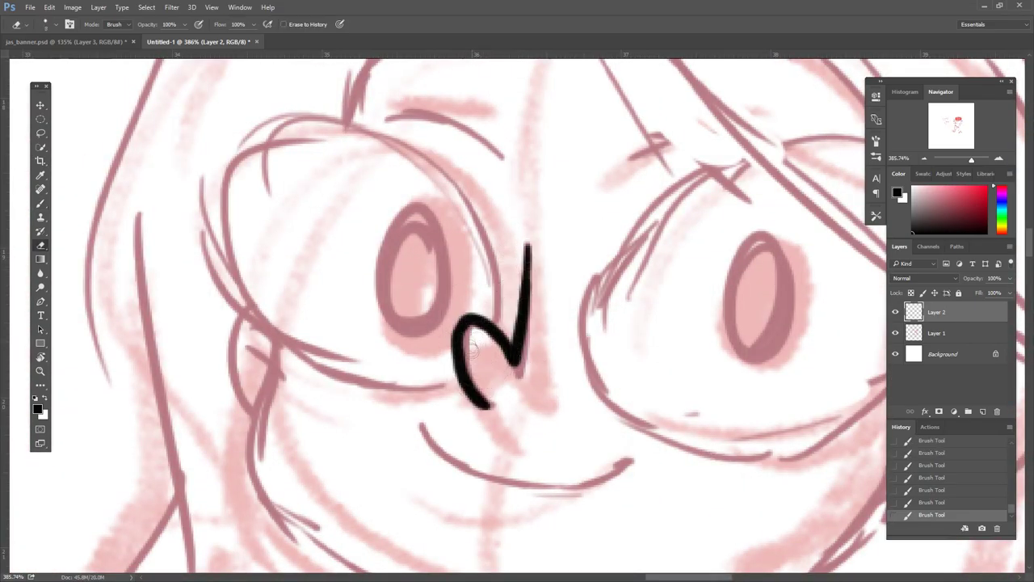
drag(525, 243, 523, 310)
- Ink the smile on a rotated canvas and return the canvas to its upright angle
key(r)
mouse_move(623, 296)
mouse_down()
mouse_move(577, 381)
mouse_move(353, 468)
mouse_move(363, 460)
mouse_up()
key(b)
mouse_move(407, 440)
mouse_down()
mouse_move(482, 465)
mouse_move(605, 415)
mouse_up()
key(ctrl+z)
drag(630, 376, 436, 436)
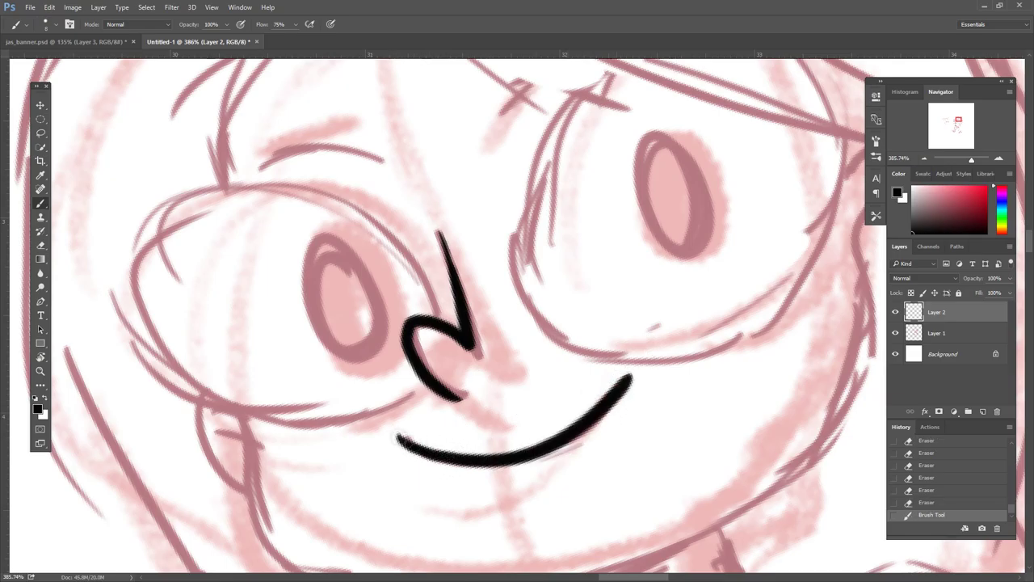
key(r)
mouse_move(630, 347)
mouse_down()
mouse_move(604, 413)
mouse_move(372, 485)
mouse_up()
key(b)
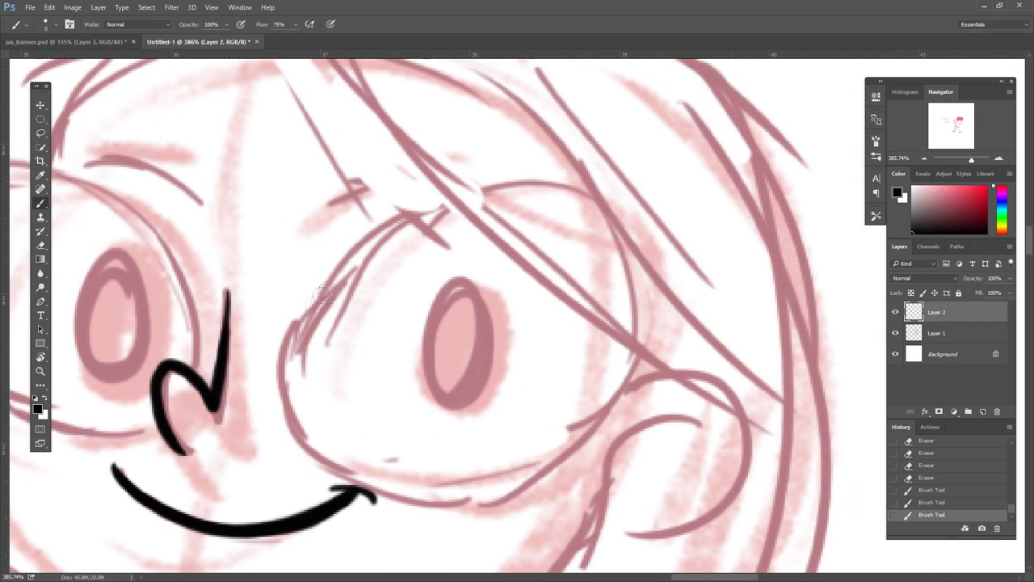
- Try to ink the right glasses lens as a closed shape with a pointed outer corner
mouse_move(287, 399)
mouse_down()
mouse_move(548, 170)
mouse_move(683, 251)
mouse_move(340, 469)
mouse_up()
key(ctrl+z)
key(ctrl+z)
mouse_move(682, 243)
mouse_down()
mouse_move(307, 404)
mouse_move(335, 461)
mouse_up()
mouse_move(295, 347)
mouse_down()
mouse_move(331, 287)
mouse_move(339, 460)
mouse_move(295, 424)
mouse_move(375, 475)
mouse_up()
drag(311, 437, 427, 478)
drag(286, 374, 365, 246)
key(ctrl+z)
drag(307, 327, 548, 187)
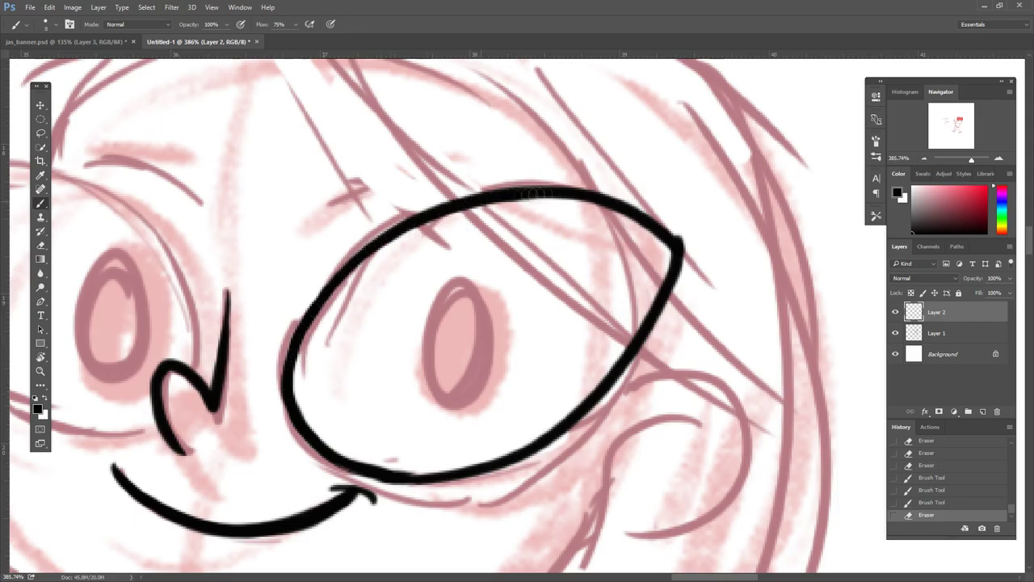
- Redraw the right lens's upper rim thicker and trim its outer corner with the Eraser
key(ctrl+z)
drag(287, 386, 580, 184)
drag(502, 190, 650, 194)
key(e)
drag(626, 196, 685, 247)
key(b)
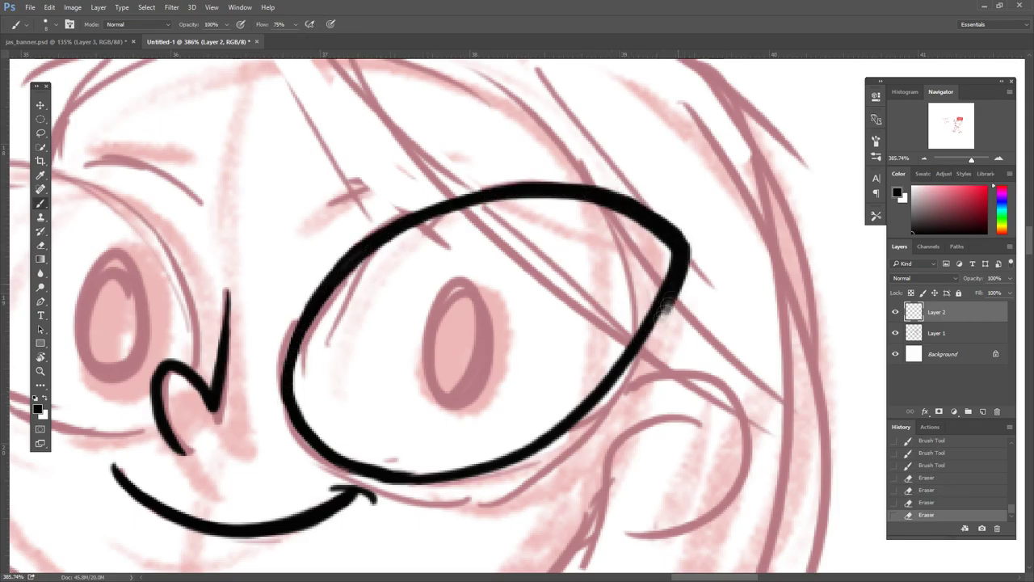
- Erase the whole inked right lens
drag(971, 159, 966, 159)
key(e)
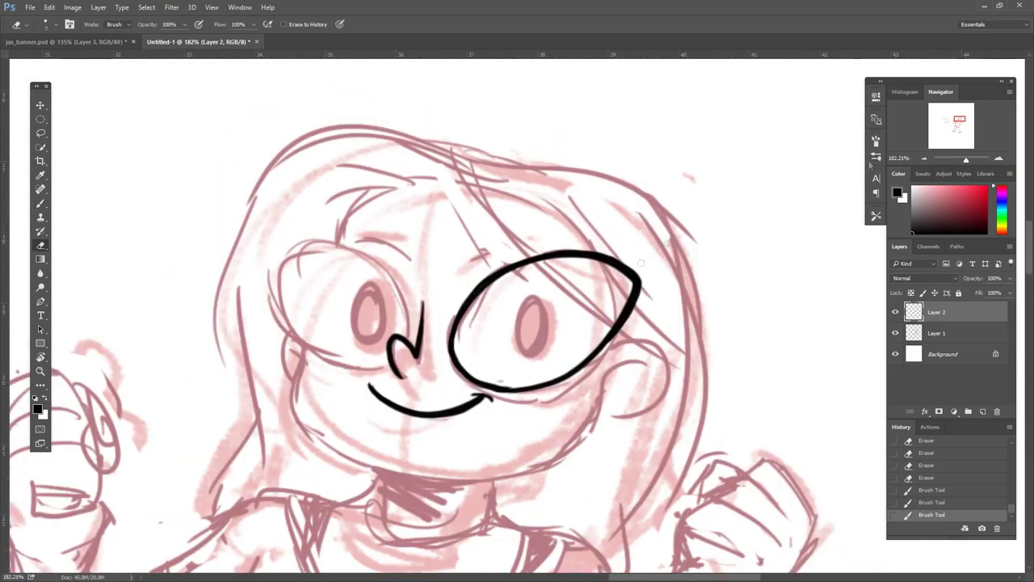
mouse_move(642, 284)
mouse_down()
mouse_move(529, 374)
mouse_move(465, 329)
mouse_move(572, 323)
mouse_move(484, 357)
mouse_up()
key(b)
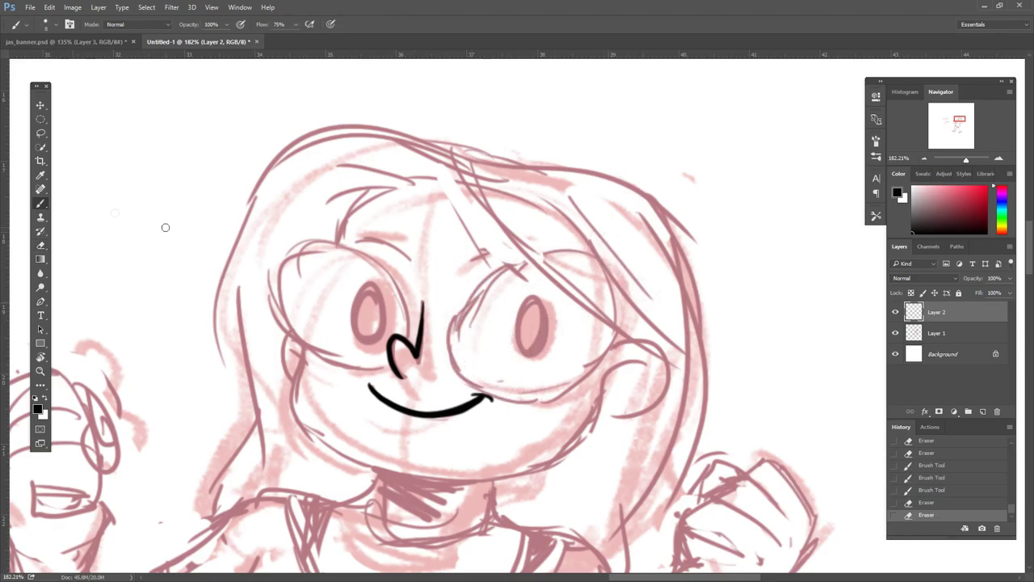
- Try to ink the right lens again with a rounder upper rim
mouse_move(618, 266)
mouse_down()
mouse_move(457, 370)
mouse_move(485, 279)
mouse_up()
key(ctrl+z)
key(ctrl+z)
drag(623, 267, 455, 369)
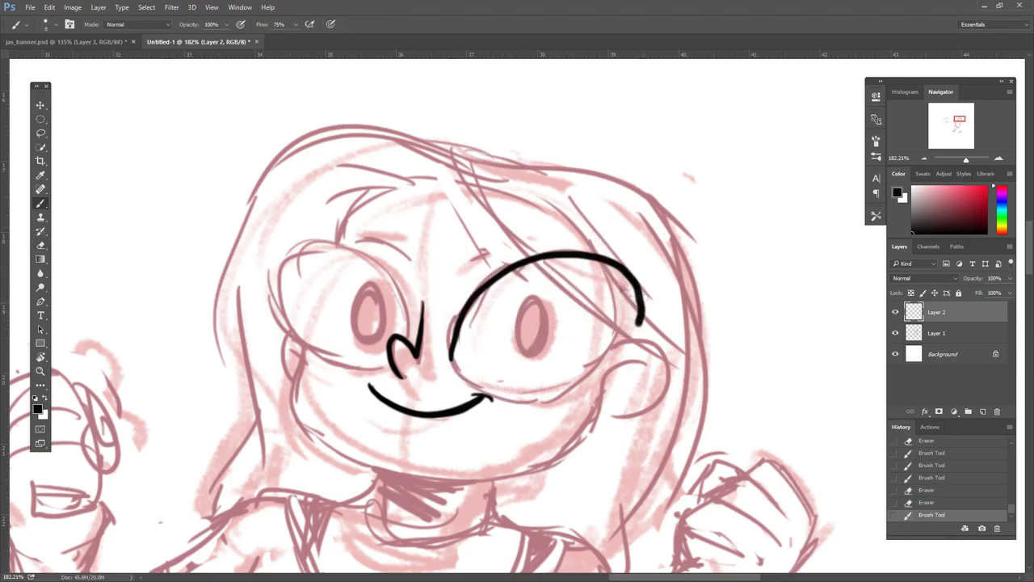
key(ctrl+z)
- Ink the left glasses lens as a thick rounded outline running down to the nose
drag(315, 239, 352, 363)
key(ctrl+z)
mouse_move(408, 333)
mouse_down()
mouse_move(313, 236)
mouse_move(297, 334)
mouse_up()
key(e)
drag(362, 372, 324, 357)
key(b)
drag(330, 234, 272, 278)
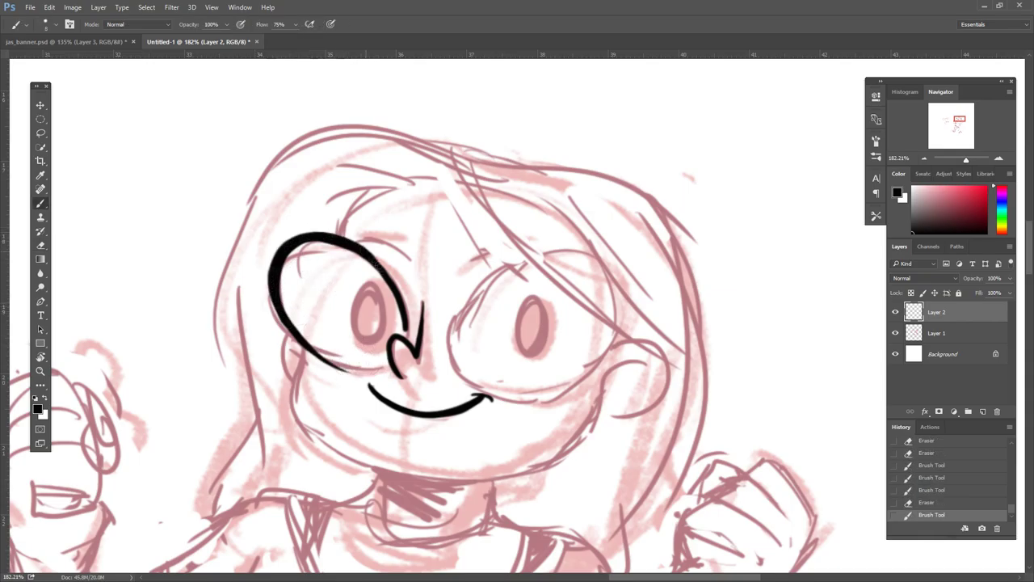
key(ctrl+z)
- Copy the inked left lens onto a new layer and flip the copy horizontally
key(l)
mouse_move(403, 339)
mouse_down()
mouse_move(323, 190)
mouse_move(428, 234)
mouse_up()
key(ctrl+c)
key(ctrl+v)
key(ctrl+t)
right_click(548, 354)
click(594, 525)
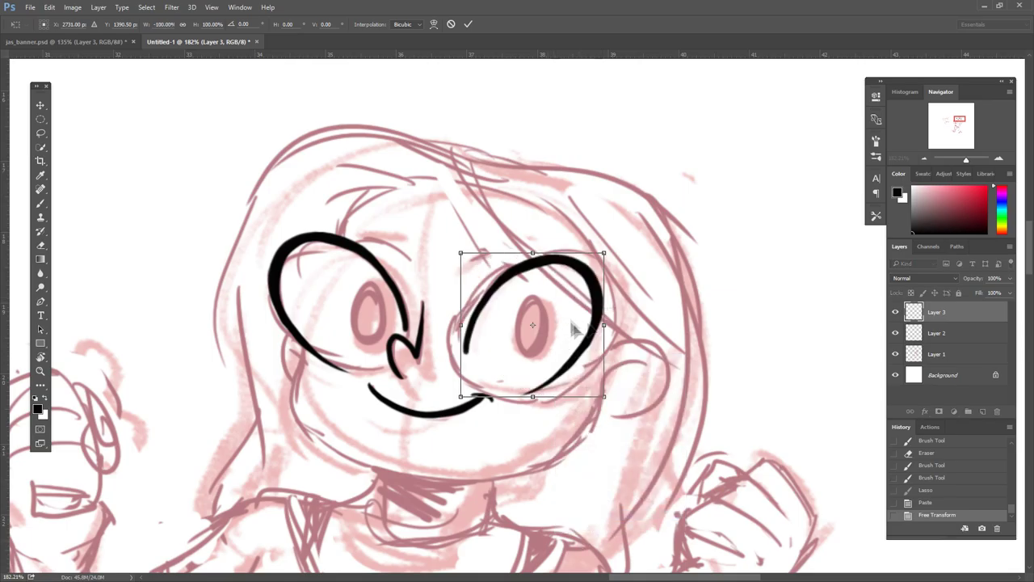
- Rotate the mirrored lens and fit it over the right eye
drag(638, 267, 652, 305)
drag(579, 373, 593, 363)
key(Return)
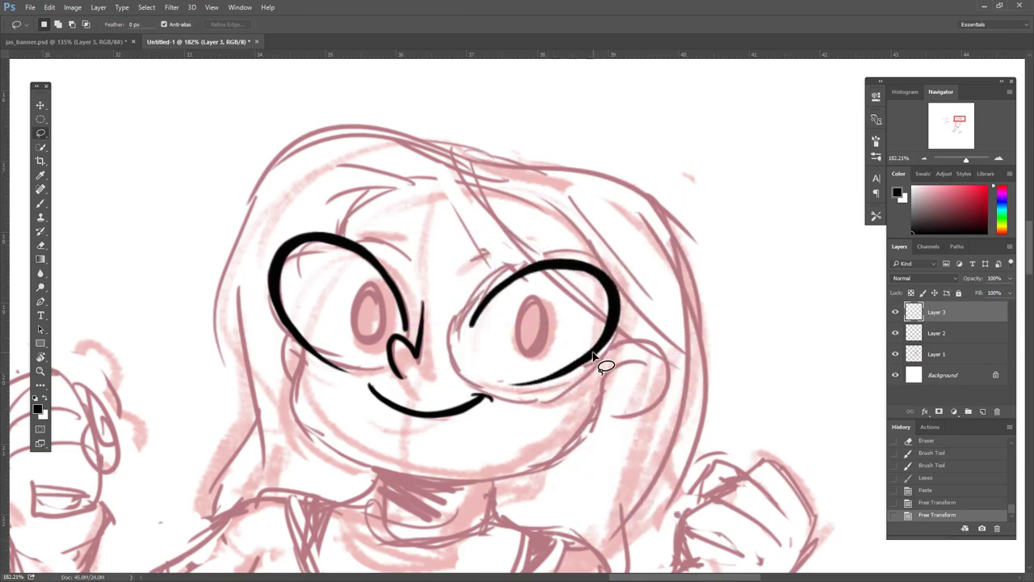
- Complete the left lens's lower rim up to the nose on Layer 2 and clean its edge with the Eraser
key(alt+bracketleft)
key(b)
scroll(356, 373, up, 3)
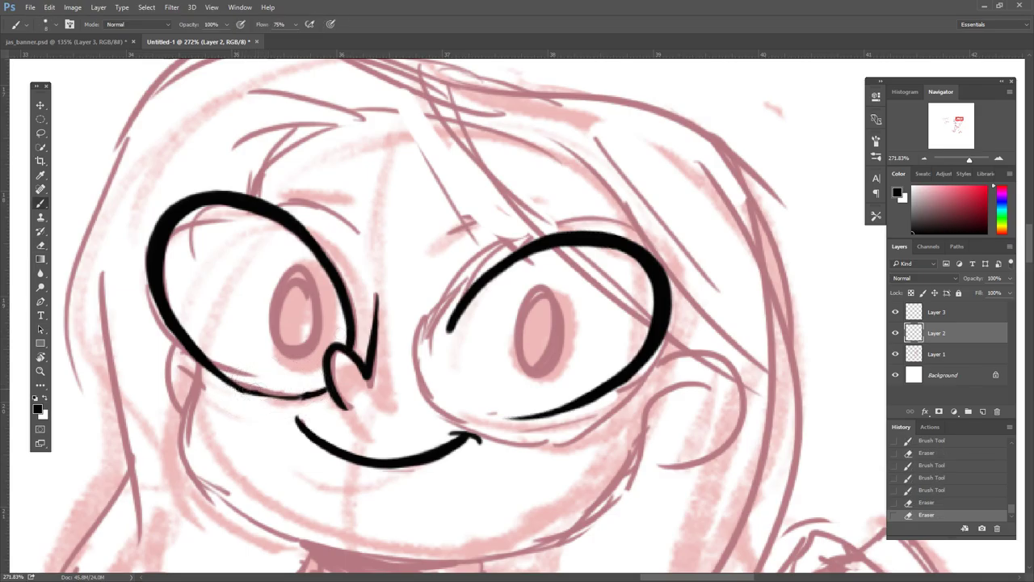
key(e)
drag(297, 408, 310, 393)
key(b)
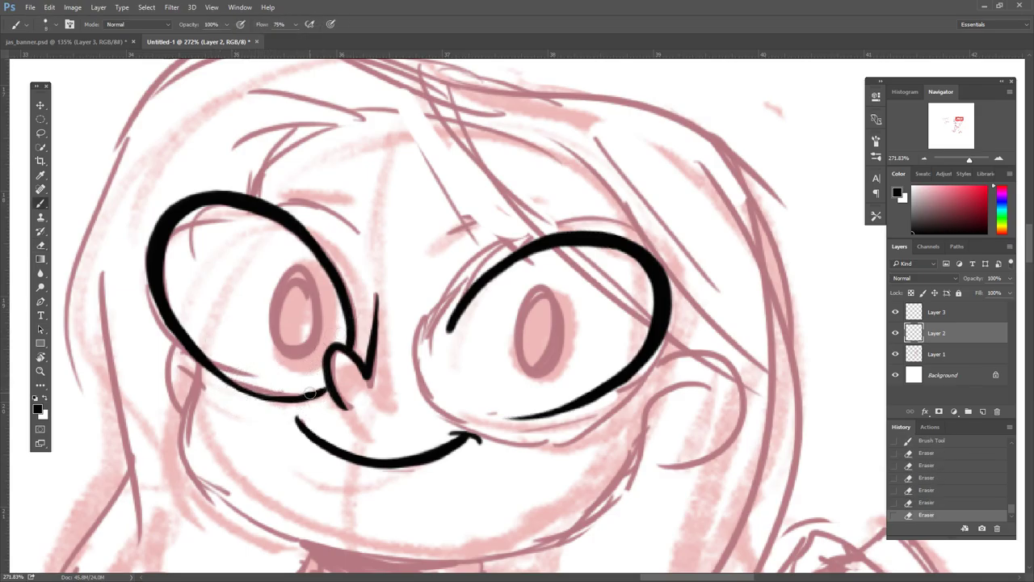
- Close the open inner side of the right lens with ink on Layer 3
key(ctrl+z)
key(ctrl+z)
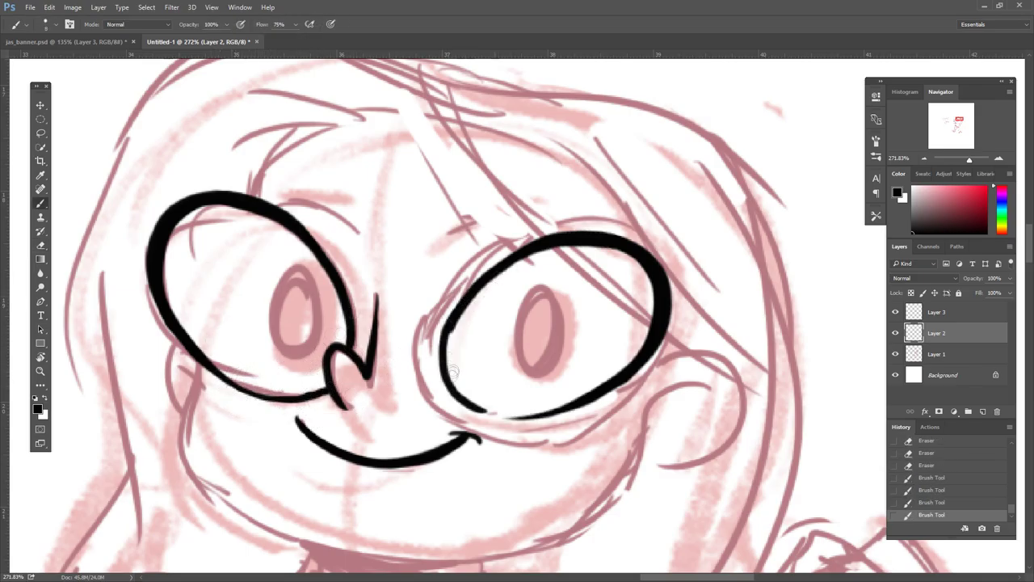
key(ctrl+alt+z)
drag(449, 329, 452, 394)
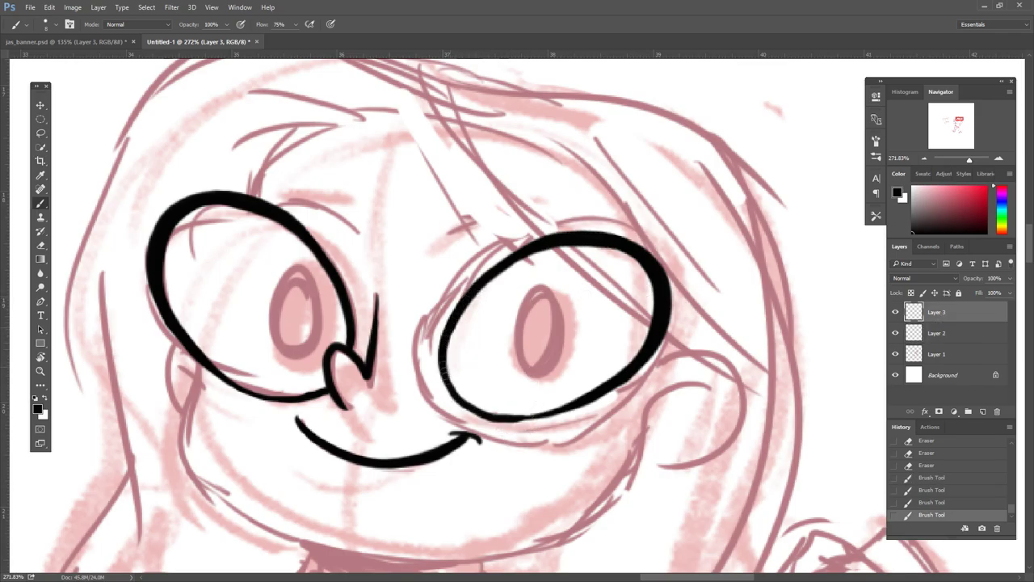
- Enlarge the right lens to about 110% and rotate it slightly to match the sketch
key(ctrl+t)
drag(673, 229, 704, 230)
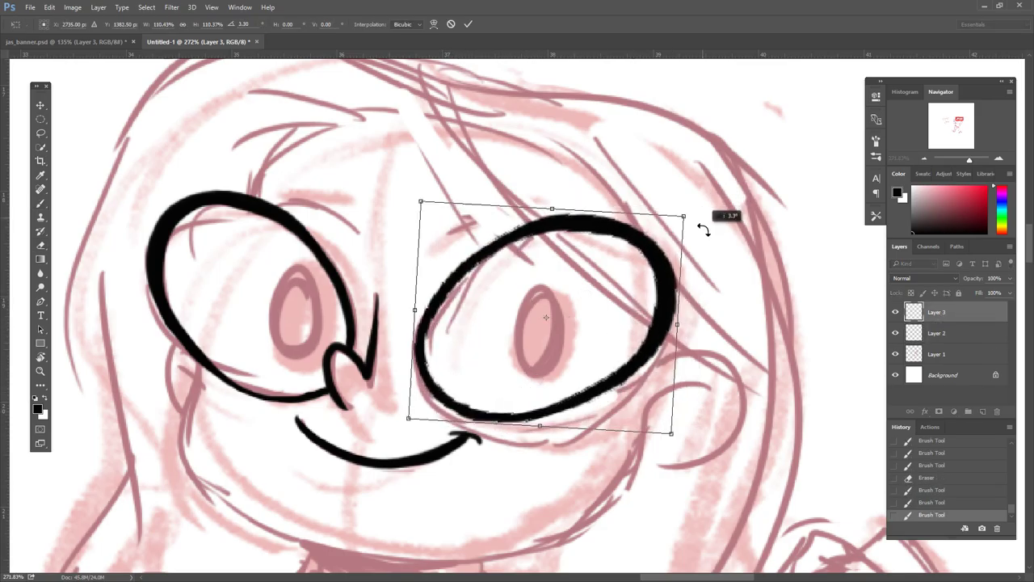
key(Return)
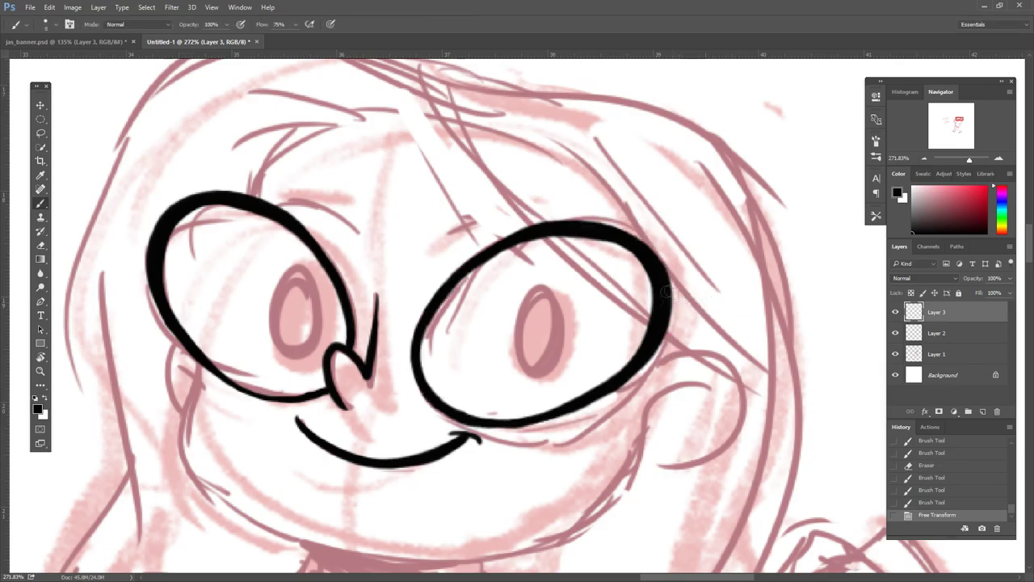
- Thicken the outer upper edge of the right lens with black ink
key(e)
click(514, 259)
key(ctrl+z)
mouse_move(645, 229)
mouse_down()
mouse_move(610, 226)
mouse_move(648, 250)
mouse_move(674, 324)
mouse_up()
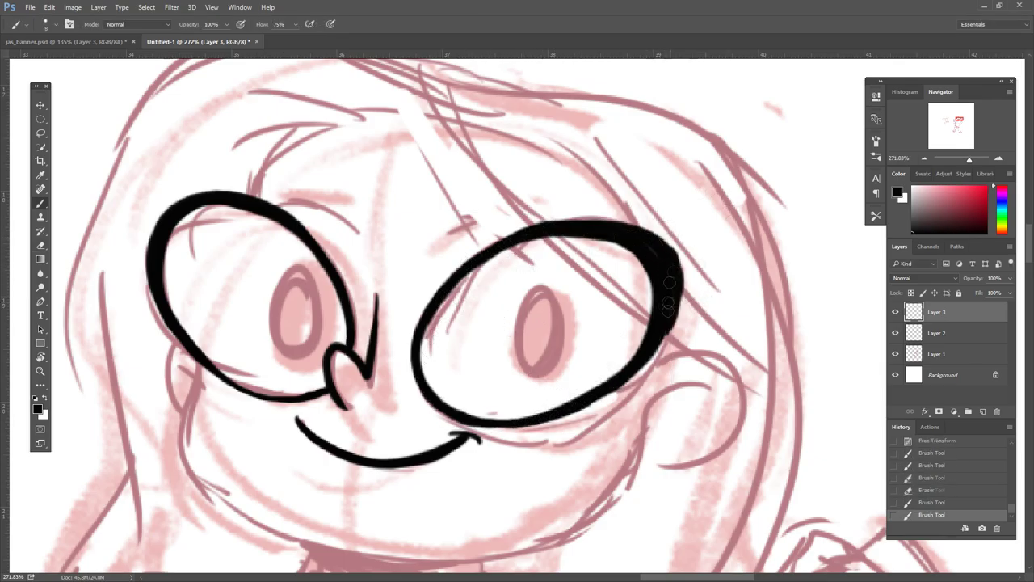
- Ink the left cheek and the right side of the jaw on Layer 2
click(928, 339)
drag(477, 455, 649, 407)
mouse_move(370, 305)
mouse_down()
mouse_move(373, 439)
mouse_move(398, 458)
mouse_move(342, 378)
mouse_up()
key(ctrl+z)
drag(623, 423, 731, 324)
key(ctrl+z)
key(ctrl+z)
mouse_move(545, 426)
mouse_down()
mouse_move(724, 349)
mouse_move(709, 361)
mouse_up()
key(ctrl+z)
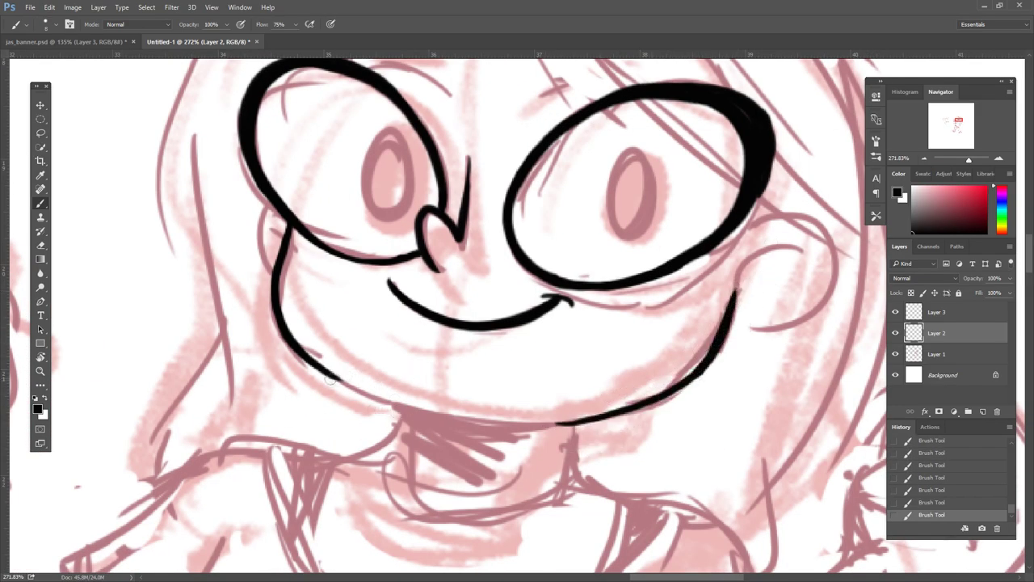
- Join the jawline across the chin, thin it with the Eraser, and ink the left ear's outline
drag(330, 378, 568, 420)
key(ctrl+z)
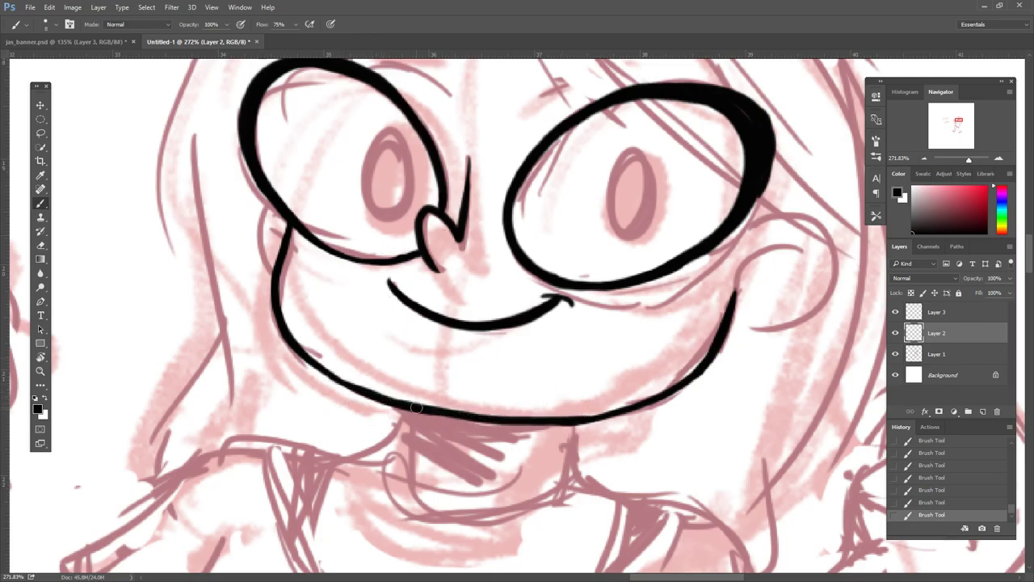
key(e)
mouse_move(416, 408)
mouse_down()
mouse_move(358, 369)
mouse_move(573, 400)
mouse_up()
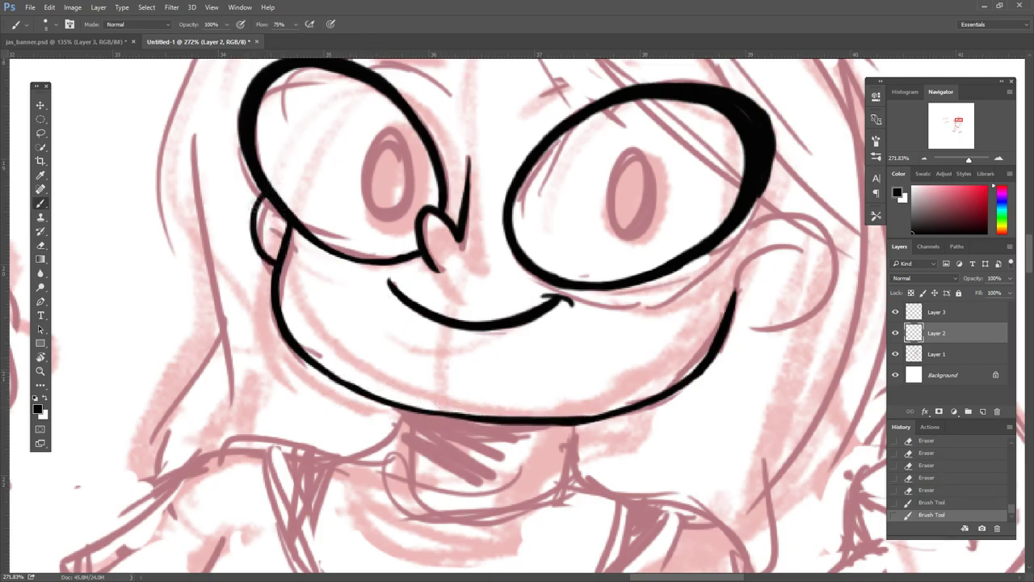
- Ink the right ear's outline and the inner curves of both ears
drag(728, 242, 555, 304)
mouse_move(576, 282)
mouse_down()
mouse_move(662, 348)
mouse_move(557, 388)
mouse_move(626, 368)
mouse_move(650, 323)
mouse_move(565, 338)
mouse_up()
key(ctrl+z)
drag(565, 338, 723, 426)
- Ink the curved hairline above the left lens and taper its end with the Eraser
drag(310, 196, 485, 120)
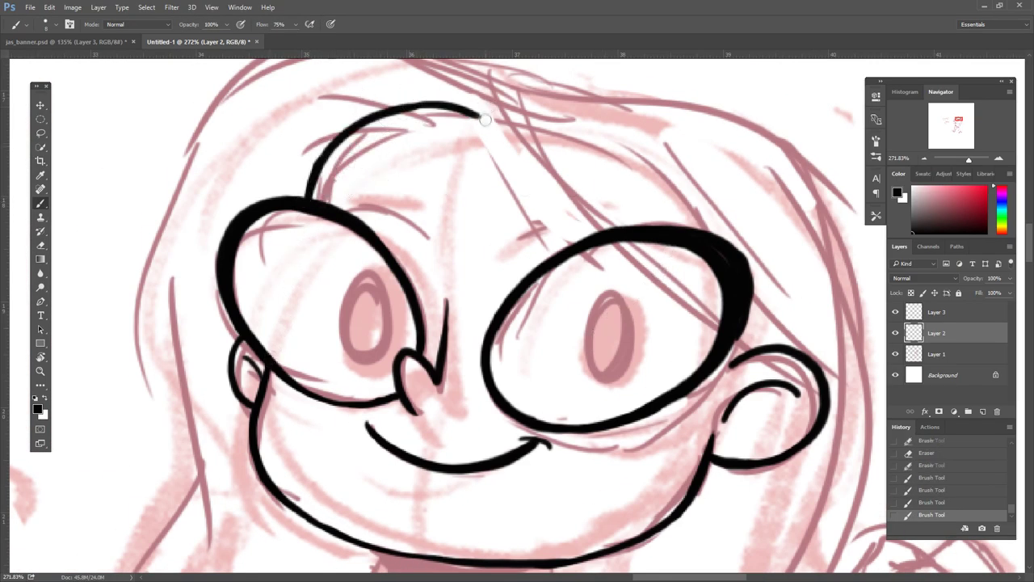
drag(311, 197, 420, 102)
key(e)
drag(421, 103, 496, 112)
key(b)
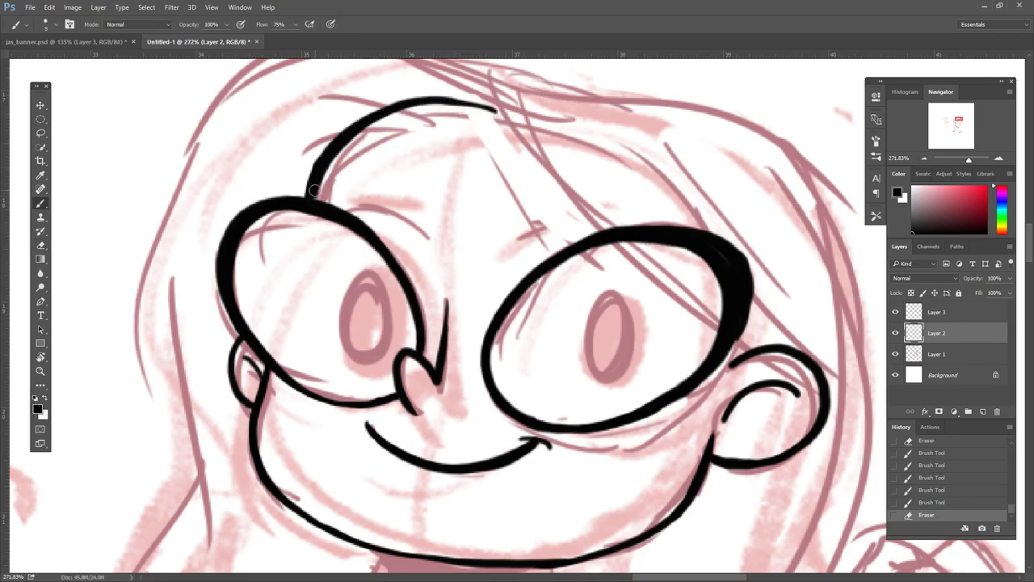
- Ink the two sides of the neck below the jaw
mouse_move(597, 566)
mouse_down()
mouse_move(727, 323)
mouse_move(675, 390)
mouse_up()
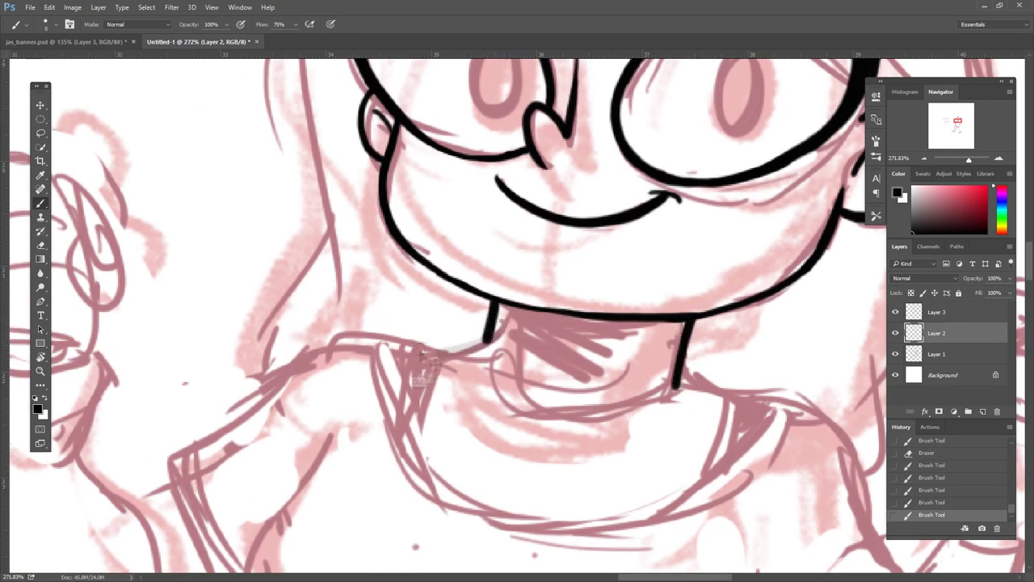
- Ink the shoulder lines outward from both sides of the neck and thicken the left side of the jawline
drag(420, 354, 386, 344)
drag(679, 374, 780, 400)
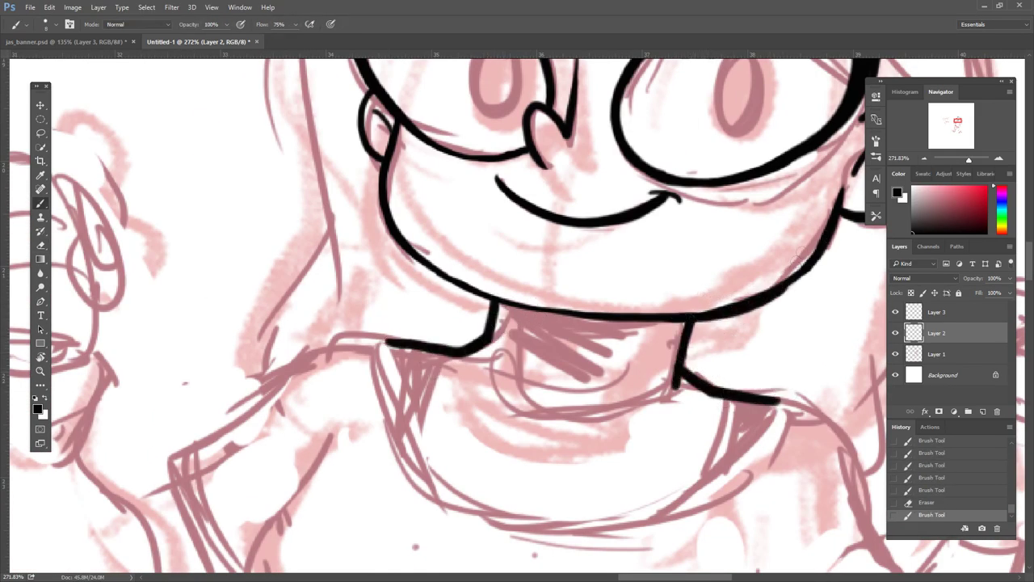
drag(775, 291, 660, 341)
drag(671, 287, 790, 297)
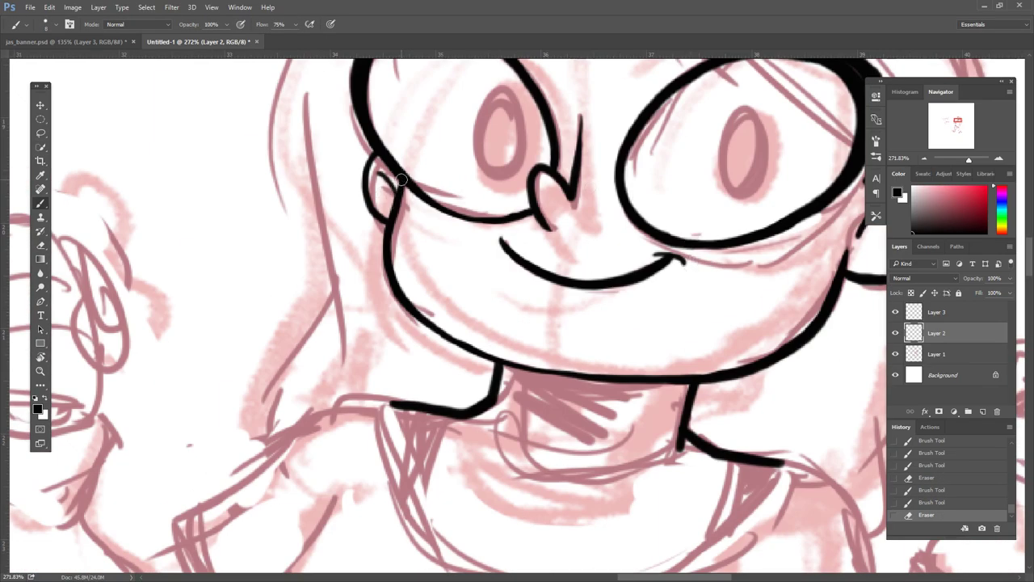
key(ctrl+z)
drag(381, 197, 469, 353)
drag(662, 192, 651, 406)
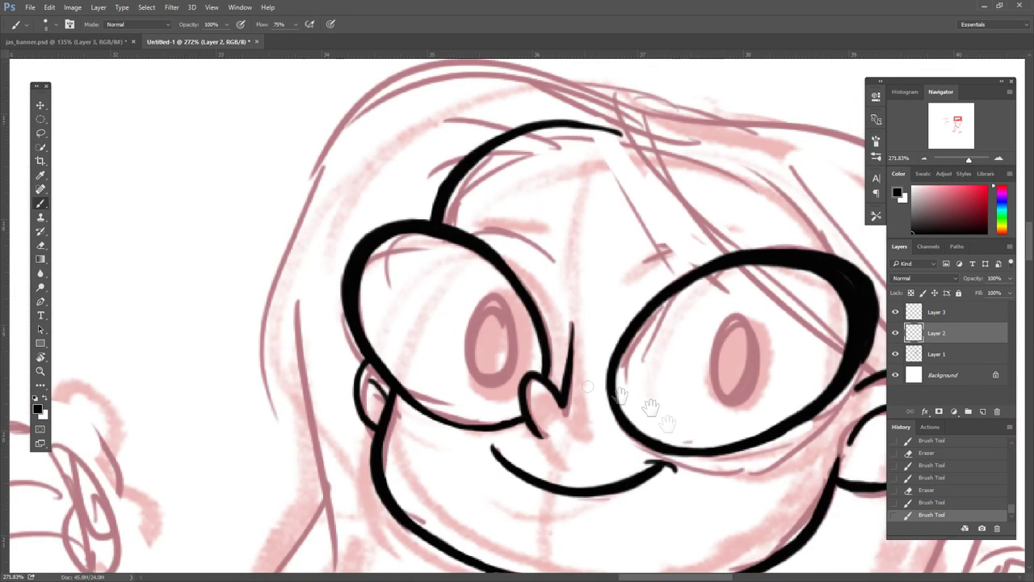
- Merge Layer 3 down into Layer 2 and check the combined line art
key(ctrl+0)
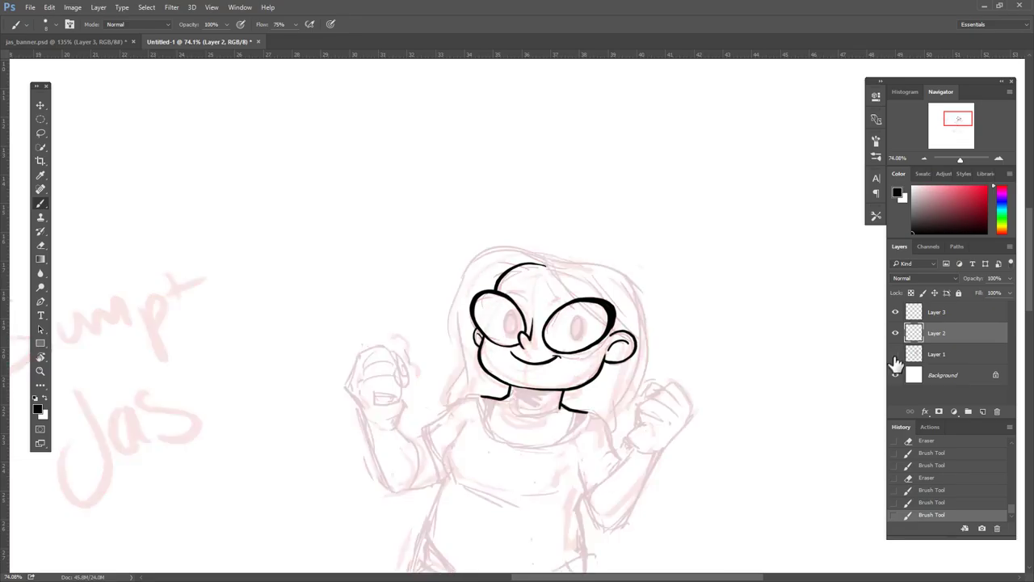
key(ctrl+e)
click(895, 311)
click(895, 312)
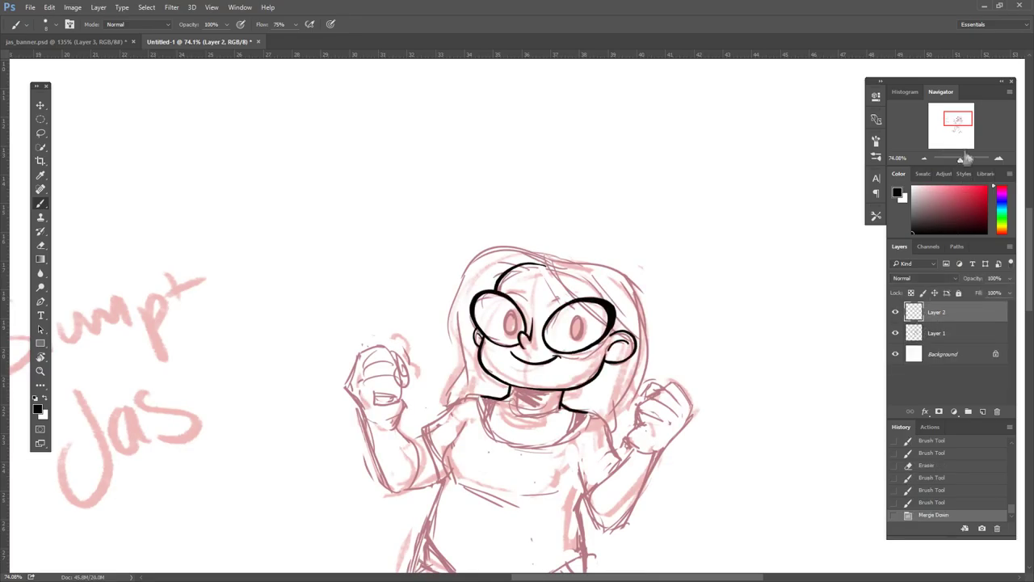
- Ink an eyebrow above each lens of the glasses and taper the ends with the Eraser
drag(516, 333, 709, 300)
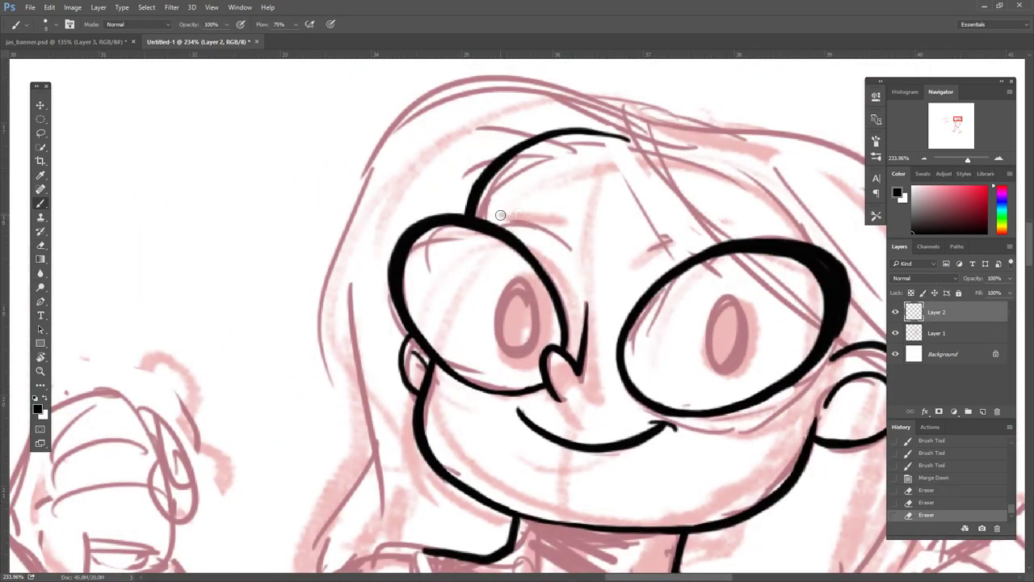
drag(498, 216, 561, 244)
drag(654, 244, 751, 218)
mouse_move(693, 220)
mouse_down()
mouse_move(535, 257)
mouse_move(594, 254)
mouse_up()
drag(500, 279, 594, 254)
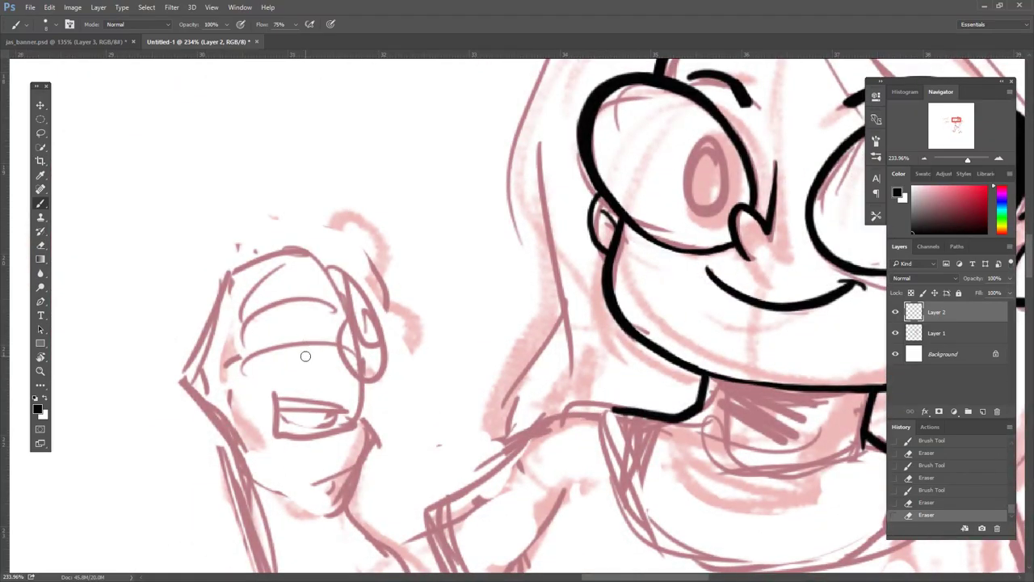
- Ink the left fist's angular outline, the curled tip beside it and both sides of the wrist
mouse_move(228, 276)
mouse_down()
mouse_move(207, 367)
mouse_move(242, 483)
mouse_up()
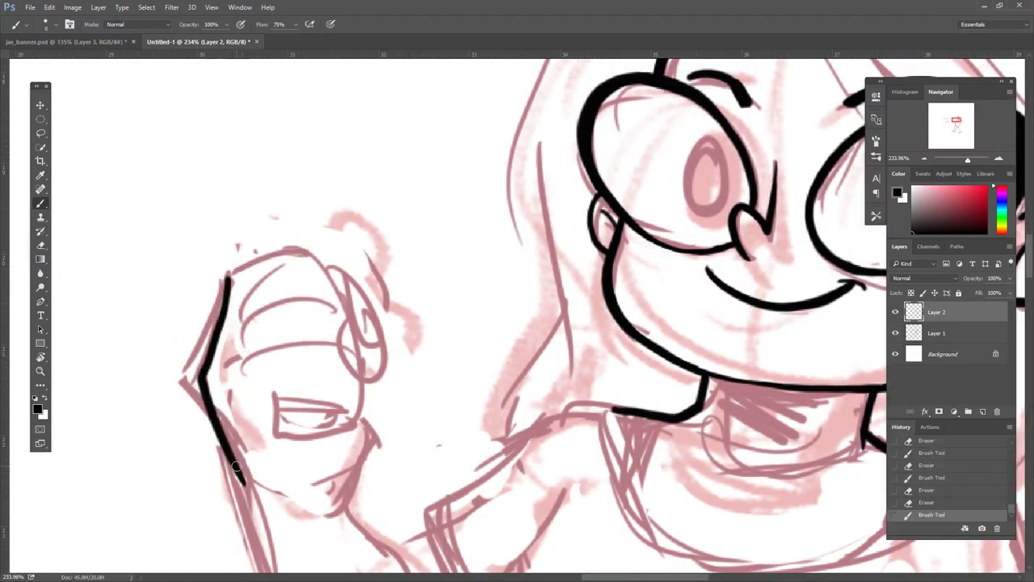
drag(288, 427, 362, 414)
drag(226, 279, 358, 339)
key(ctrl+z)
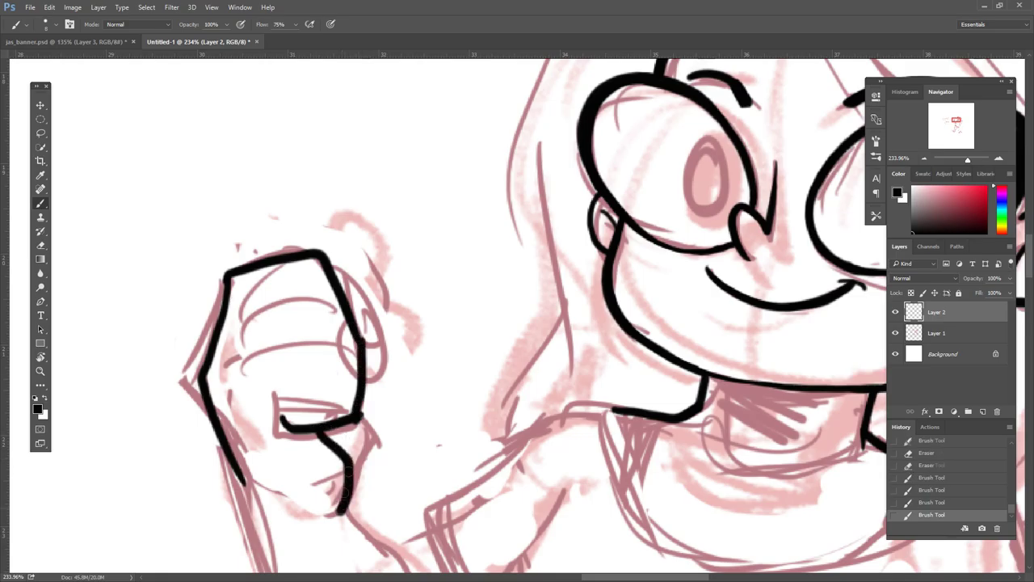
drag(349, 441, 345, 520)
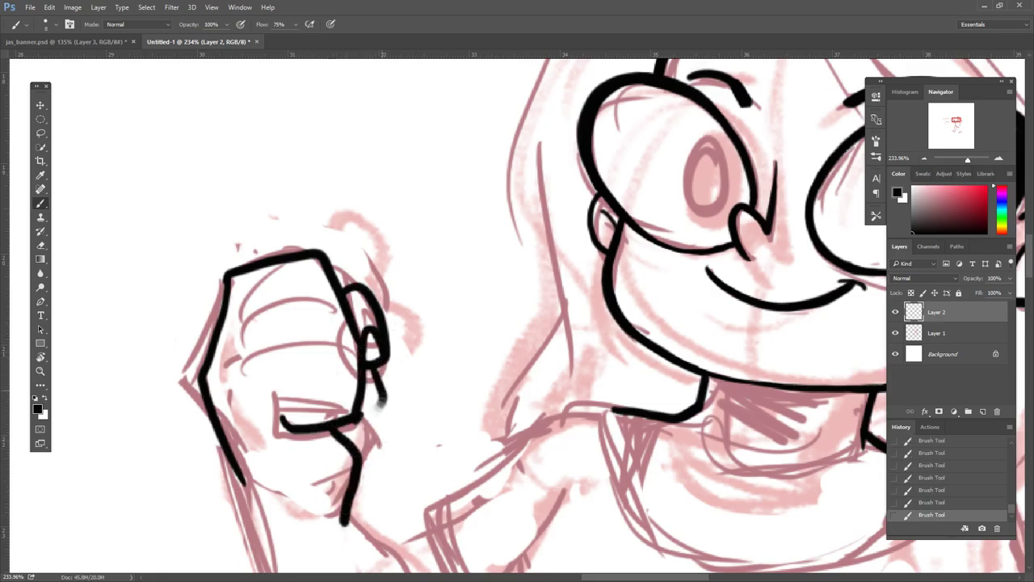
- Ink three curved lines across the left fist to separate the fingers
drag(455, 353, 540, 288)
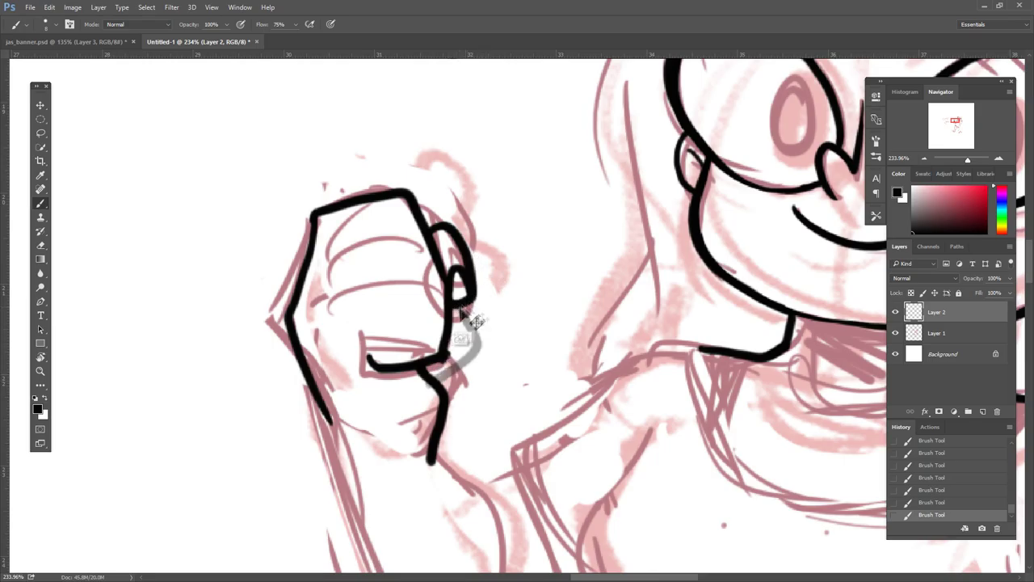
key(ctrl+z)
drag(346, 339, 418, 309)
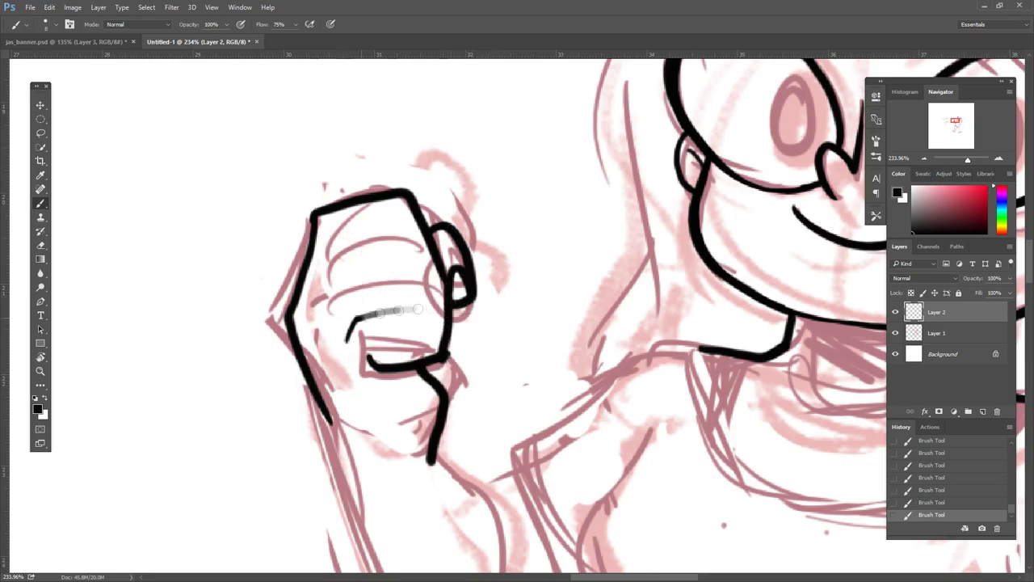
key(ctrl+z)
drag(436, 258, 330, 306)
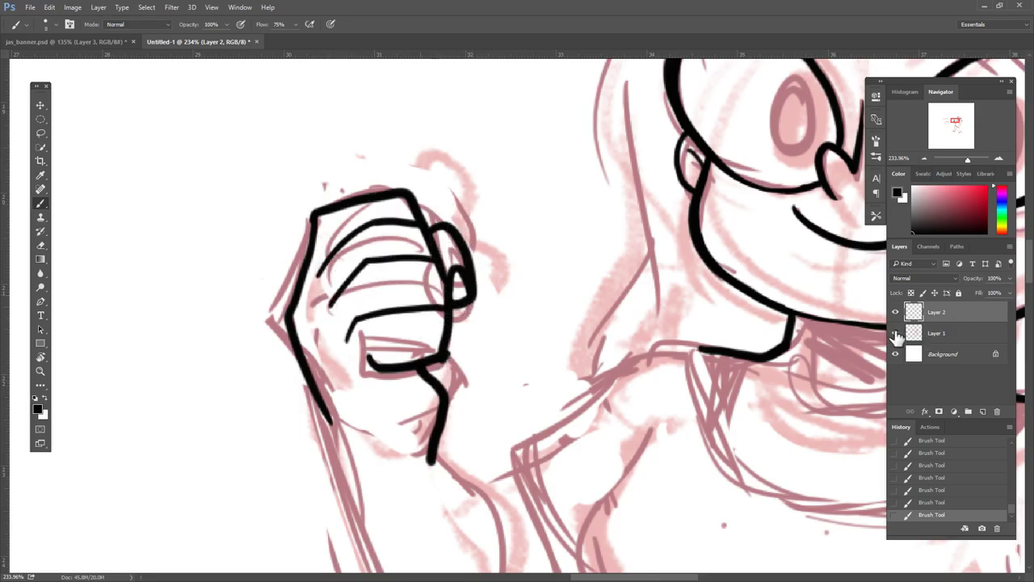
- Hide the Layer 1 sketch and refine the left fist's outline and finger lines with the Eraser and Brush
click(895, 332)
drag(440, 366, 396, 355)
key(e)
key(b)
mouse_move(257, 260)
mouse_down()
mouse_move(248, 283)
mouse_move(255, 279)
mouse_up()
key(b)
drag(420, 323, 401, 373)
drag(514, 447, 548, 413)
key(e)
drag(279, 262, 300, 212)
key(b)
click(937, 465)
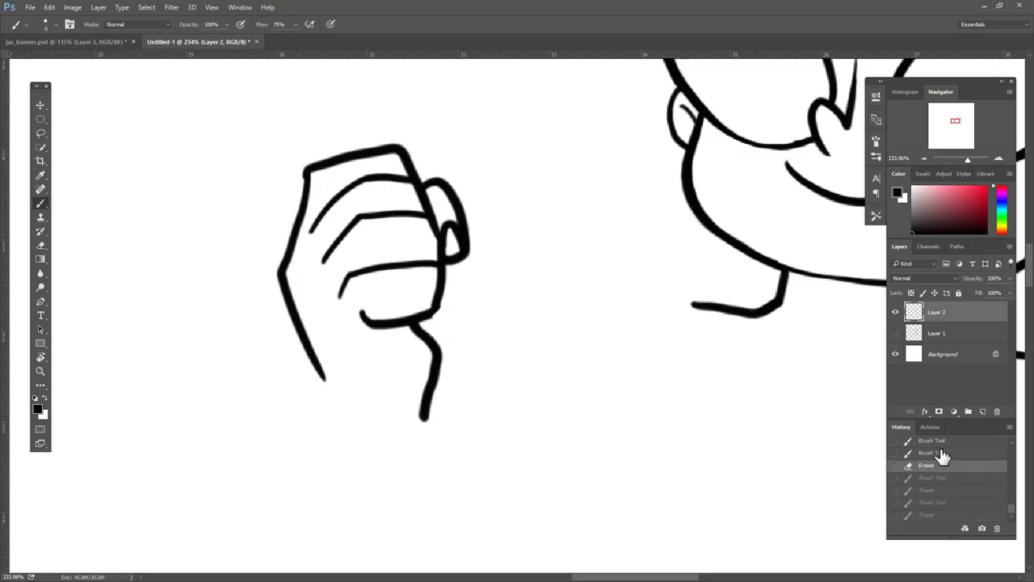
drag(449, 282, 452, 340)
drag(600, 334, 504, 390)
drag(367, 323, 348, 380)
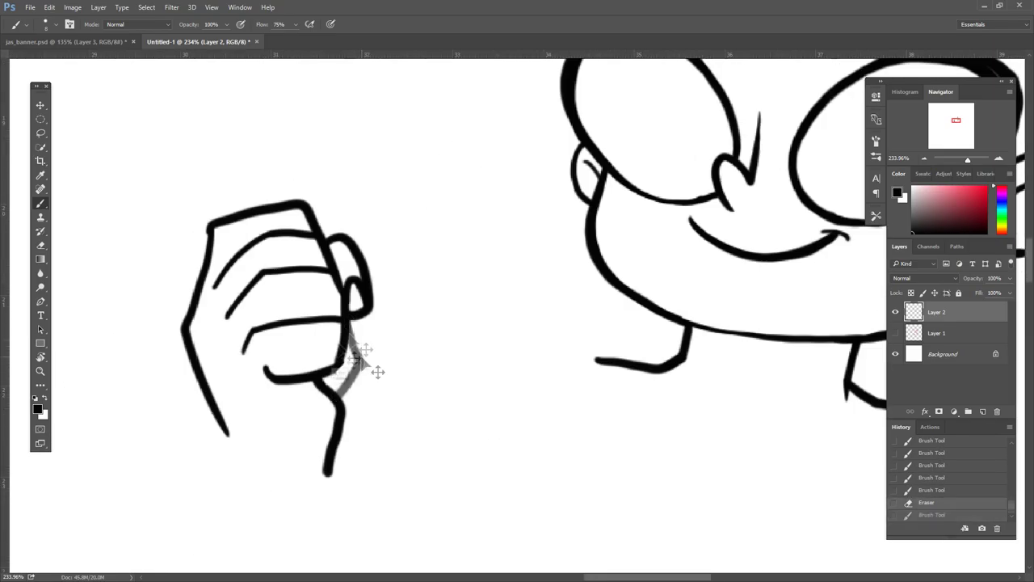
key(ctrl+z)
drag(377, 328, 454, 209)
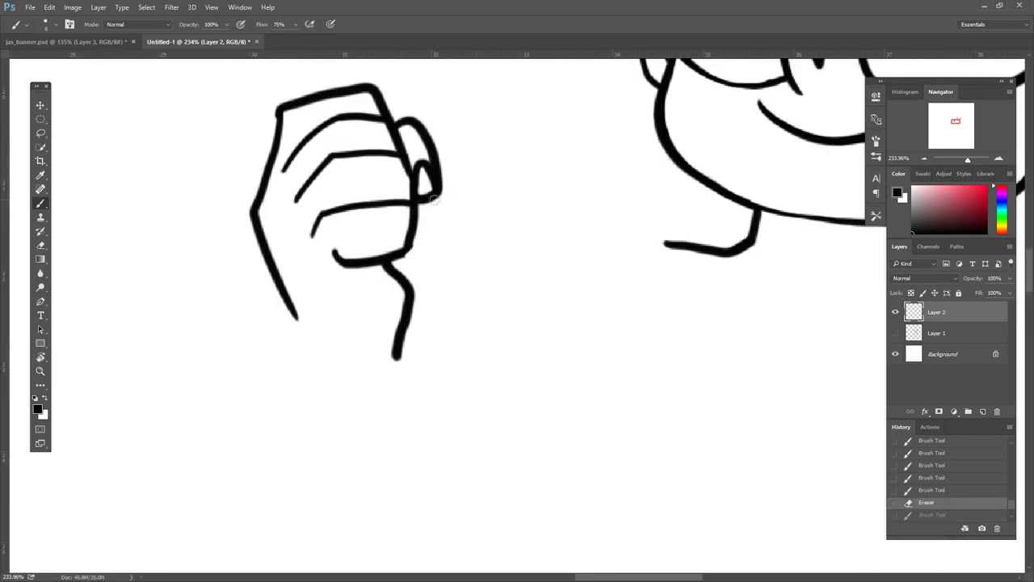
drag(437, 165, 416, 266)
key(ctrl+z)
- Ink the left hand's edge from the curled tip to the wrist, taper the wrist line, and hook the lowest finger line
mouse_move(424, 200)
mouse_down()
mouse_move(410, 278)
mouse_move(319, 364)
mouse_move(332, 416)
mouse_up()
key(e)
key(b)
key(e)
drag(340, 380, 323, 453)
scroll(339, 404, right, 3)
key(b)
scroll(355, 351, down, 3)
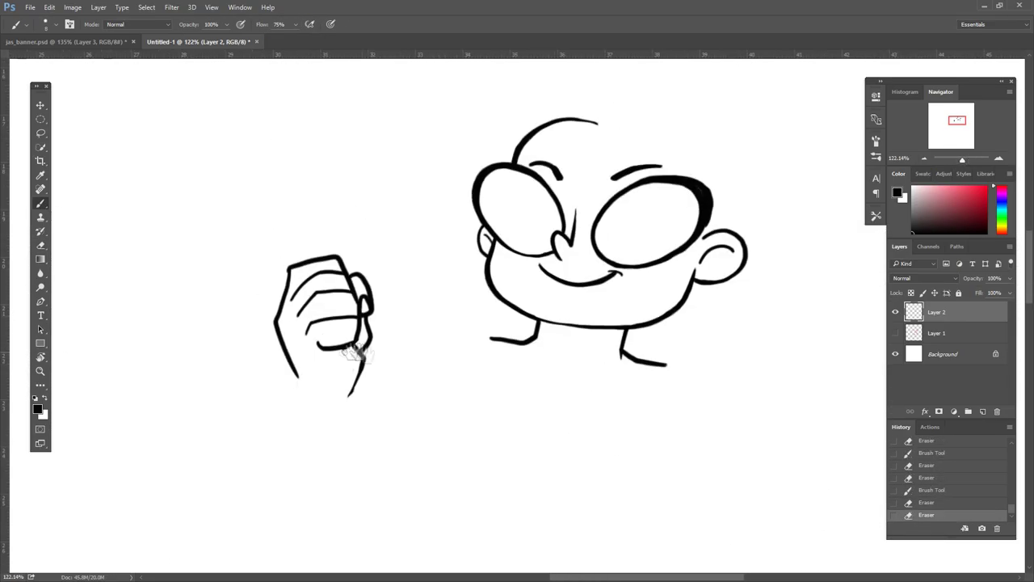
drag(328, 343, 352, 321)
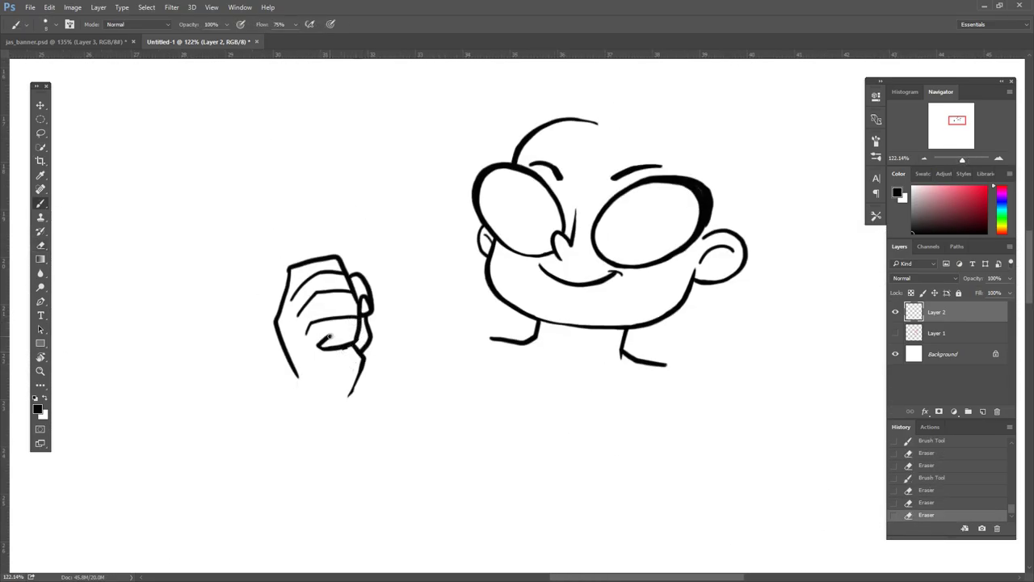
- Show the Layer 1 sketch and ink the right fist's outline, finger lines, curled tip and inner wrist edge
scroll(331, 325, right, 3)
click(895, 333)
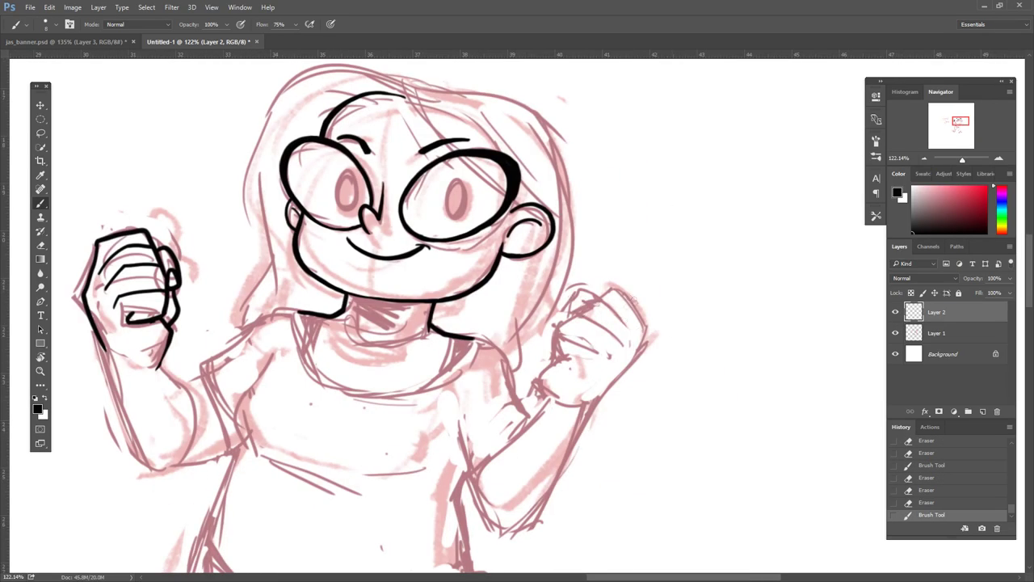
scroll(687, 356, up, 3)
mouse_move(745, 378)
mouse_down()
mouse_move(656, 473)
mouse_move(687, 268)
mouse_move(596, 394)
mouse_up()
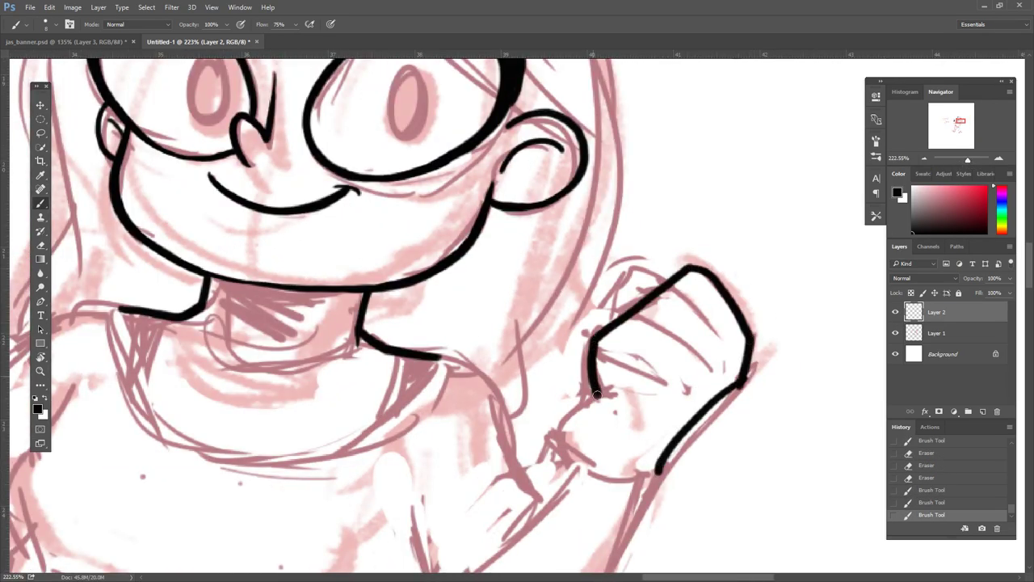
drag(595, 350, 667, 389)
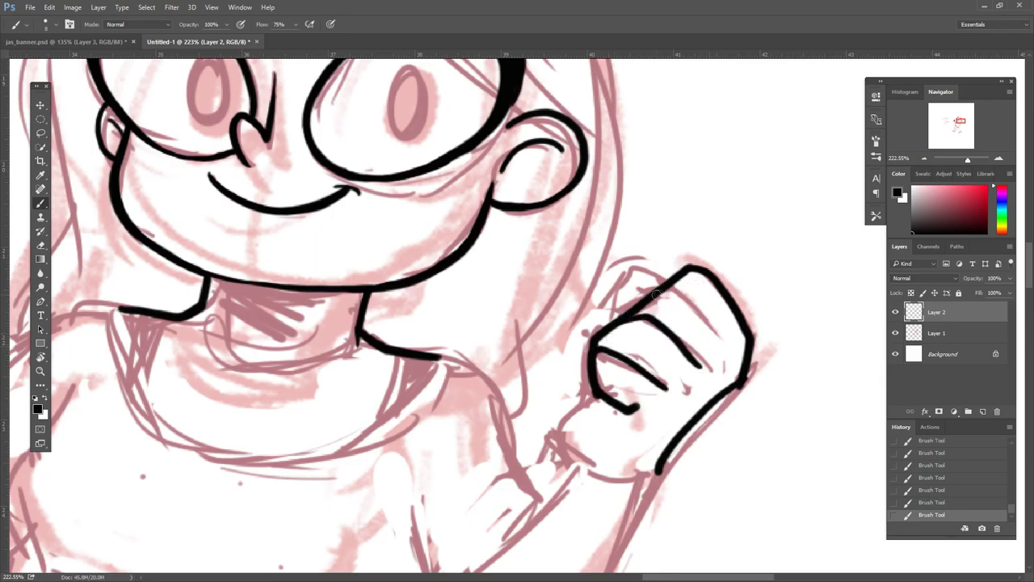
drag(559, 430, 570, 481)
- Extend the right wrist's outer edge downward and re-ink its inner edge as a smooth curve
key(e)
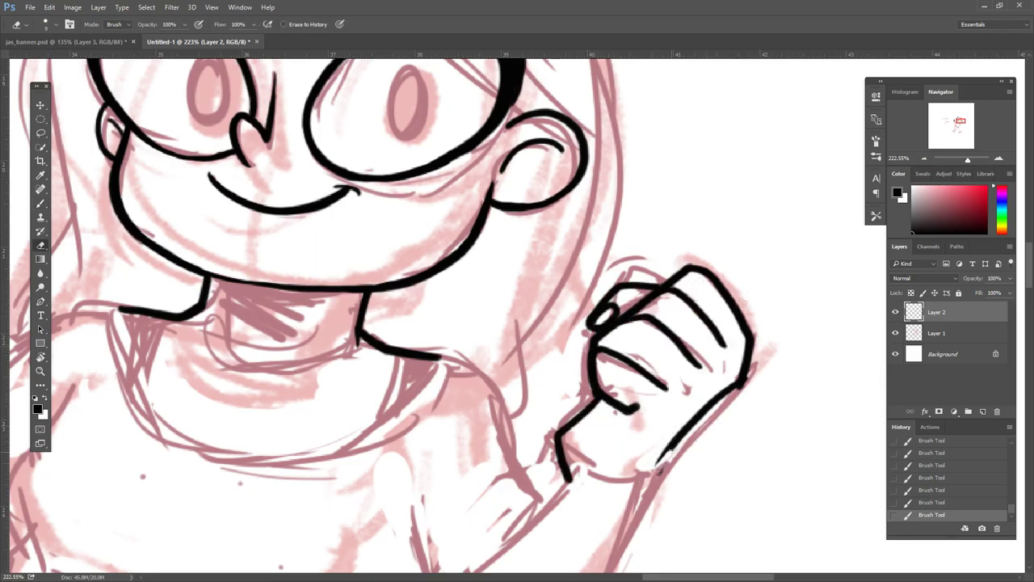
key(b)
drag(656, 473, 634, 501)
key(e)
key(b)
drag(595, 396, 570, 483)
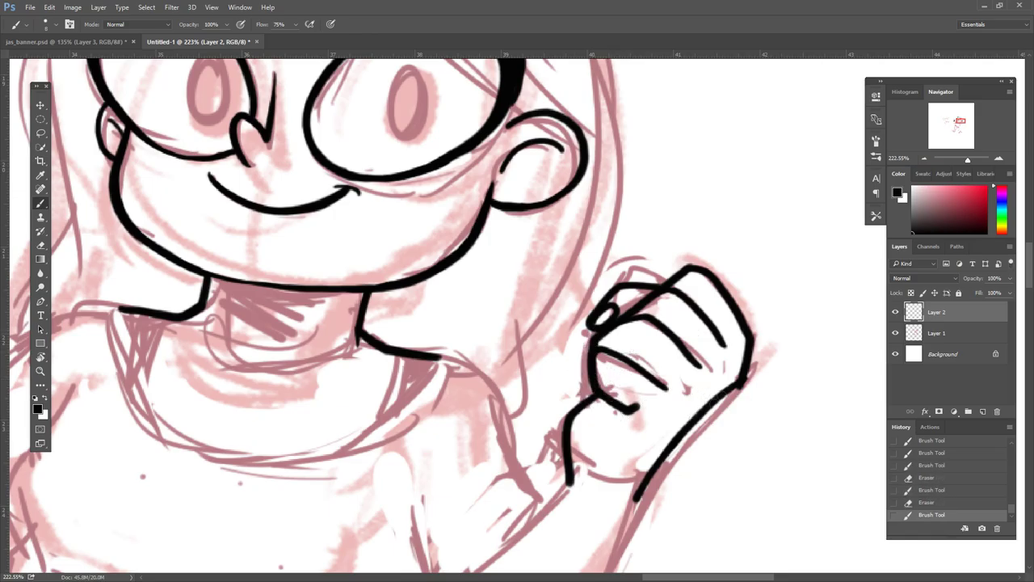
- Erase both right wrist edges and try a shorter outer edge with a slanted inner edge
key(e)
drag(742, 380, 636, 497)
key(b)
drag(747, 362, 642, 464)
key(e)
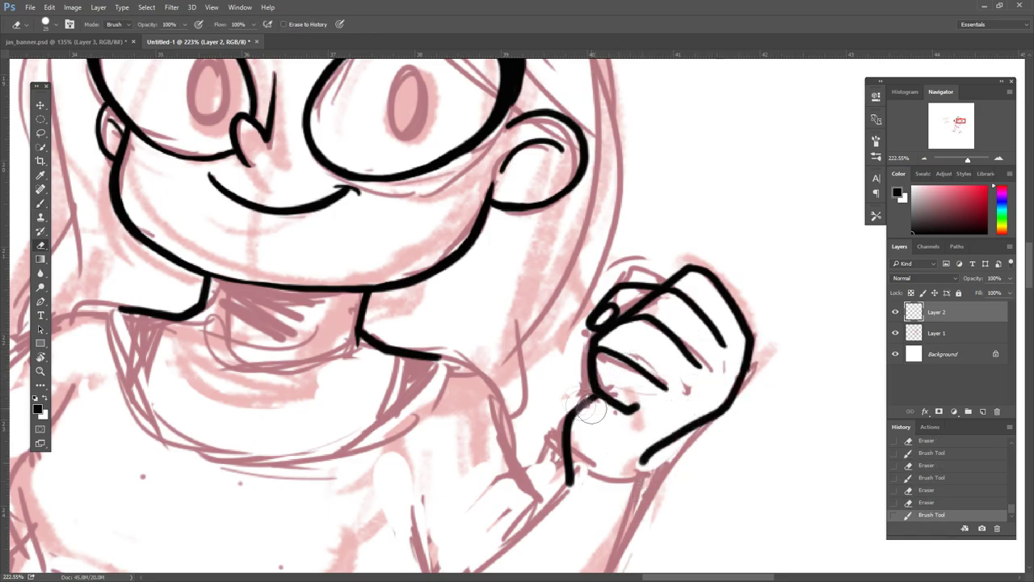
drag(590, 410, 570, 485)
key(b)
mouse_move(596, 380)
mouse_down()
mouse_move(565, 481)
mouse_move(636, 416)
mouse_move(733, 415)
mouse_move(710, 437)
mouse_up()
- Check the right hand without the sketch, erase its wrist edges, and re-ink them straighter toward the forearm
click(895, 333)
key(e)
drag(719, 388, 704, 448)
key(ctrl+z)
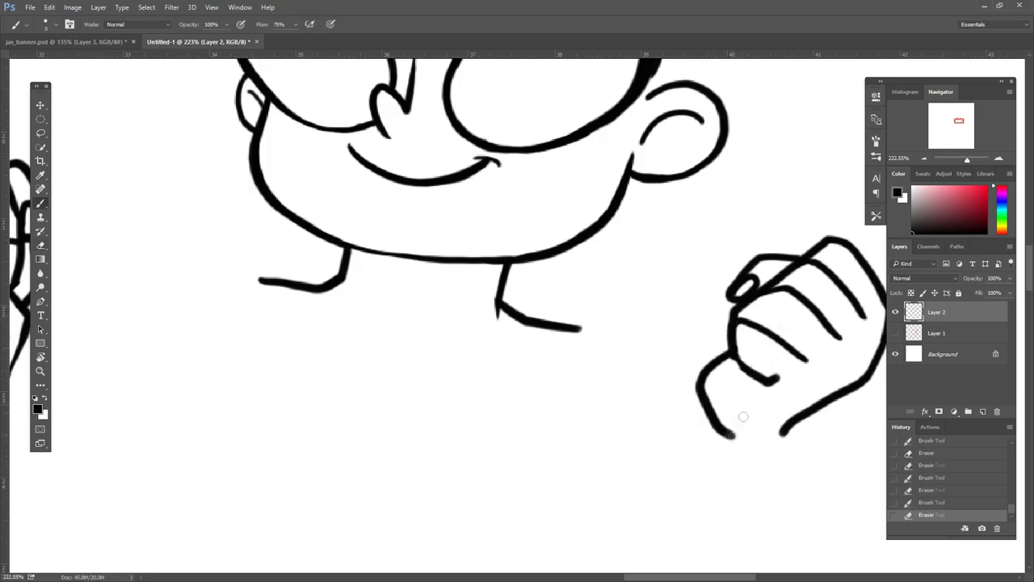
click(895, 333)
drag(715, 367, 727, 416)
mouse_move(780, 430)
mouse_down()
mouse_move(843, 394)
mouse_move(787, 432)
mouse_up()
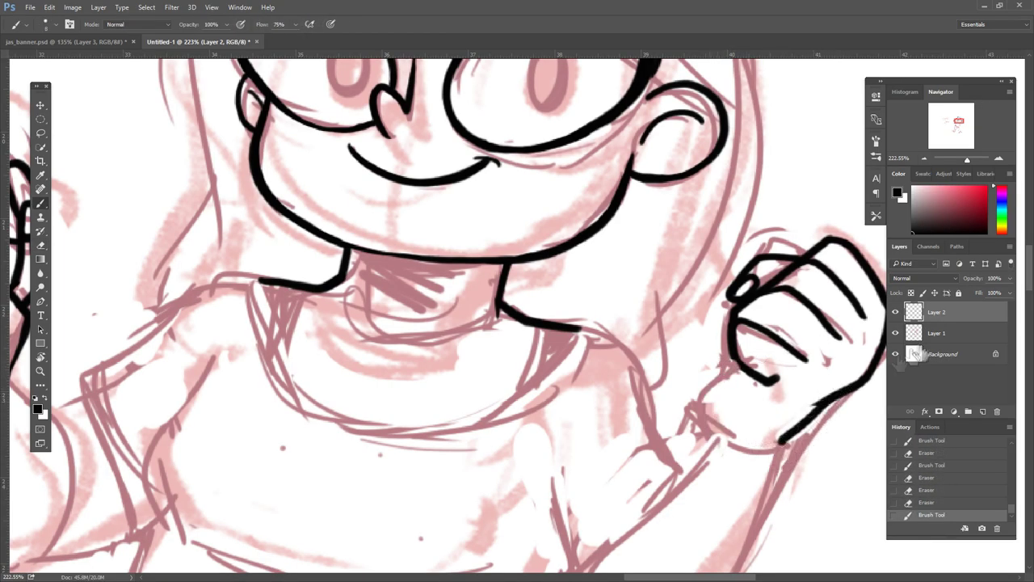
click(896, 332)
click(895, 333)
key(b)
drag(732, 355, 713, 440)
drag(845, 387, 763, 476)
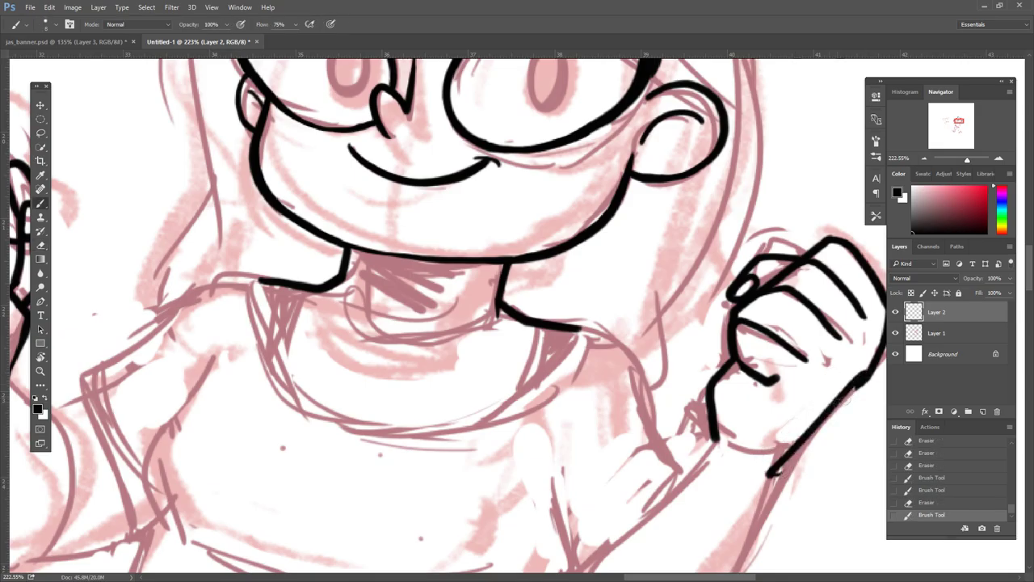
- Hide the Layer 1 sketch and clean up the right fist's line joints and wrist edges with the Eraser and Brush
click(895, 333)
drag(565, 323, 505, 311)
key(e)
drag(675, 323, 667, 349)
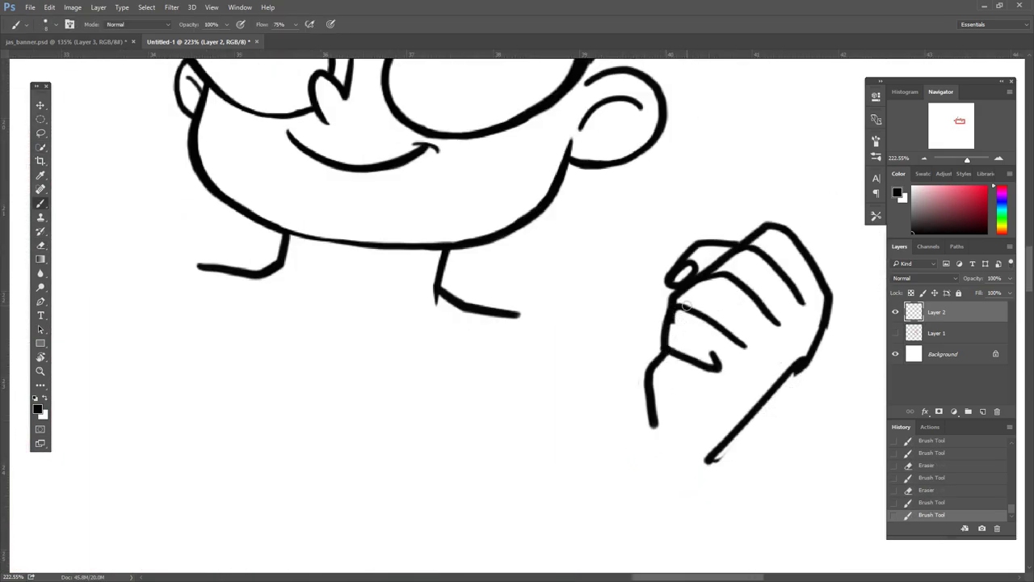
drag(800, 360, 792, 362)
key(b)
drag(654, 413, 699, 465)
key(e)
key(b)
- Show the Layer 1 sketch and ink the left forearm, elbow and underside of the upper arm up to the sleeve
mouse_move(659, 291)
mouse_down()
mouse_move(656, 355)
mouse_move(730, 424)
mouse_up()
click(895, 333)
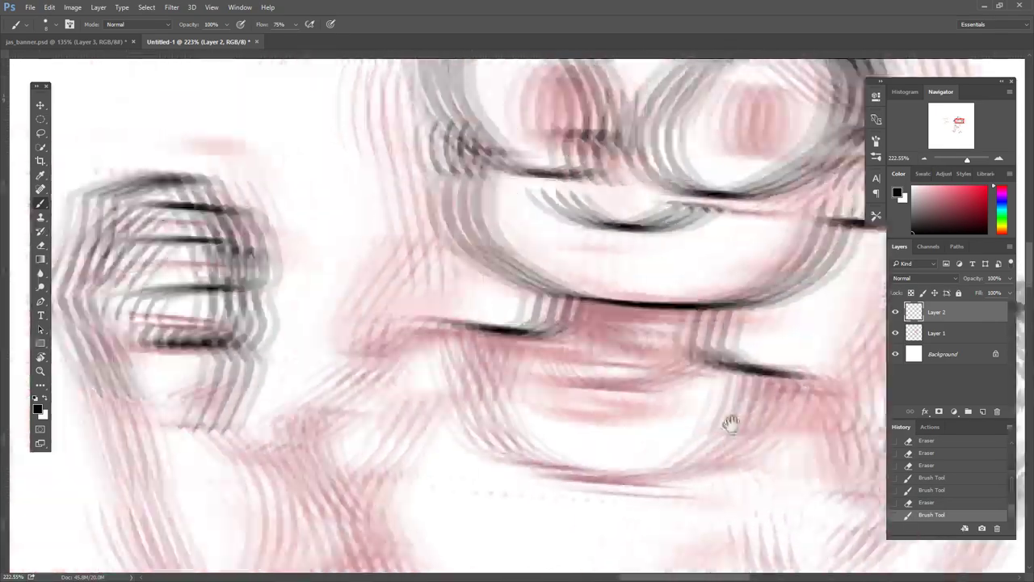
drag(184, 230, 230, 408)
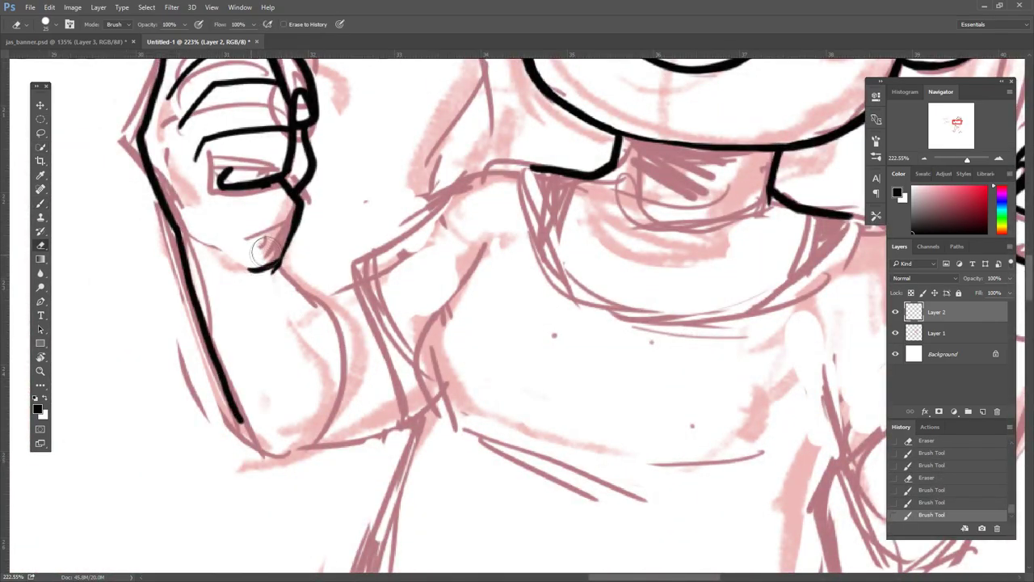
mouse_move(273, 268)
mouse_down()
mouse_move(336, 339)
mouse_move(333, 392)
mouse_up()
mouse_move(241, 420)
mouse_down()
mouse_move(289, 467)
mouse_move(412, 418)
mouse_up()
- Ink the right forearm down to the elbow, the start of the upper arm and the sleeve's lower edge
drag(565, 416, 323, 356)
mouse_move(808, 289)
mouse_down()
mouse_move(687, 491)
mouse_move(669, 485)
mouse_up()
mouse_move(738, 257)
mouse_down()
mouse_move(628, 367)
mouse_move(691, 478)
mouse_up()
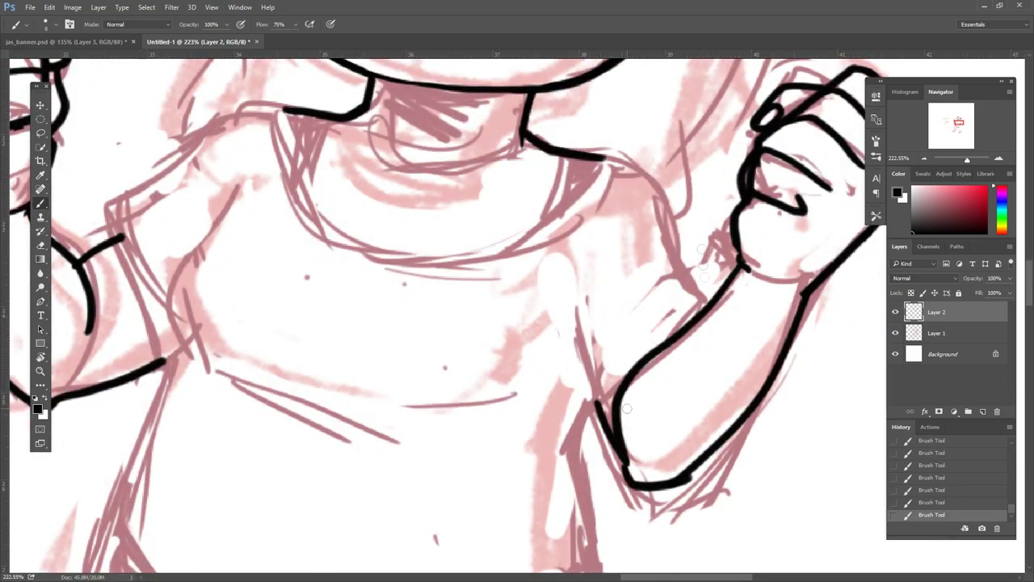
drag(676, 272, 700, 315)
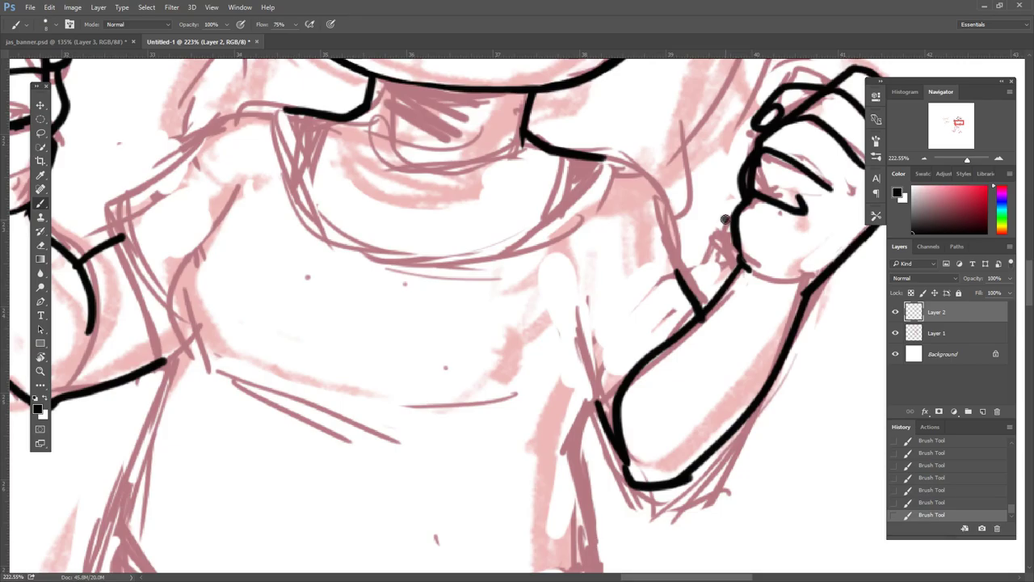
scroll(725, 219, up, 6)
scroll(737, 438, down, 5)
key(ctrl+z)
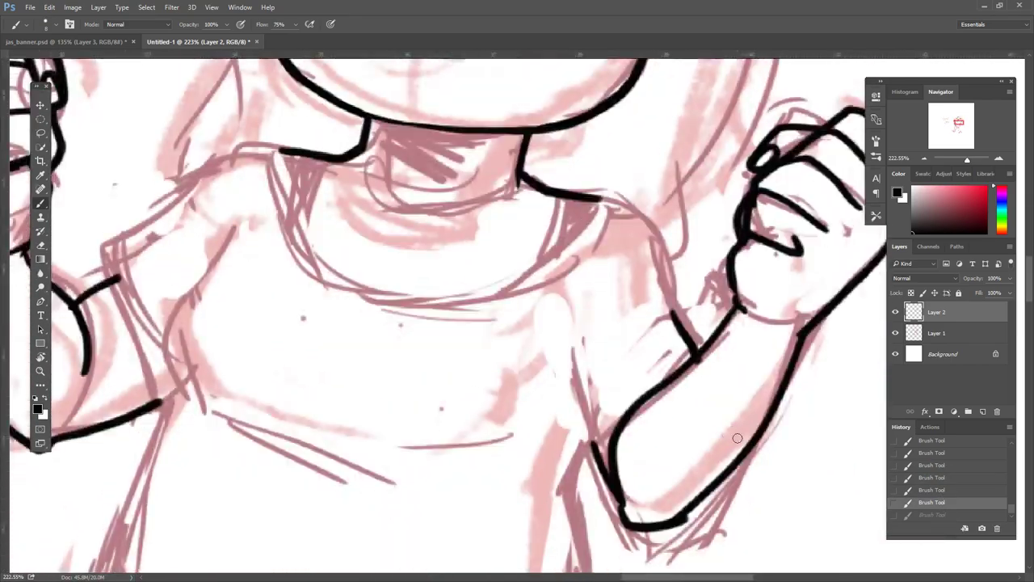
- Save the inking document as a Photoshop file named jas_banner_large with layers kept
click(30, 7)
click(57, 95)
text(jas_bn)
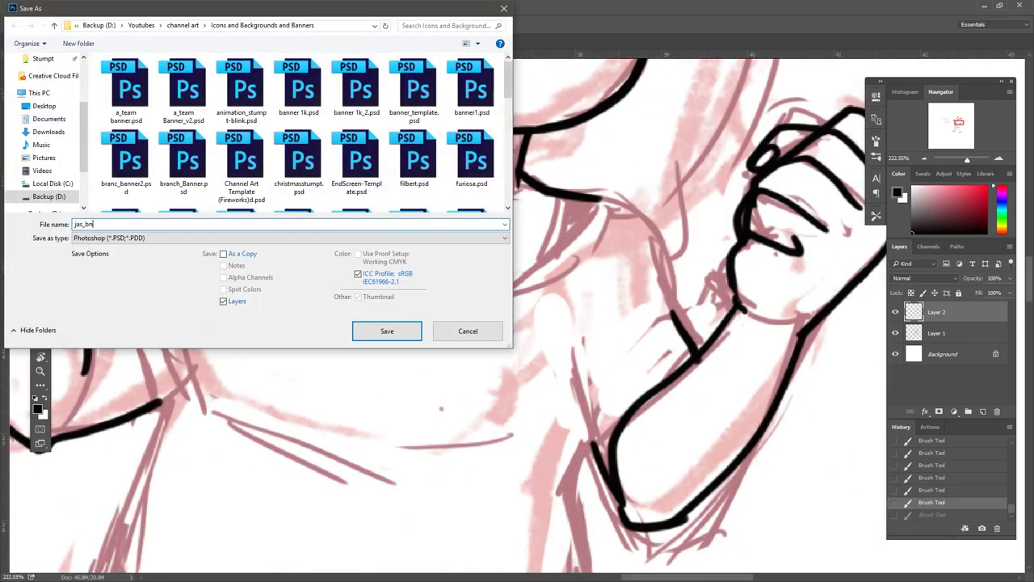
key(BackSpace)
text(an)
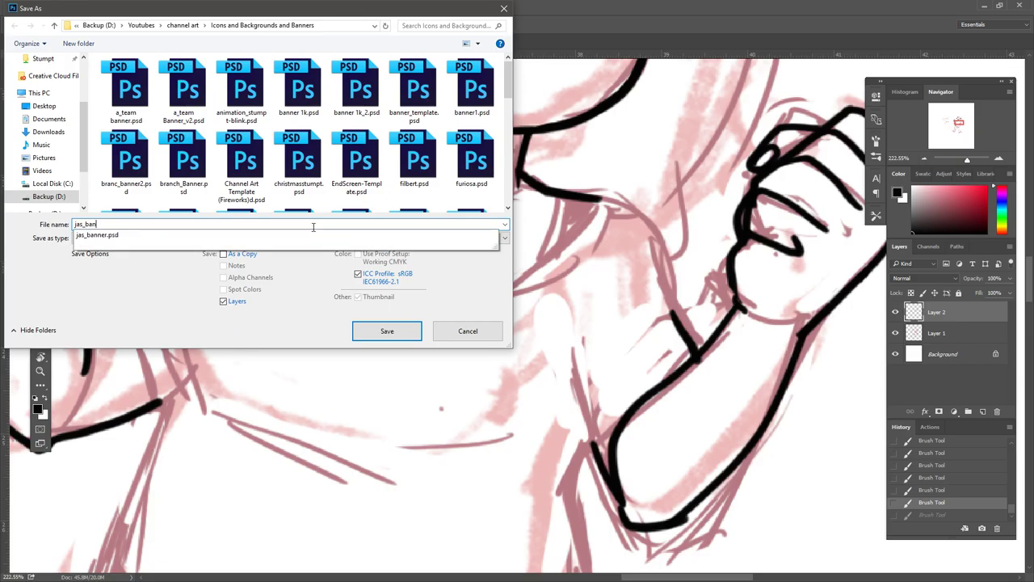
text(ner_large)
key(Return)
key(Return)
- Hide the Layer 1 sketch and trim the overshooting lines at the right sleeve and elbow
key(e)
drag(708, 384, 695, 364)
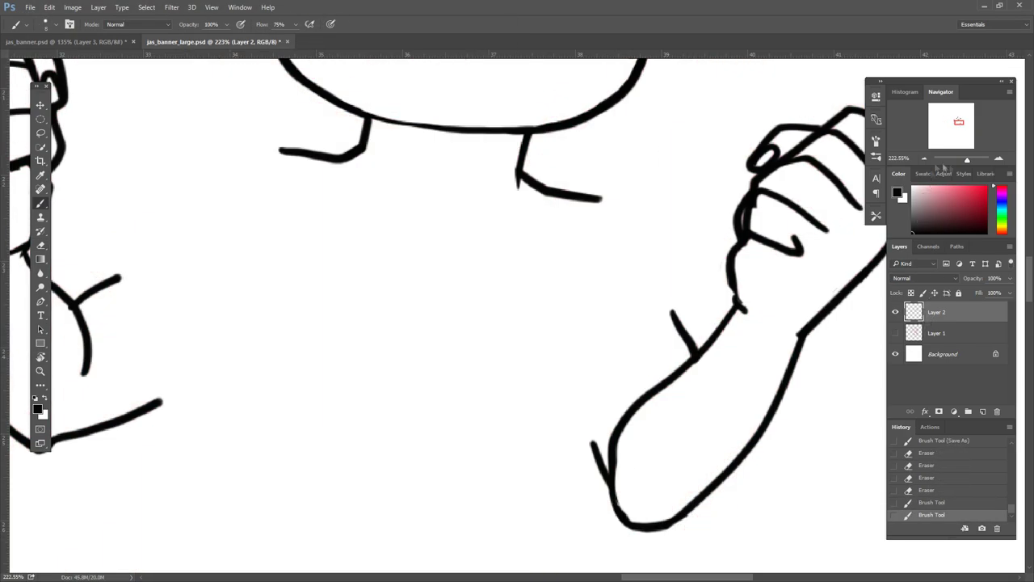
scroll(663, 299, down, 3)
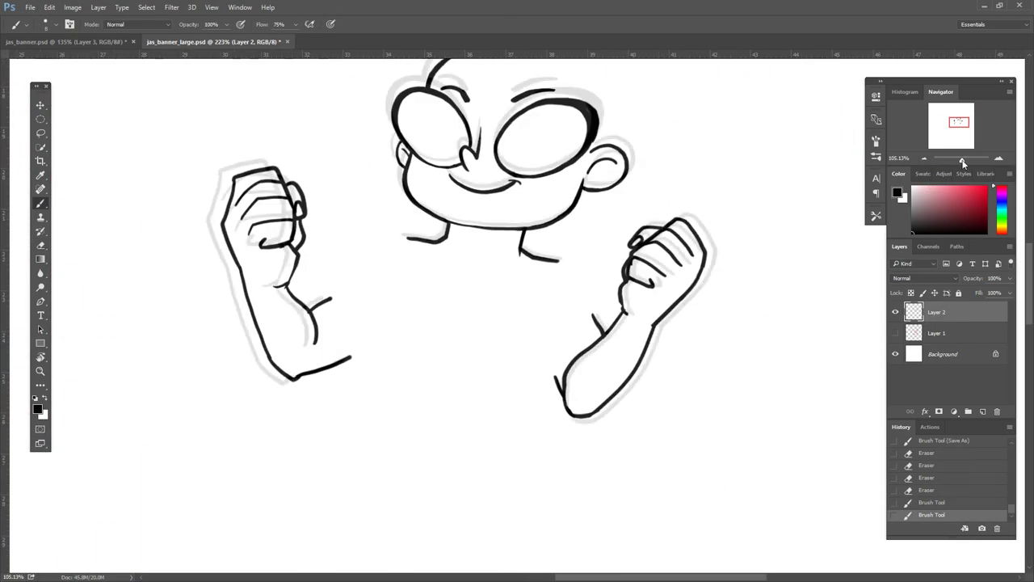
scroll(663, 299, up, 2)
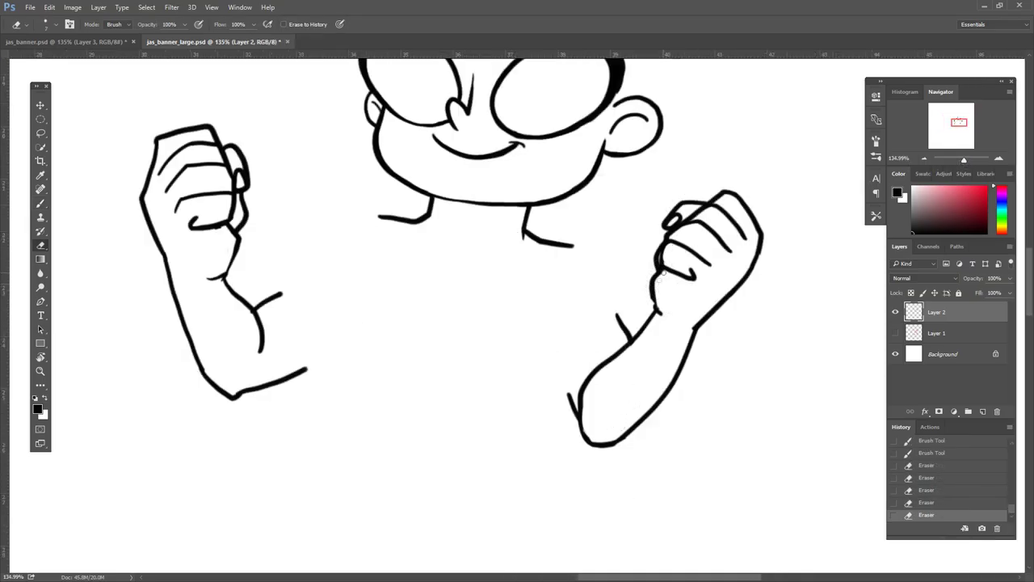
key(b)
key(e)
drag(207, 279, 234, 266)
key(b)
drag(234, 228, 230, 262)
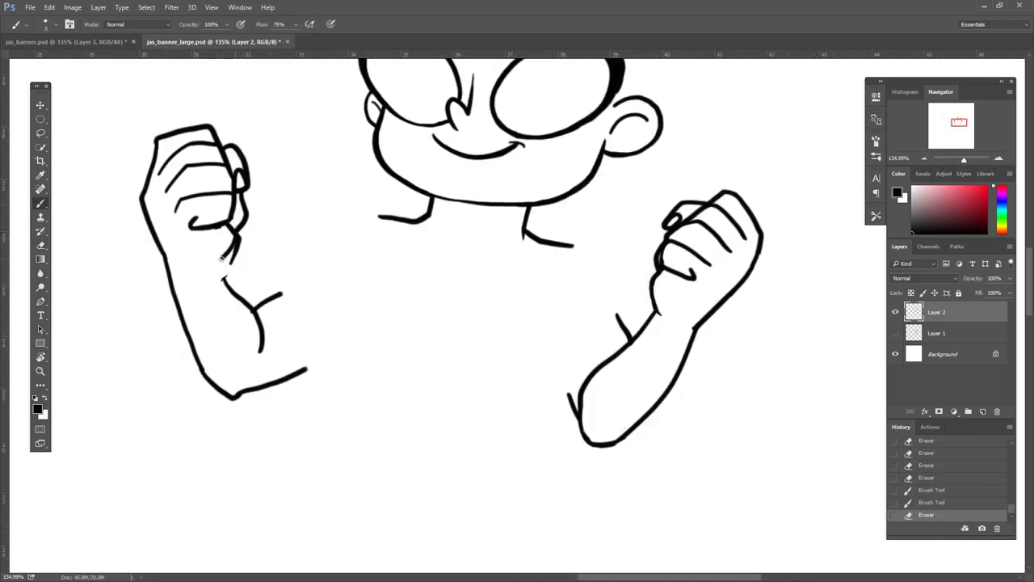
key(e)
click(929, 502)
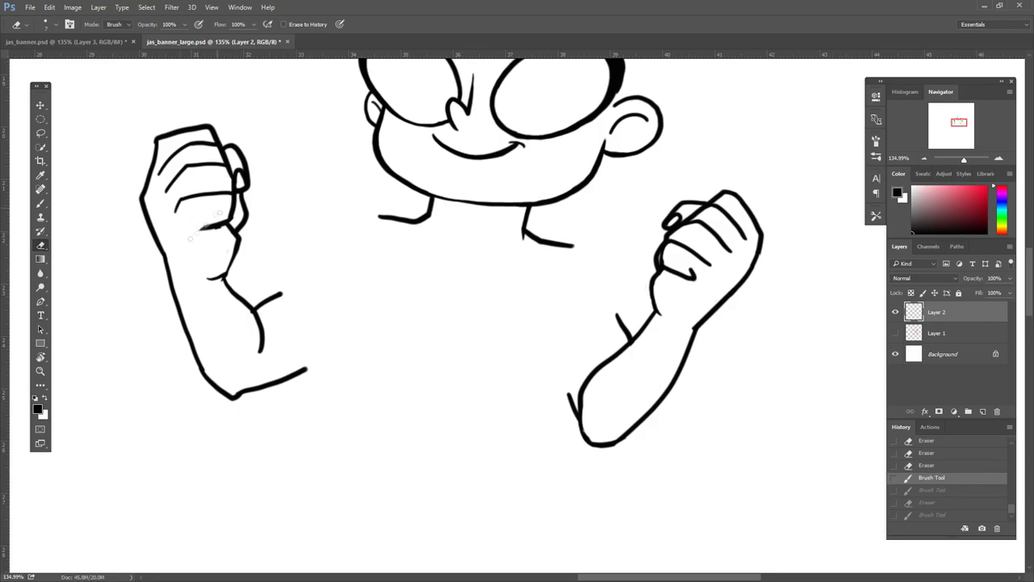
- Re-ink the left fist's lowest finger line without its hook and clean up the palm and inner wrist edges
drag(198, 228, 232, 215)
key(b)
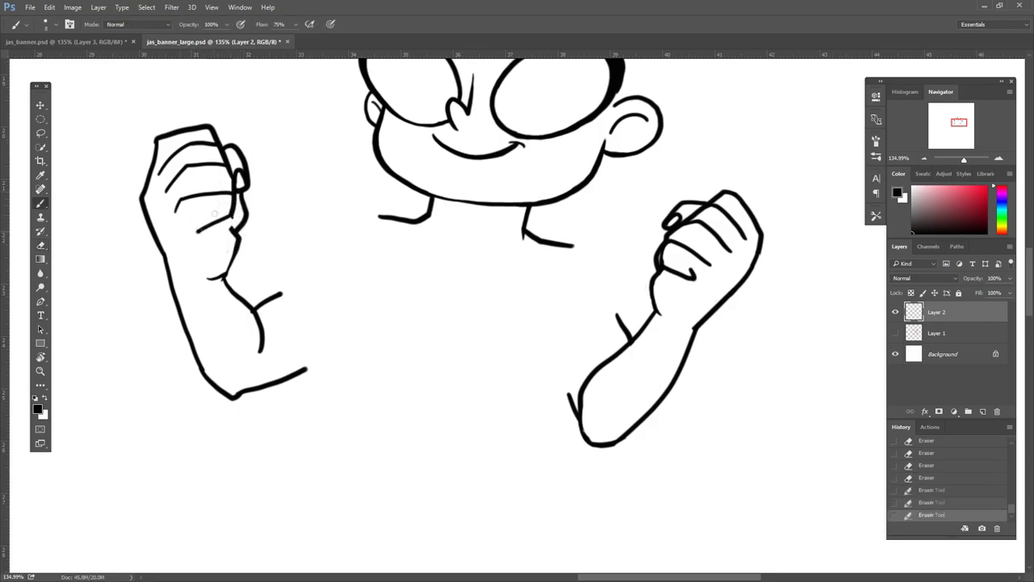
key(e)
mouse_move(229, 267)
mouse_down()
mouse_move(238, 236)
mouse_move(234, 252)
mouse_up()
key(b)
key(e)
mouse_move(231, 267)
mouse_down()
mouse_move(228, 219)
mouse_move(220, 268)
mouse_move(242, 206)
mouse_up()
key(b)
key(e)
key(b)
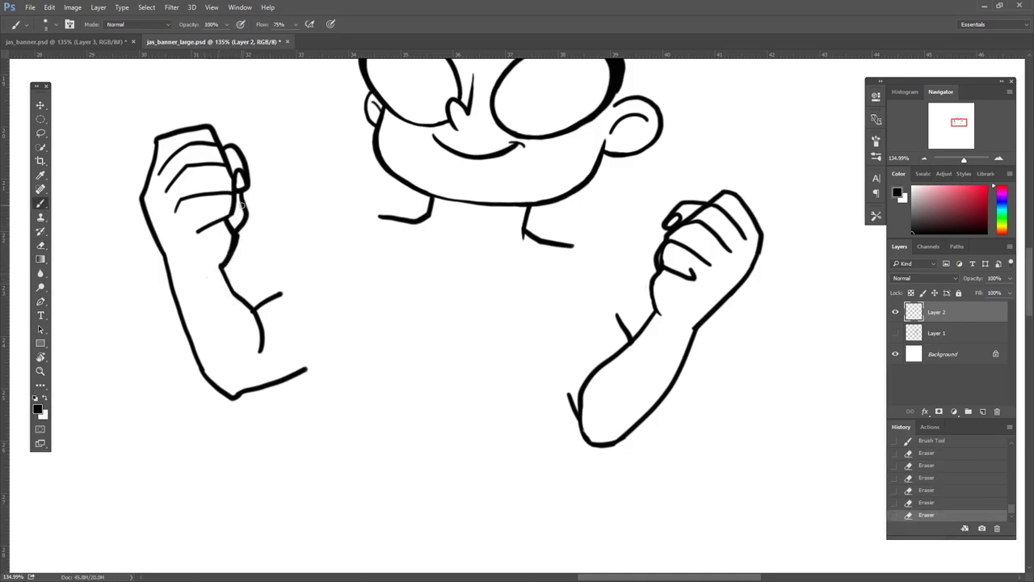
- Clean up the line edges along the right forearm with the Eraser
key(e)
mouse_move(646, 315)
mouse_down()
mouse_move(613, 352)
mouse_move(582, 422)
mouse_up()
key(b)
- Show the Layer 1 sketch and ink the shirt's left side from the sleeve fold down to the hem corner
click(895, 333)
mouse_move(349, 255)
mouse_down()
mouse_move(446, 195)
mouse_move(378, 380)
mouse_move(391, 420)
mouse_up()
key(e)
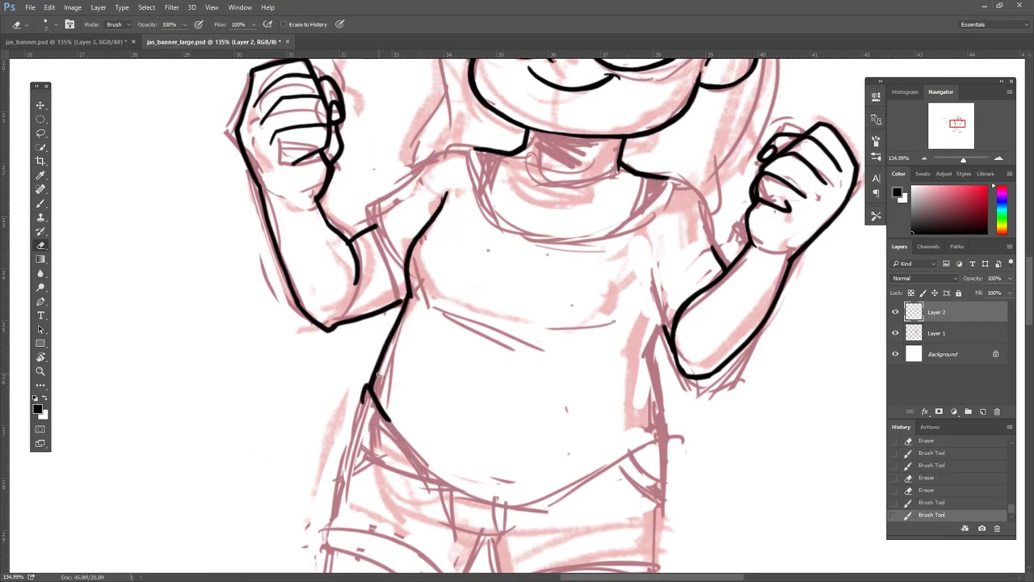
mouse_move(388, 324)
mouse_down()
mouse_move(365, 396)
mouse_move(389, 417)
mouse_move(565, 477)
mouse_move(453, 465)
mouse_up()
key(b)
- Ink the shirt's right side and curved bottom hem, and check the lines without the sketch
key(e)
key(b)
key(e)
drag(614, 484, 467, 473)
key(b)
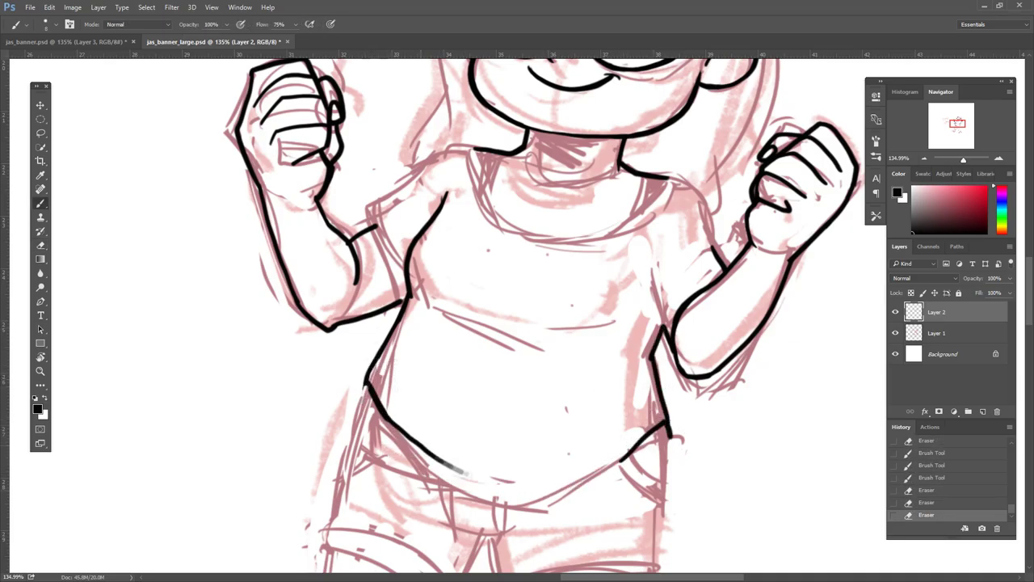
mouse_move(391, 418)
mouse_down()
mouse_move(525, 494)
mouse_move(597, 472)
mouse_move(640, 445)
mouse_up()
key(ctrl+z)
click(895, 333)
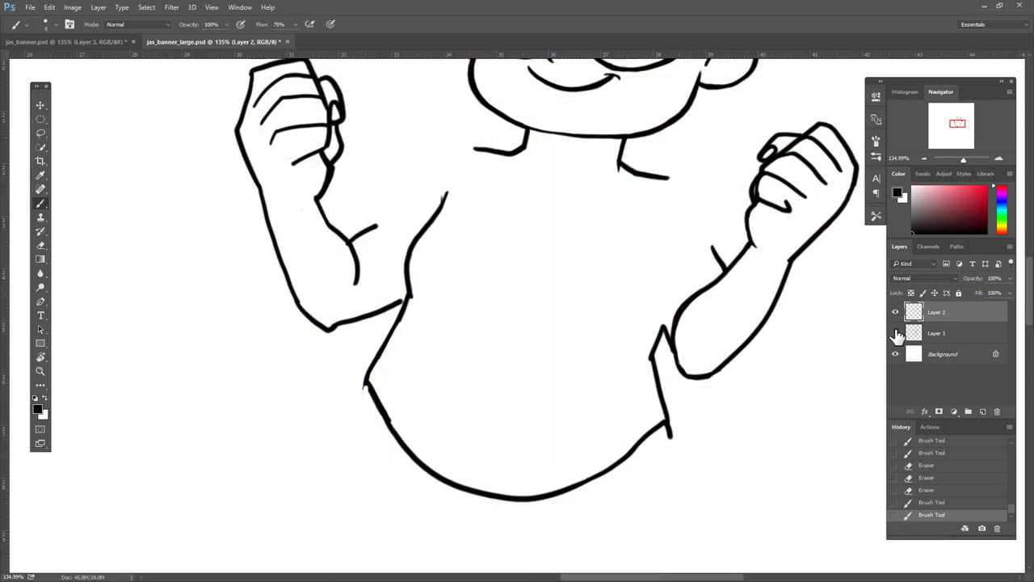
click(895, 333)
- Ink the shirt's curved neckline from shoulder to shoulder and clean up where it joins the shoulder lines
mouse_move(458, 147)
mouse_down()
mouse_move(529, 232)
mouse_move(671, 192)
mouse_up()
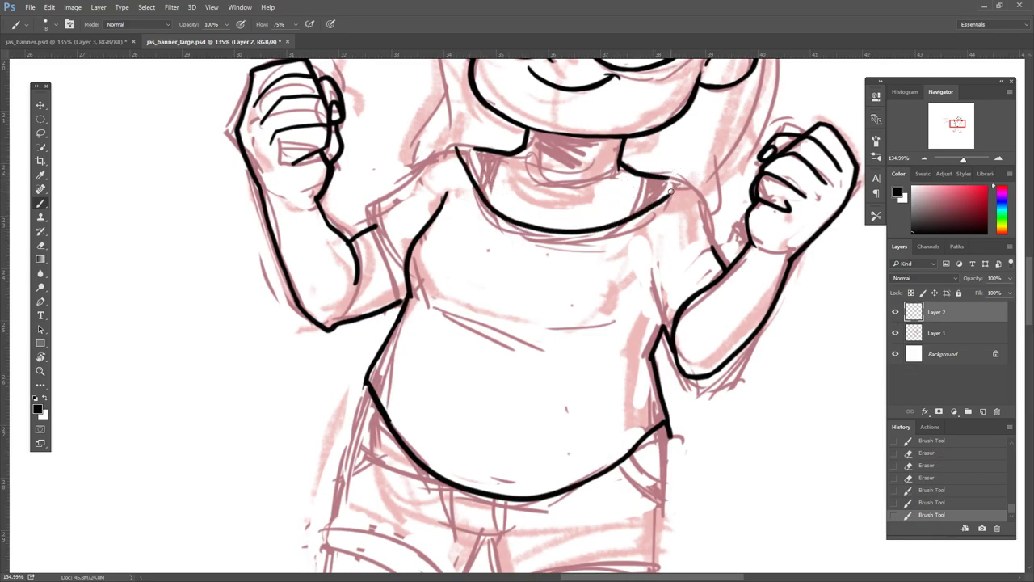
key(e)
drag(466, 139, 470, 129)
key(b)
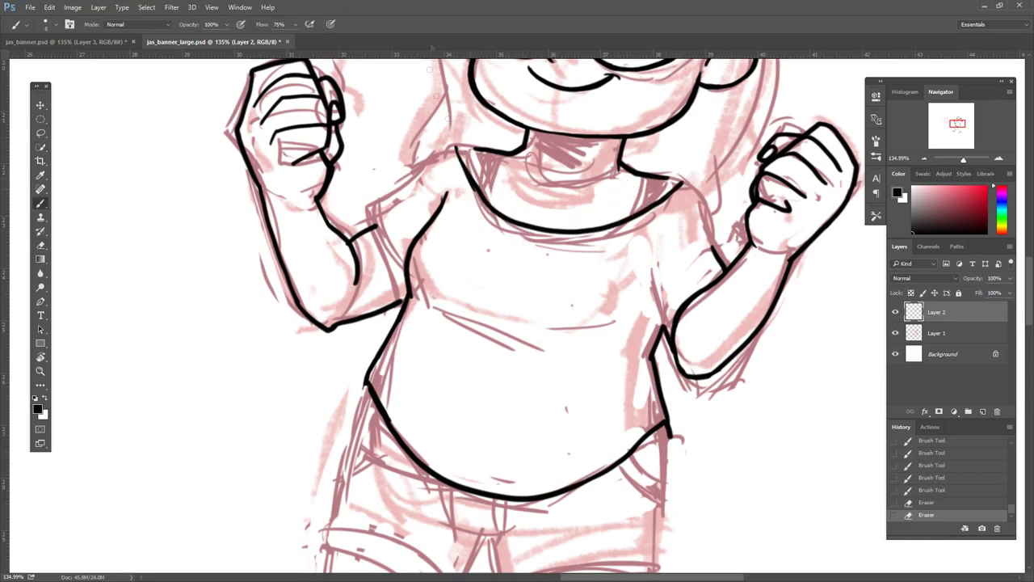
key(e)
drag(485, 170, 467, 199)
key(b)
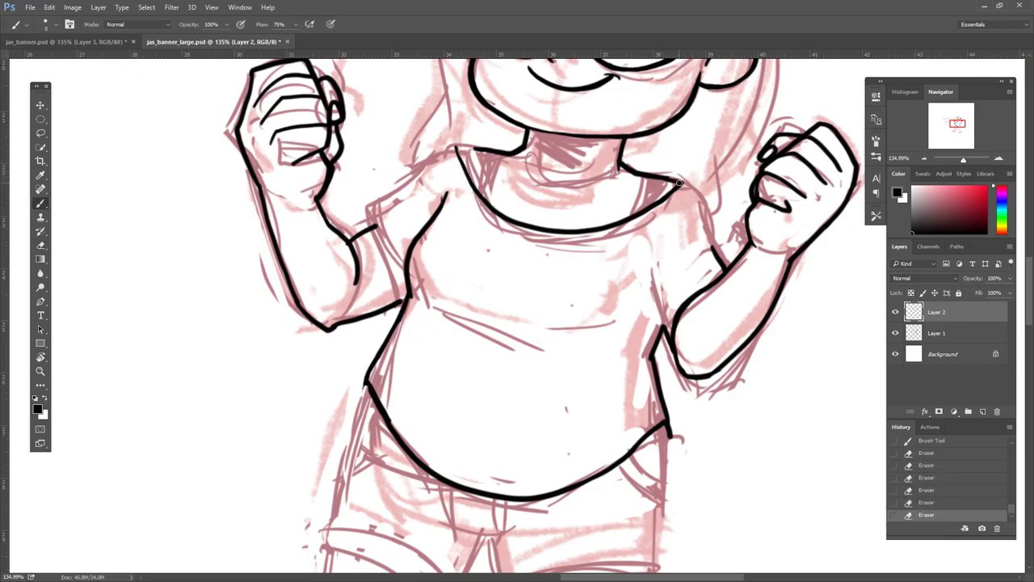
drag(484, 146, 495, 149)
key(e)
drag(477, 147, 485, 142)
key(b)
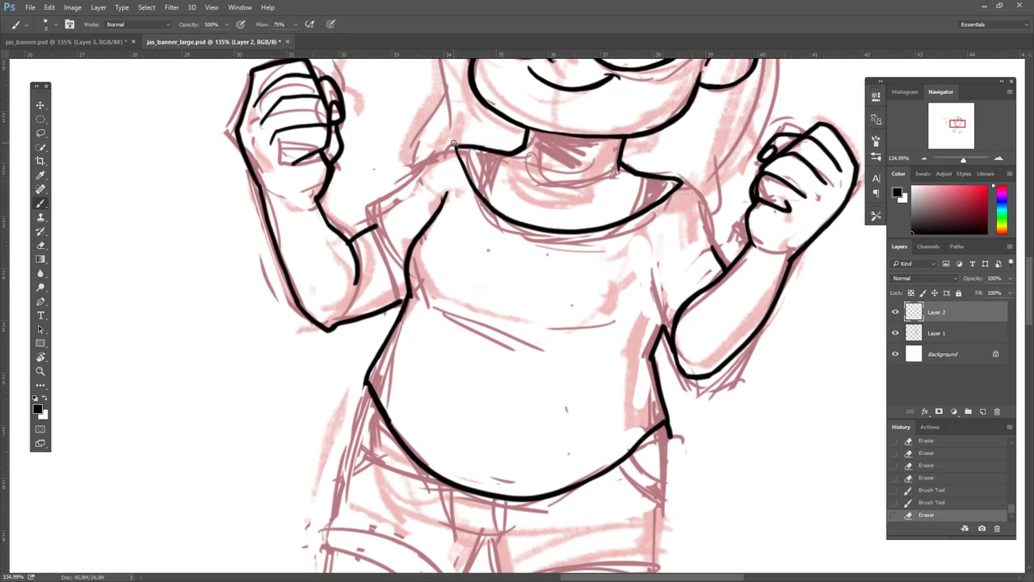
- Ink the left and right sleeves from the shoulders to their cuffs, trimming the overlaps at the arms
mouse_move(369, 215)
mouse_down()
mouse_move(455, 149)
mouse_move(355, 230)
mouse_move(412, 185)
mouse_up()
key(e)
key(b)
mouse_move(683, 182)
mouse_down()
mouse_move(727, 251)
mouse_move(666, 327)
mouse_up()
key(e)
drag(711, 243, 703, 259)
key(b)
- Hide the Layer 1 sketch and refine the left sleeve and shoulder lines with the Brush and Eraser
click(895, 333)
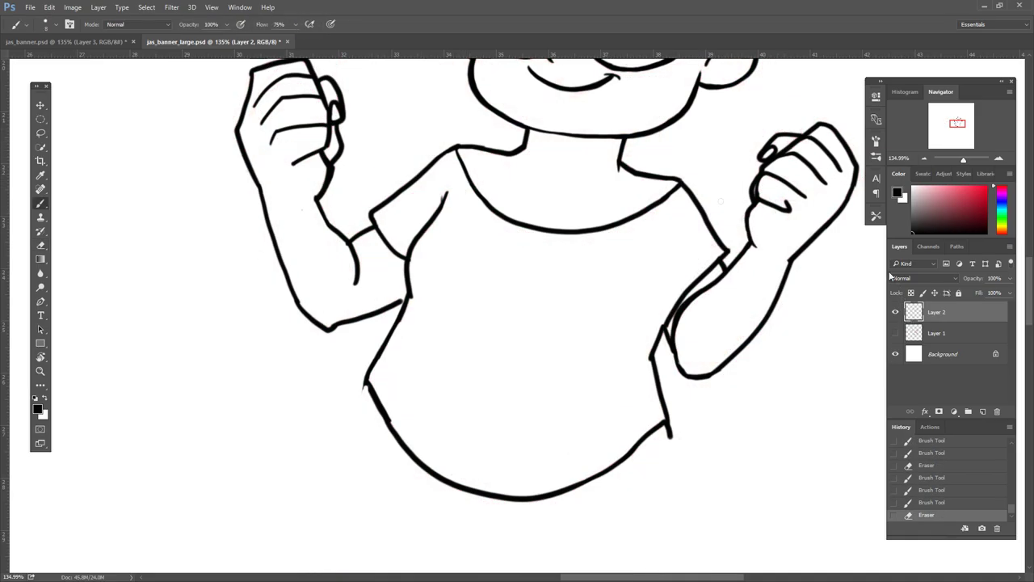
drag(484, 243, 545, 364)
drag(452, 323, 537, 271)
key(e)
mouse_move(513, 275)
mouse_down()
mouse_move(558, 261)
mouse_move(509, 278)
mouse_move(540, 244)
mouse_move(517, 285)
mouse_move(523, 272)
mouse_move(484, 284)
mouse_up()
key(b)
key(e)
key(b)
key(e)
- Erase the rough corner of the left shoulder, re-ink it as a smooth curve, and trim the neckline edge
scroll(519, 311, up, 5)
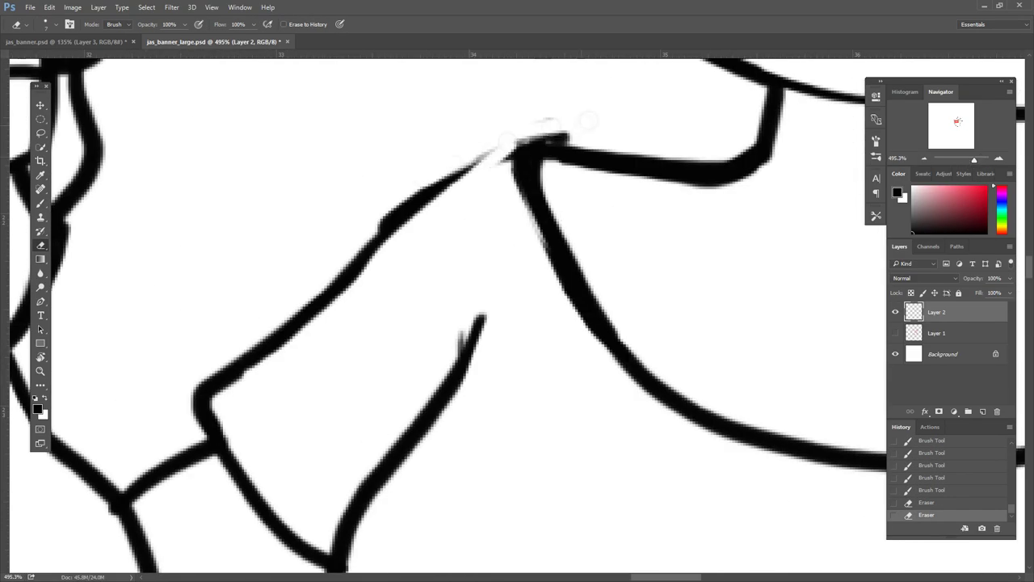
drag(566, 130, 428, 182)
drag(577, 138, 440, 178)
key(b)
drag(384, 231, 525, 153)
mouse_move(973, 159)
mouse_down()
mouse_move(958, 159)
mouse_move(980, 156)
mouse_up()
key(e)
mouse_move(533, 275)
mouse_down()
mouse_move(526, 251)
mouse_move(531, 266)
mouse_move(527, 257)
mouse_move(549, 259)
mouse_move(527, 266)
mouse_move(559, 258)
mouse_move(551, 316)
mouse_up()
- Show the Layer 1 sketch and ink narrow strap lines inside both ends of the neckline
click(895, 333)
key(b)
drag(808, 305, 802, 333)
drag(815, 303, 809, 331)
drag(822, 302, 817, 326)
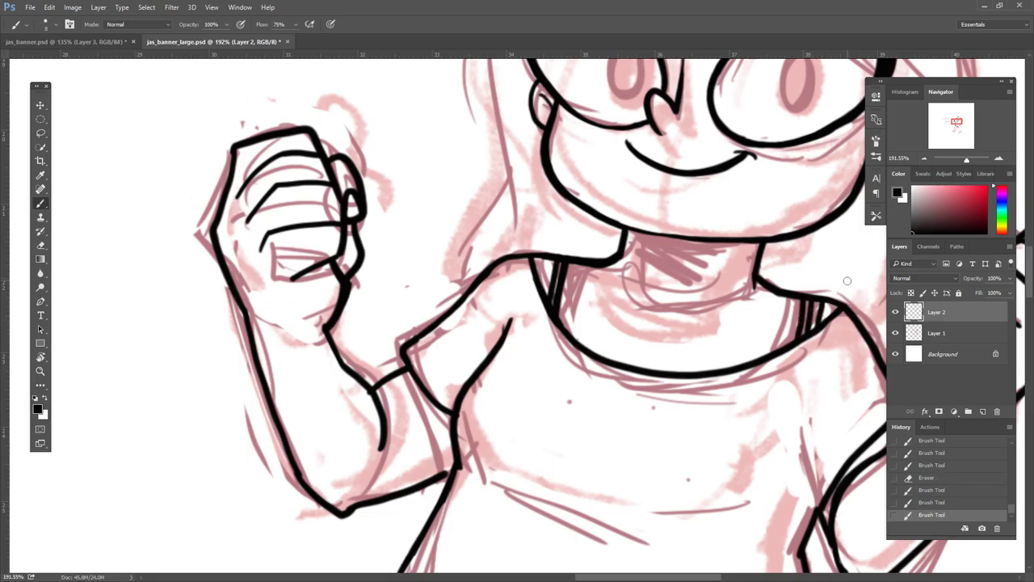
drag(538, 258, 547, 281)
- Compare the ink with and without the Layer 1 sketch, leave the sketch visible, and save the document
click(895, 333)
click(895, 333)
click(895, 333)
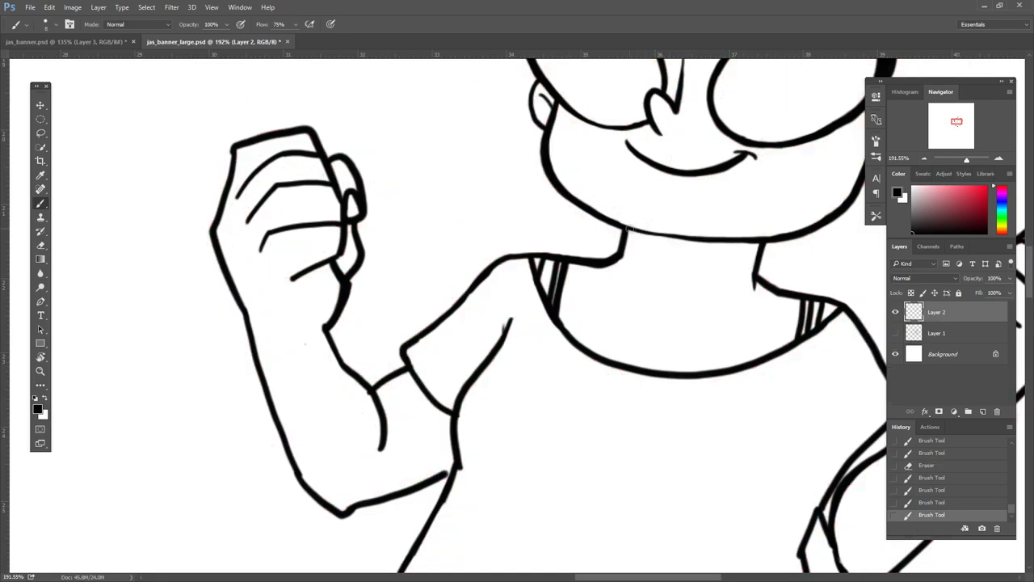
drag(662, 464, 662, 399)
click(895, 333)
scroll(749, 245, down, 4)
drag(748, 245, 748, 318)
click(30, 8)
click(48, 107)
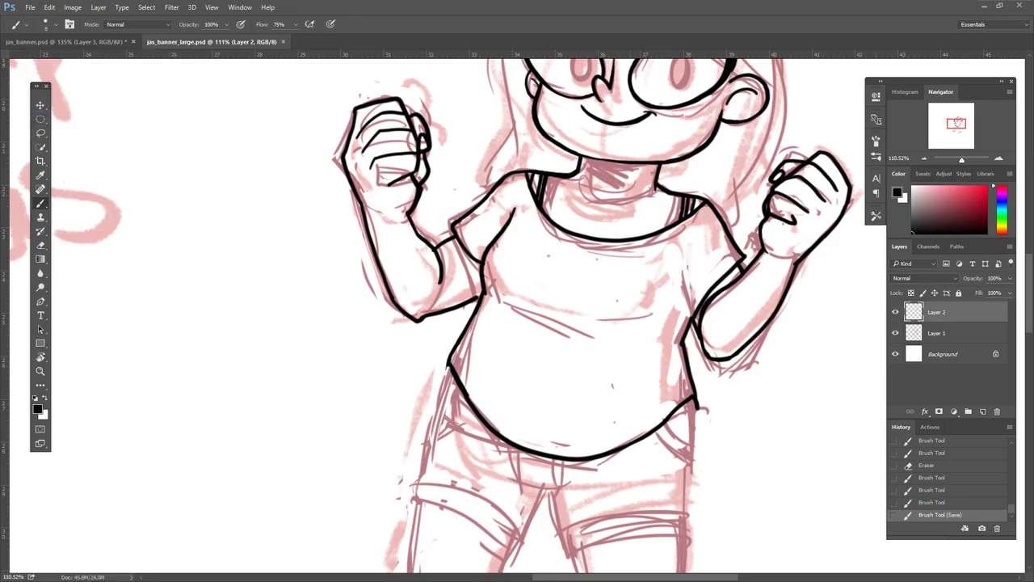
- Ink the lower edge and both ends of the left shorts cuff
scroll(693, 365, down, 3)
scroll(455, 361, up, 4)
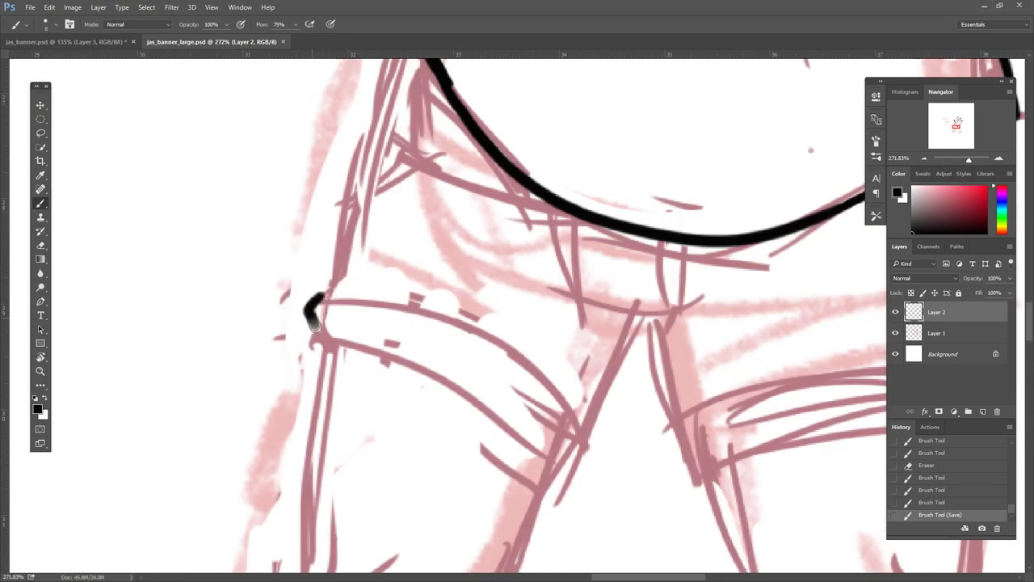
mouse_move(322, 295)
mouse_down()
mouse_move(315, 345)
mouse_move(576, 443)
mouse_move(573, 471)
mouse_move(594, 424)
mouse_up()
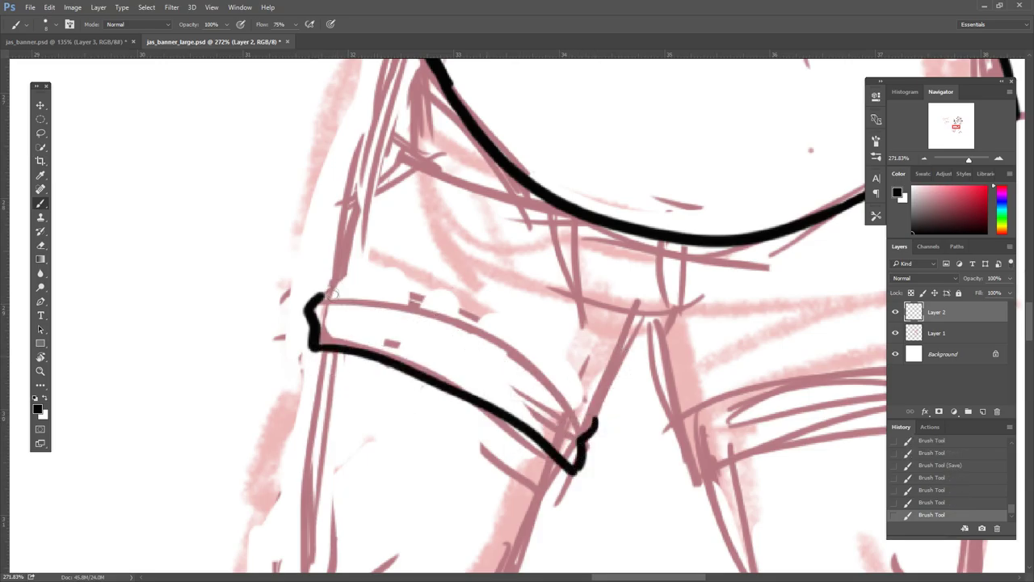
drag(320, 300, 588, 422)
key(ctrl+z)
drag(320, 300, 588, 422)
key(ctrl+z)
- Rotate the canvas view and ink the left cuff's upper edge and inner fold line
key(r)
drag(517, 323, 420, 242)
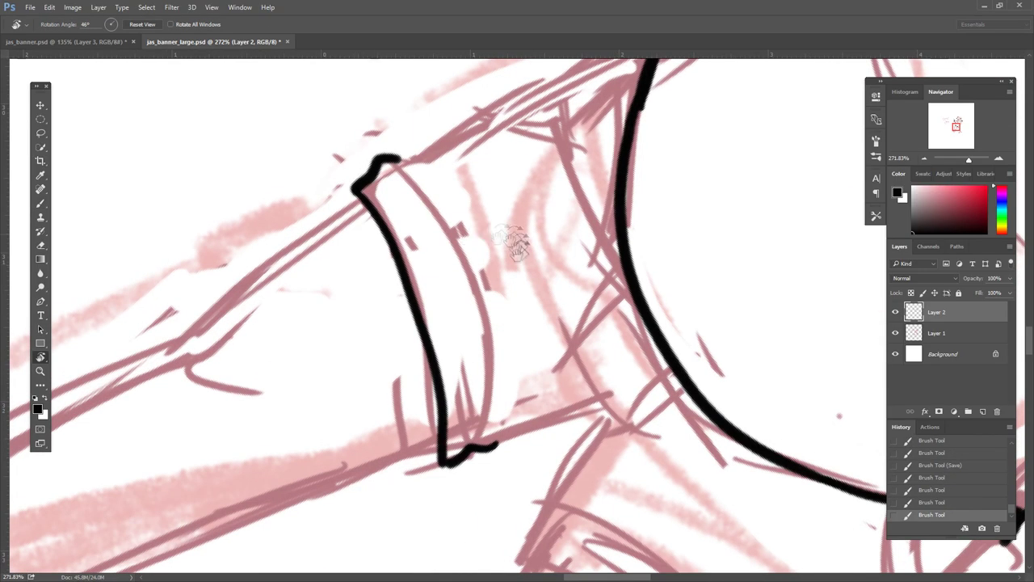
mouse_move(395, 162)
mouse_down()
mouse_move(465, 262)
mouse_move(476, 437)
mouse_up()
drag(436, 259, 469, 404)
- Ink the right shorts cuff's lower edge, inner end and upper edge
drag(525, 452, 403, 243)
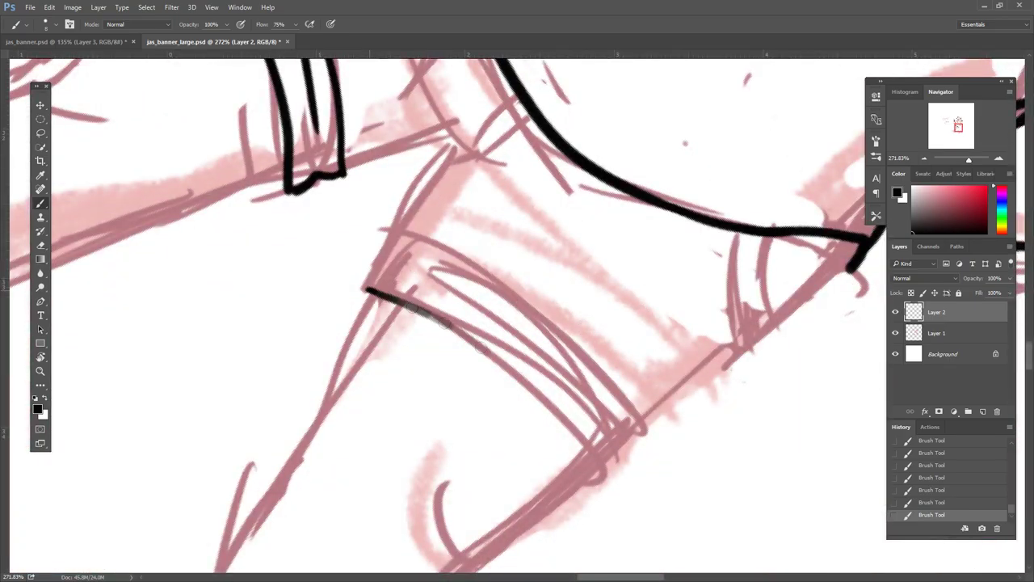
drag(365, 288, 619, 485)
drag(383, 230, 359, 292)
drag(386, 236, 622, 436)
key(ctrl+z)
mouse_move(385, 236)
mouse_down()
mouse_move(543, 348)
mouse_move(631, 438)
mouse_move(514, 288)
mouse_move(642, 454)
mouse_up()
- Close the right cuff's outer end and add short fold lines inside the cuff
key(e)
key(b)
drag(643, 454, 612, 478)
mouse_move(588, 410)
mouse_down()
mouse_move(615, 460)
mouse_move(619, 438)
mouse_up()
drag(397, 276, 426, 282)
drag(648, 408, 658, 432)
- Ink the outer sides of both shorts legs from the cuffs up to the shirt hem
mouse_move(663, 424)
mouse_down()
mouse_move(538, 412)
mouse_move(737, 227)
mouse_up()
drag(146, 161, 331, 525)
drag(311, 245, 569, 107)
key(e)
mouse_move(575, 95)
mouse_down()
mouse_move(553, 114)
mouse_move(517, 299)
mouse_move(566, 243)
mouse_up()
- Ink the shorts' front fly panel below the hem and the inner leg lines down to the cuffs
mouse_move(497, 223)
mouse_down()
mouse_move(619, 245)
mouse_move(610, 182)
mouse_up()
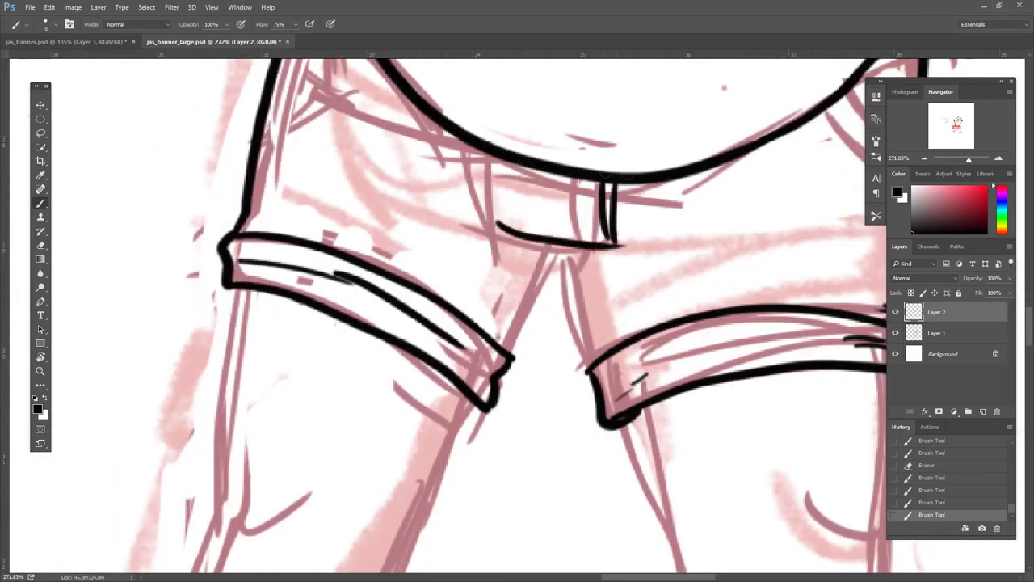
mouse_move(497, 160)
mouse_down()
mouse_move(515, 235)
mouse_move(598, 360)
mouse_up()
drag(556, 242, 511, 356)
key(ctrl+z)
drag(557, 241, 506, 353)
- Ink double curved pocket lines on both sides of the shorts and check them without the sketch
drag(566, 355, 396, 495)
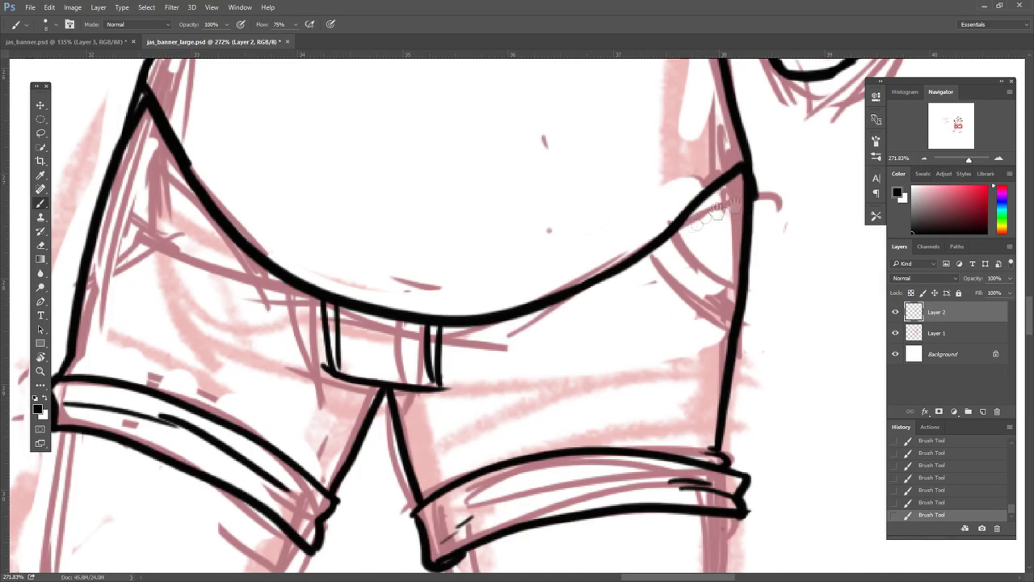
mouse_move(735, 202)
mouse_down()
mouse_move(688, 275)
mouse_move(566, 334)
mouse_up()
mouse_move(299, 243)
mouse_down()
mouse_move(377, 185)
mouse_move(807, 356)
mouse_up()
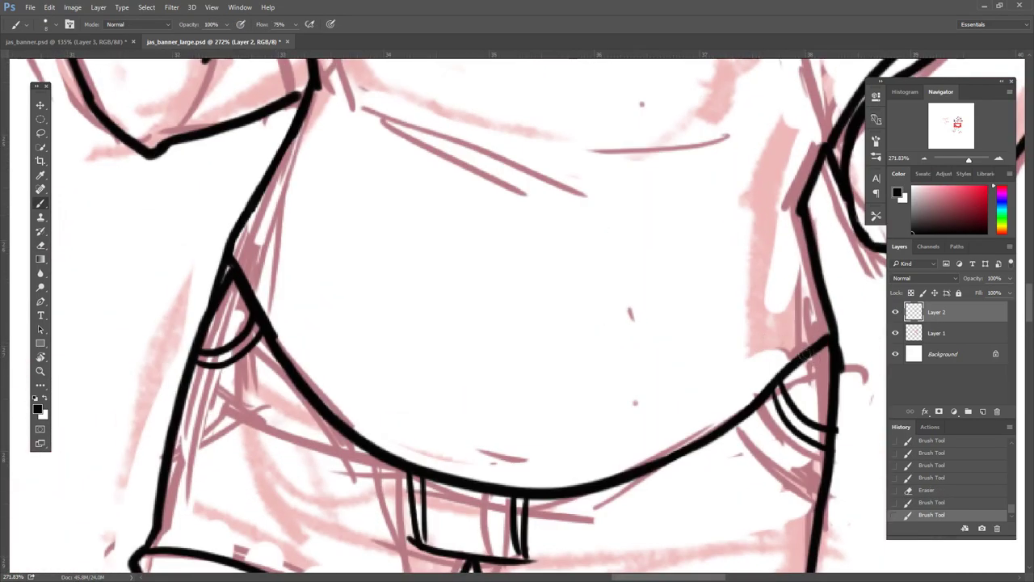
scroll(835, 349, down, 5)
scroll(697, 428, up, 4)
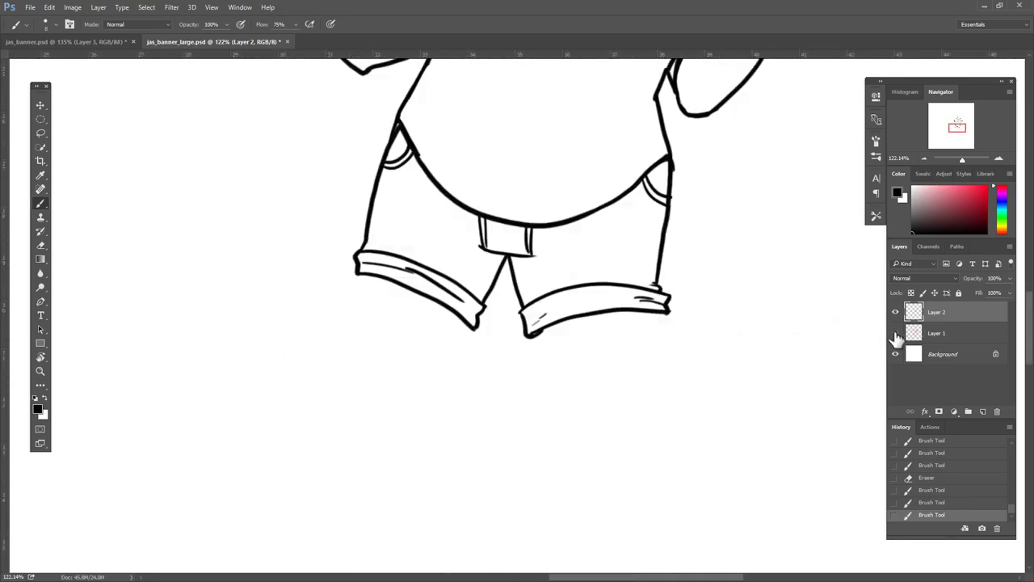
- Ink the left leg's inner and outer edges from the cuff to the ankle, with a small knee curve
drag(363, 375, 511, 278)
drag(614, 241, 535, 437)
key(ctrl+z)
key(ctrl+z)
key(ctrl+z)
key(ctrl+z)
key(e)
drag(487, 338, 472, 412)
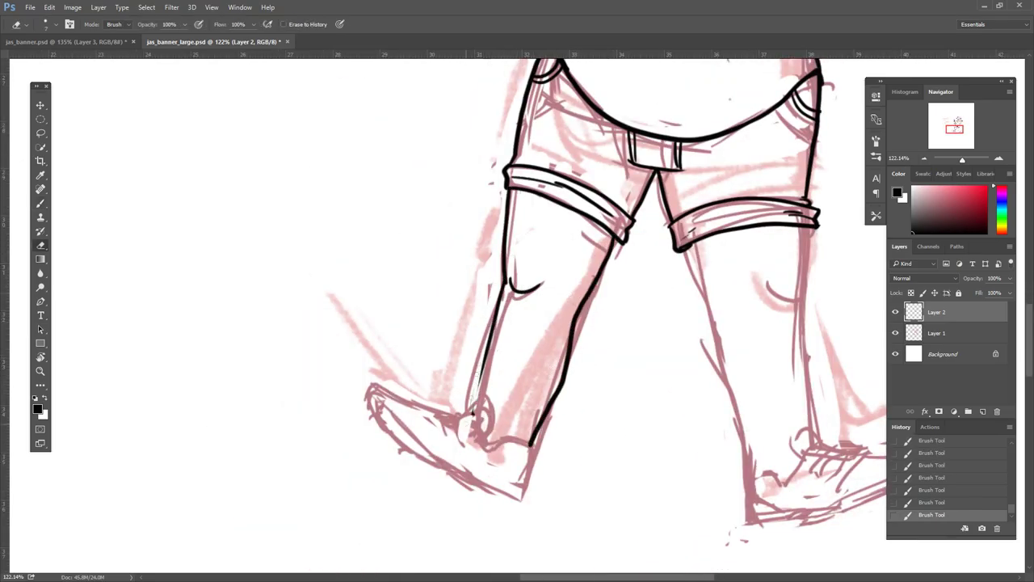
key(ctrl+z)
- Ink the right leg's inner edge from the cuff down to the heel
drag(484, 369, 353, 255)
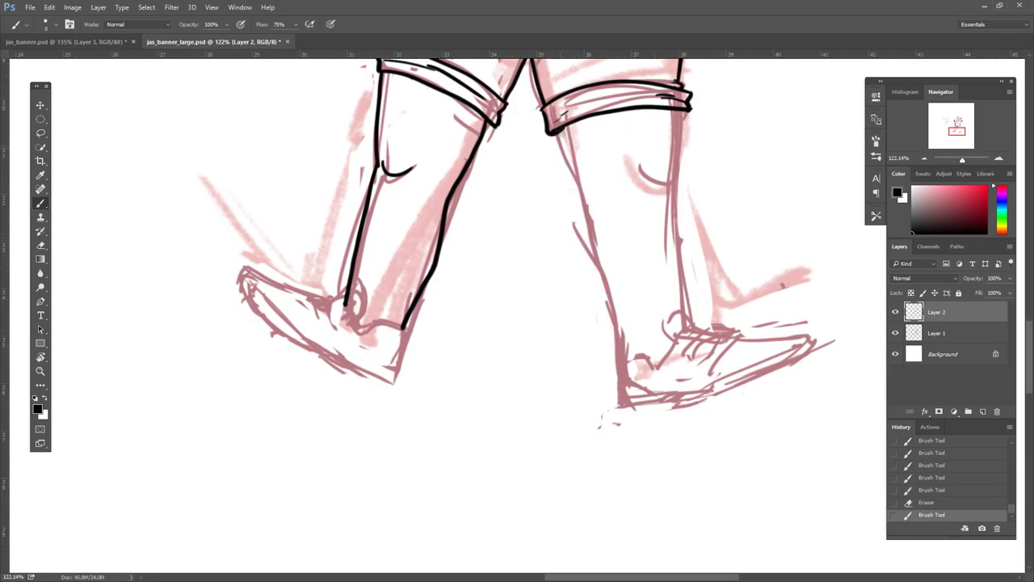
drag(554, 128, 616, 370)
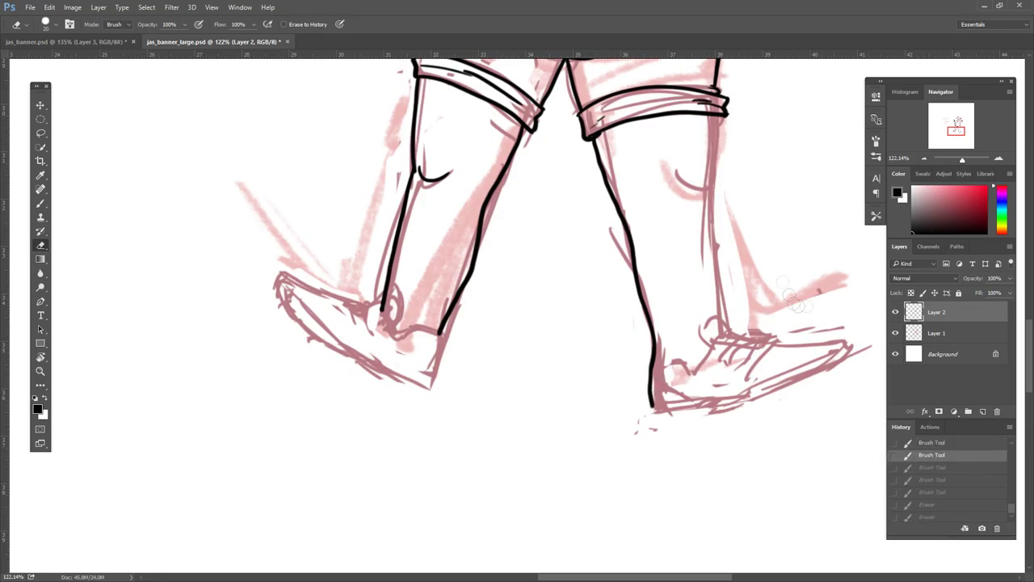
key(b)
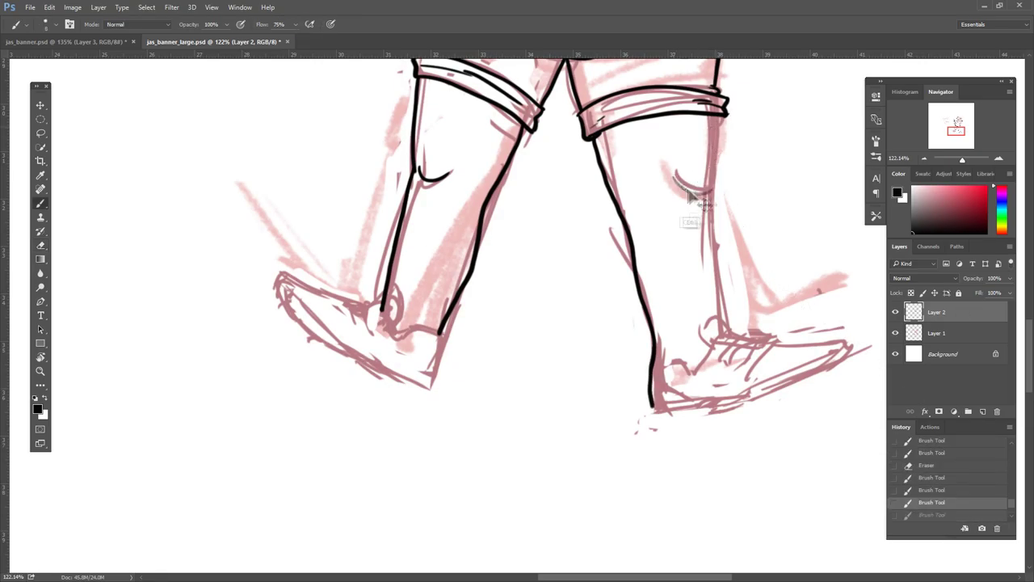
- Ink the right knee curve and the leg's outer edge toward the ankle, cleaning up with the Eraser
mouse_move(676, 173)
mouse_down()
mouse_move(721, 111)
mouse_move(708, 196)
mouse_move(697, 197)
mouse_up()
key(e)
key(b)
key(e)
key(b)
mouse_move(680, 192)
mouse_down()
mouse_move(707, 193)
mouse_move(707, 342)
mouse_up()
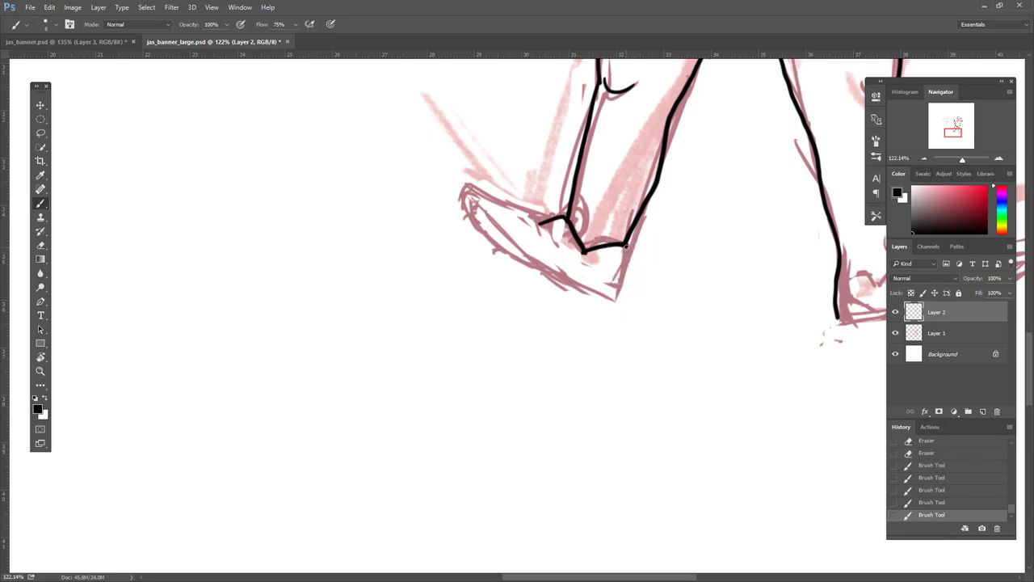
- Ink the left shoe's outline around toe, sole and heel, trim the heel with the Eraser and check it without the sketch
key(ctrl+z)
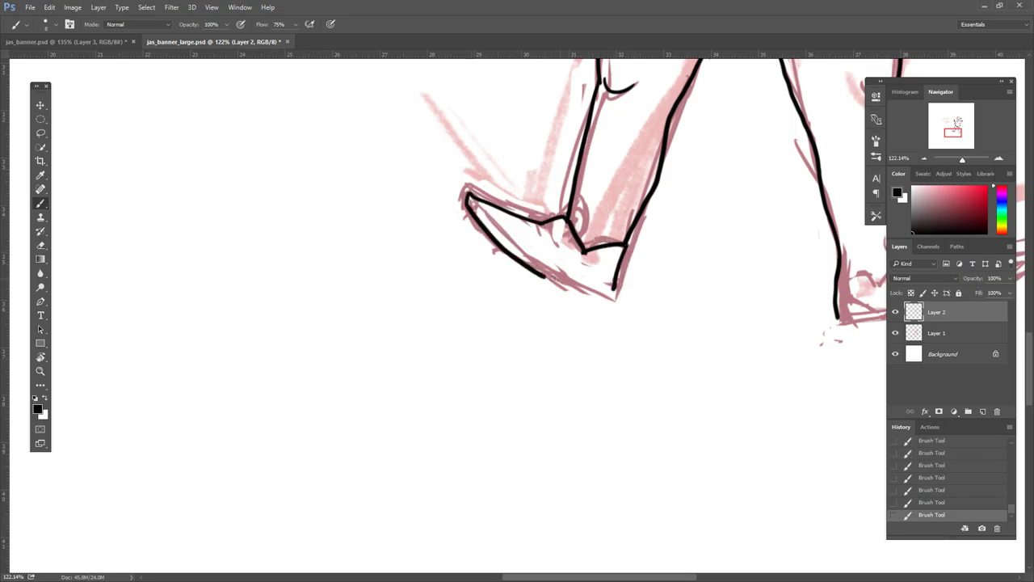
key(e)
drag(612, 252, 618, 305)
click(895, 333)
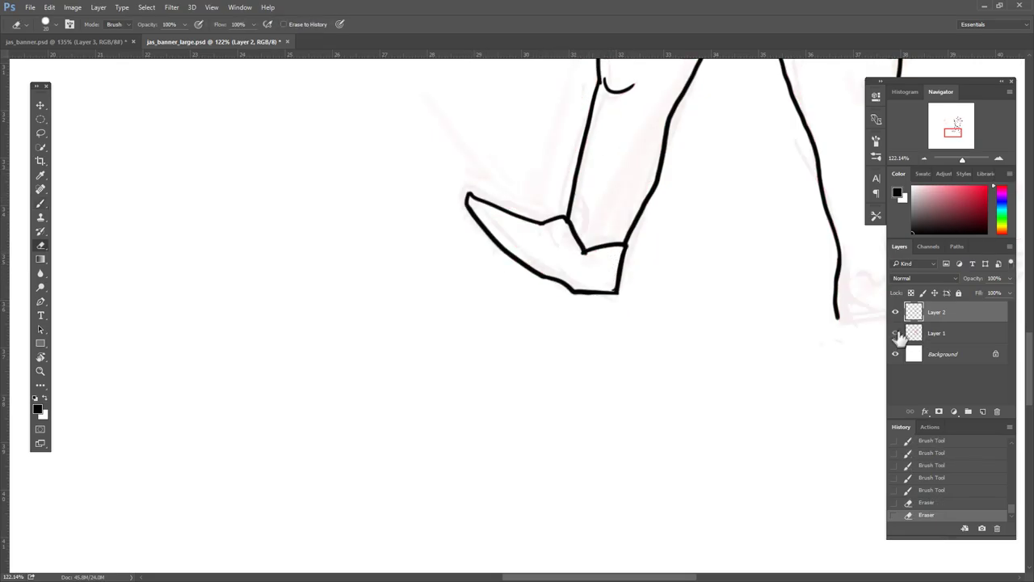
click(895, 333)
click(895, 333)
- Ink the left shoe's tongue, short lace lines and heel curve, reworking the ankle collar with the Eraser
key(b)
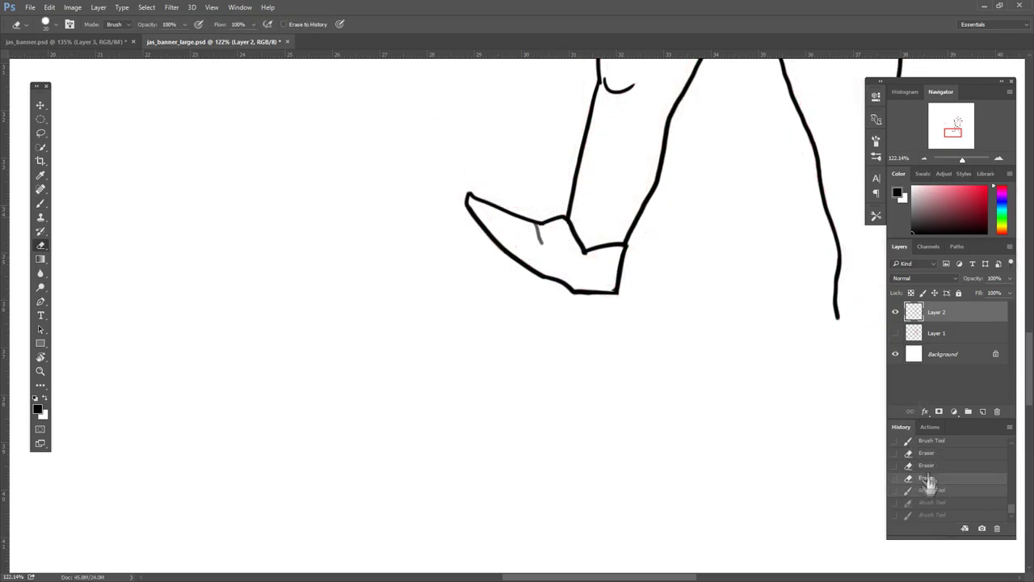
click(895, 333)
mouse_move(537, 222)
mouse_down()
mouse_move(585, 252)
mouse_move(507, 214)
mouse_up()
click(895, 333)
key(e)
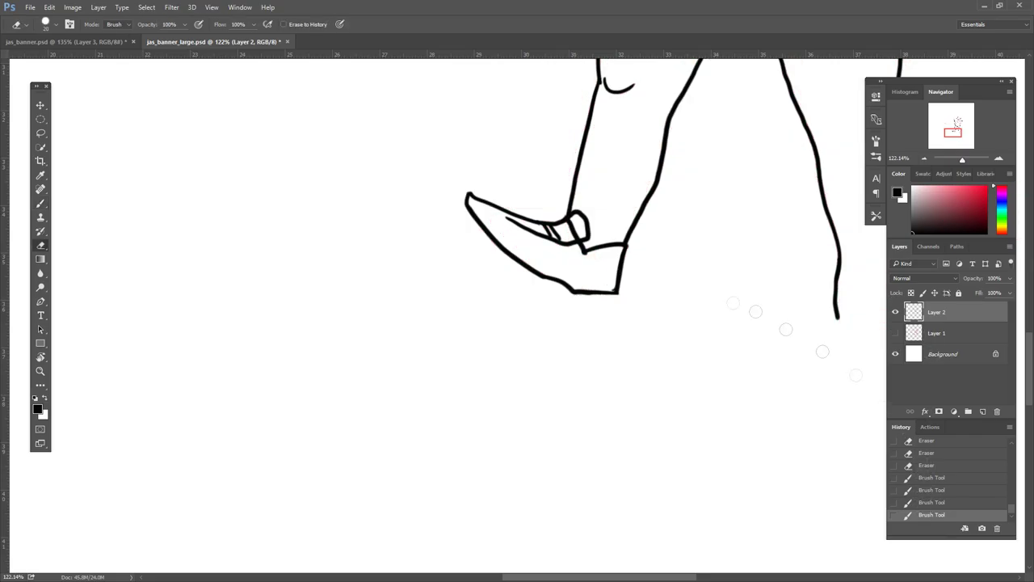
mouse_move(573, 236)
mouse_down()
mouse_move(517, 220)
mouse_move(553, 223)
mouse_move(570, 212)
mouse_move(553, 240)
mouse_move(612, 246)
mouse_move(622, 258)
mouse_up()
key(b)
key(e)
key(b)
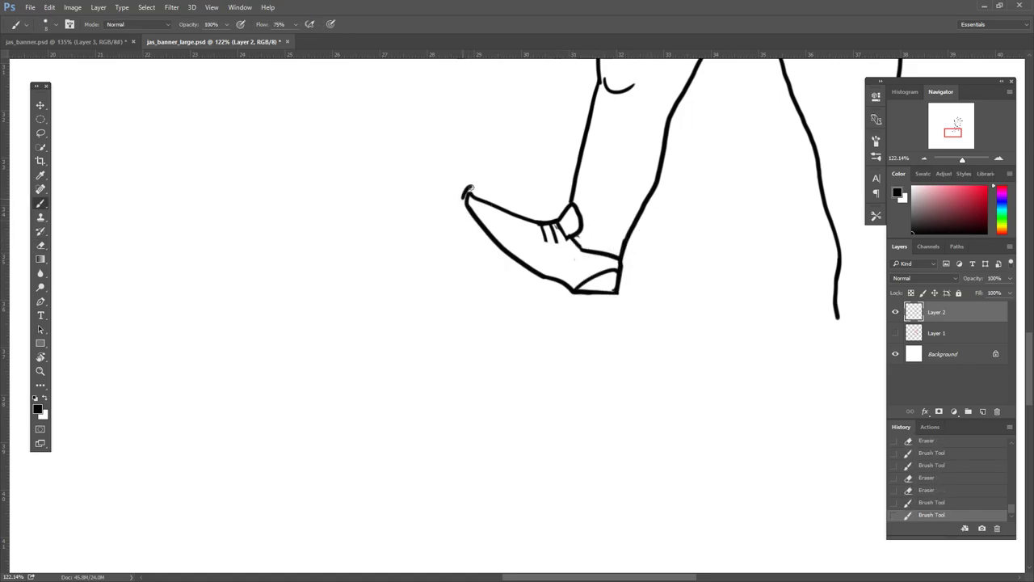
- Reshape the left shoe's pointed toe and ink a second line along its sole
key(ctrl+z)
mouse_move(468, 190)
mouse_down()
mouse_move(546, 278)
mouse_move(478, 187)
mouse_up()
key(e)
key(b)
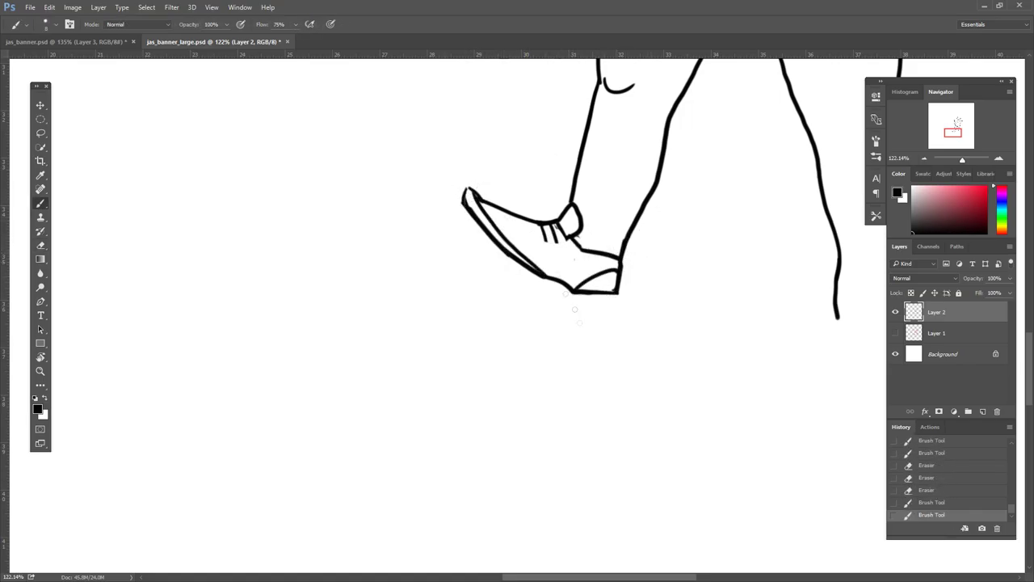
mouse_move(574, 308)
mouse_down()
mouse_move(363, 485)
mouse_move(481, 450)
mouse_up()
mouse_move(437, 357)
mouse_down()
mouse_move(454, 396)
mouse_move(532, 397)
mouse_move(529, 422)
mouse_up()
- Undo the latest shoe strokes and rework the tied laces, toe cap and raised heel, alternating Brush and Eraser
key(ctrl+alt+z)
key(ctrl+alt+z)
key(ctrl+alt+z)
key(ctrl+alt+z)
key(e)
key(b)
key(e)
key(b)
key(e)
key(b)
key(e)
key(b)
key(e)
drag(549, 380, 531, 407)
key(b)
- Erase the whole left shoe up to the ankle with a larger Eraser
drag(786, 347, 709, 441)
scroll(709, 440, down, 3)
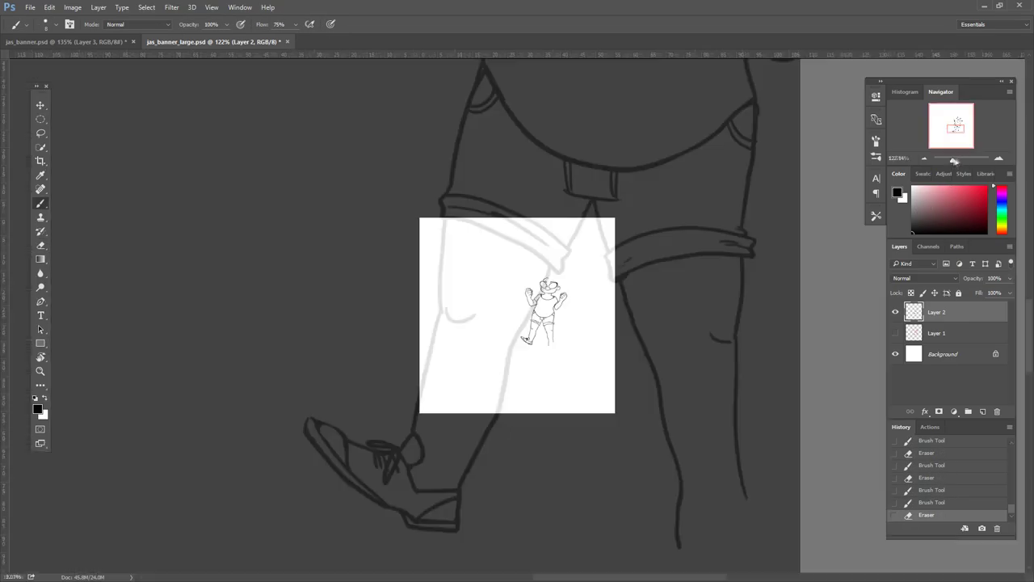
key(e)
drag(545, 465, 618, 513)
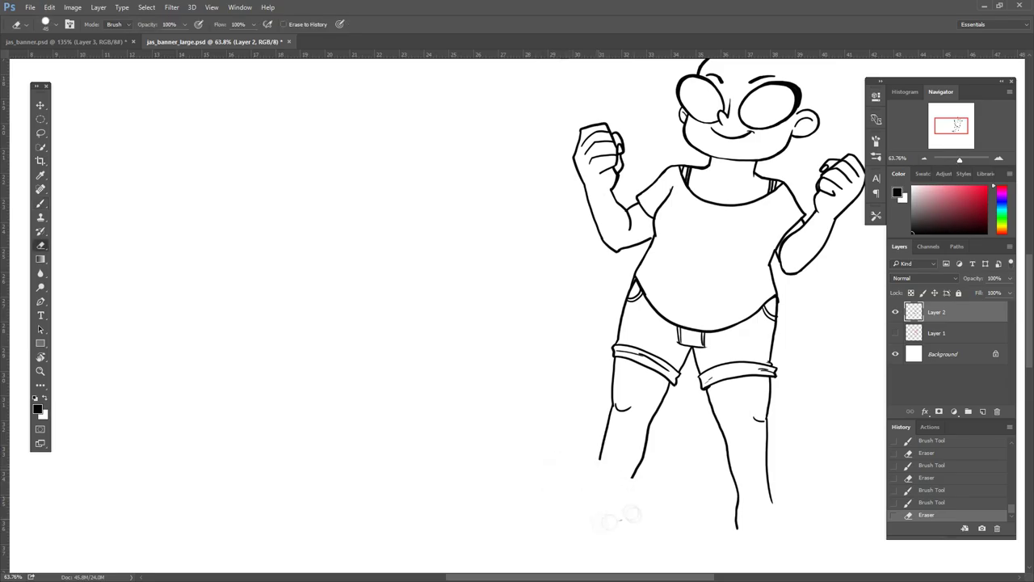
- Show the sketch layer and ink the hair parting, the crown and the left side of the hair down to the shoulder
click(896, 332)
key(b)
mouse_move(727, 353)
mouse_down()
mouse_move(635, 526)
mouse_move(643, 490)
mouse_up()
scroll(643, 491, up, 5)
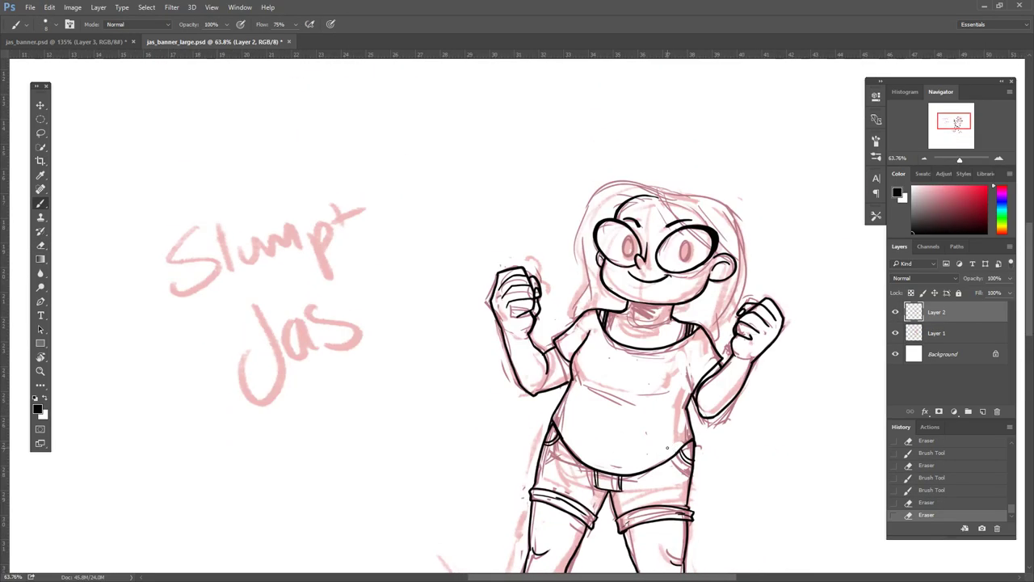
drag(896, 285, 699, 349)
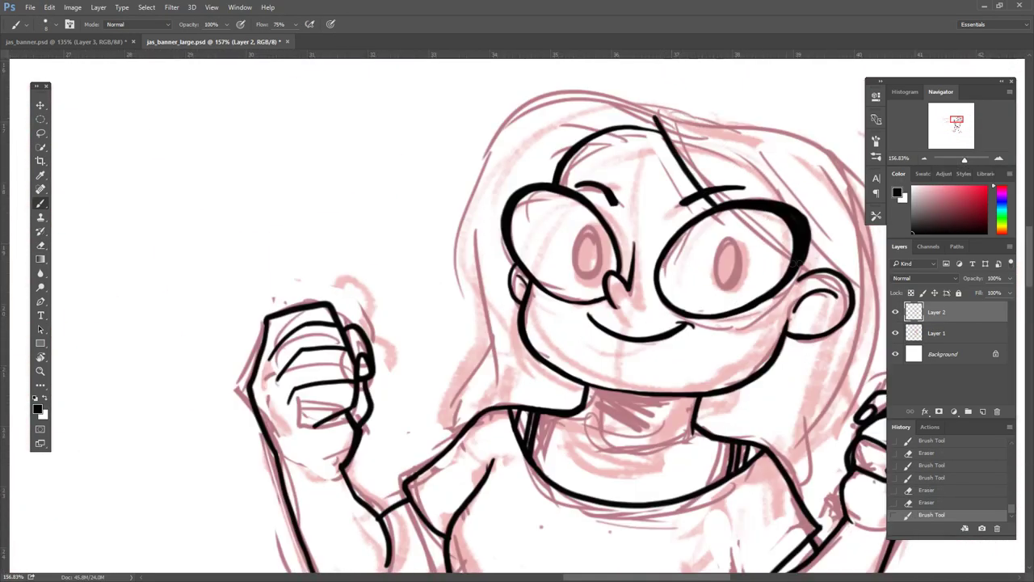
mouse_move(711, 119)
mouse_down()
mouse_move(594, 87)
mouse_move(484, 282)
mouse_move(479, 323)
mouse_up()
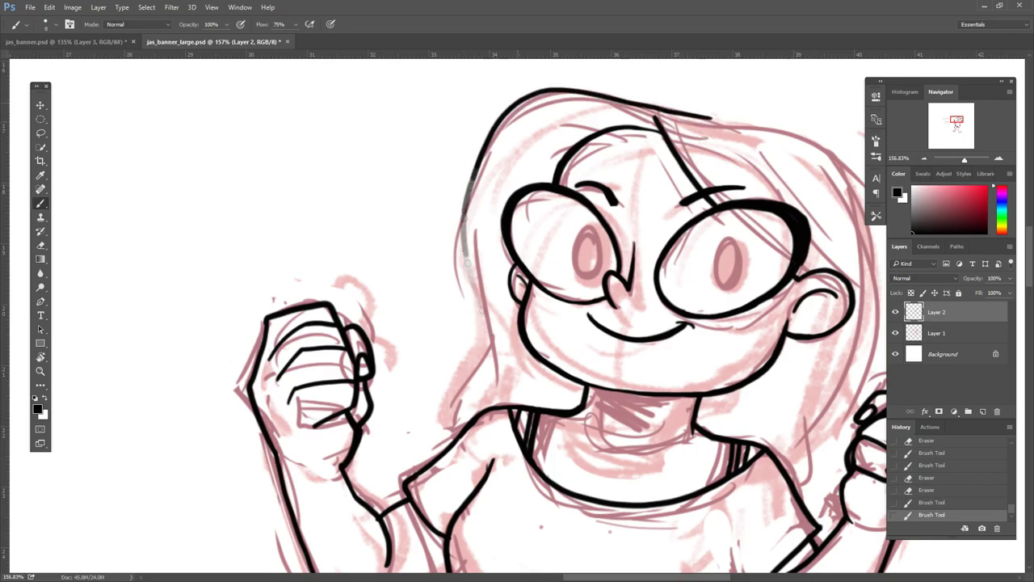
drag(488, 170, 458, 396)
- Ink the hair's right side from the crown past the ear to a curl at the shoulder, and hide the sketch
drag(769, 379, 547, 388)
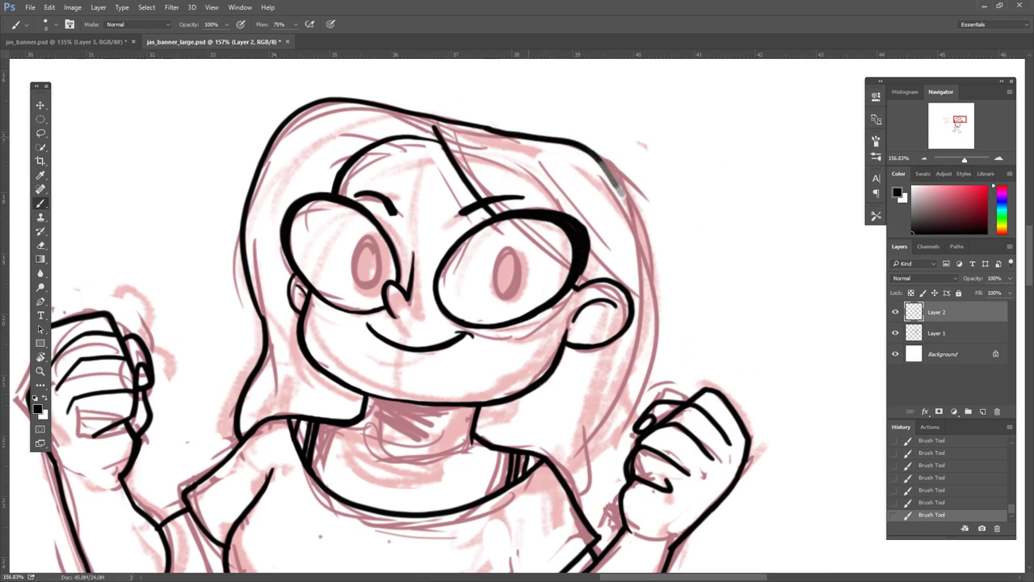
mouse_move(485, 128)
mouse_down()
mouse_move(651, 343)
mouse_move(575, 496)
mouse_move(659, 355)
mouse_move(588, 476)
mouse_up()
key(ctrl+z)
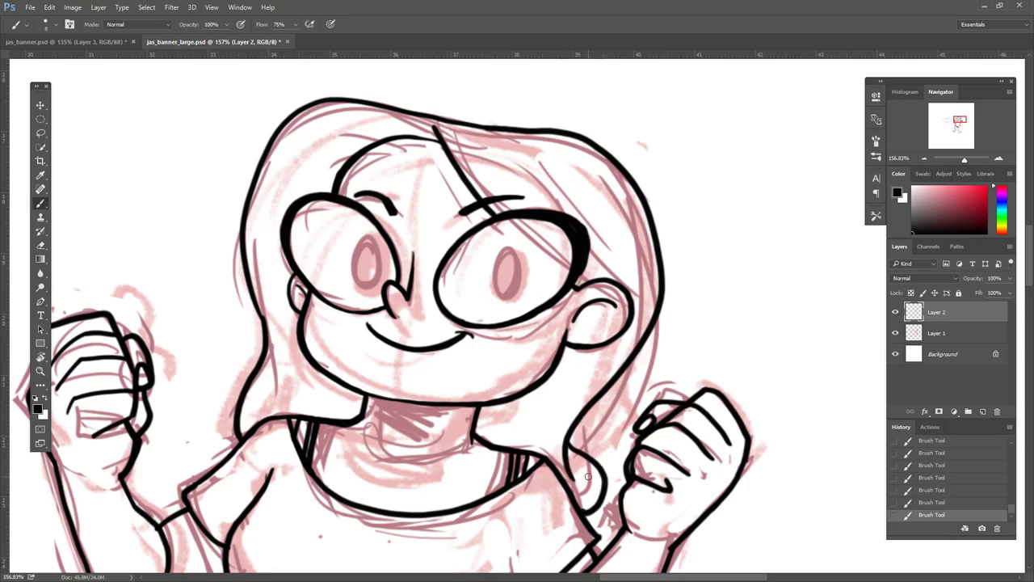
key(ctrl+comma)
- Ink thin strand lines in the hair above the right lens and beside the right ear, cleaning up with the Eraser
drag(493, 410, 614, 410)
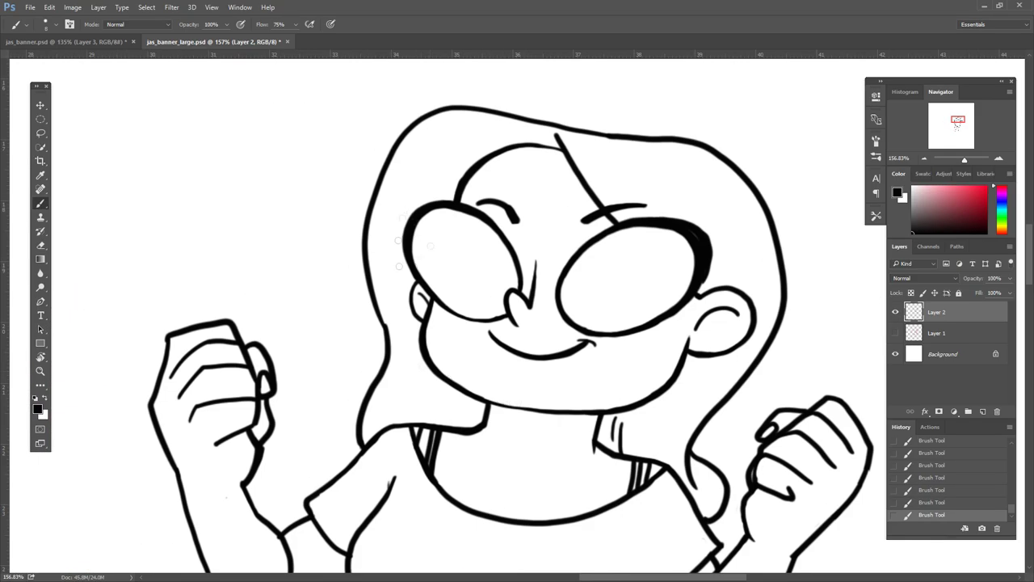
drag(488, 139, 412, 209)
click(924, 503)
drag(646, 150, 688, 223)
drag(701, 189, 714, 287)
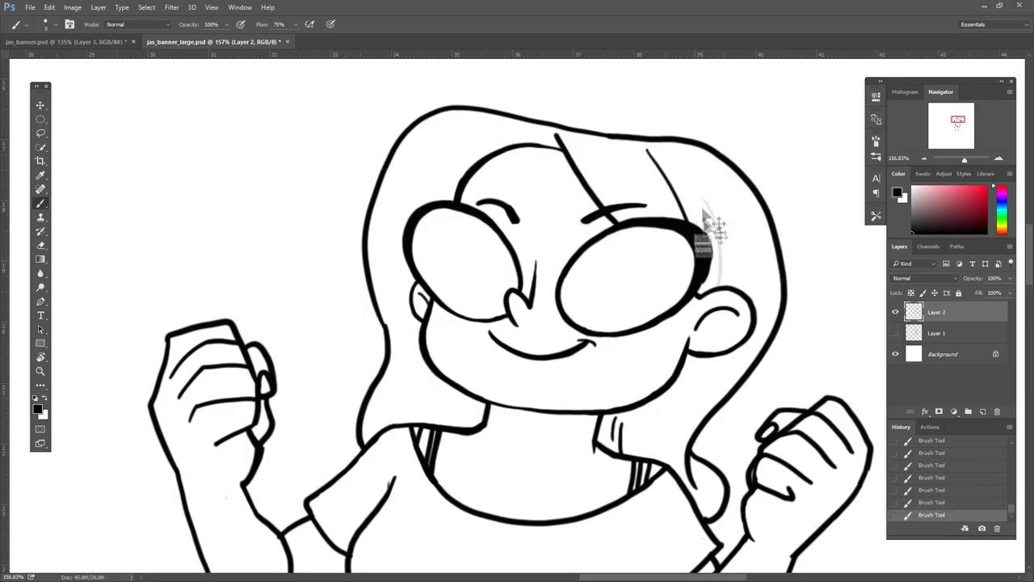
key(e)
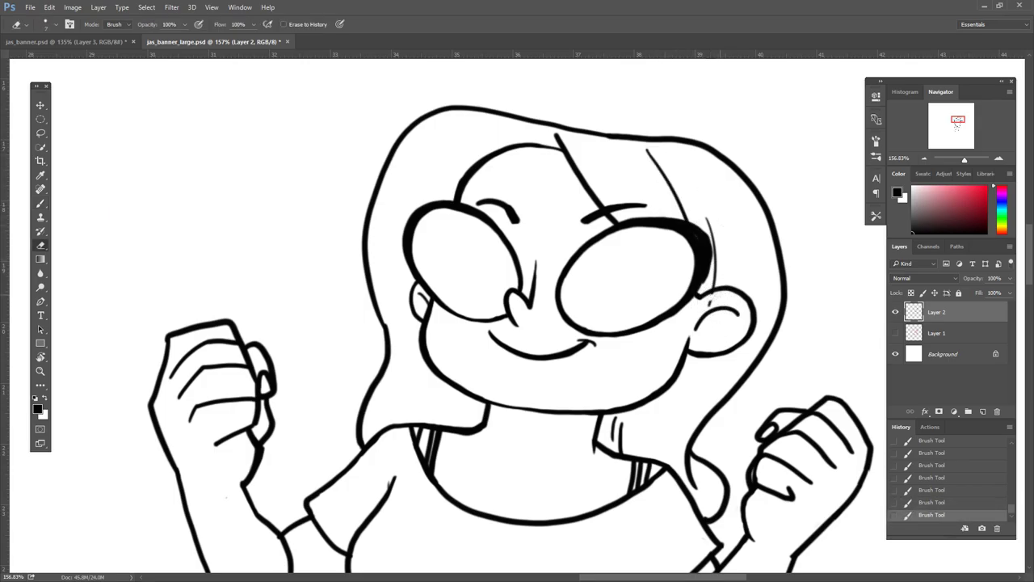
key(b)
- Ink short strand lines in the lower left hair beside the neck and along the left hairline
drag(715, 407, 784, 358)
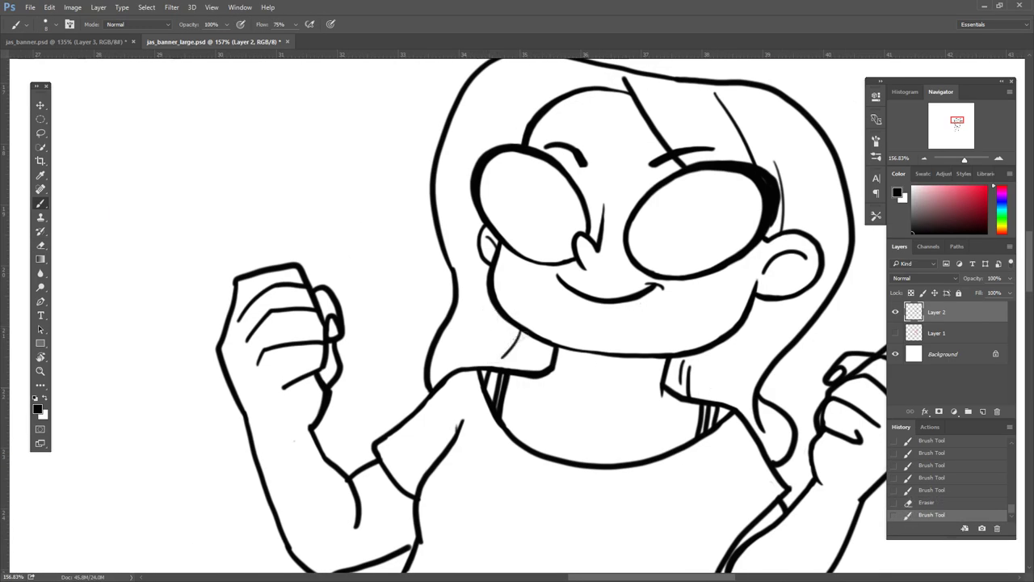
drag(530, 334, 510, 362)
key(ctrl+alt+z)
key(ctrl+alt+z)
key(ctrl+alt+z)
drag(723, 113, 681, 165)
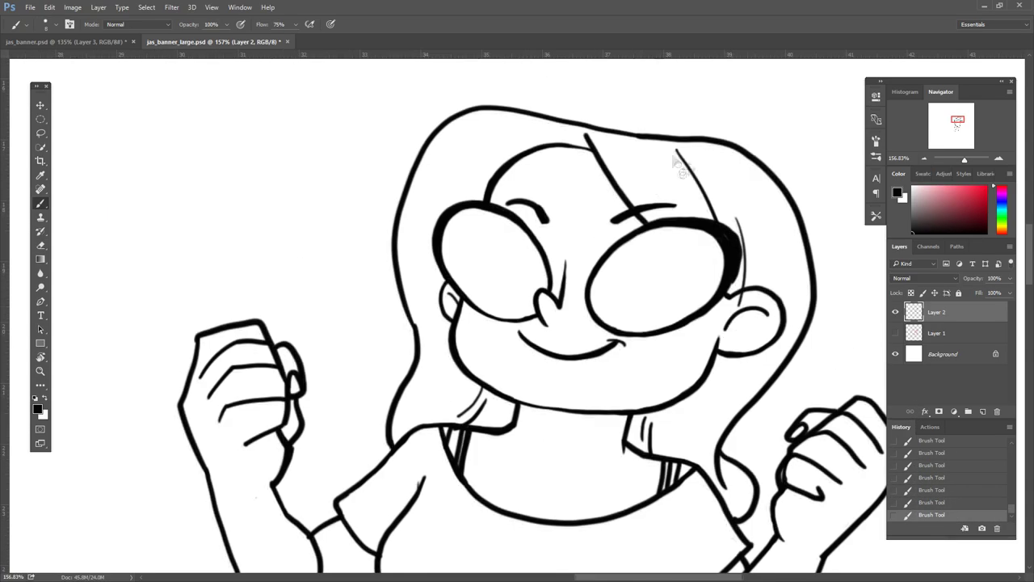
drag(517, 174, 473, 158)
- Create a new layer above the line art and paint black oval pupils inside the glasses
drag(509, 267, 538, 190)
drag(543, 166, 540, 220)
key(ctrl+shift+alt+n)
drag(546, 170, 545, 215)
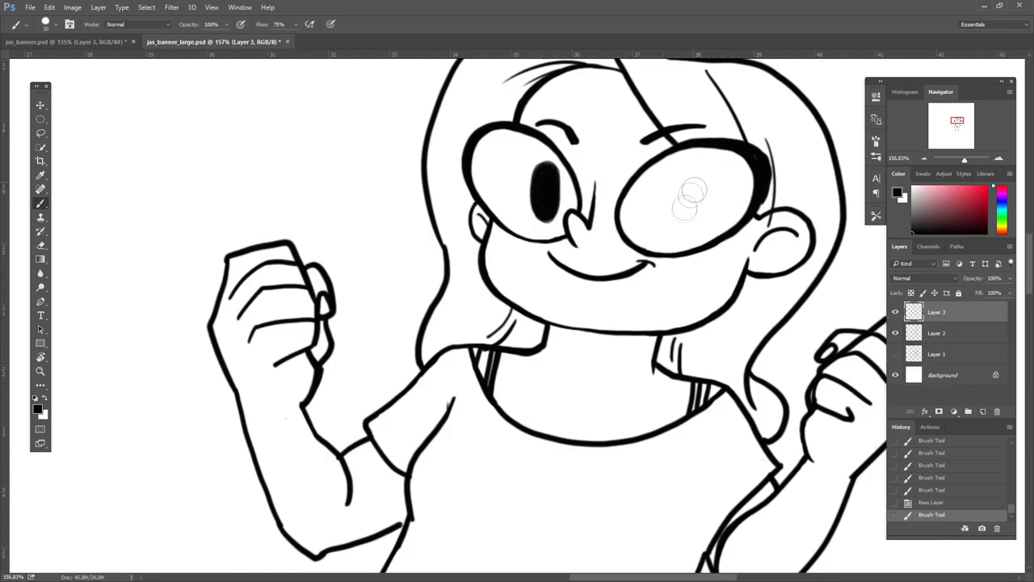
mouse_move(687, 220)
mouse_down()
mouse_move(694, 189)
mouse_move(688, 230)
mouse_up()
- Erase the pupils and repaint them as narrower black ovals in both eyes
key(e)
drag(543, 166, 538, 218)
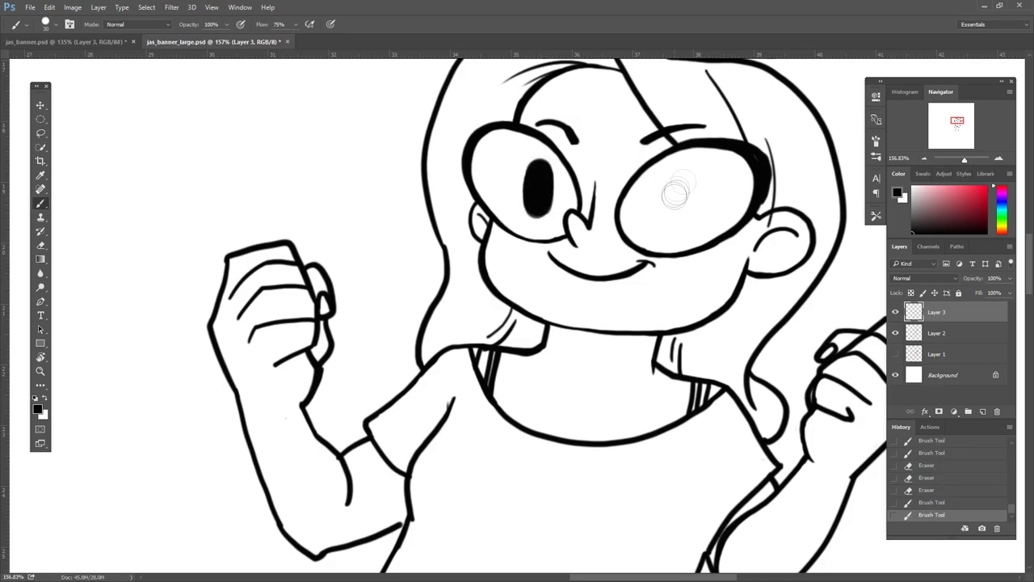
mouse_move(675, 174)
mouse_down()
mouse_move(678, 223)
mouse_move(677, 184)
mouse_up()
mouse_move(746, 390)
mouse_down()
mouse_move(785, 277)
mouse_move(754, 303)
mouse_up()
scroll(540, 277, down, 5)
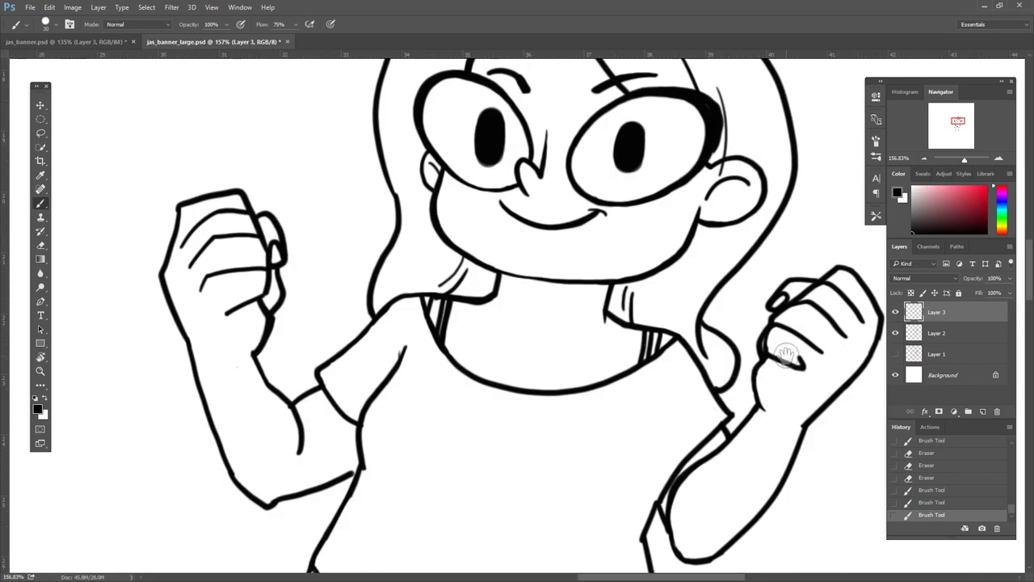
- Adjust both pupils with Free Transform and touch up their shapes with Eraser and Brush
key(ctrl+t)
mouse_move(616, 179)
mouse_down()
mouse_move(535, 192)
mouse_move(614, 203)
mouse_up()
key(Return)
key(e)
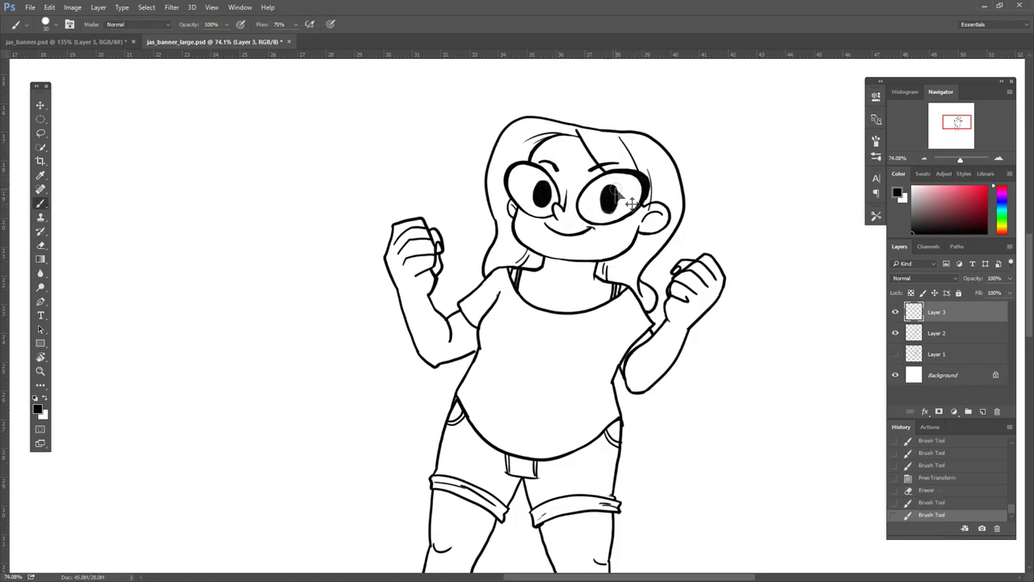
drag(653, 173, 691, 206)
- Thicken the outlines along the chin, the crown and the left side of the hair
scroll(638, 228, up, 4)
drag(638, 228, 626, 345)
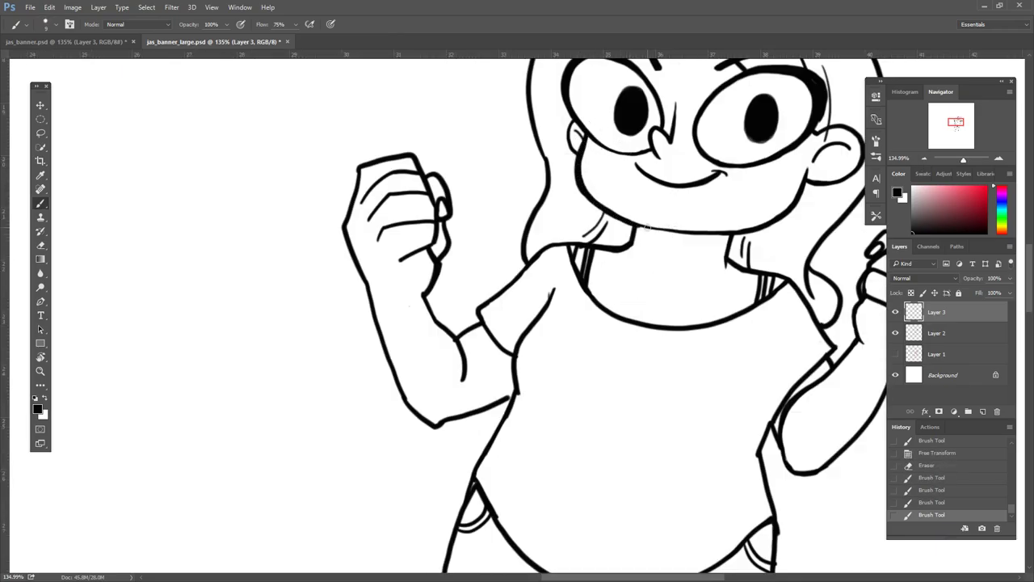
drag(627, 345, 535, 446)
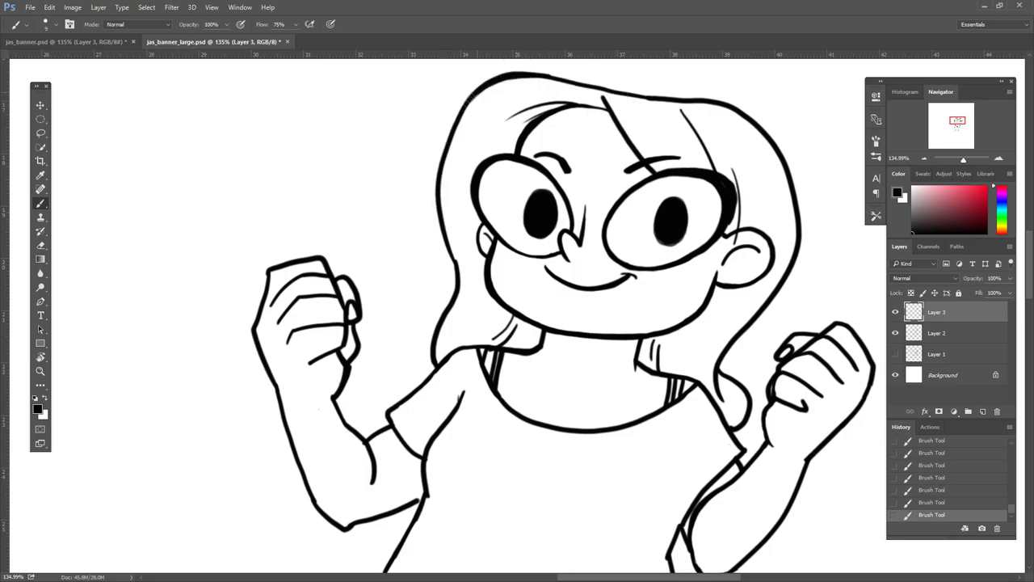
drag(441, 144, 517, 74)
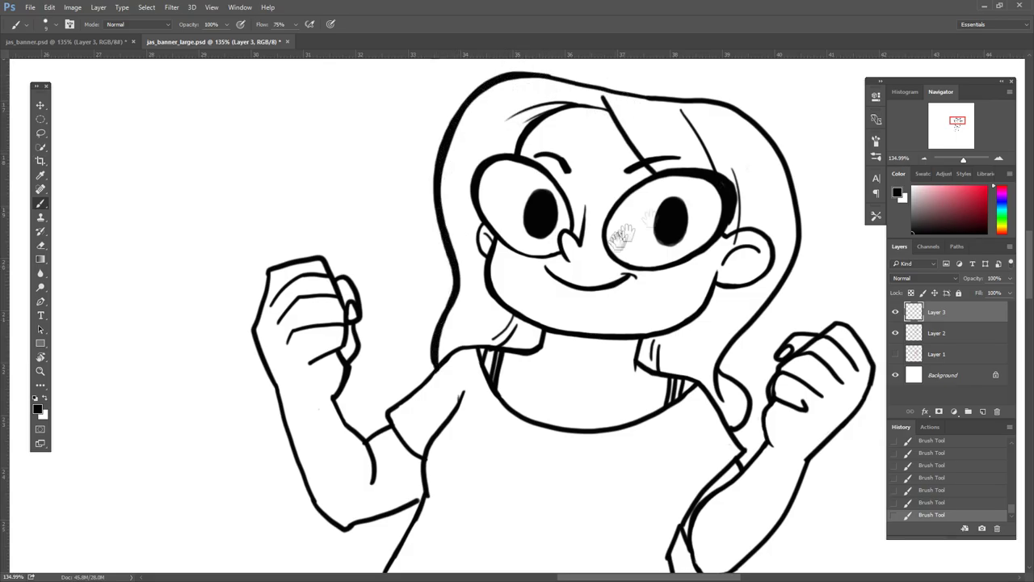
drag(622, 234, 533, 323)
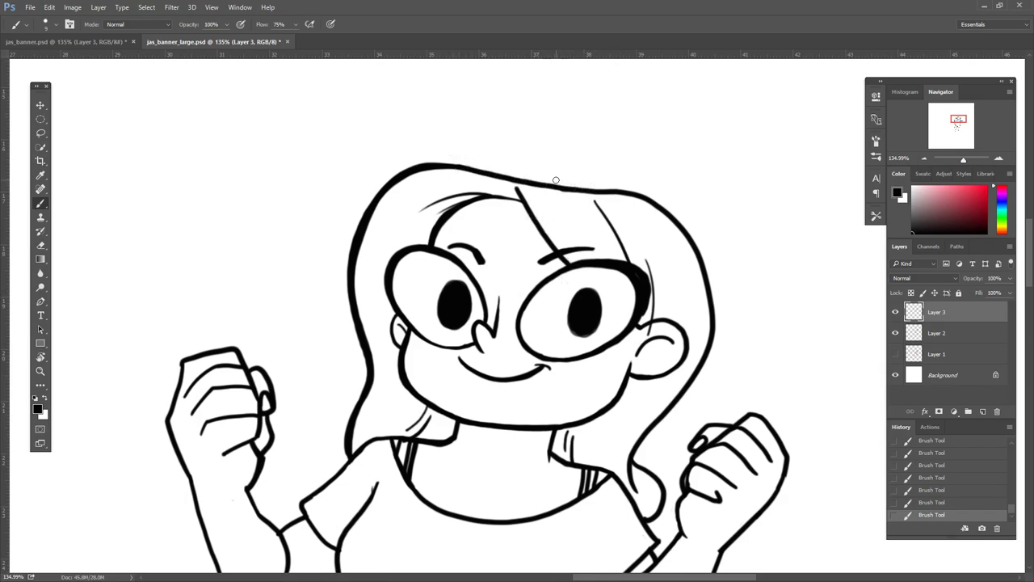
drag(555, 179, 658, 43)
- Clean up the hair and neckline ends near the shoulders with Eraser and Brush, switching between Layer 2 and Layer 3
key(e)
key(alt+bracketleft)
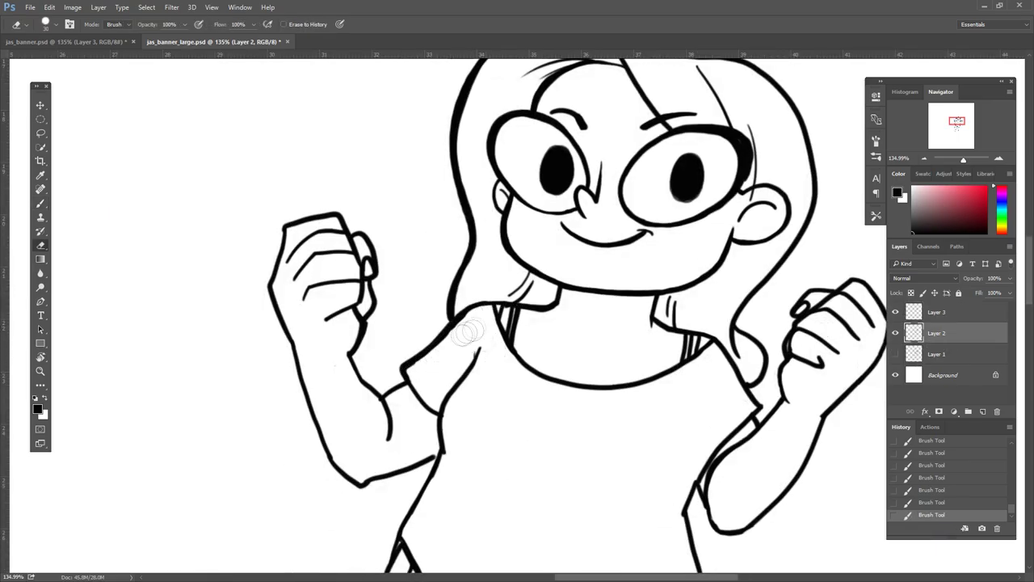
key(alt+bracketright)
mouse_move(450, 342)
mouse_down()
mouse_move(458, 334)
mouse_move(657, 374)
mouse_move(700, 293)
mouse_up()
key(b)
click(937, 332)
click(937, 313)
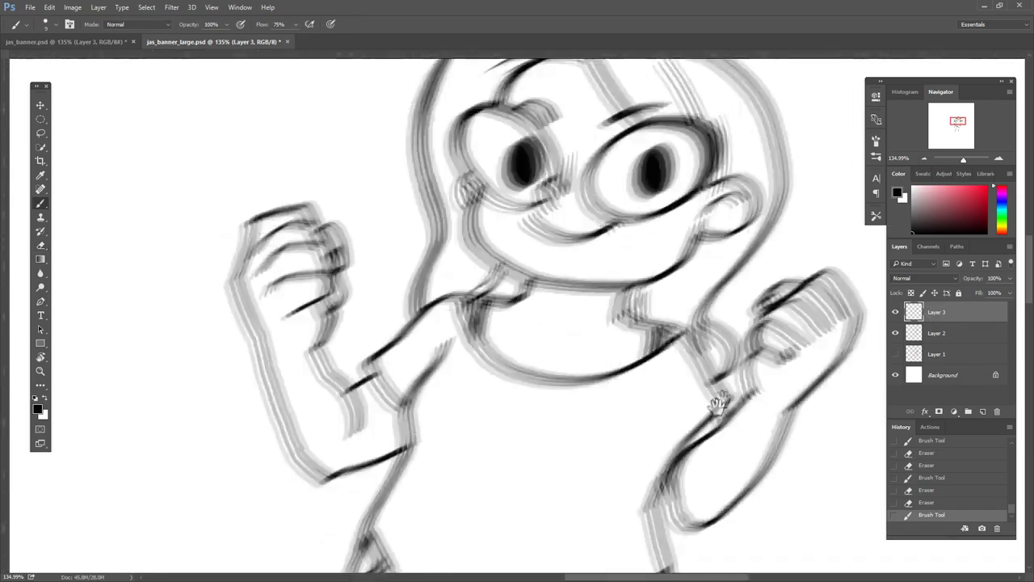
- Erase both oval pupils on Layer 3 and brush a large round pupil into the left eye
drag(963, 159, 967, 160)
key(e)
key(b)
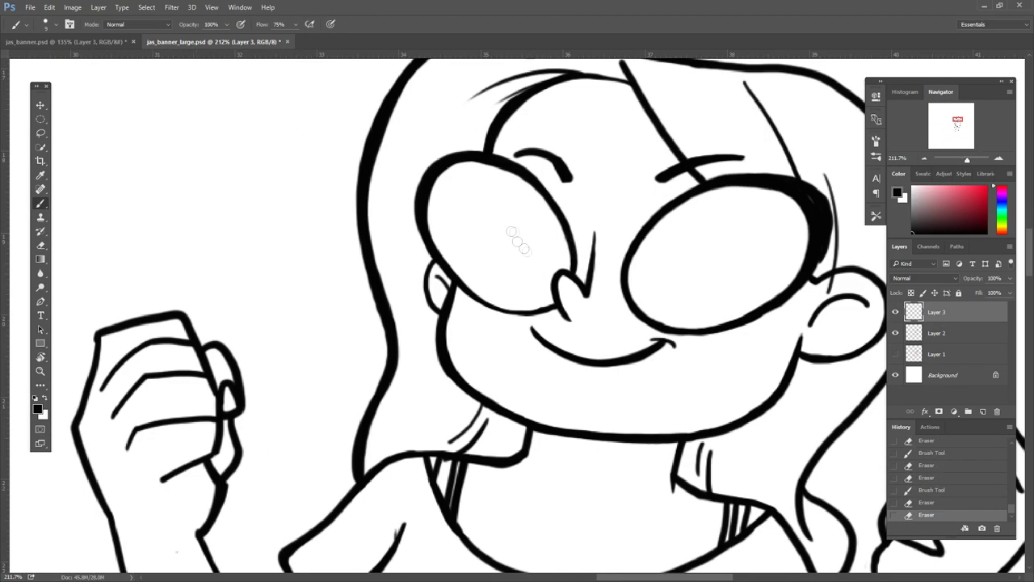
scroll(517, 241, down, 5)
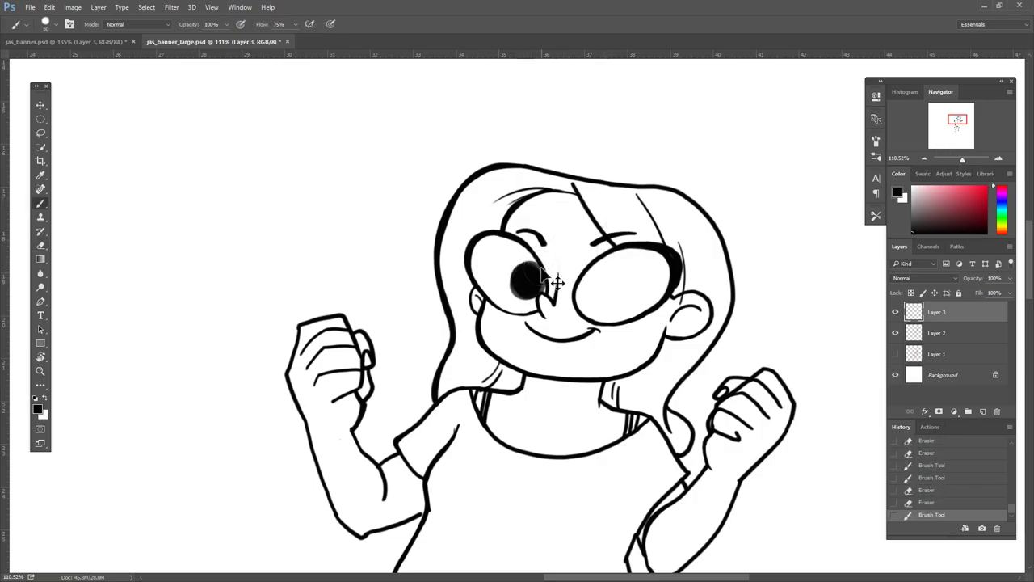
- Fill an elliptical selection with black as the left pupil and place a pasted copy in the right eye
key(e)
mouse_move(546, 264)
mouse_down()
mouse_move(540, 291)
mouse_move(549, 301)
mouse_move(640, 283)
mouse_up()
key(m)
key(alt+BackSpace)
key(ctrl+c)
key(ctrl+v)
key(ctrl+t)
key(Return)
ctrl+click(914, 312)
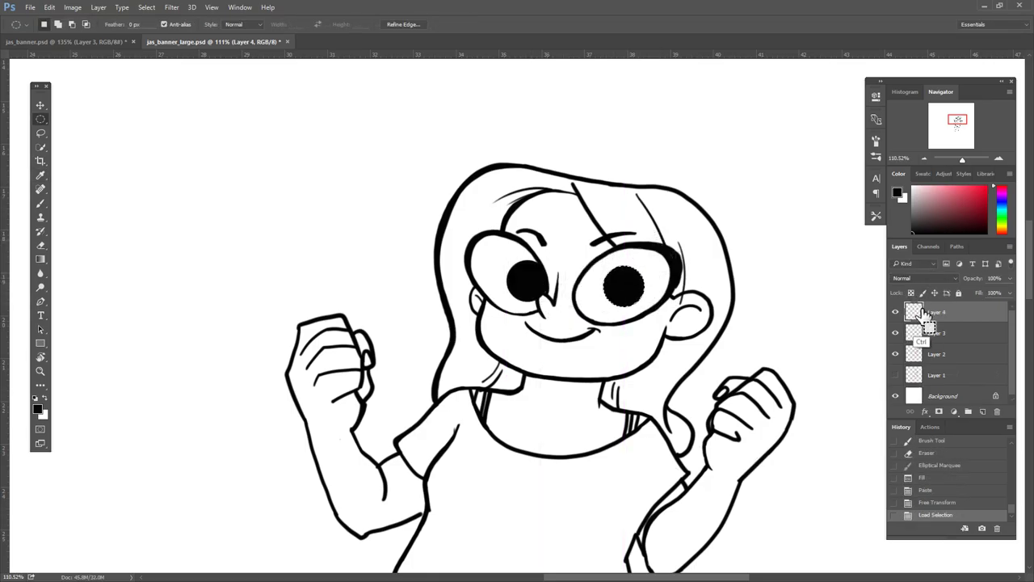
key(ctrl+d)
- Select the left pupil on Layer 3 and reposition it with Free Transform
scroll(640, 159, down, 3)
drag(496, 278, 532, 301)
key(alt+bracketleft)
key(ctrl+t)
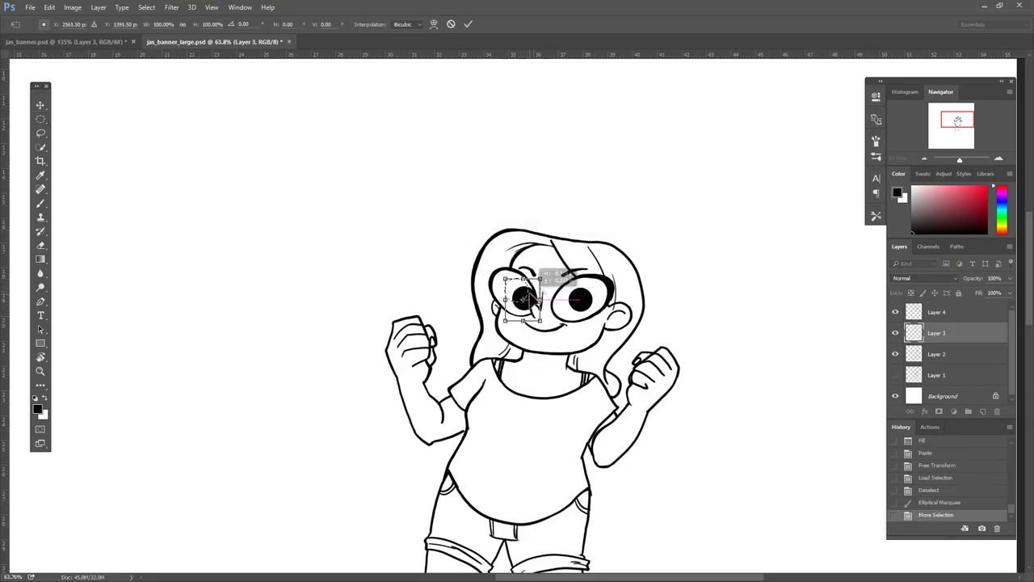
key(Return)
key(ctrl+d)
- Erase the part of the left pupil that overlaps the glasses rim and nose
key(e)
scroll(522, 298, up, 3)
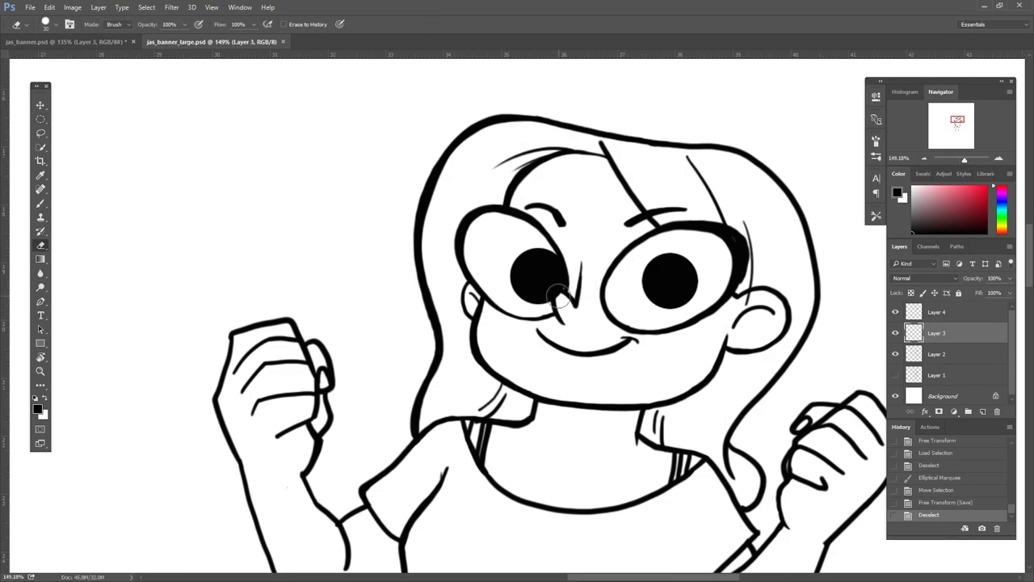
click(557, 296)
- Erase and redraw the left fist's inner wrist line on Layer 2, and add short curved lines on the right fist's finger
mouse_move(964, 159)
mouse_down()
mouse_move(944, 159)
mouse_move(959, 159)
mouse_up()
key(alt+bracketleft)
drag(511, 303, 509, 267)
key(b)
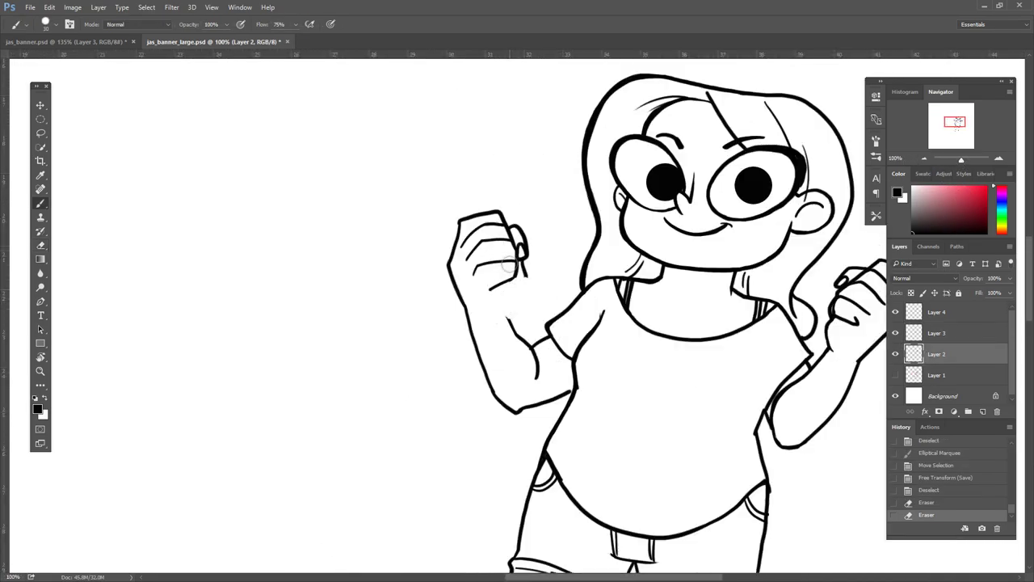
mouse_move(505, 310)
mouse_down()
mouse_move(521, 263)
mouse_move(517, 276)
mouse_up()
key(e)
key(b)
mouse_move(517, 328)
mouse_down()
mouse_move(501, 276)
mouse_move(797, 380)
mouse_move(822, 338)
mouse_up()
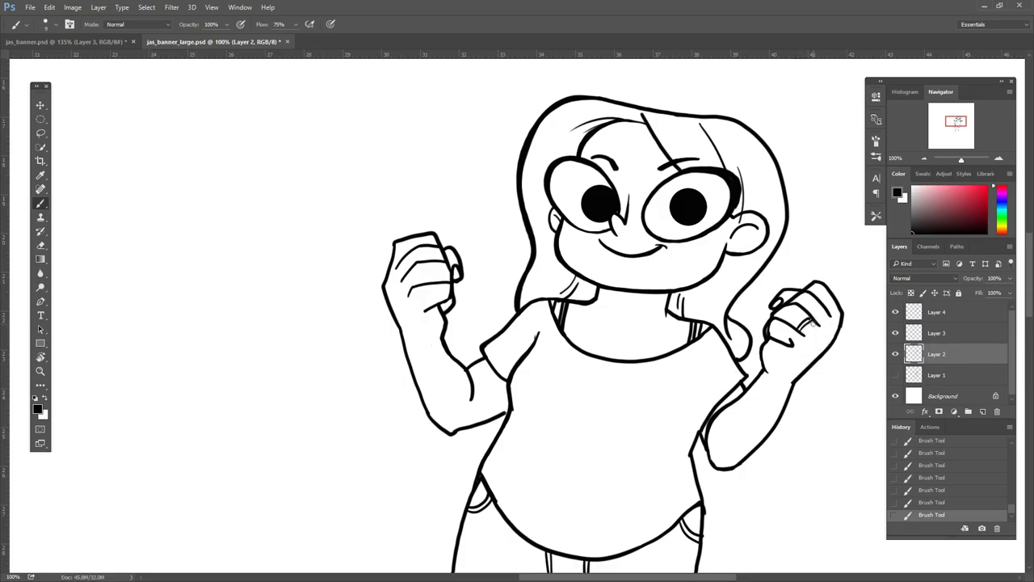
- Draw diagonal fold lines across the shirt's torso and pairs of short crease marks on both sleeves on Layer 2
mouse_move(811, 541)
mouse_down()
mouse_move(810, 381)
mouse_move(797, 369)
mouse_move(813, 371)
mouse_up()
drag(569, 364, 612, 397)
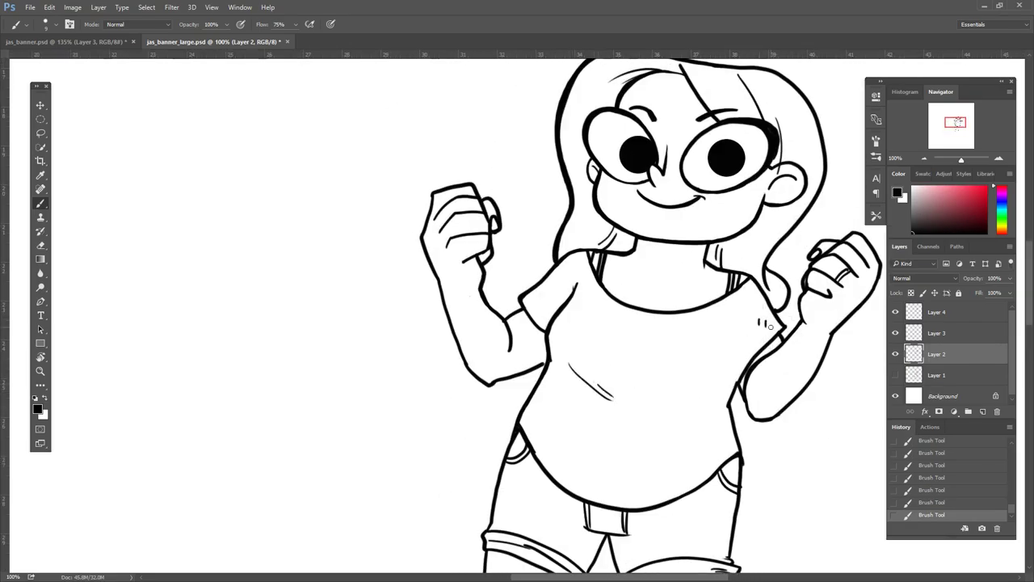
drag(537, 295, 548, 305)
drag(698, 517, 751, 368)
drag(777, 412, 735, 565)
drag(727, 319, 727, 386)
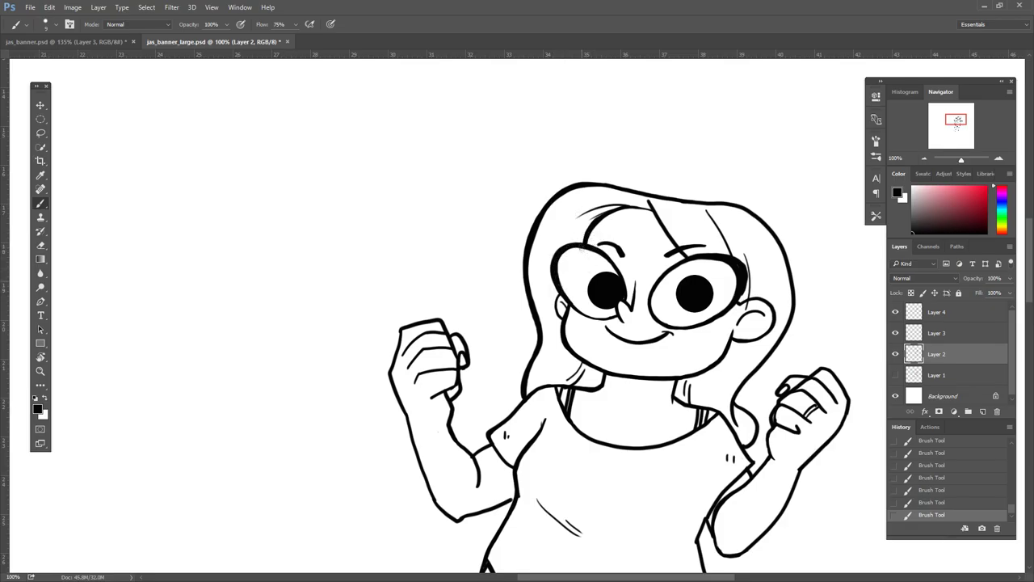
- Erase and redraw the lower rim of the left glasses lens beside the pupil on Layer 2
drag(560, 270, 584, 237)
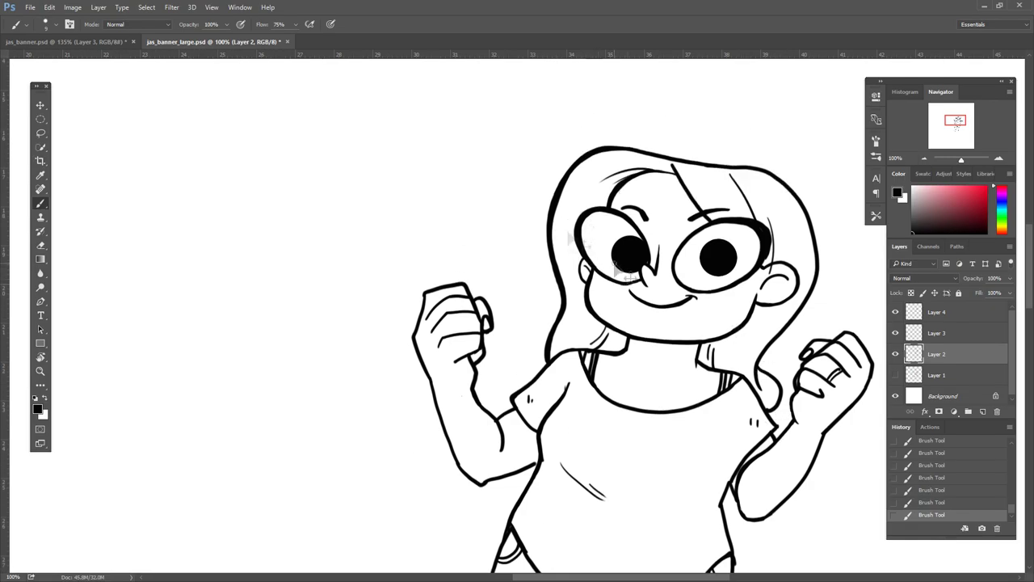
key(e)
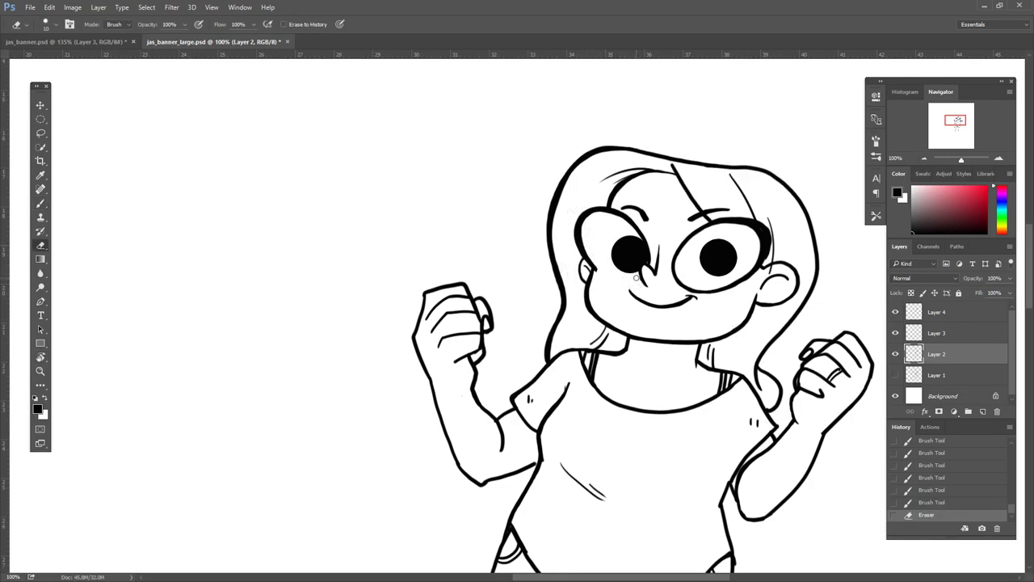
key(b)
key(r)
drag(490, 346, 516, 195)
drag(491, 229, 509, 190)
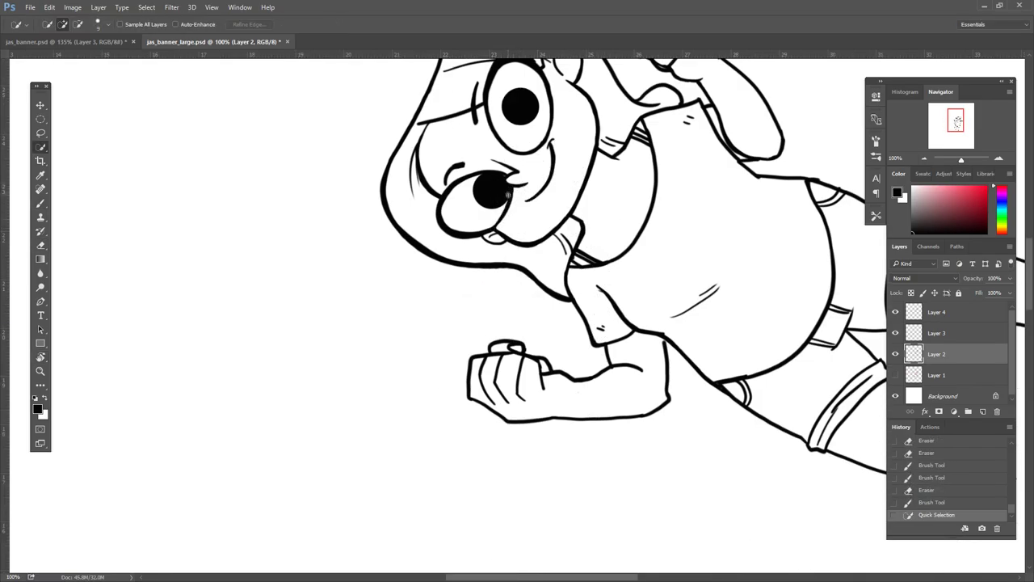
key(e)
click(497, 206)
key(b)
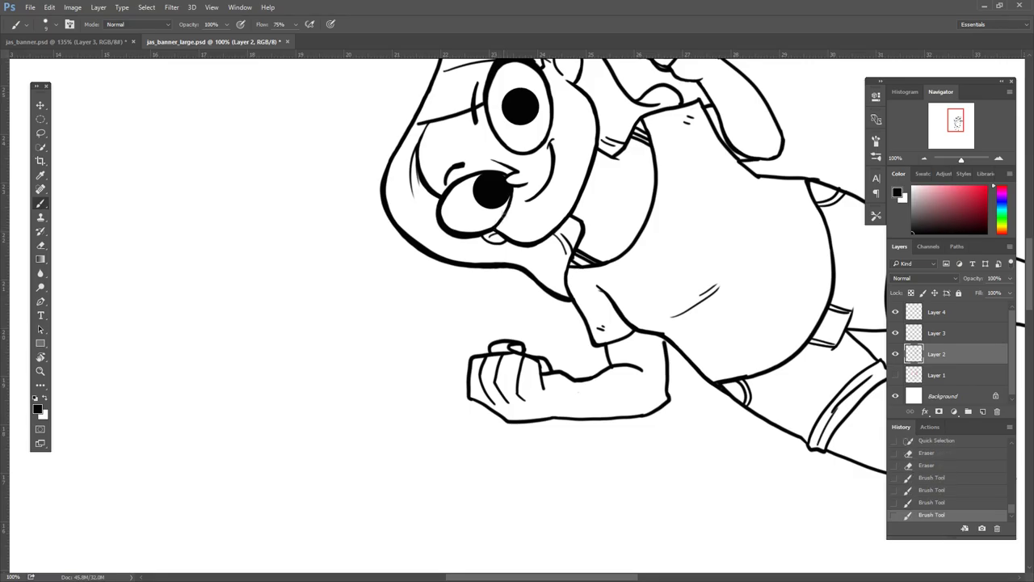
- Select the left pupil on Layer 3 with an elliptical selection and adjust its placement with Free Transform
key(r)
key(Escape)
click(937, 333)
key(m)
drag(599, 220, 655, 282)
key(ctrl+t)
key(ctrl+r)
key(Return)
key(ctrl+d)
key(b)
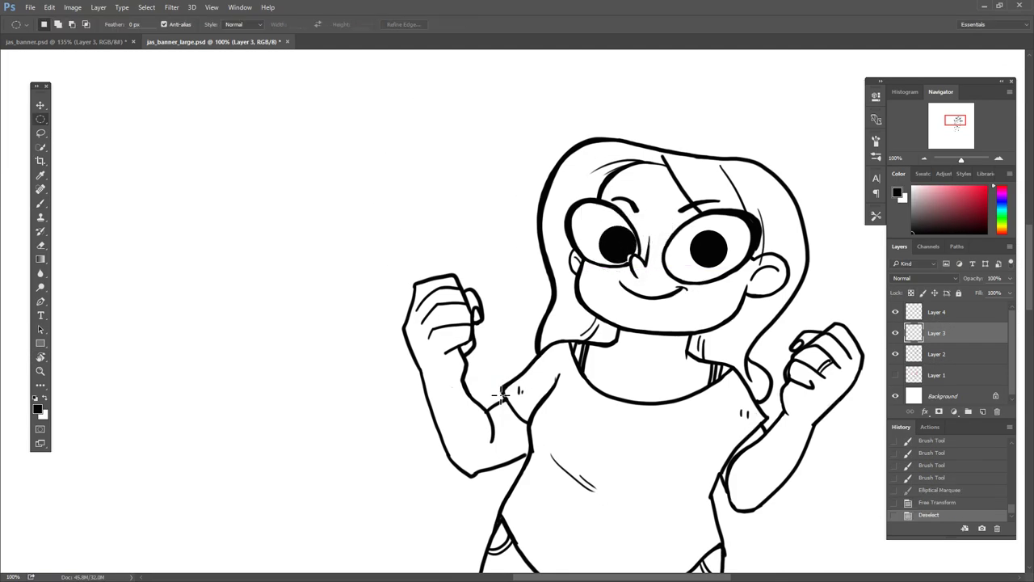
- Touch up the left lens rim where it meets the pupil and nose on Layer 2
scroll(510, 311, up, 3)
key(alt+bracketleft)
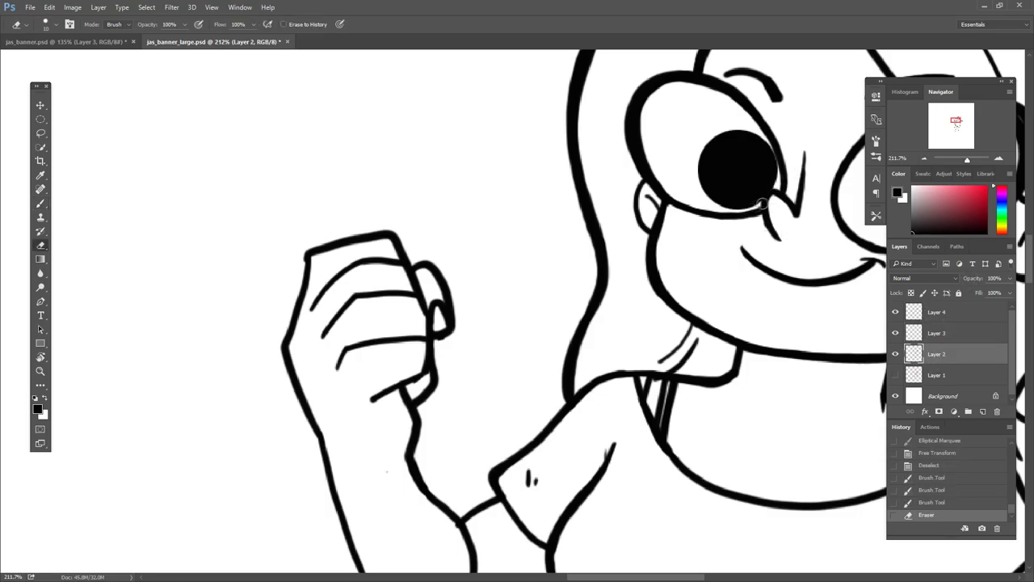
drag(967, 160, 961, 162)
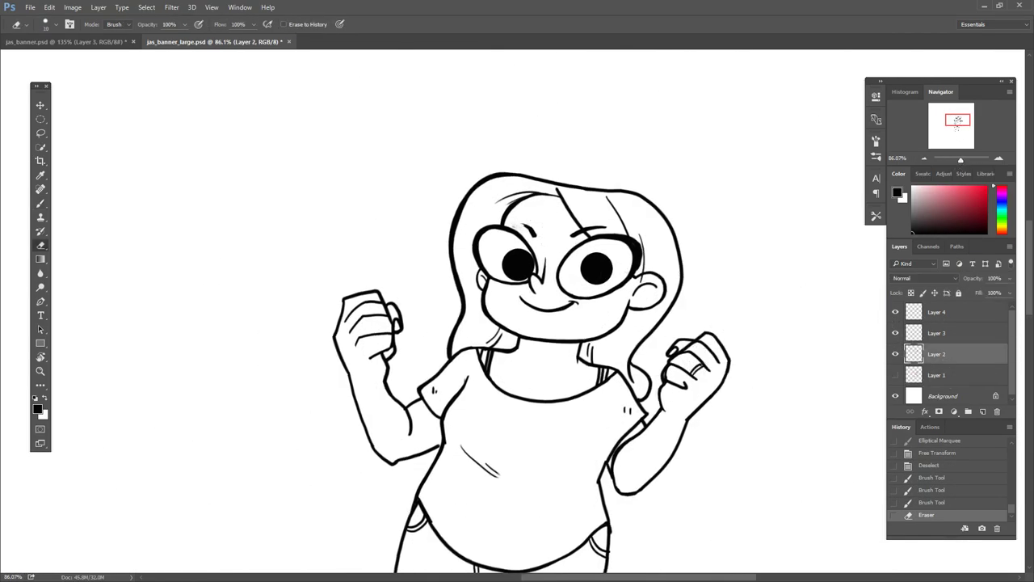
- Erase the left eyebrow, redraw it as a short slanted stroke on Layer 2, and save the file
drag(532, 231, 519, 223)
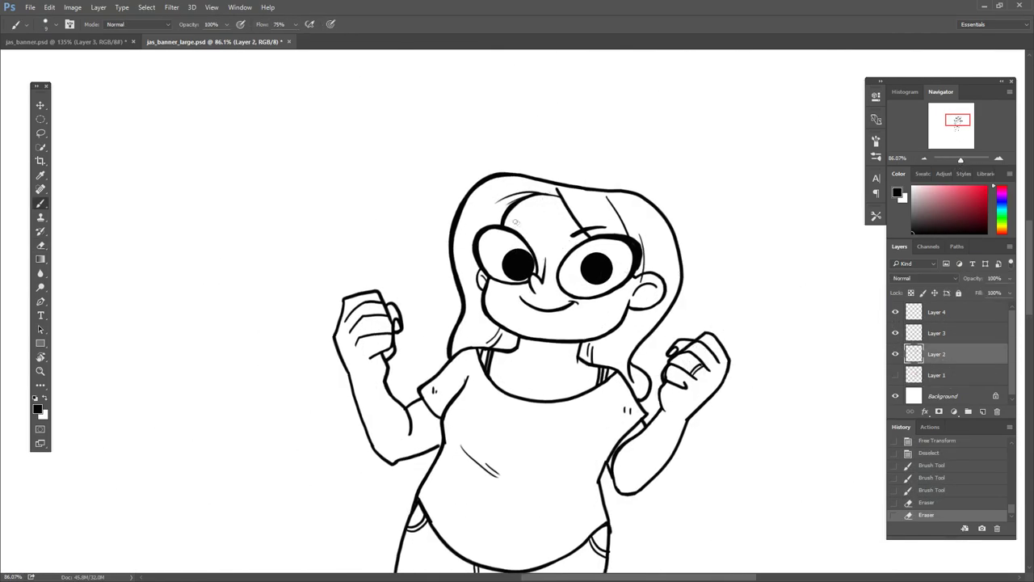
drag(537, 228, 477, 243)
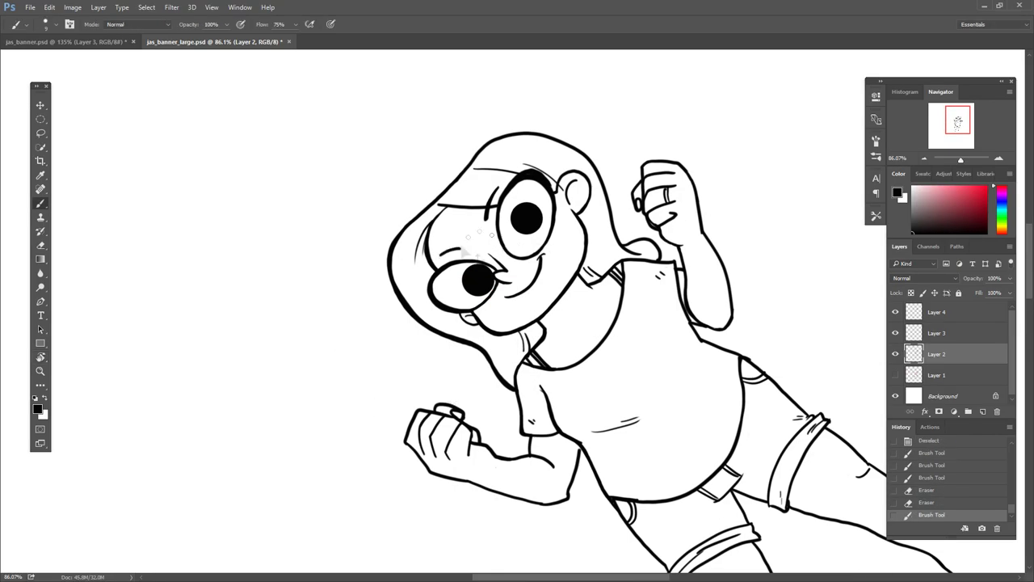
drag(424, 298, 376, 346)
drag(376, 346, 428, 244)
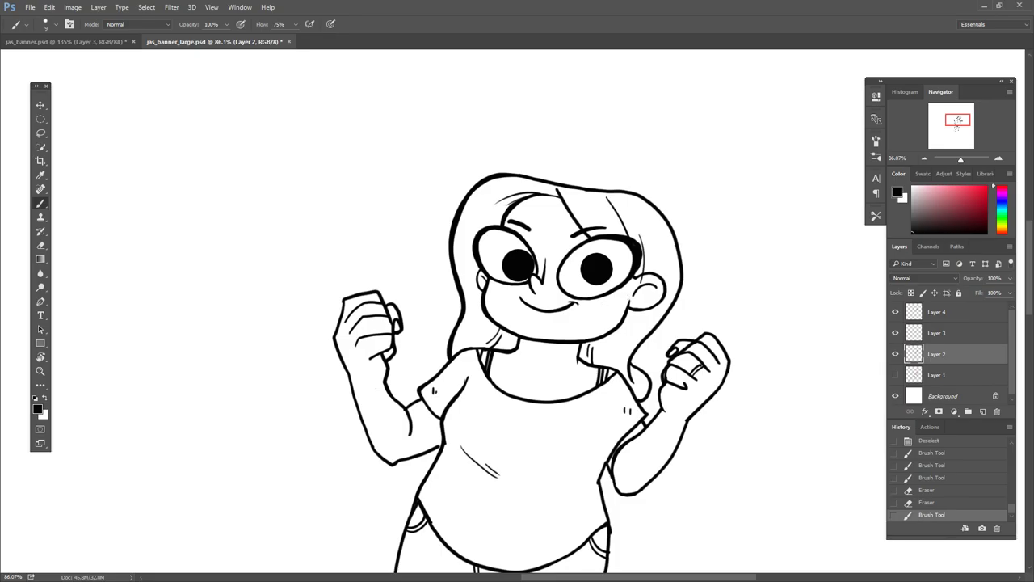
key(ctrl+s)
- Reposition the right pupil on Layer 4 with Free Transform to about X 2735 px, Y 1397 px
ctrl+click(594, 269)
key(ctrl+t)
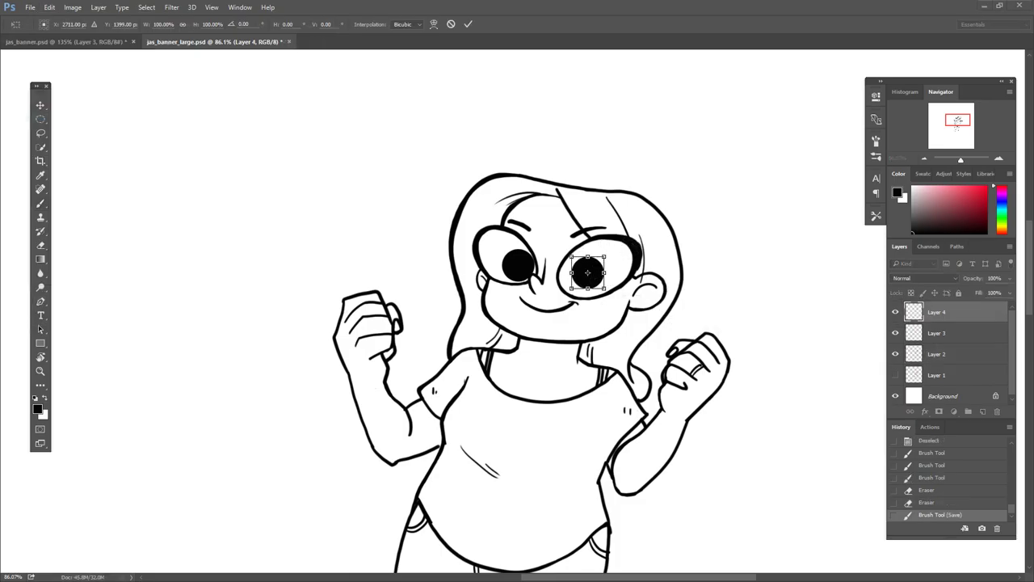
key(Right)
key(Right)
key(Right)
key(Right)
key(Right)
key(Right)
key(Right)
key(Right)
key(Right)
key(Right)
key(Right)
key(Right)
key(Right)
key(Right)
key(Right)
key(Right)
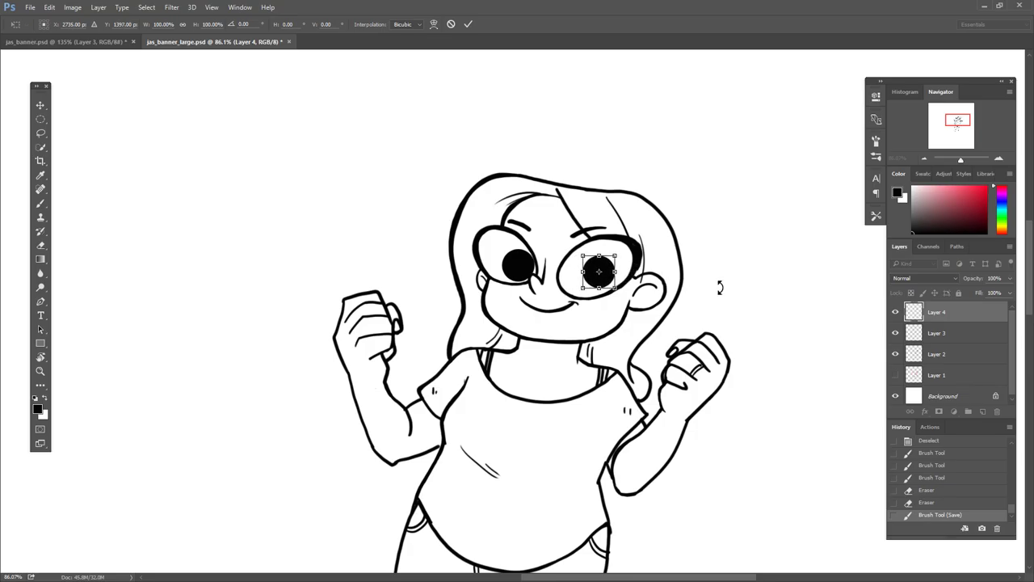
key(Return)
key(b)
scroll(711, 323, down, 4)
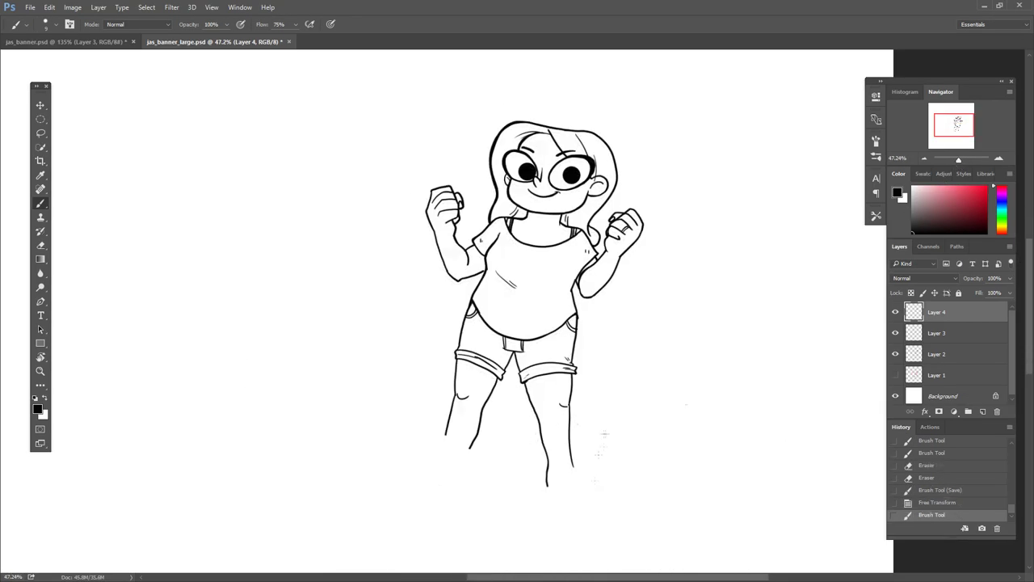
drag(586, 467, 596, 457)
drag(599, 462, 608, 461)
drag(619, 466, 624, 445)
drag(626, 459, 641, 454)
key(e)
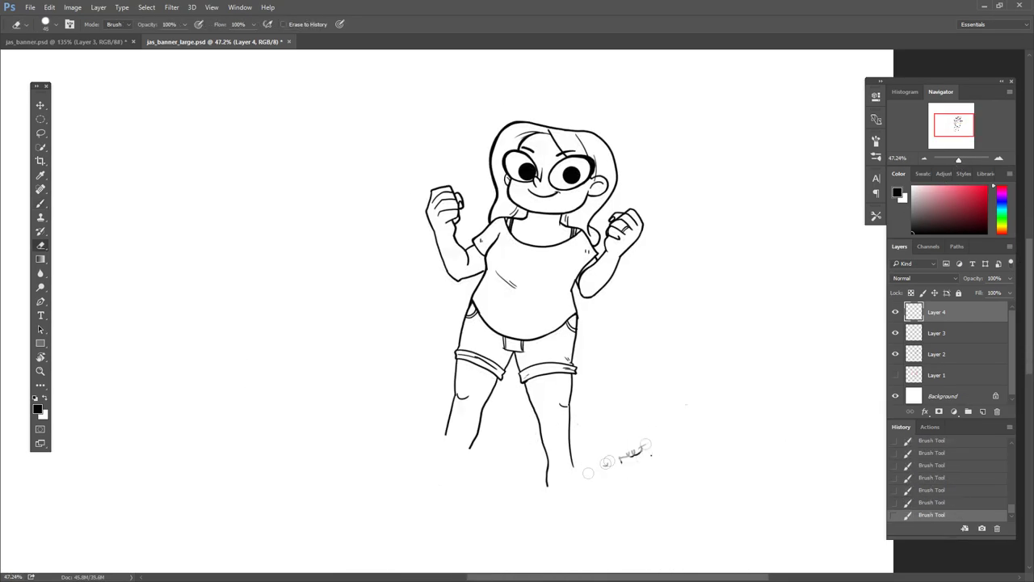
- Merge the pupil layers down into Layer 2 and switch to the jas_banner.psd document
click(30, 7)
key(ctrl+e)
key(ctrl+e)
ctrl+click(913, 312)
click(53, 41)
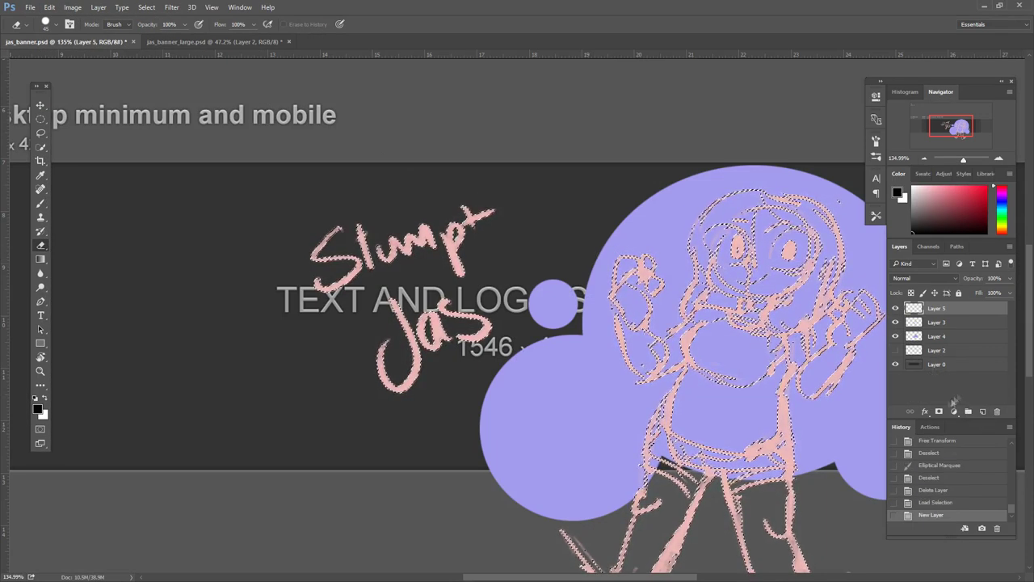
- Group the existing sketch layers and paste the inked character onto a new layer above the group
drag(930, 321, 934, 308)
click(984, 413)
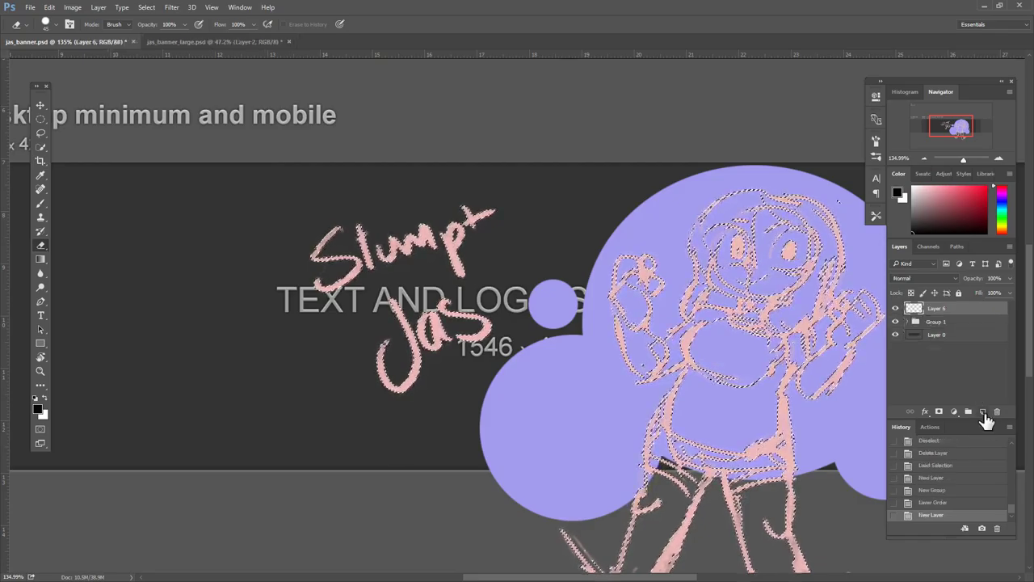
key(ctrl+v)
- Scale the pasted line art to about 41% and position it over the pink character sketch
key(ctrl+minus)
key(ctrl+minus)
key(ctrl+t)
mouse_move(706, 286)
mouse_down()
mouse_move(683, 425)
mouse_move(556, 321)
mouse_move(628, 334)
mouse_move(690, 315)
mouse_move(694, 289)
mouse_up()
key(ctrl+plus)
mouse_move(812, 214)
mouse_down()
mouse_move(799, 219)
mouse_move(811, 208)
mouse_up()
drag(731, 320, 739, 311)
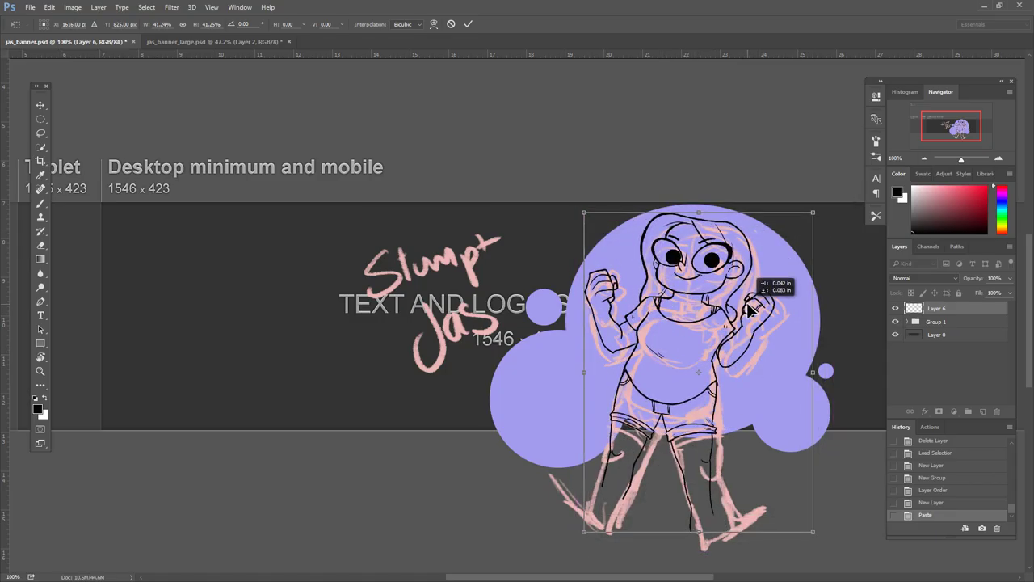
key(Return)
key(e)
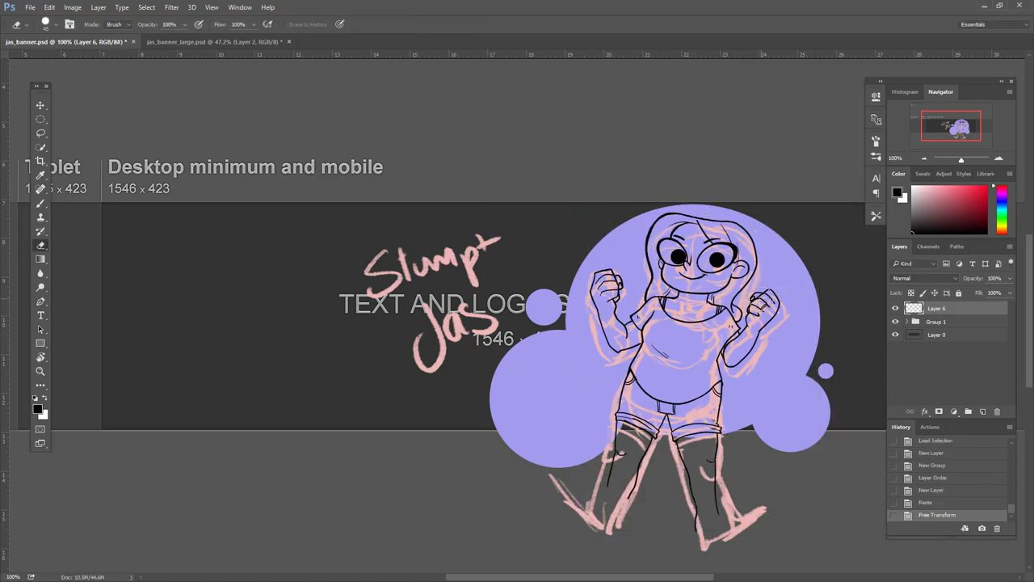
- Add a layer beneath the line art and, with Group 1 hidden, brush light pink over the left sleeve
click(982, 412)
key(ctrl+bracketleft)
key(b)
scroll(761, 304, up, 3)
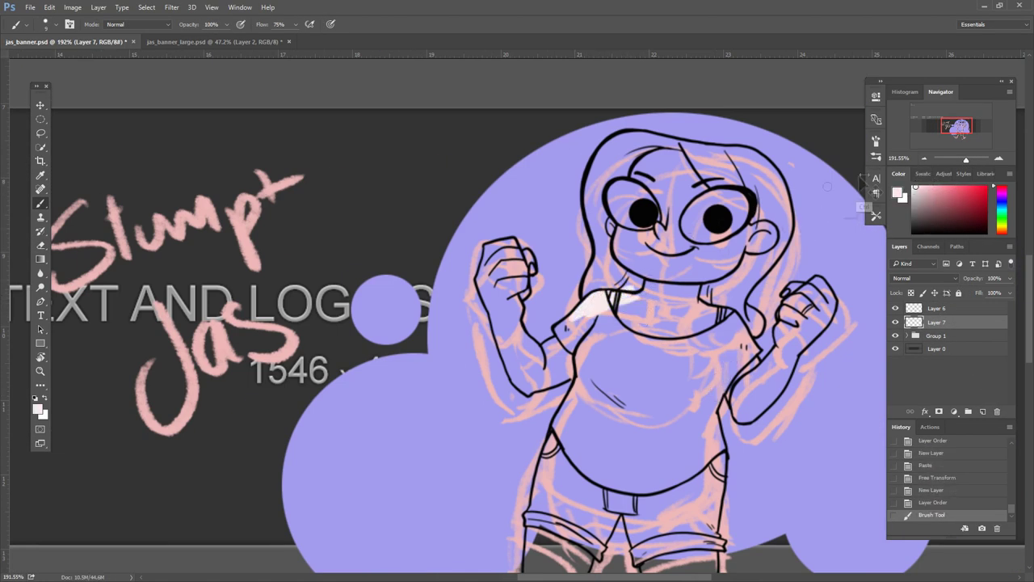
click(895, 335)
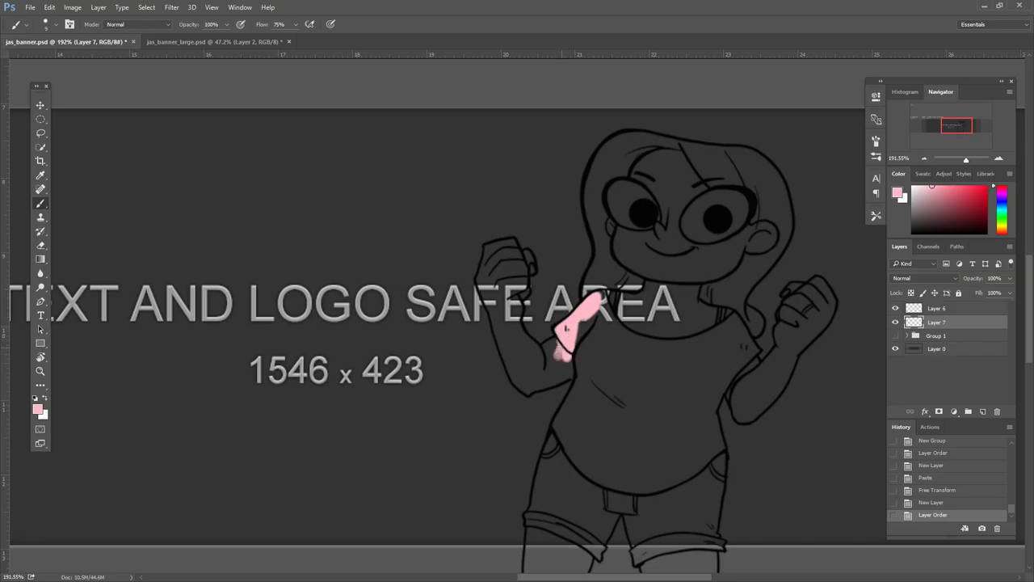
- Select the area around the character on Layer 6 with the Magic Wand, closing the open leg ends with the Lasso
click(40, 147)
click(936, 308)
click(776, 309)
scroll(782, 363, down, 5)
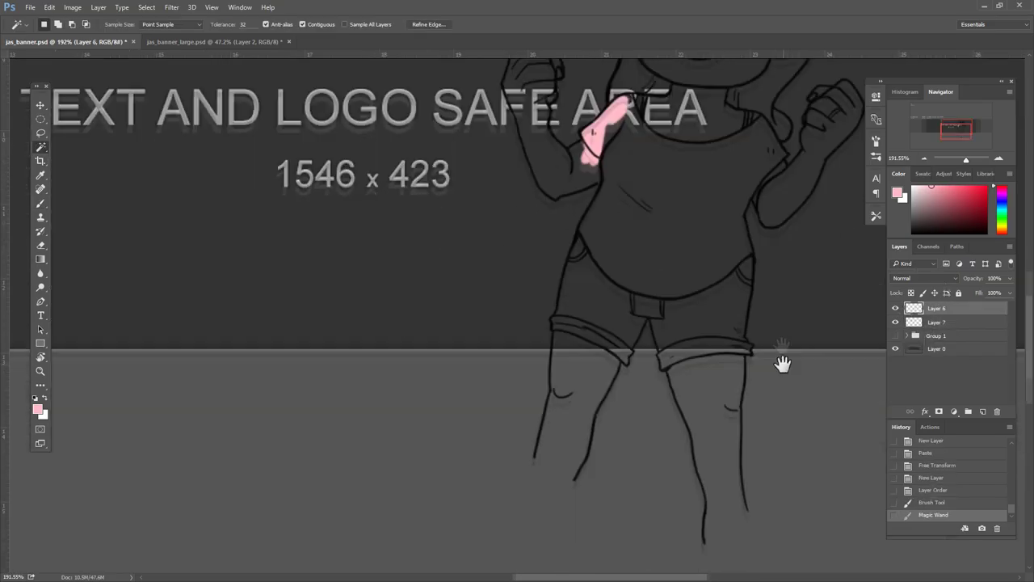
key(l)
mouse_move(548, 311)
mouse_down()
mouse_move(542, 404)
mouse_move(605, 377)
mouse_move(619, 351)
mouse_move(554, 392)
mouse_up()
drag(703, 452, 749, 341)
scroll(729, 351, up, 3)
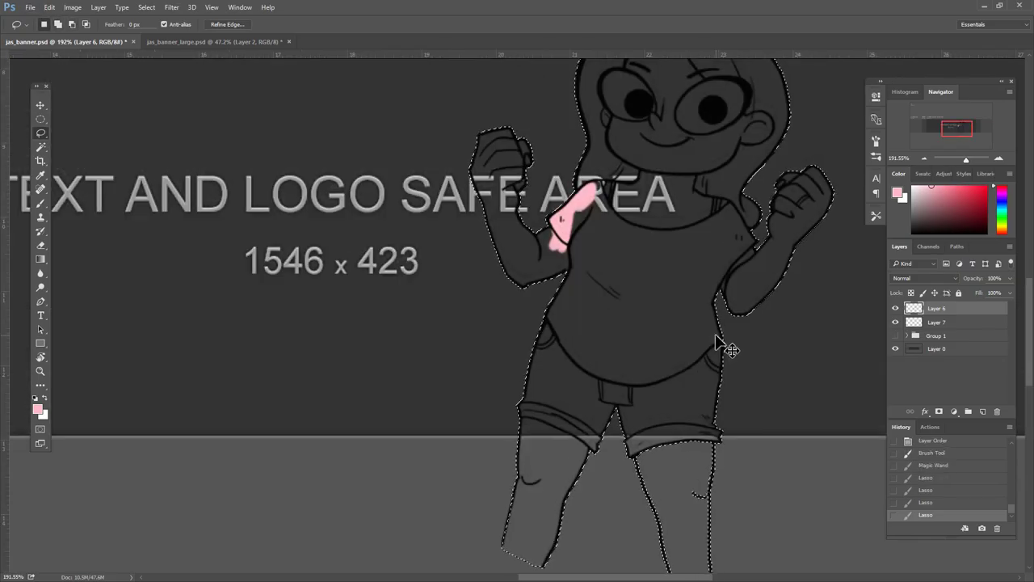
- Invert the selection onto the character with Layer 7 active, and undo the trial pink fills
click(935, 321)
key(alt+BackSpace)
key(ctrl+z)
key(ctrl+shift+i)
key(alt+BackSpace)
key(ctrl+d)
drag(786, 468, 719, 462)
click(936, 490)
- Contract the character selection, fill it with pink on Layer 7, and deselect
click(122, 7)
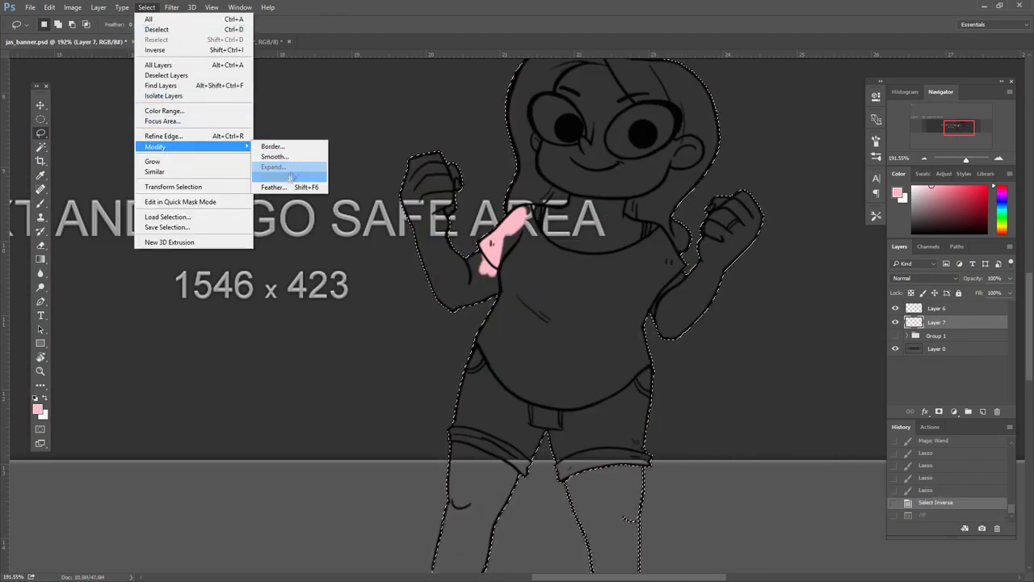
click(291, 185)
key(Return)
key(shift+BackSpace)
key(Return)
key(ctrl+d)
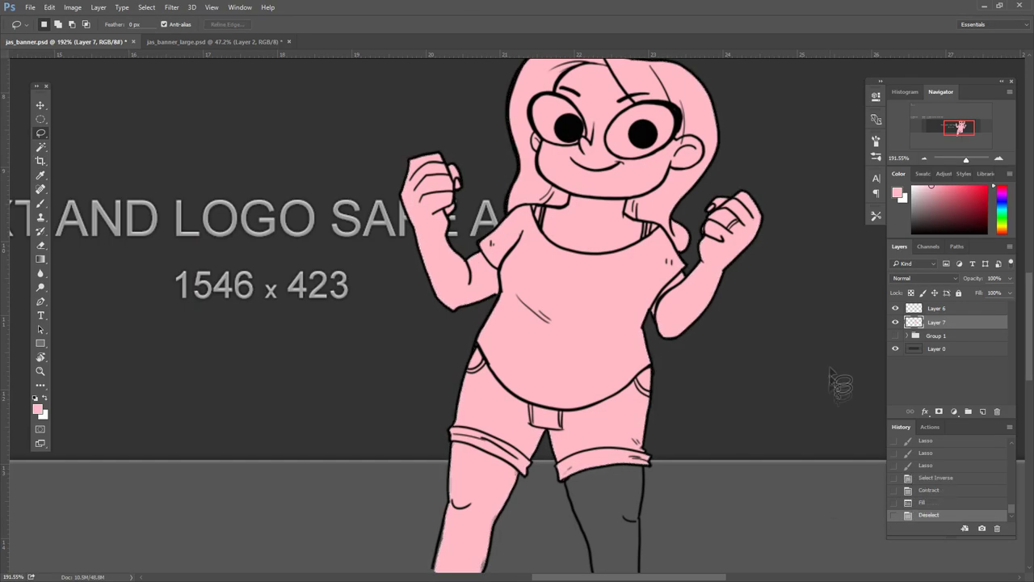
- Erase the pink spilling past the left leg's open end and touch up the leg's edges with pink
key(e)
drag(431, 518, 458, 403)
key(b)
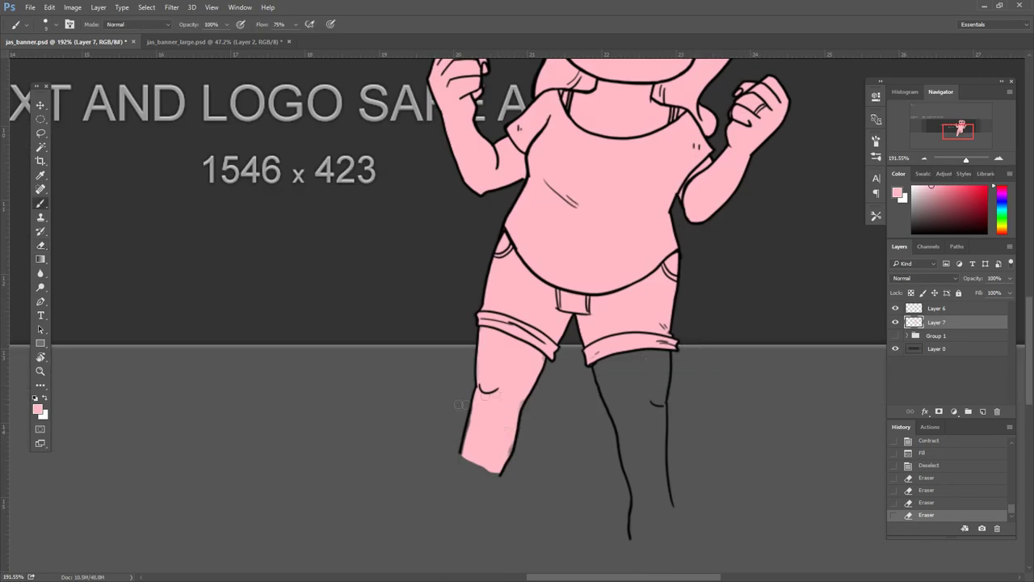
key(z)
click(532, 373)
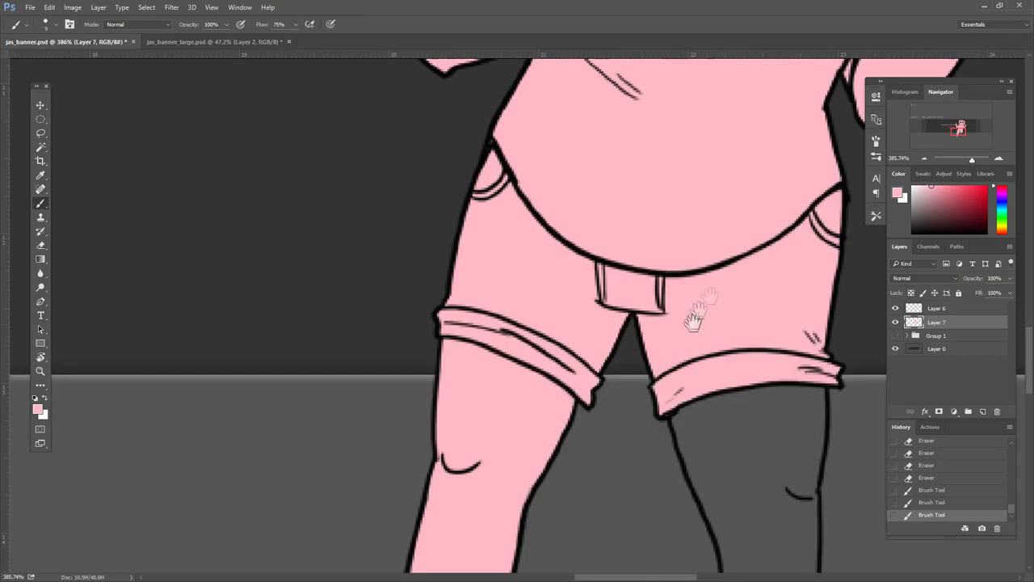
- Paint the unfilled right leg pink on Layer 7, outlining its inner edges and filling the middle
scroll(538, 397, down, 6)
key(b)
mouse_move(422, 160)
mouse_down()
mouse_move(470, 265)
mouse_move(507, 462)
mouse_up()
mouse_move(568, 138)
mouse_down()
mouse_move(547, 336)
mouse_move(561, 435)
mouse_up()
drag(424, 146, 472, 233)
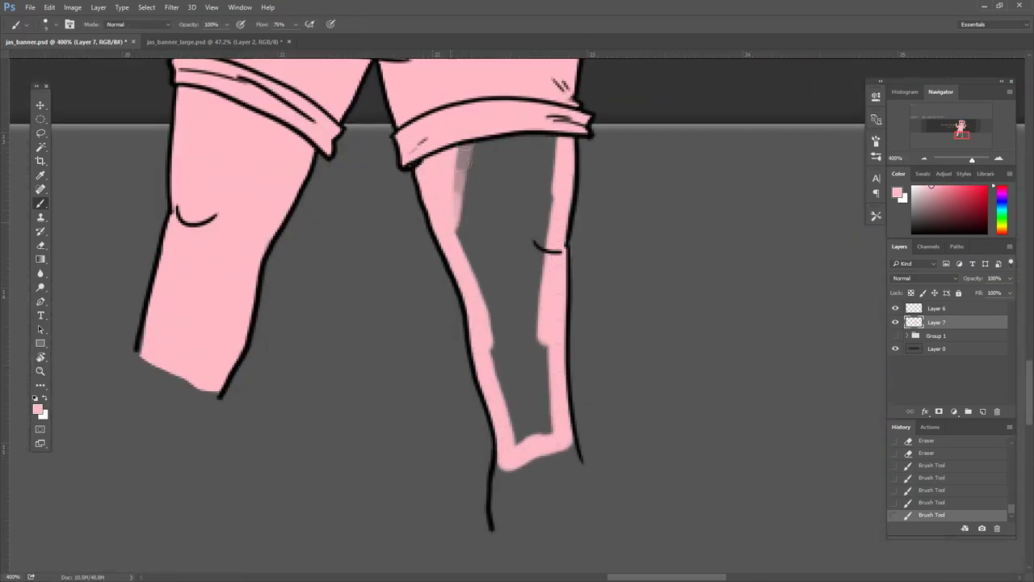
mouse_move(485, 137)
mouse_down()
mouse_move(526, 307)
mouse_move(517, 412)
mouse_move(538, 448)
mouse_up()
mouse_move(533, 323)
mouse_down()
mouse_move(539, 411)
mouse_move(473, 428)
mouse_up()
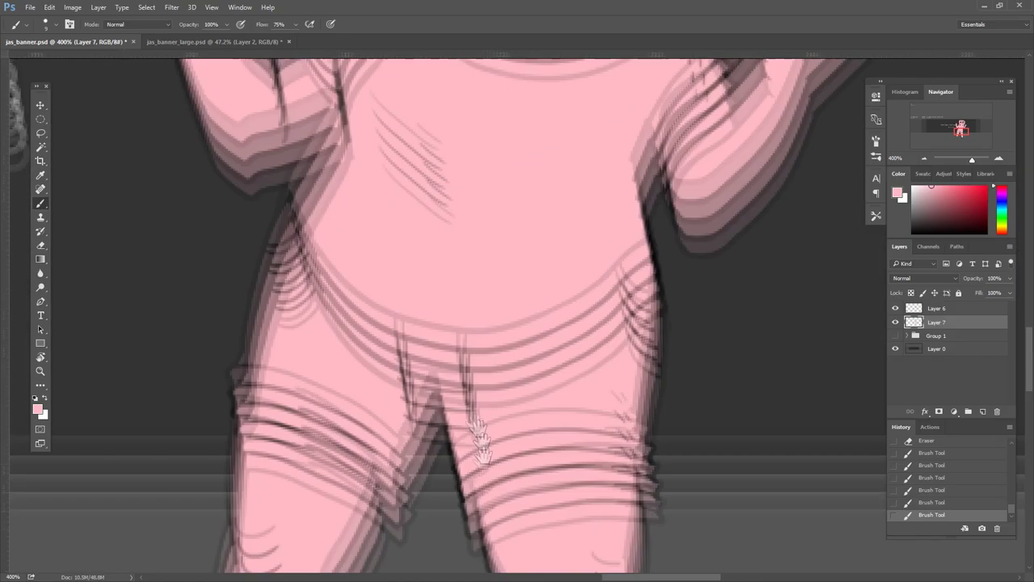
- Lock the pink base layer and add a new layer above it
scroll(474, 428, down, 5)
click(983, 412)
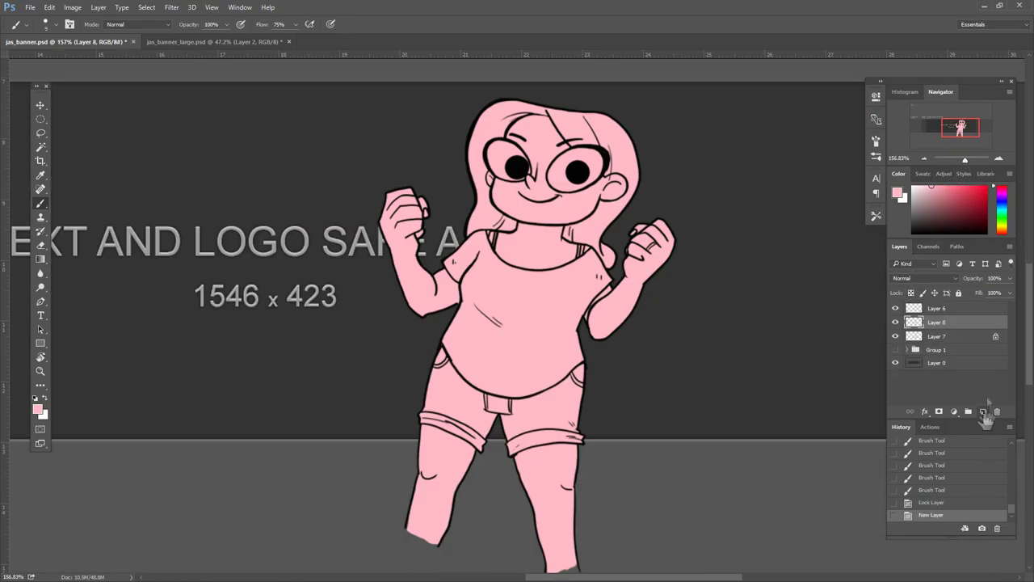
- Move the circle shapes' Layer 4 out of Group 1 to just below Layer 7, keeping the group hidden
click(906, 349)
click(895, 328)
click(895, 369)
click(895, 369)
click(895, 356)
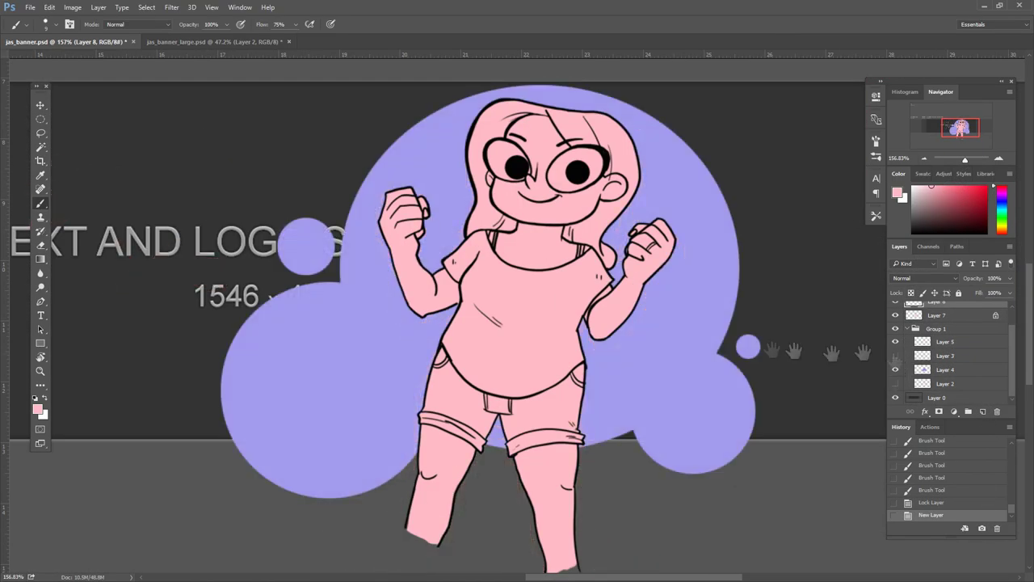
drag(921, 369, 909, 322)
key(ctrl+1)
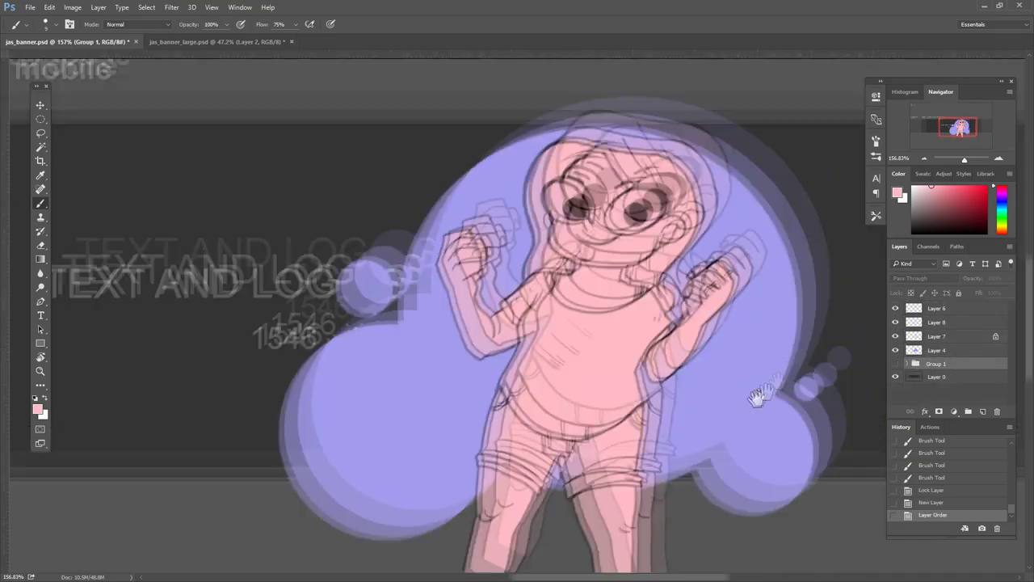
click(909, 342)
- Load the circle shapes on Layer 4 as a selection, fill them with medium blue, and deselect
click(929, 350)
ctrl+click(914, 350)
click(1001, 205)
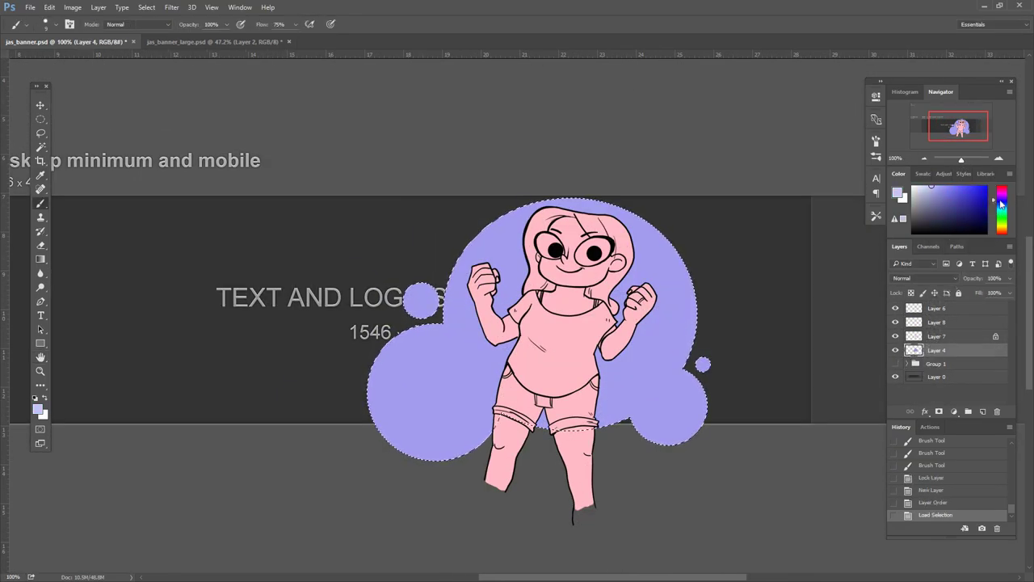
drag(954, 192, 966, 197)
key(alt+BackSpace)
key(ctrl+d)
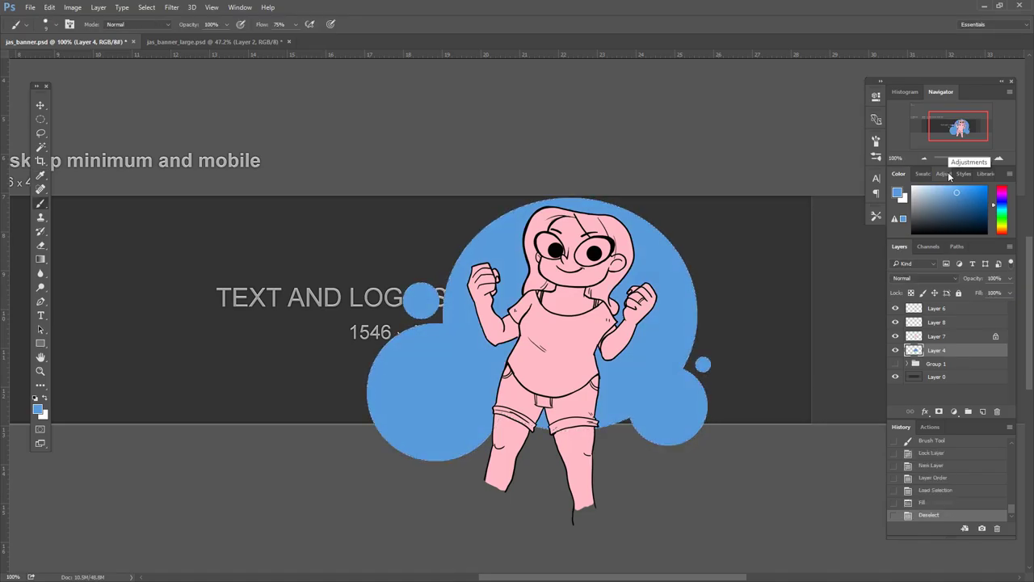
- Add a new layer directly below Layer 4 and fill a large darker-blue circle on it behind the character
click(982, 411)
drag(936, 350, 937, 365)
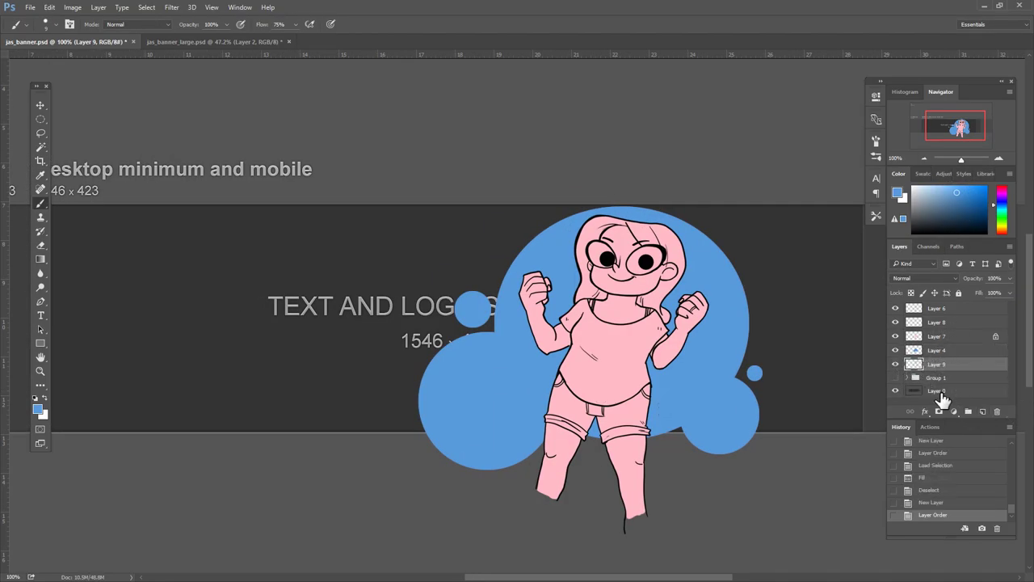
key(m)
drag(416, 206, 756, 540)
key(alt+BackSpace)
key(ctrl+d)
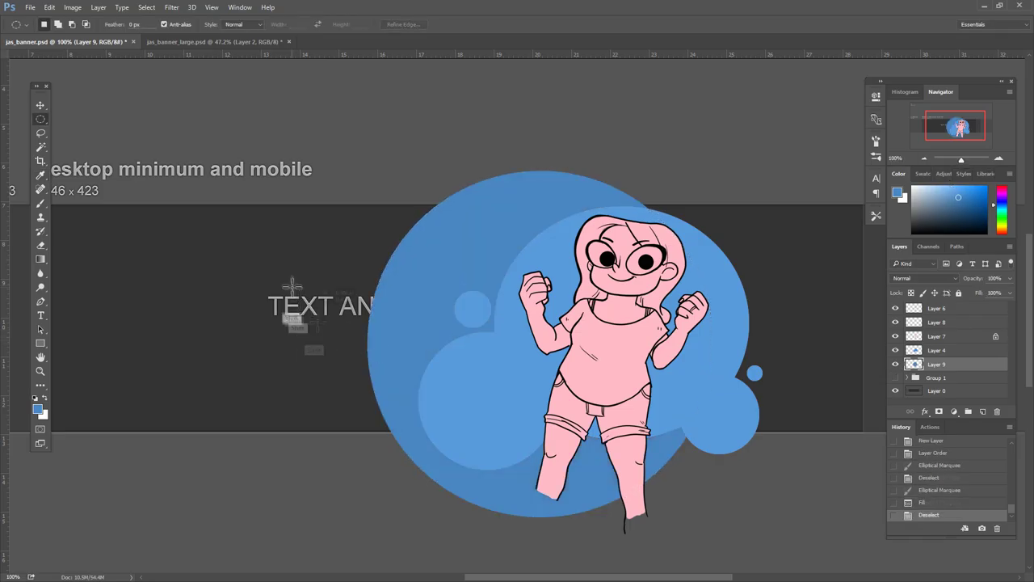
- Fill three more darker-blue circles on Layer 9: one upper left of the large circle, one behind its right side and one at the banner's lower left
drag(292, 285, 526, 369)
key(alt+BackSpace)
key(ctrl+d)
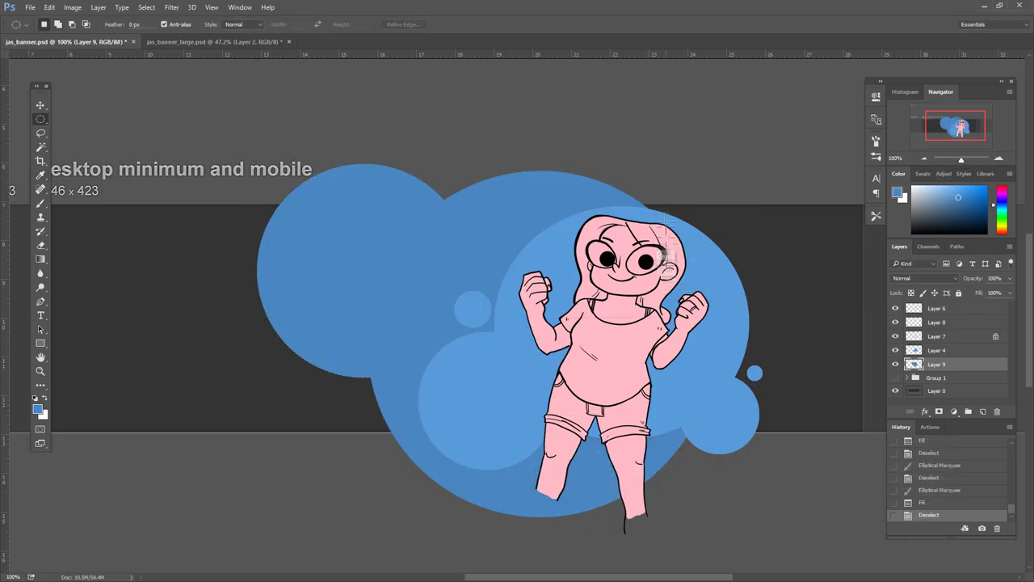
drag(667, 241, 842, 450)
key(alt+BackSpace)
key(ctrl+d)
drag(368, 557, 392, 531)
key(alt+BackSpace)
key(ctrl+d)
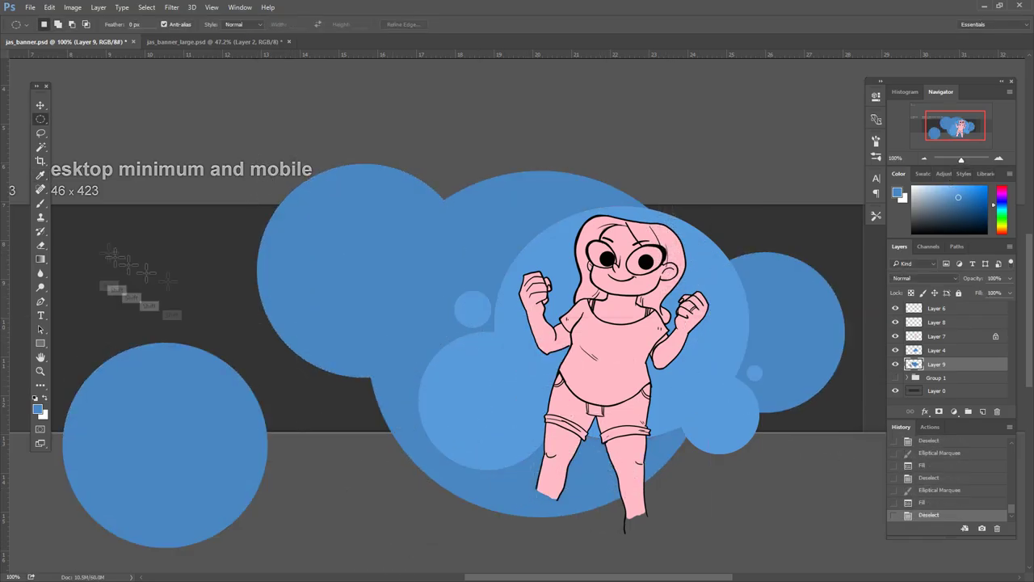
- Fill a small circle and a tiny circle in the same blue above the separate lower-left circle
mouse_move(119, 295)
mouse_down()
mouse_move(178, 353)
mouse_move(196, 343)
mouse_up()
key(alt+BackSpace)
key(ctrl+d)
key(alt+BackSpace)
key(ctrl+d)
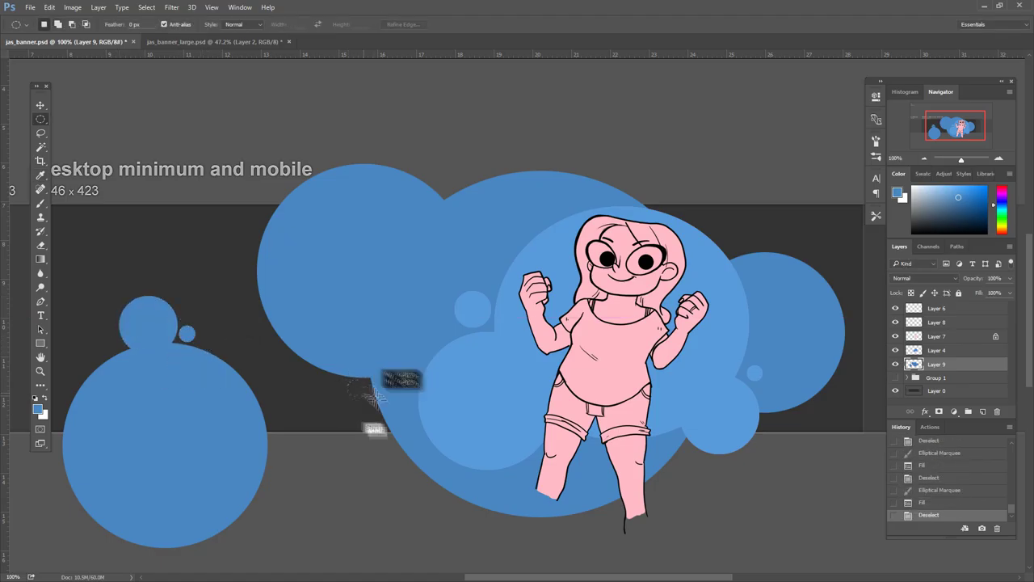
drag(347, 378, 383, 417)
key(alt+BackSpace)
key(ctrl+d)
drag(346, 369, 411, 458)
key(alt+BackSpace)
key(ctrl+d)
key(alt+BackSpace)
key(ctrl+d)
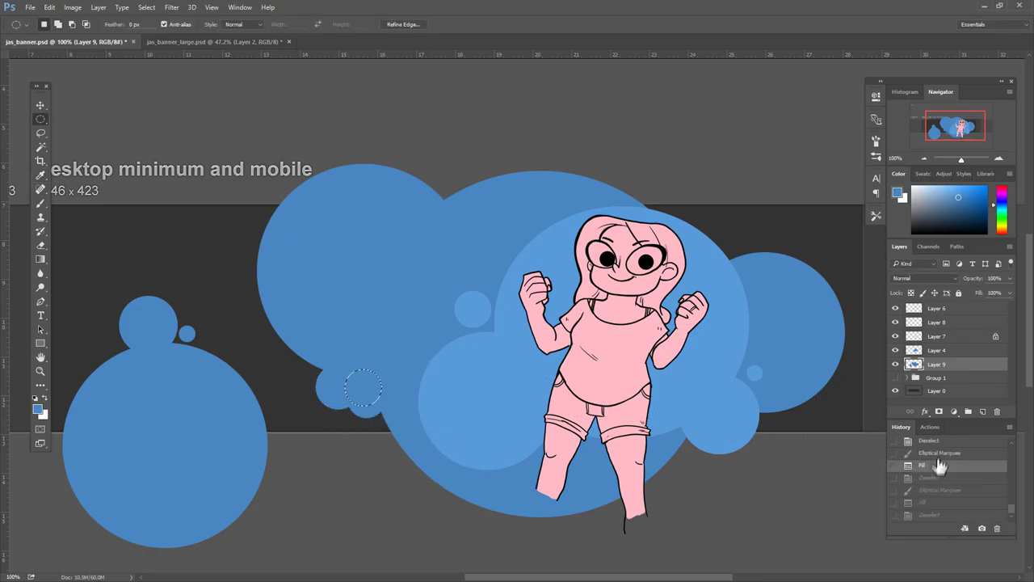
click(937, 458)
- Fill a medium circle in the notch at the large circle's left edge, with two small separate circles beside it
key(ctrl+d)
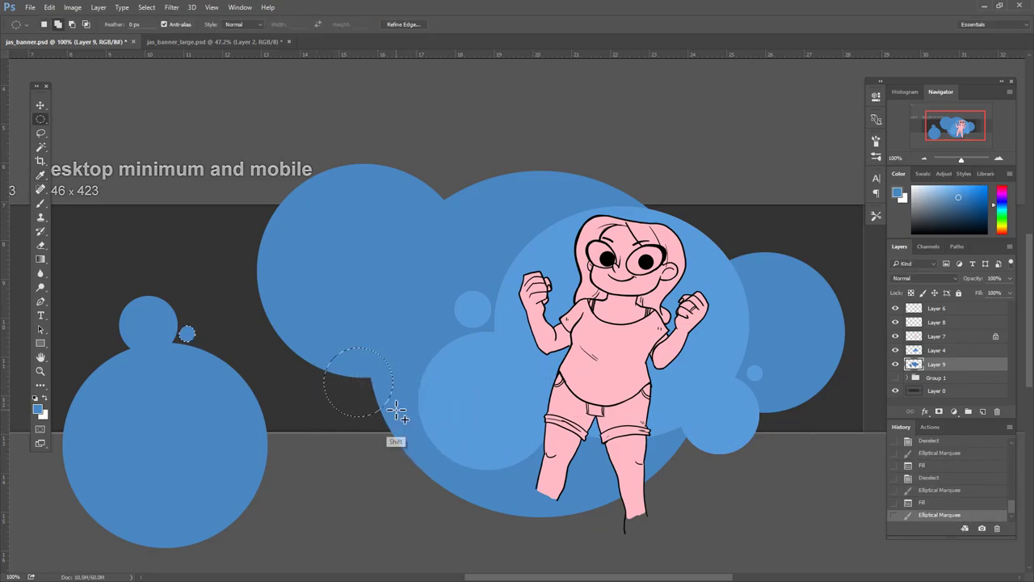
drag(292, 396, 317, 401)
key(alt+BackSpace)
key(ctrl+d)
key(alt+BackSpace)
key(ctrl+d)
key(alt+bracketright)
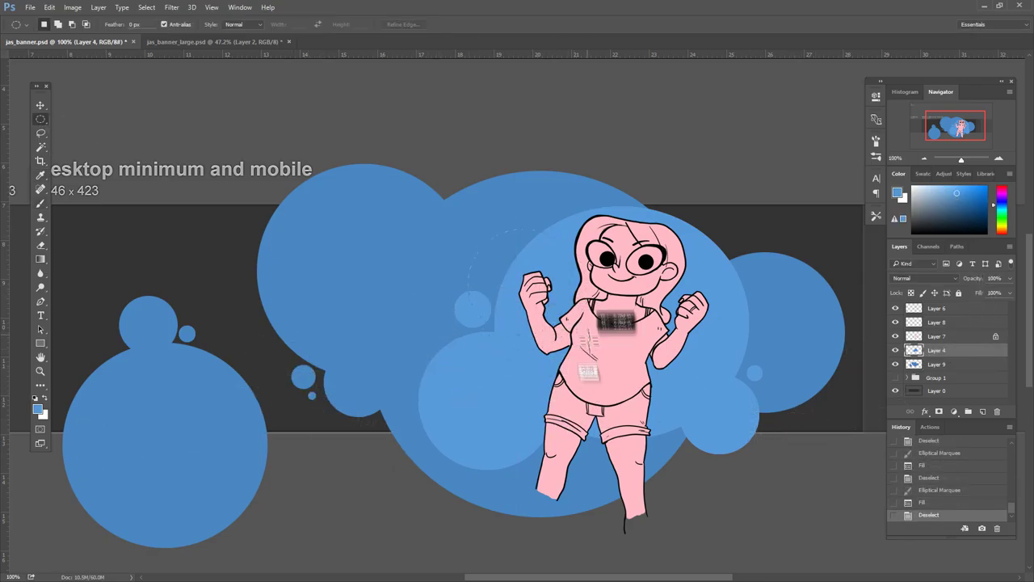
drag(580, 350, 469, 230)
key(alt+BackSpace)
key(ctrl+d)
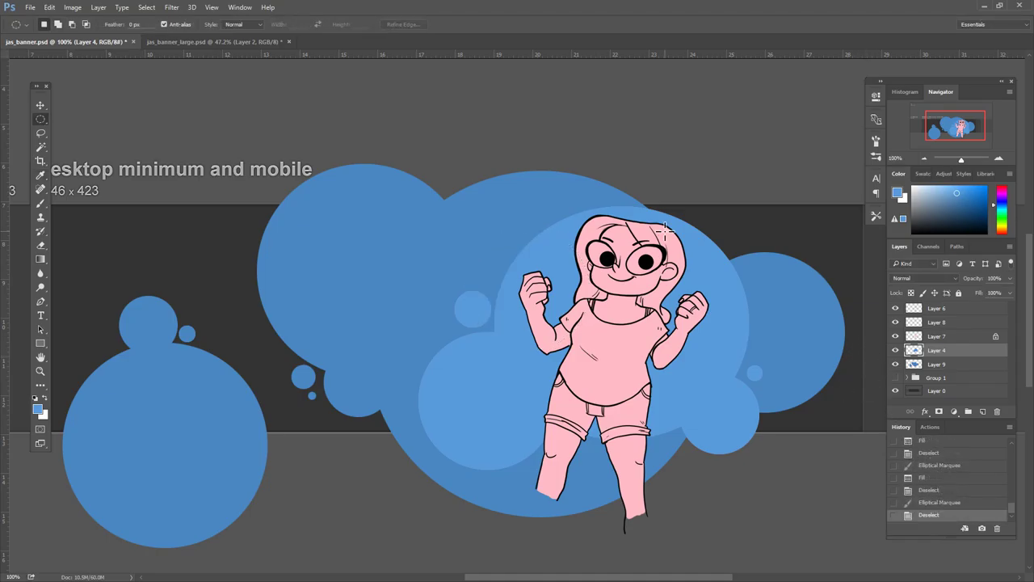
- Load the circle shapes on Layer 4 as a selection, refill them with a slightly lighter blue, and deselect
ctrl+click(913, 350)
key(alt+BackSpace)
key(ctrl+d)
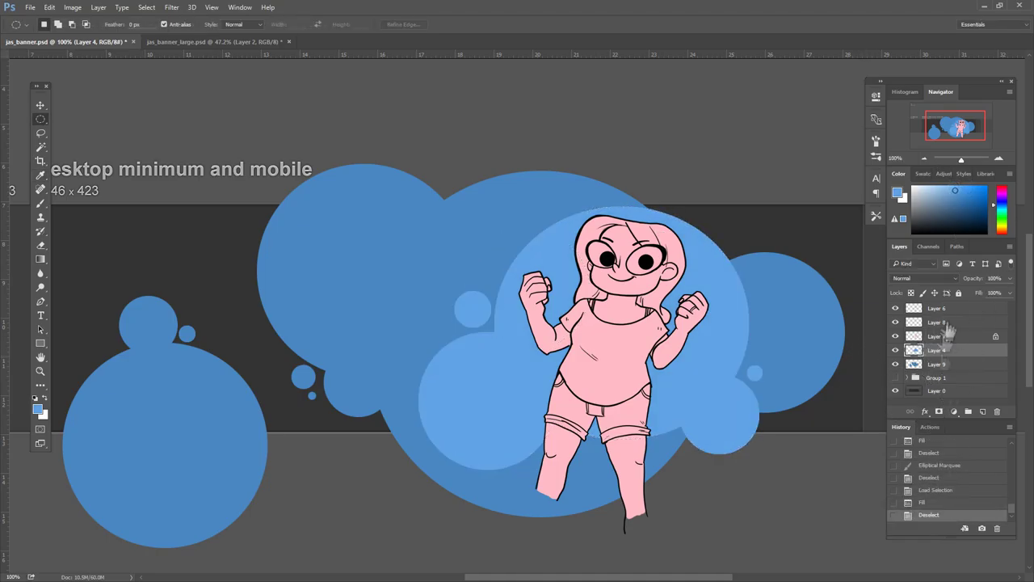
- Pick a dark reddish brown and paint the character's hair with the brush on Layer 7
click(937, 336)
scroll(616, 246, up, 5)
key(b)
click(921, 199)
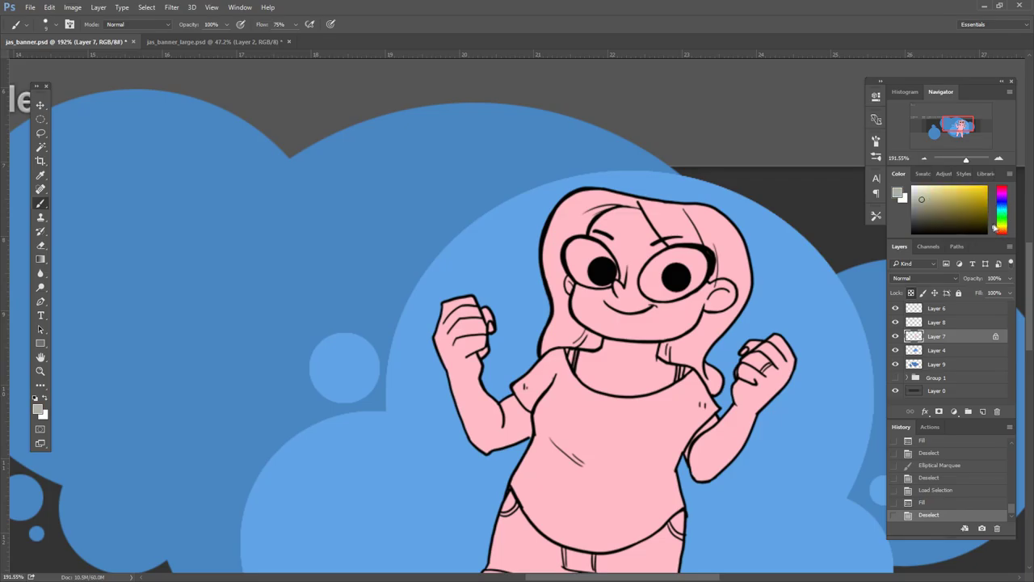
drag(921, 198, 954, 217)
mouse_move(602, 218)
mouse_down()
mouse_move(638, 198)
mouse_move(630, 356)
mouse_move(735, 274)
mouse_move(689, 220)
mouse_up()
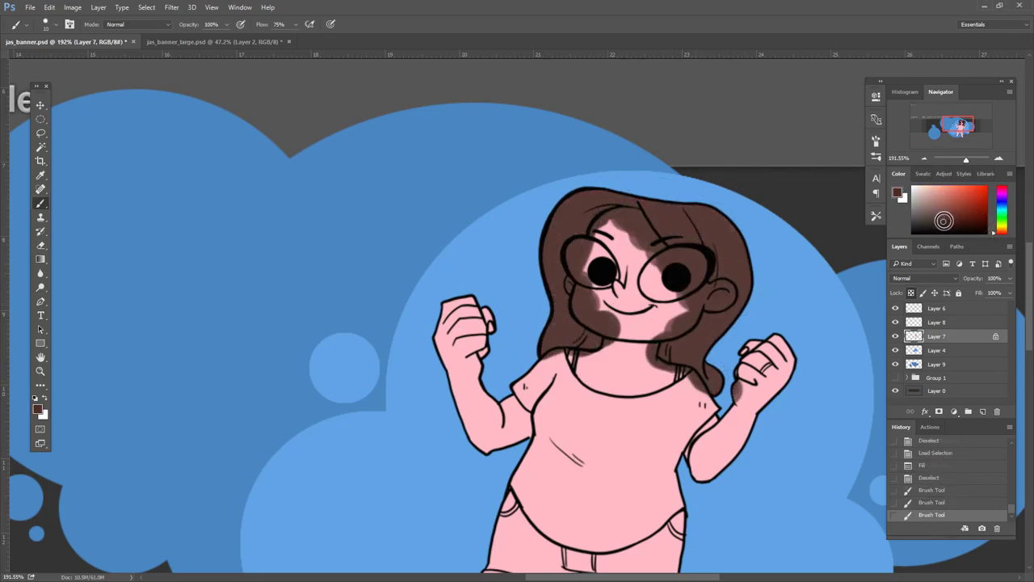
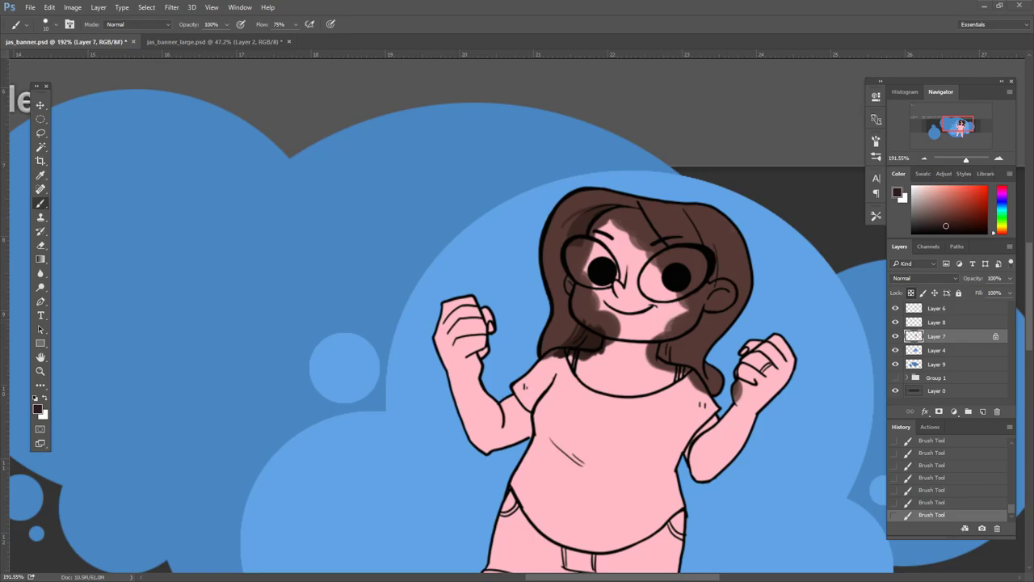
- Paint dark brown shadow strands into the hair beside the neck, below the character's large visible ear
alt+click(699, 342)
drag(693, 339, 696, 362)
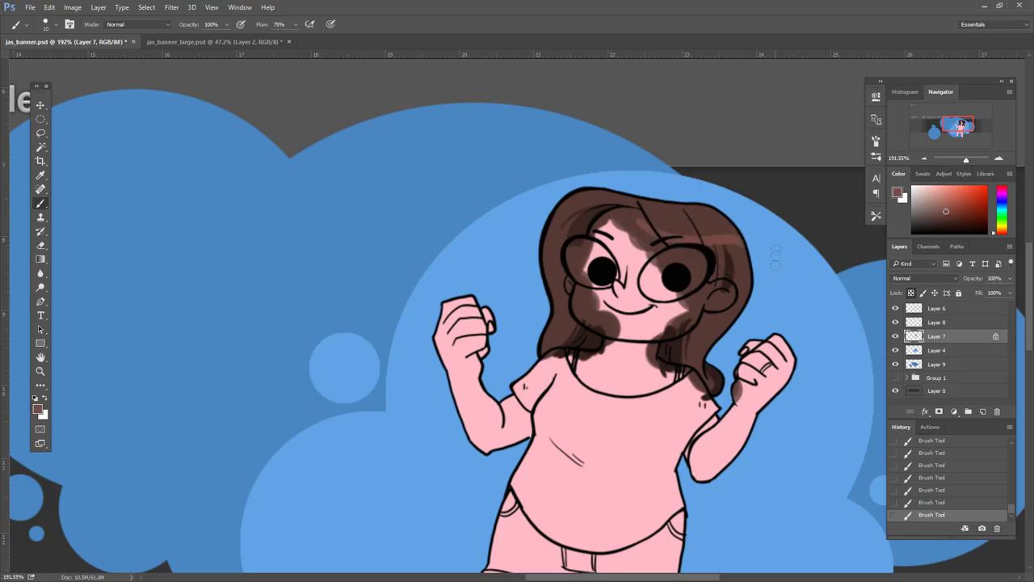
- Try orange-brown and blue highlight colours on the character's hair
alt+click(725, 249)
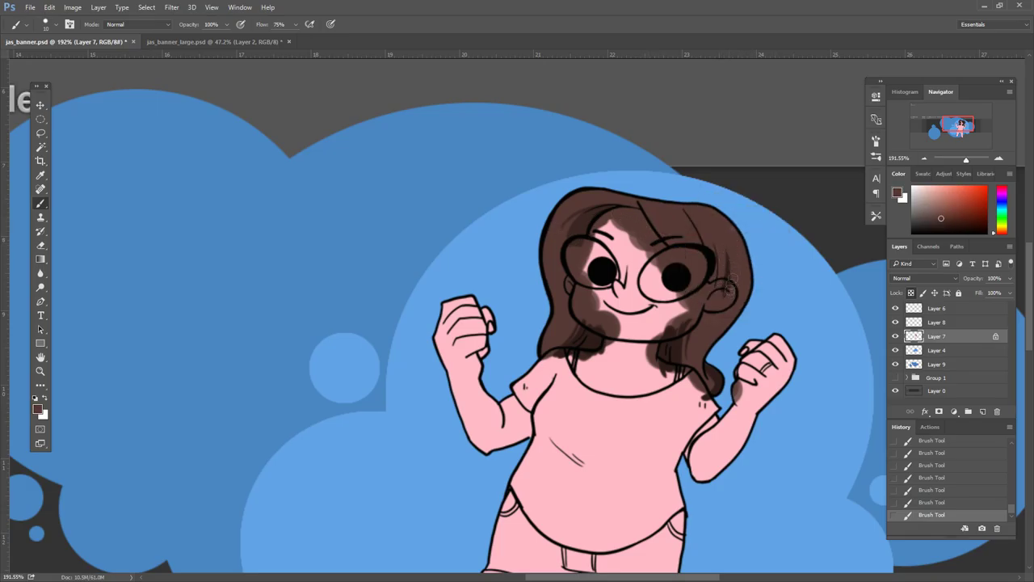
click(1002, 196)
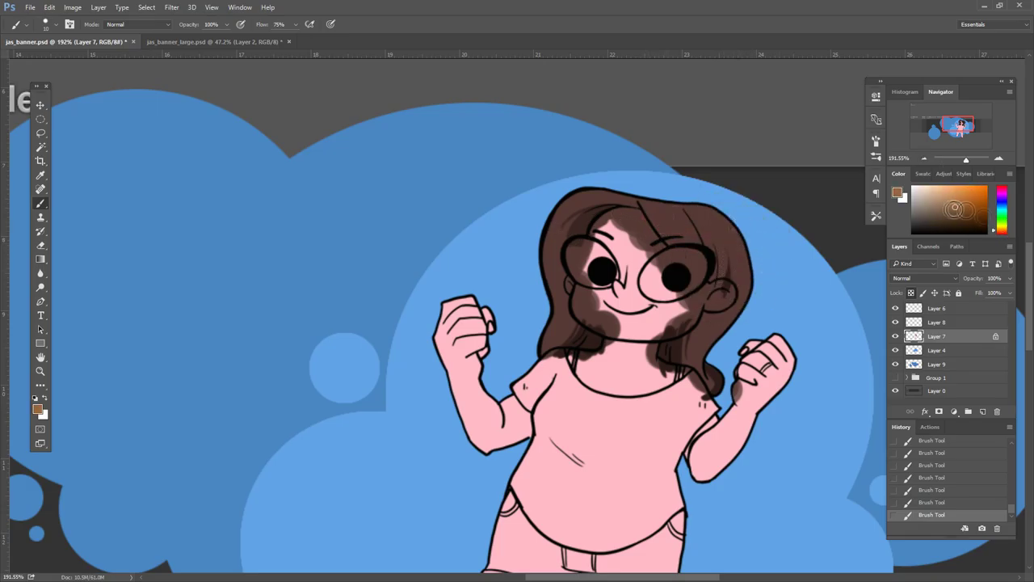
click(969, 210)
click(956, 205)
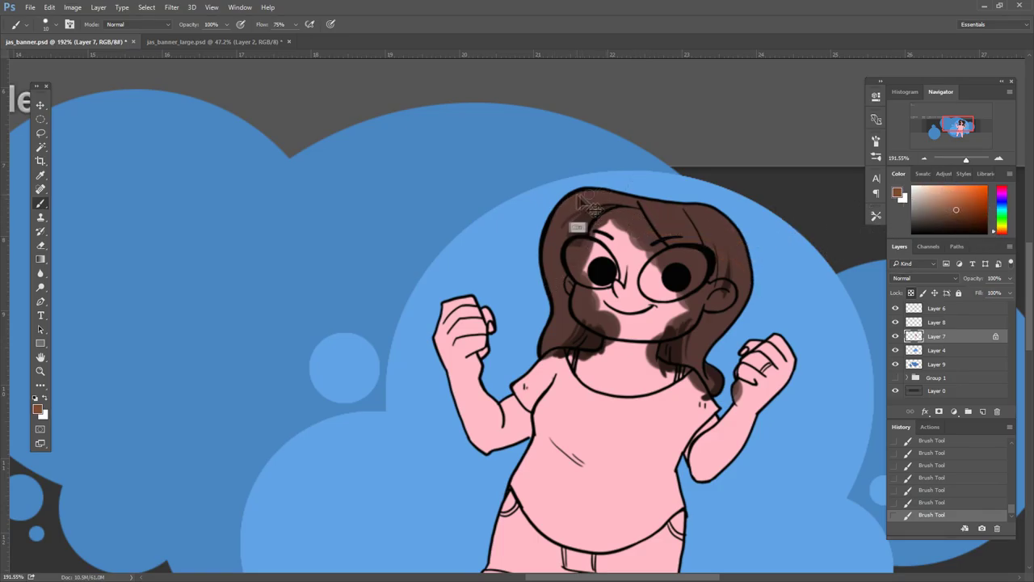
click(1002, 206)
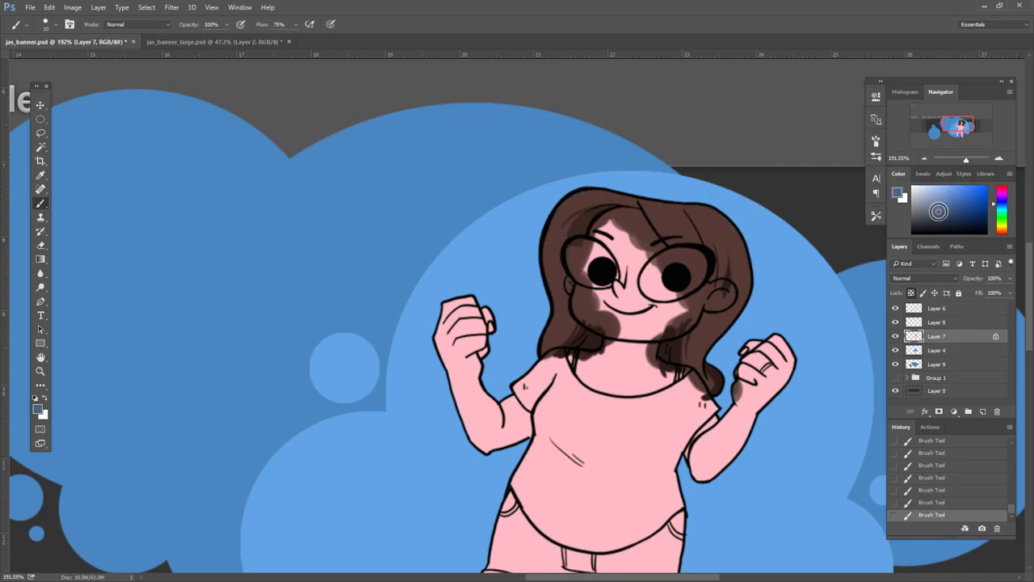
drag(548, 241, 549, 270)
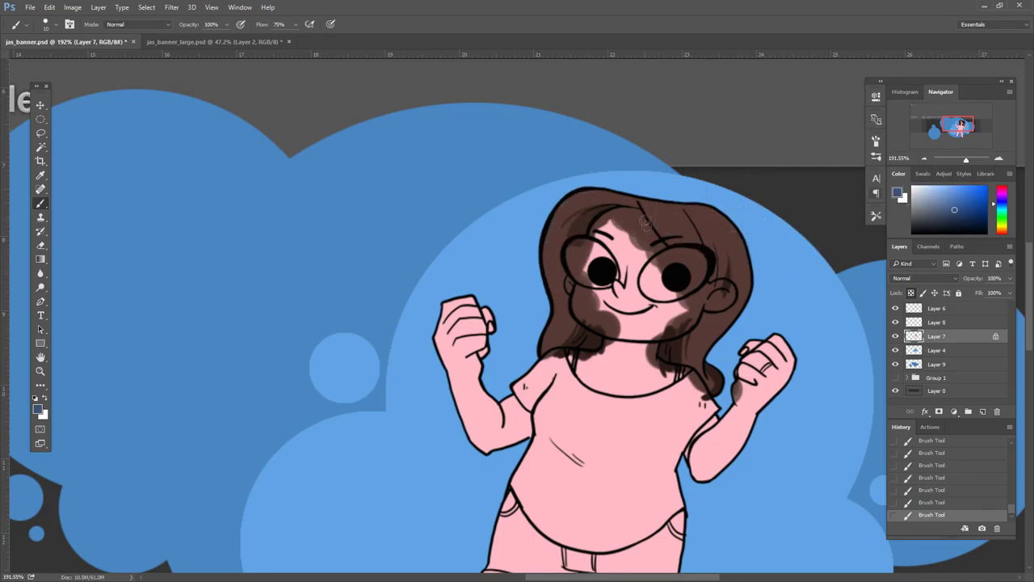
- Paint an orange-brown highlight band across the top of the hair and break it up with strands of the base brown
click(1002, 230)
click(967, 215)
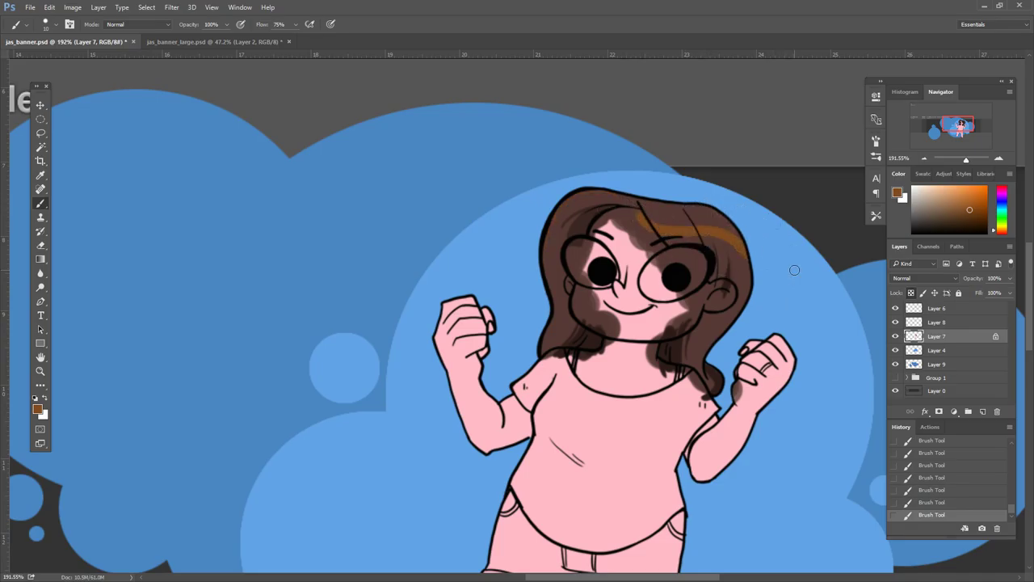
drag(639, 217, 732, 229)
alt+click(732, 229)
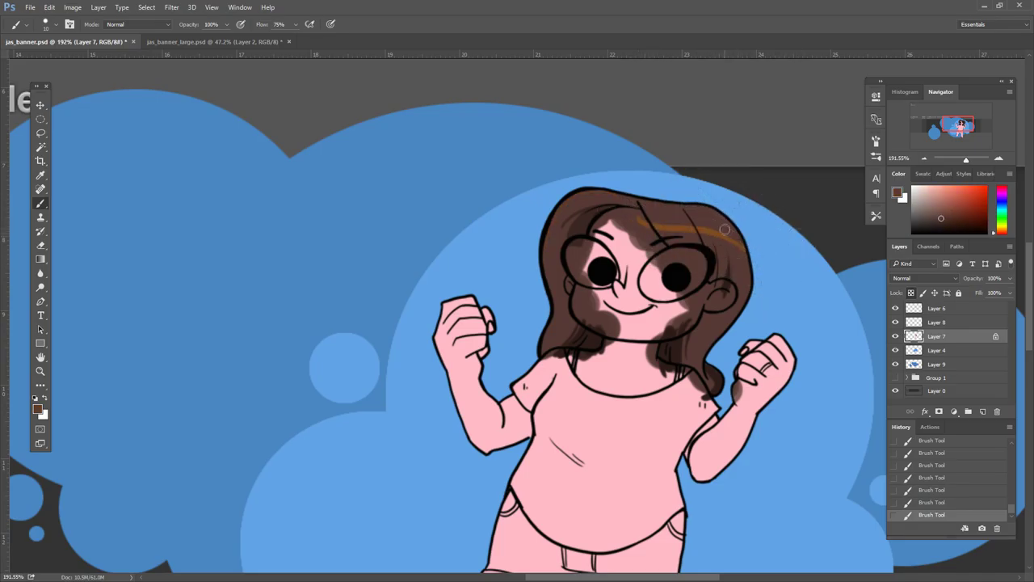
alt+click(698, 222)
alt+click(674, 219)
- Choose a peach-orange skin tone and paint it over the character's forehead, nose, cheek and chin
click(937, 191)
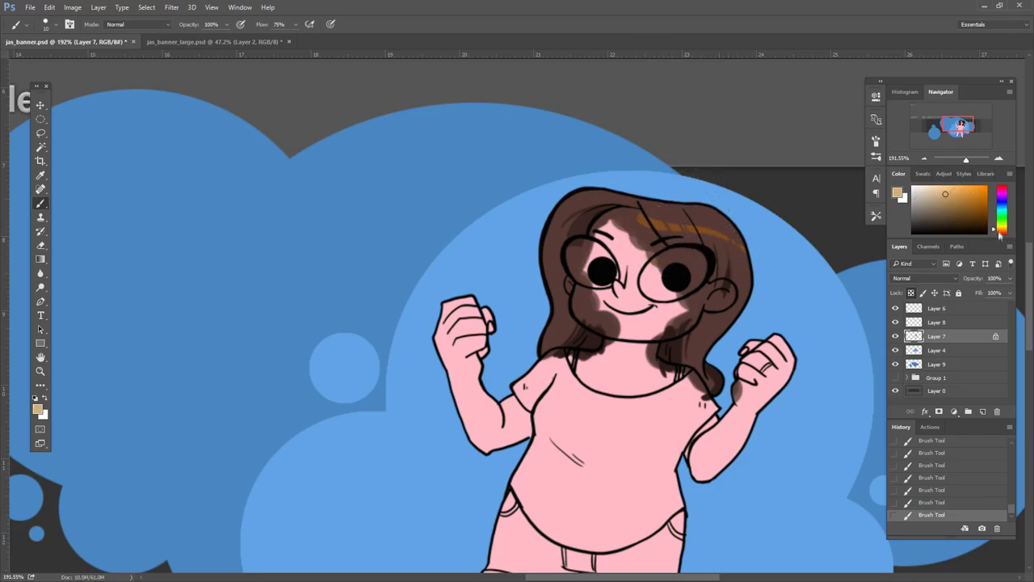
mouse_move(639, 270)
mouse_down()
mouse_move(583, 300)
mouse_move(596, 358)
mouse_move(569, 288)
mouse_move(634, 327)
mouse_move(638, 307)
mouse_up()
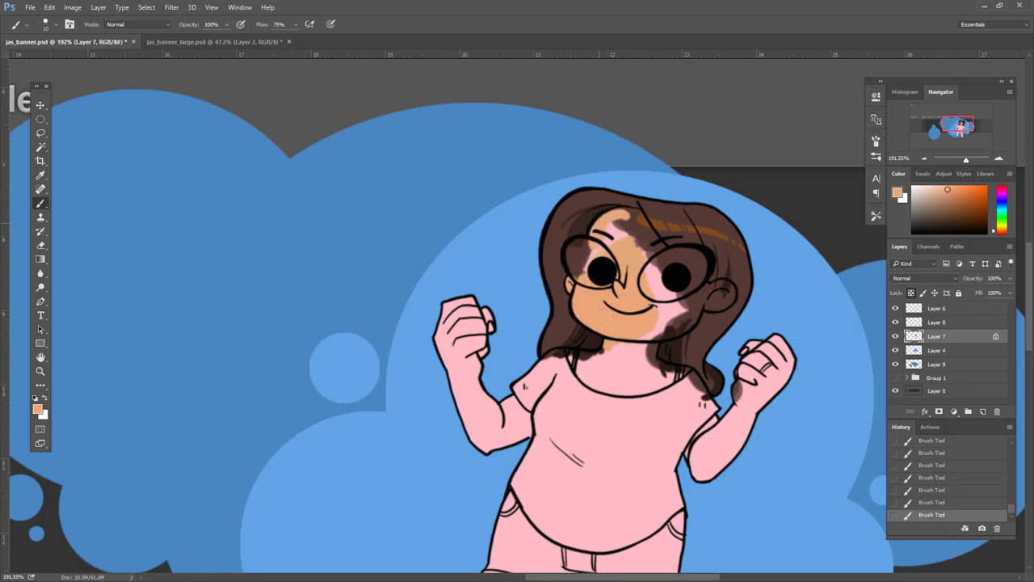
scroll(615, 235, up, 5)
mouse_move(638, 173)
mouse_down()
mouse_move(675, 185)
mouse_move(719, 259)
mouse_move(659, 203)
mouse_move(610, 238)
mouse_up()
- Save the document as jas_banner.psd, replacing the existing file
click(30, 8)
click(48, 102)
key(Return)
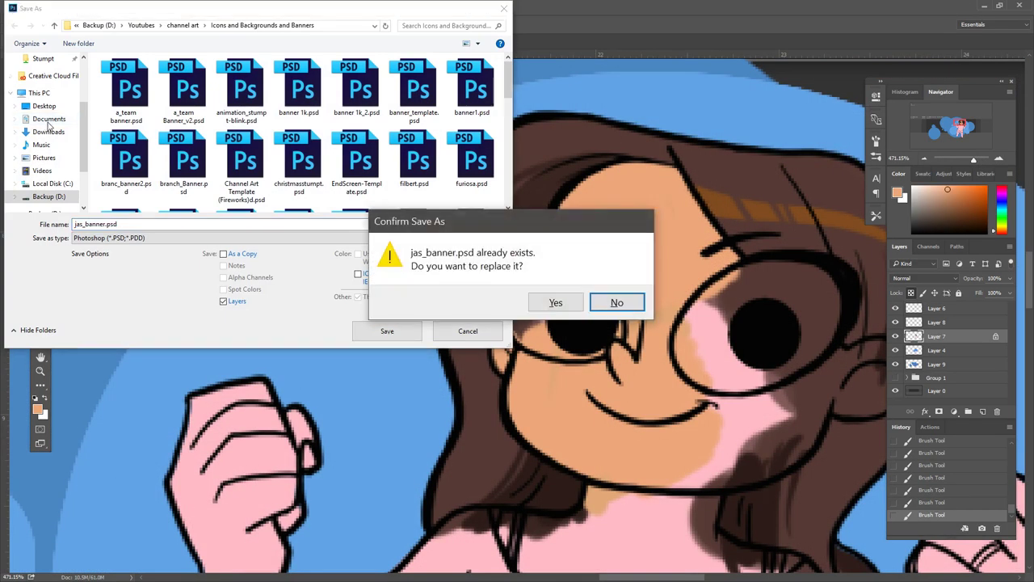
key(y)
- Fill the rest of the face, the ears, the neck and the upper chest with the peach-orange skin tone
scroll(517, 324, right, 3)
mouse_move(663, 355)
mouse_down()
mouse_move(687, 379)
mouse_move(670, 412)
mouse_up()
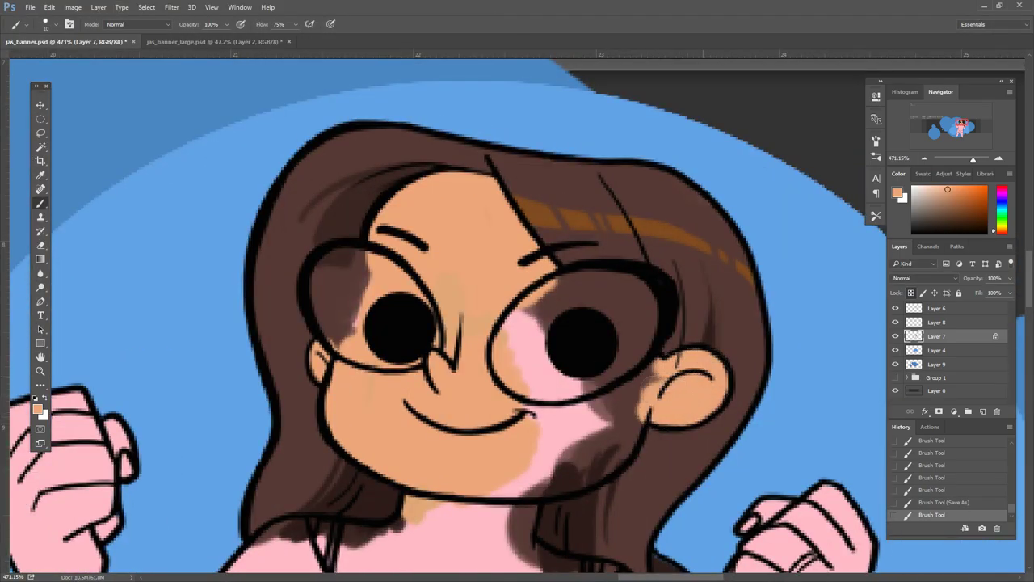
mouse_move(614, 380)
mouse_down()
mouse_move(606, 461)
mouse_move(557, 444)
mouse_move(558, 372)
mouse_move(606, 242)
mouse_up()
mouse_move(379, 412)
mouse_down()
mouse_move(461, 420)
mouse_move(582, 404)
mouse_move(614, 460)
mouse_move(452, 493)
mouse_move(515, 494)
mouse_up()
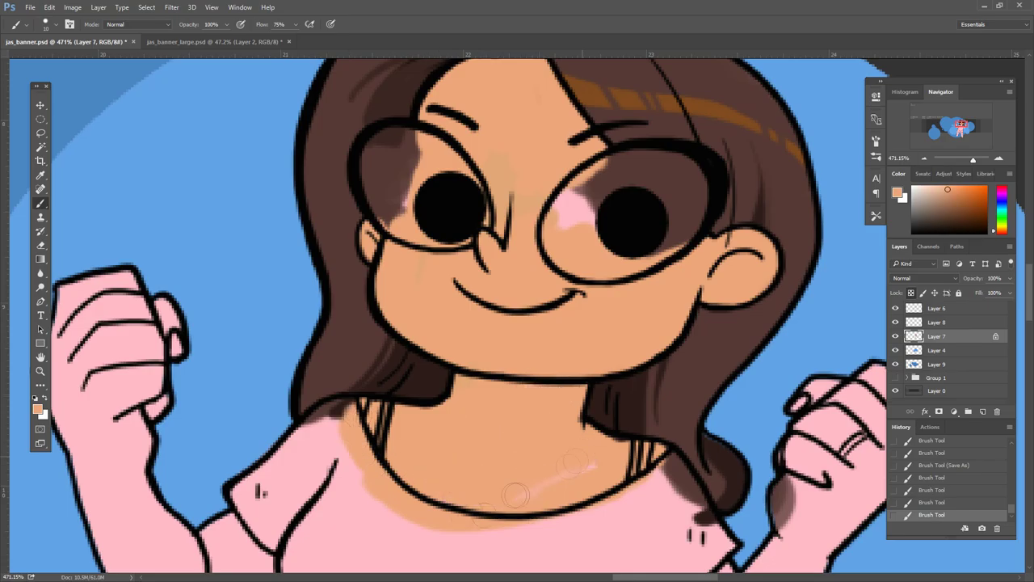
- Paint the areas around both black pupils inside the eye outlines white
scroll(514, 494, up, 3)
key(x)
mouse_move(379, 218)
mouse_down()
mouse_move(404, 222)
mouse_move(400, 293)
mouse_move(417, 305)
mouse_move(473, 279)
mouse_move(444, 238)
mouse_move(453, 275)
mouse_up()
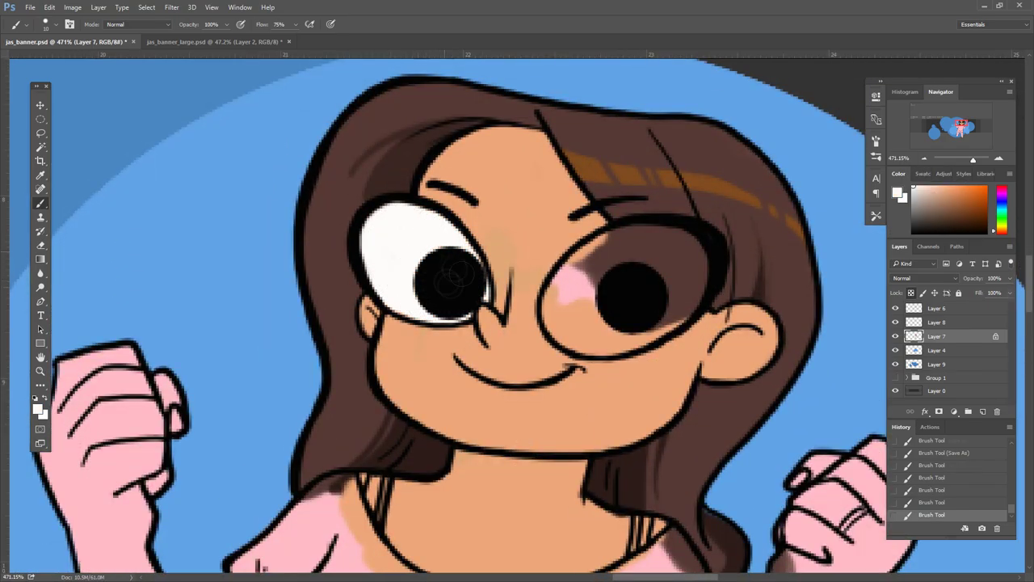
mouse_move(633, 235)
mouse_down()
mouse_move(571, 338)
mouse_move(635, 340)
mouse_move(592, 273)
mouse_move(624, 297)
mouse_move(646, 258)
mouse_up()
- Add thin orange-brown highlights along the outer edge and crown of the hair with a smaller brush
scroll(567, 253, down, 5)
key(x)
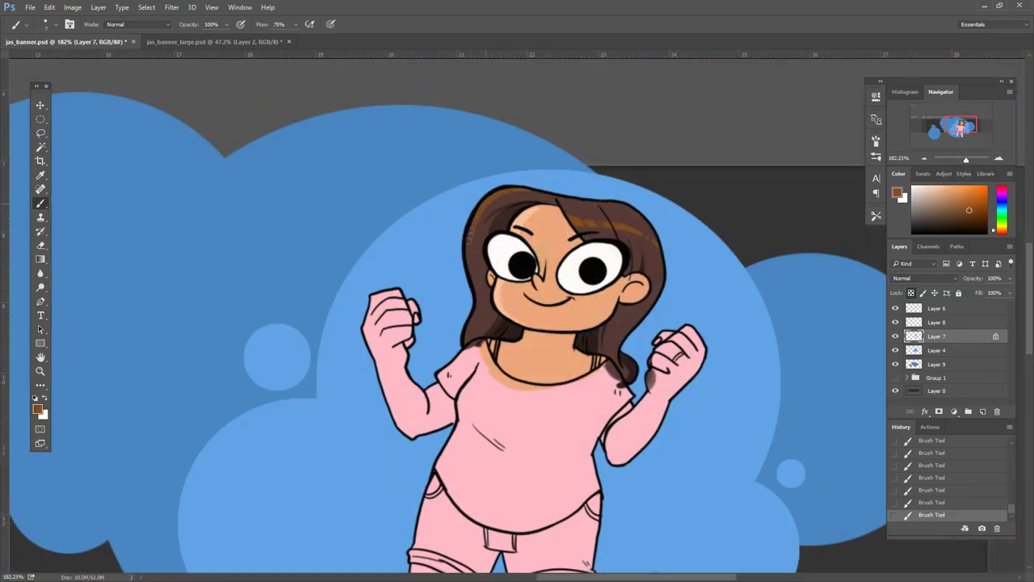
alt+click(497, 198)
- Paint a lighter peach highlight on the forehead and a reddish-pink blush on the cheek below the eye
alt+click(504, 287)
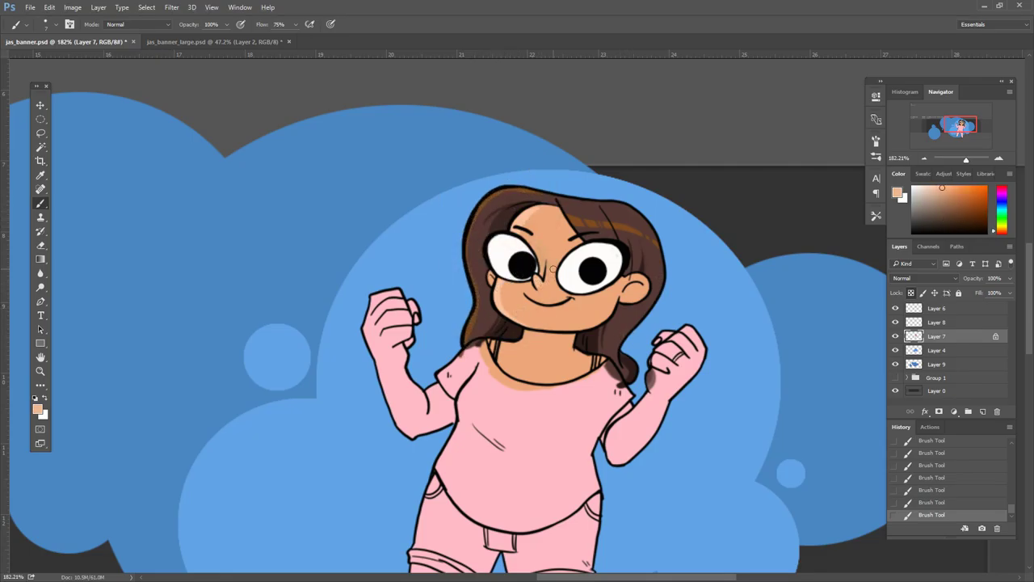
drag(539, 212, 529, 226)
click(1002, 233)
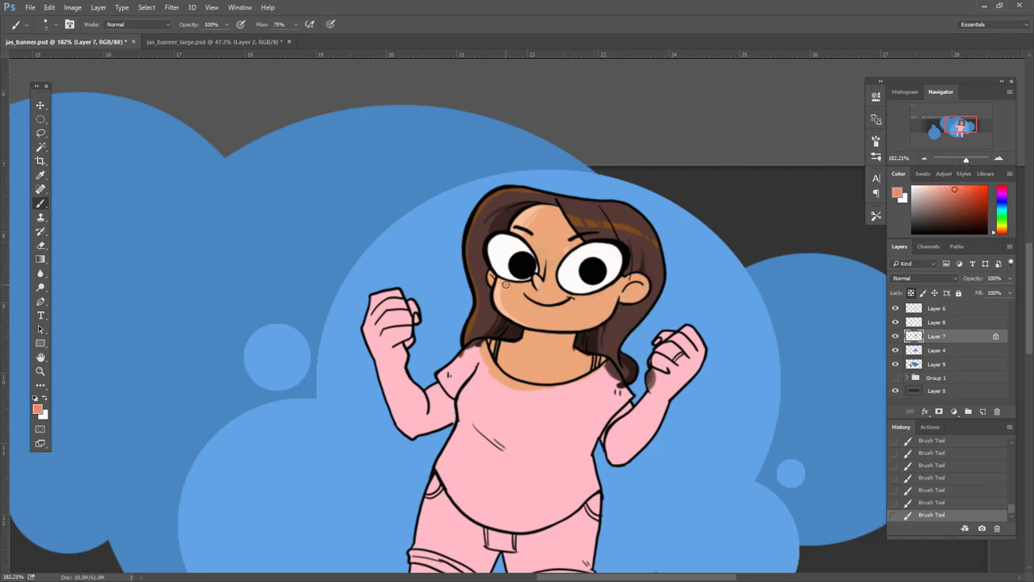
drag(593, 297, 622, 295)
- Shade the neck under the chin with a darker brown skin tone
alt+click(529, 341)
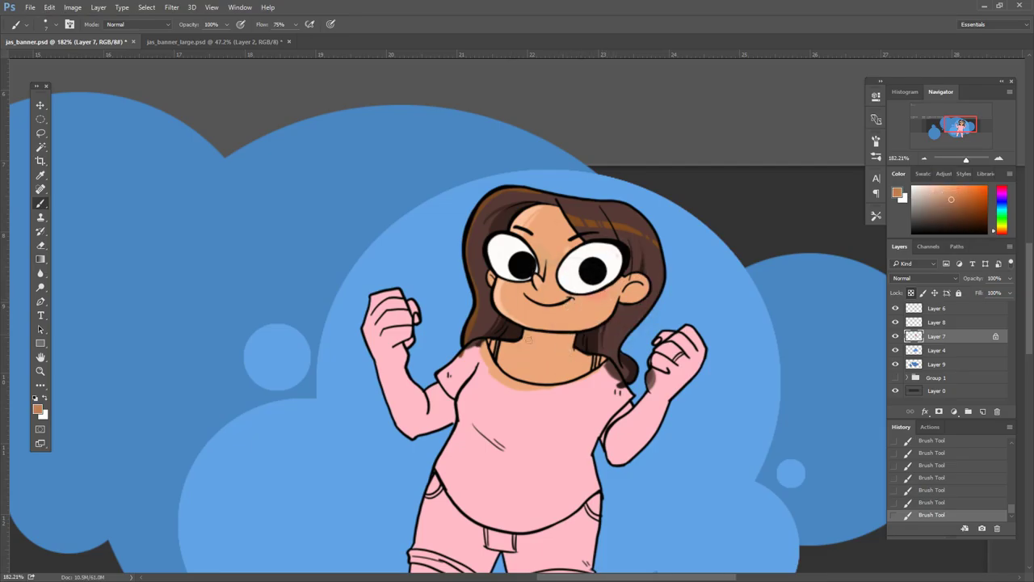
alt+click(540, 335)
drag(530, 277, 574, 315)
alt+click(519, 328)
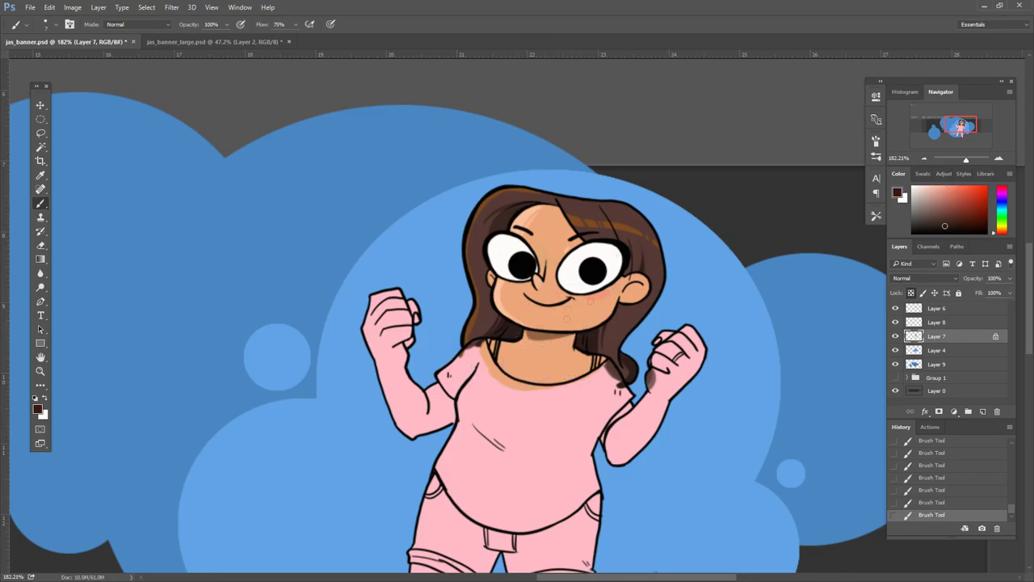
alt+click(566, 319)
- Fill both arms, hands and legs with the base peach-orange skin tone using a larger brush
alt+click(554, 363)
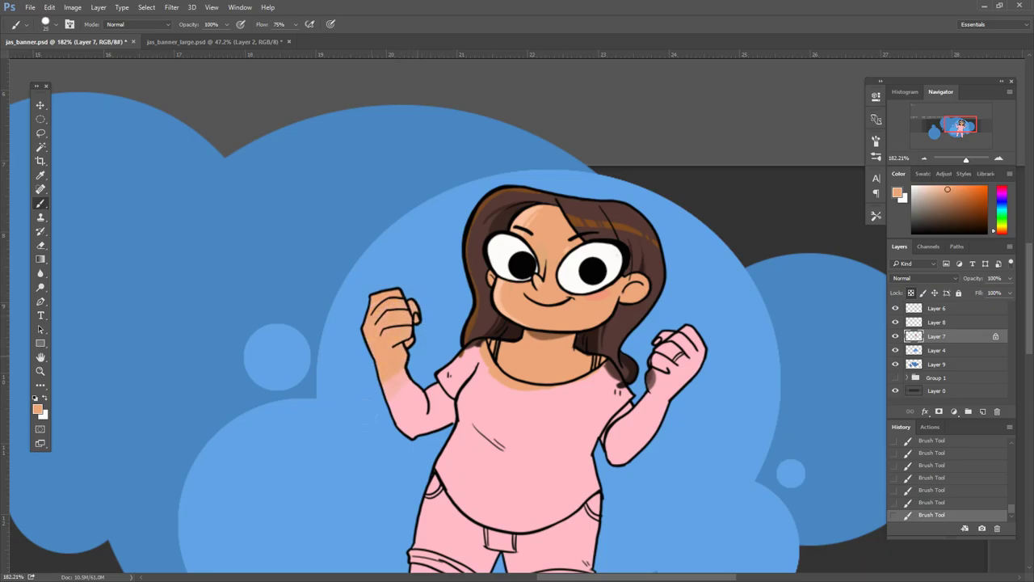
drag(598, 453, 661, 388)
drag(525, 387, 493, 509)
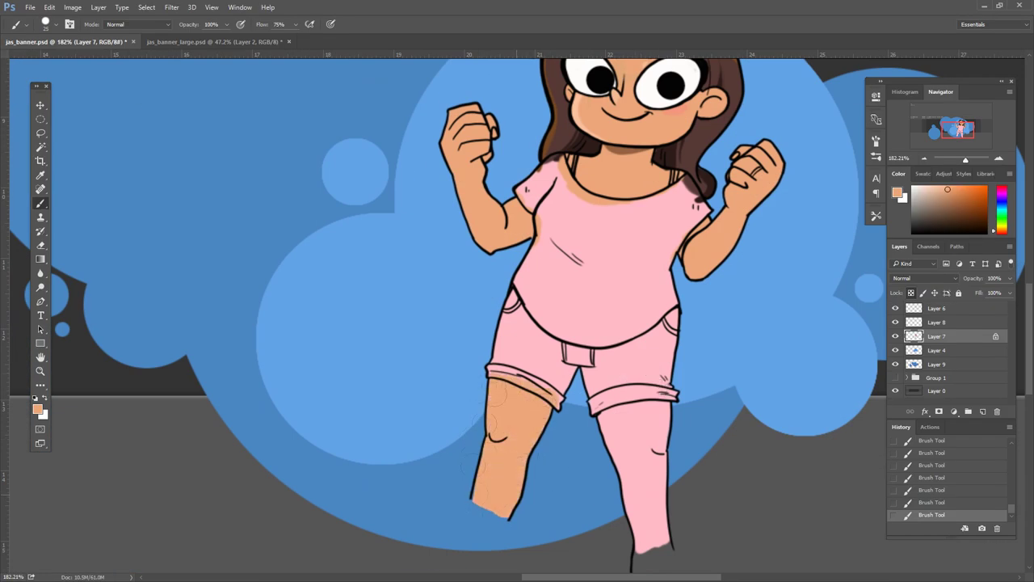
drag(638, 404, 638, 541)
- Paint lighter peach highlights along the raised arm, the hand, the neck and the upper chest
drag(646, 129, 614, 254)
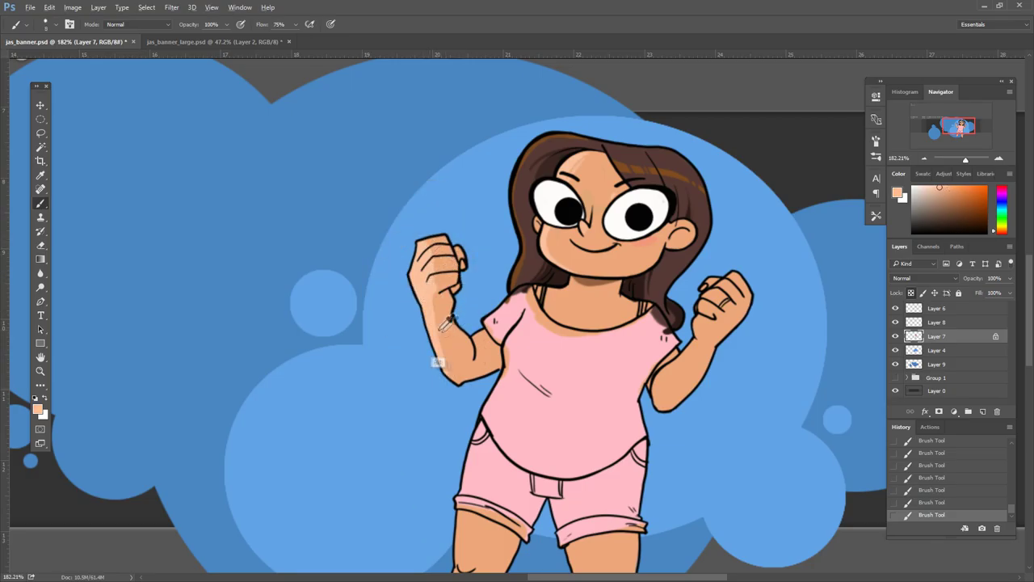
alt+click(441, 329)
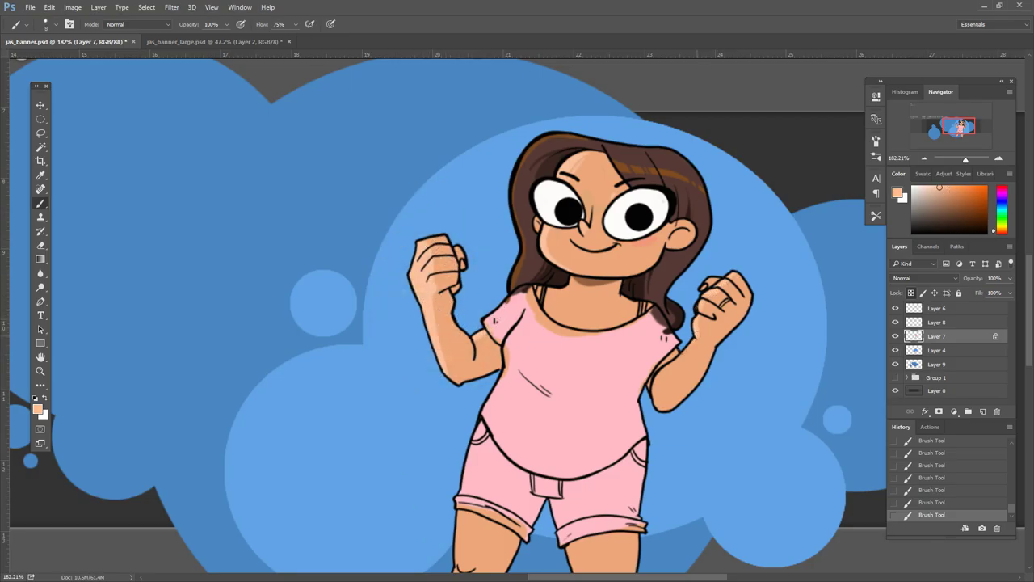
alt+click(467, 314)
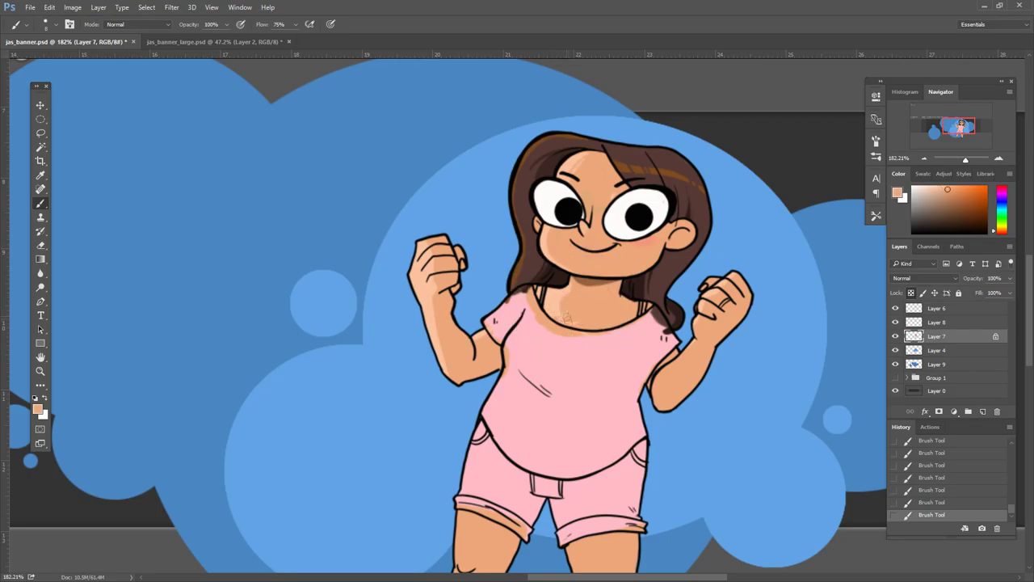
drag(581, 312, 575, 296)
- Add brown shadows on the skin at the sleeves and below the shorts' cuffs, and light peach highlights along the leg
alt+click(594, 279)
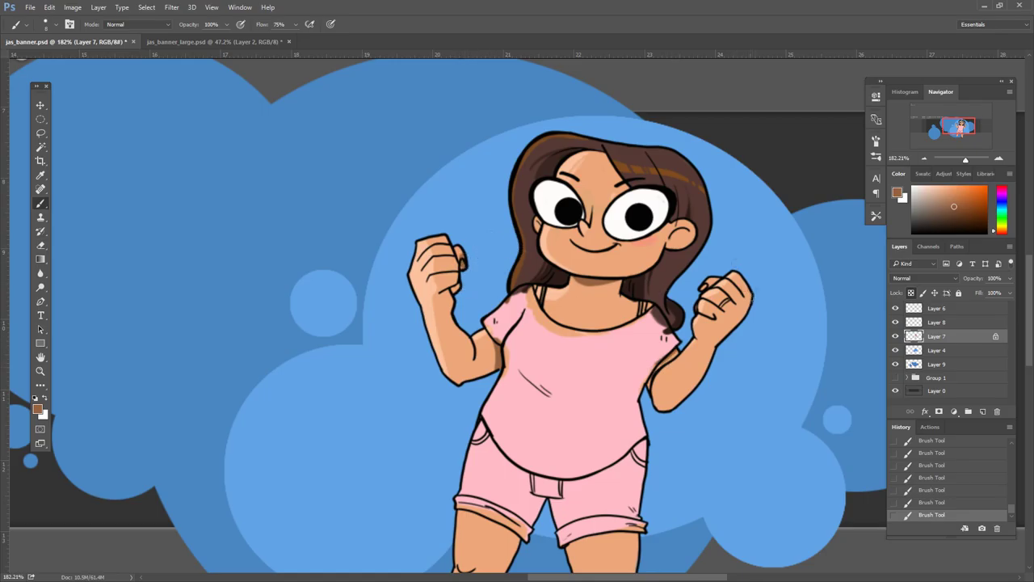
drag(632, 517, 662, 420)
alt+click(553, 160)
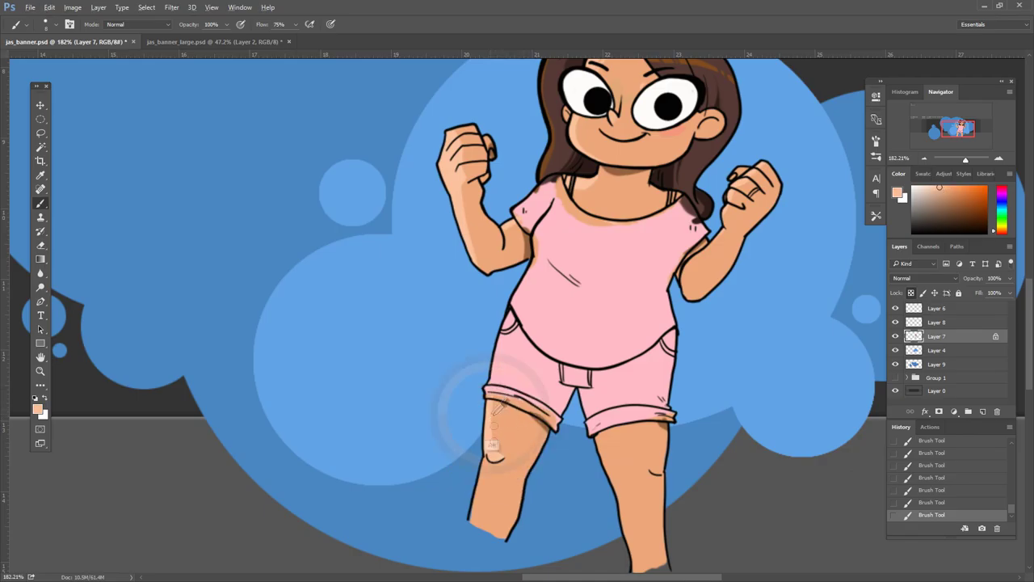
drag(464, 411, 488, 457)
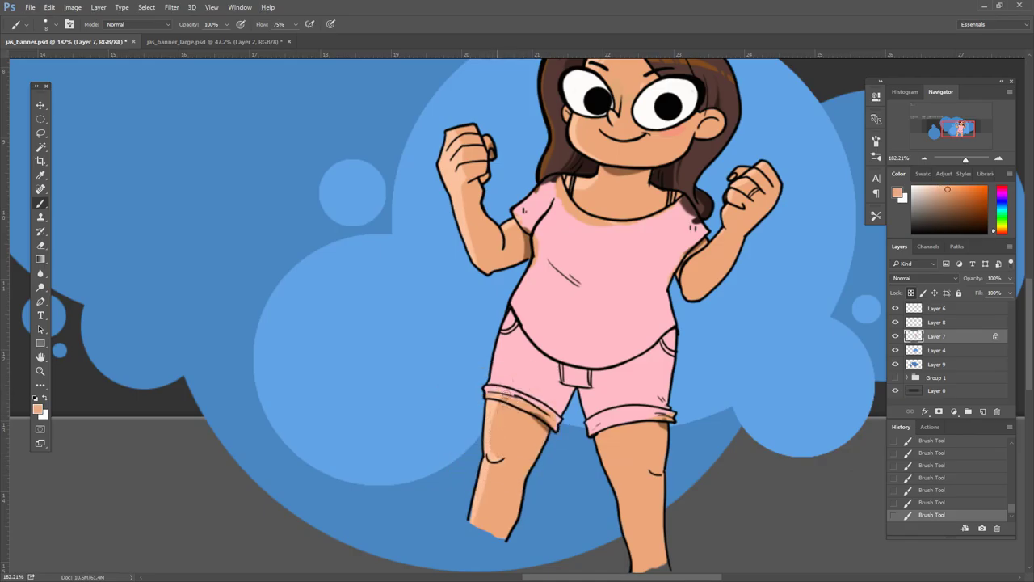
- Paint the whole shirt, including both sleeves, a dark warm grey
scroll(618, 492, up, 5)
alt+click(533, 319)
mouse_move(523, 319)
mouse_down()
mouse_move(546, 327)
mouse_move(520, 427)
mouse_up()
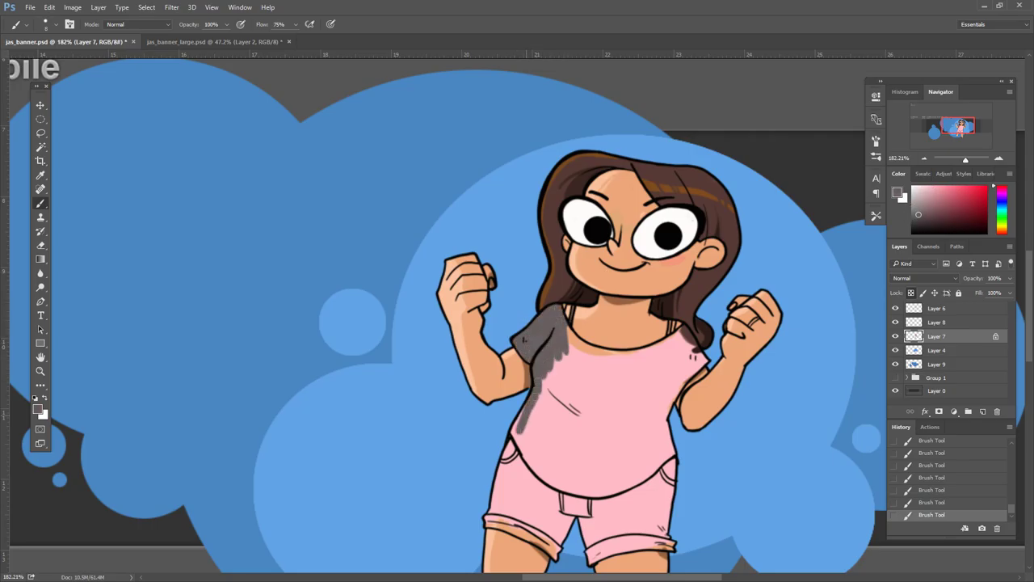
mouse_move(564, 328)
mouse_down()
mouse_move(694, 350)
mouse_move(648, 468)
mouse_move(527, 454)
mouse_move(582, 470)
mouse_move(567, 353)
mouse_move(534, 452)
mouse_move(595, 363)
mouse_move(678, 380)
mouse_up()
alt+click(659, 333)
mouse_move(550, 372)
mouse_down()
mouse_move(647, 441)
mouse_move(663, 380)
mouse_up()
- Create a new layer directly above Layer 7
click(982, 411)
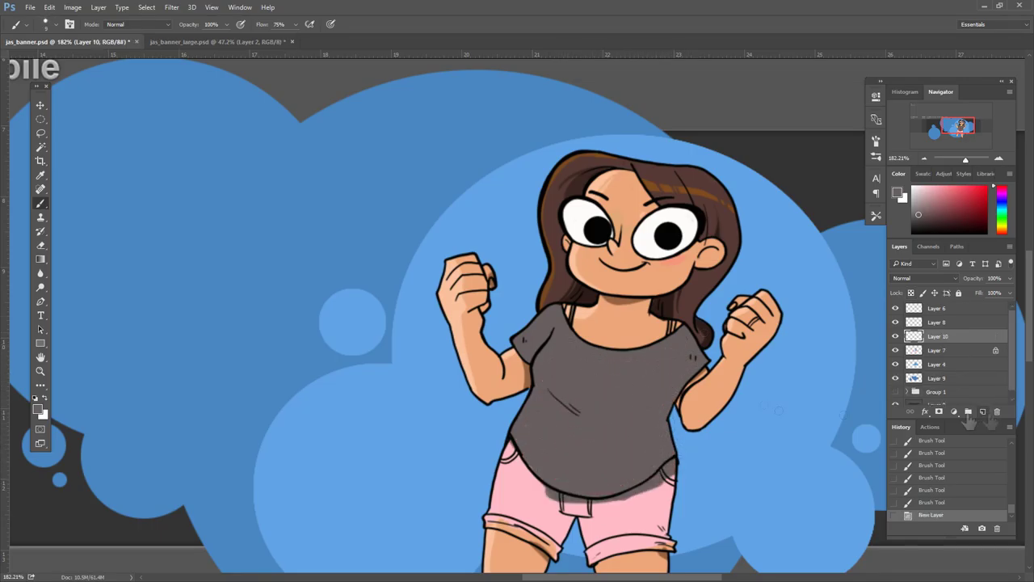
- Try white blotchy and speckled textures on the shirt with different textured brushes
click(56, 24)
double_click(48, 137)
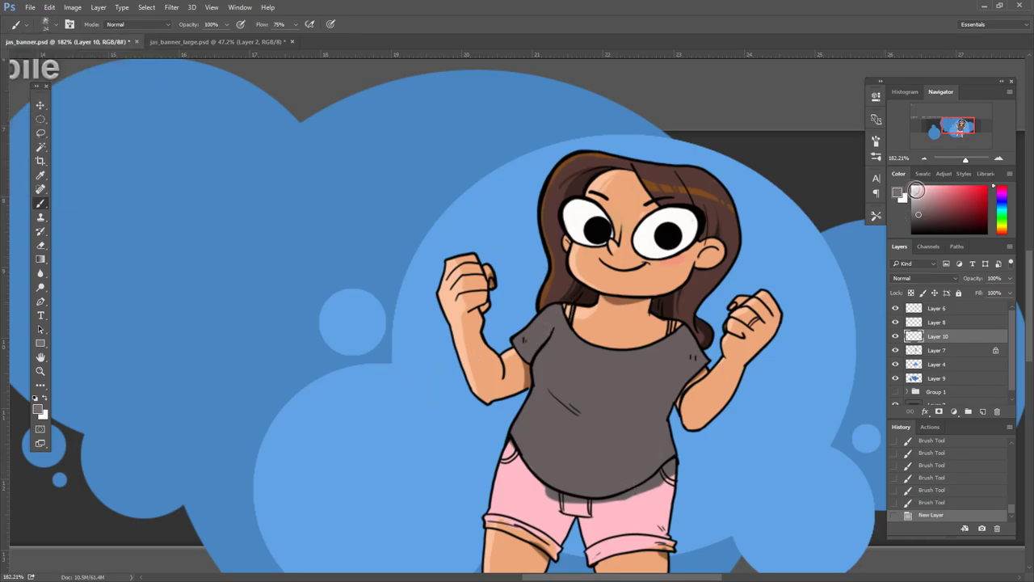
click(913, 187)
drag(594, 353, 565, 380)
drag(614, 331, 687, 404)
drag(525, 324, 566, 485)
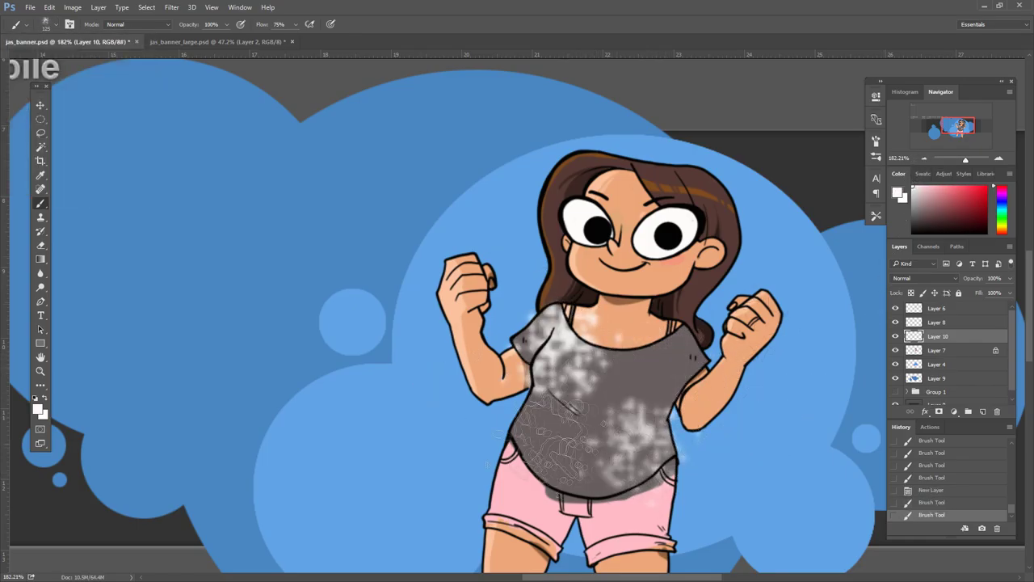
drag(630, 316, 711, 387)
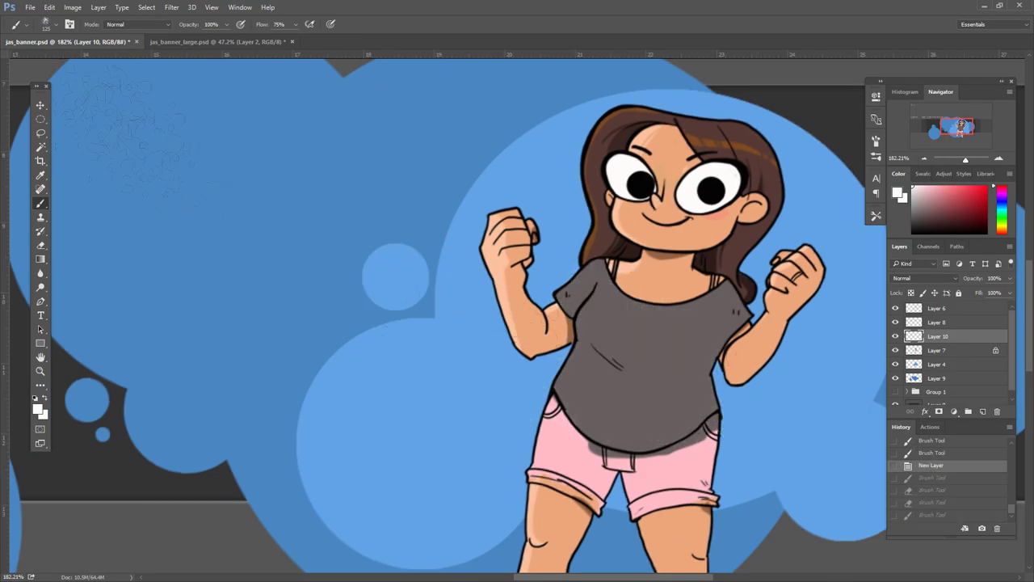
click(56, 24)
double_click(76, 147)
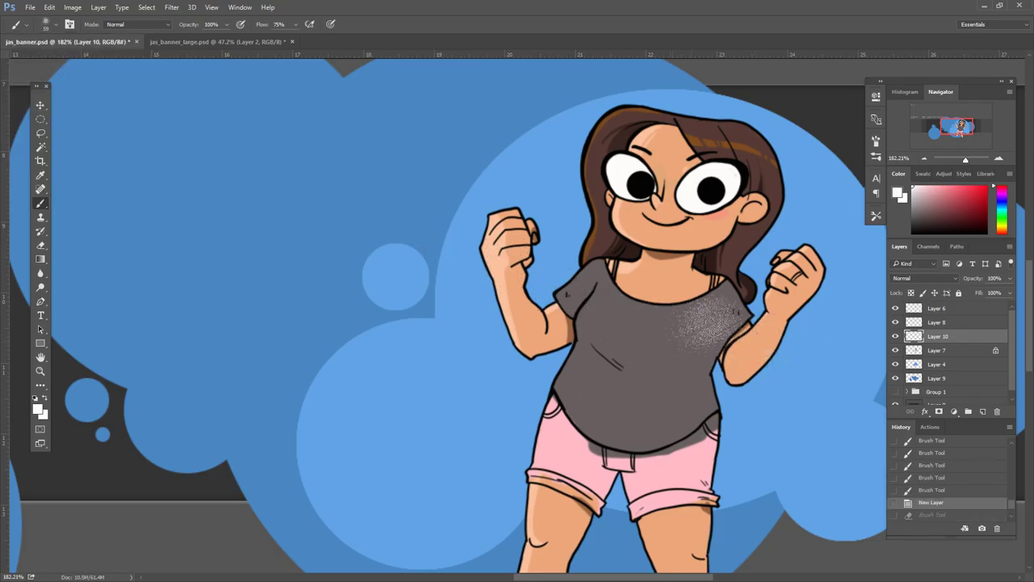
- Cover the shirt and sleeve on Layer 10 with white blotches and fine speckles using textured brushes
click(55, 24)
double_click(80, 154)
mouse_move(687, 307)
mouse_down()
mouse_move(695, 355)
mouse_move(688, 338)
mouse_up()
key(e)
mouse_move(614, 307)
mouse_down()
mouse_move(663, 339)
mouse_move(598, 372)
mouse_move(622, 280)
mouse_up()
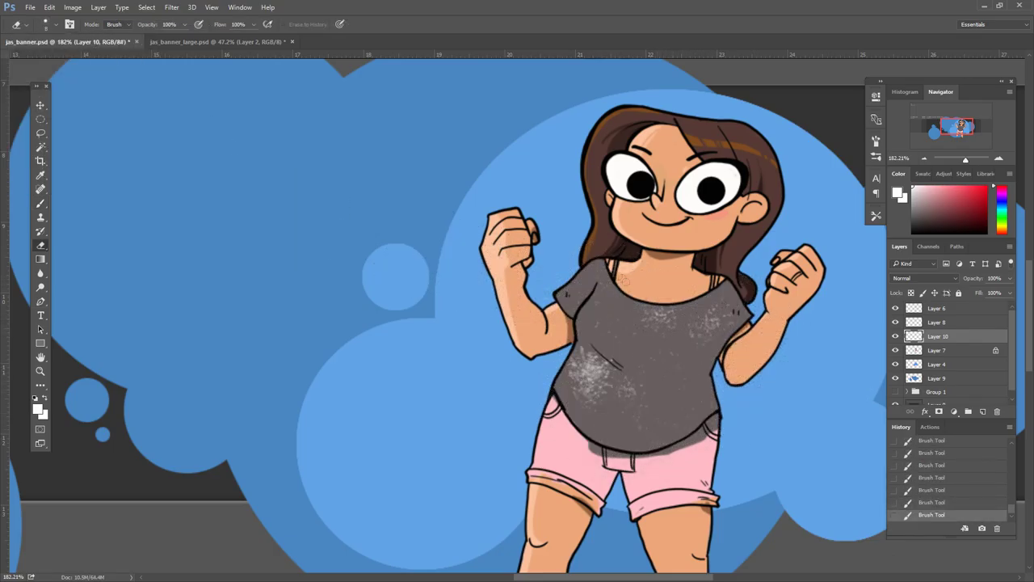
key(ctrl+alt+z)
key(ctrl+alt+z)
key(b)
drag(695, 339, 662, 436)
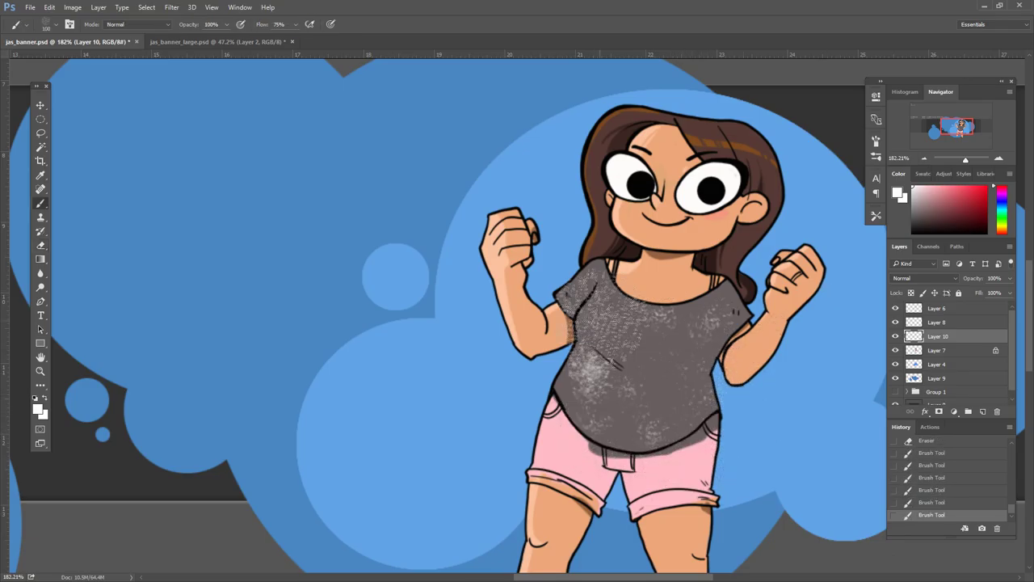
mouse_move(598, 307)
mouse_down()
mouse_move(739, 364)
mouse_move(634, 331)
mouse_move(594, 348)
mouse_move(698, 356)
mouse_move(651, 355)
mouse_move(639, 404)
mouse_up()
- Clear and erase the speckle texture that spills outside the shirt, and drop the selection
key(b)
drag(776, 364, 841, 428)
key(ctrl+z)
scroll(529, 344, down, 3)
mouse_move(582, 347)
mouse_down()
mouse_move(638, 392)
mouse_move(558, 404)
mouse_move(565, 348)
mouse_up()
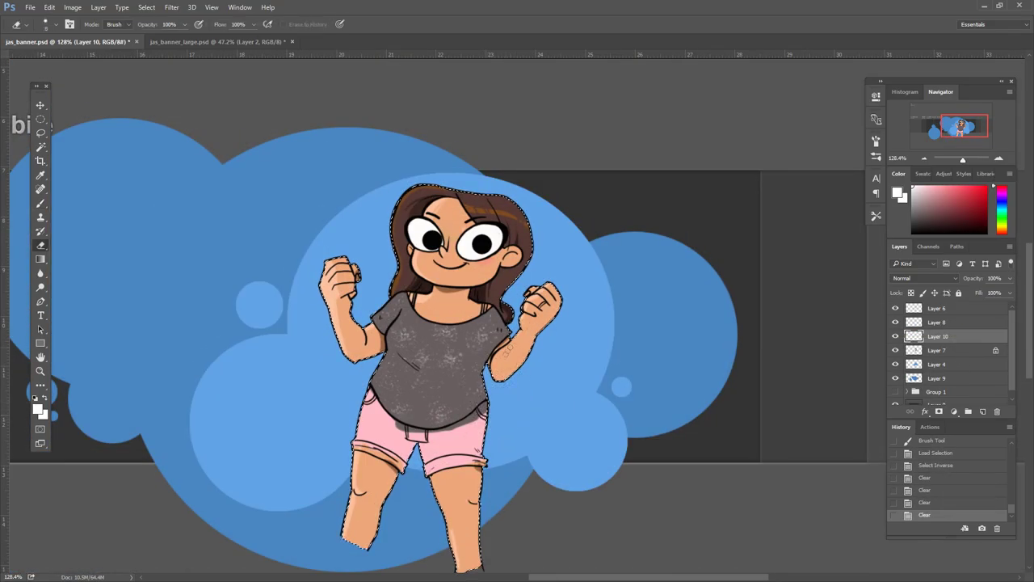
click(937, 349)
key(ctrl+d)
- Switch to a hard round brush and paint one leg of the shorts muted violet-blue on Layer 7
key(b)
click(46, 24)
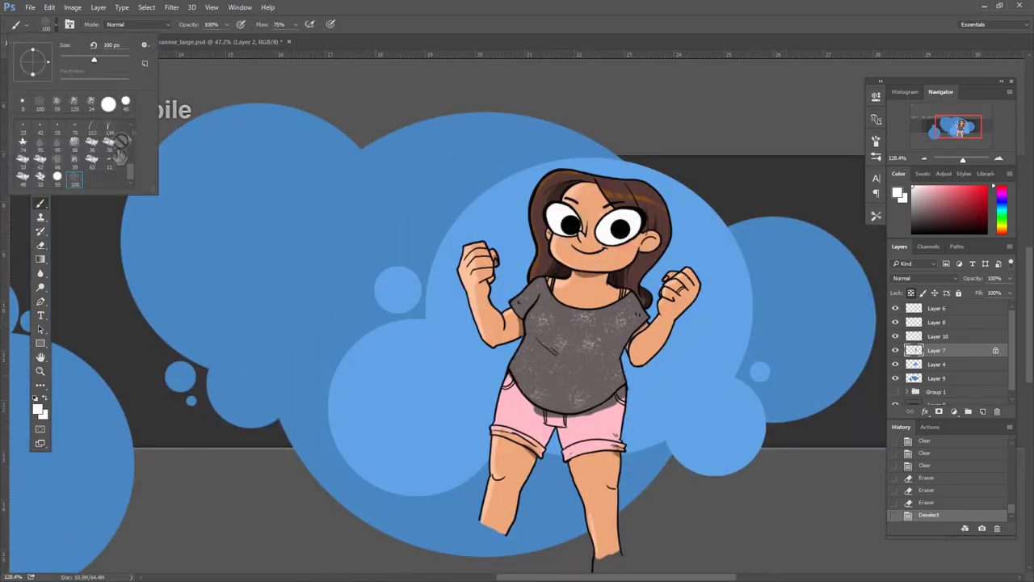
key(Escape)
key(F5)
key(F5)
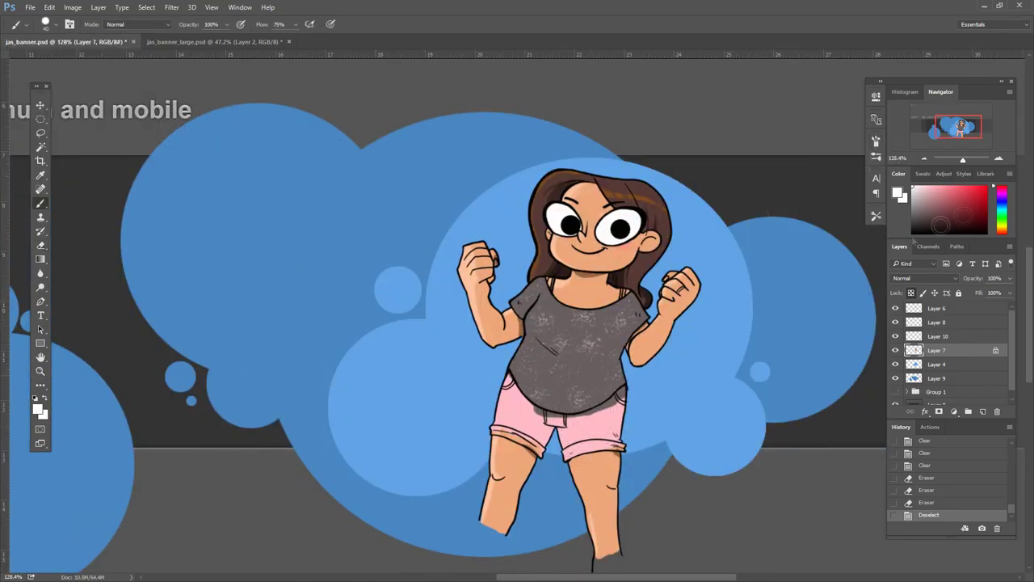
click(1001, 207)
key(ctrl+plus)
click(938, 202)
drag(784, 393, 833, 308)
drag(642, 391, 686, 400)
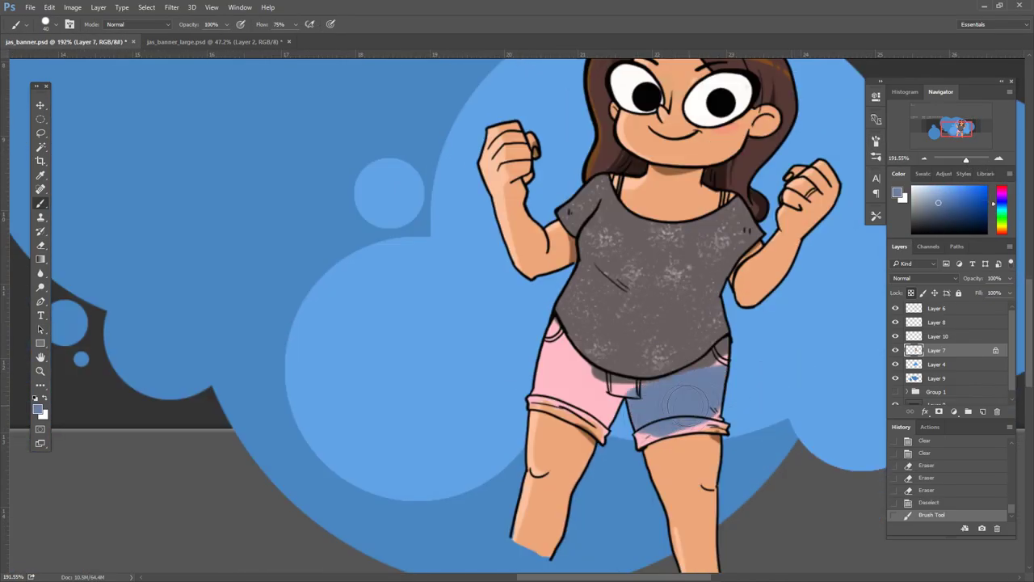
- Paint teal-blue over the shorts' waist area, pockets and outer leg
click(944, 204)
mouse_move(646, 372)
mouse_down()
mouse_move(719, 412)
mouse_move(608, 408)
mouse_move(711, 440)
mouse_move(719, 356)
mouse_up()
drag(606, 379, 663, 380)
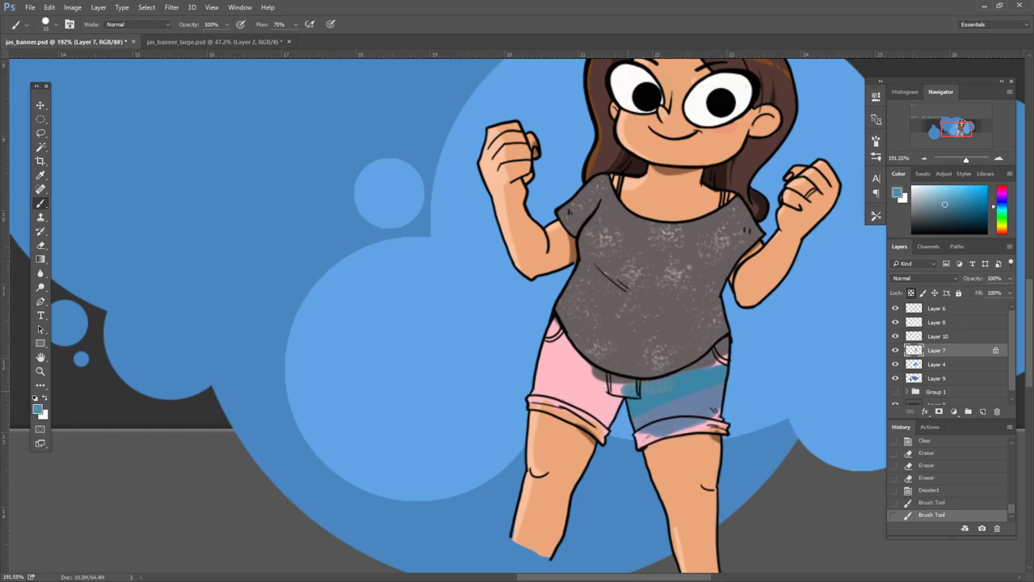
mouse_move(557, 331)
mouse_down()
mouse_move(565, 380)
mouse_move(533, 404)
mouse_up()
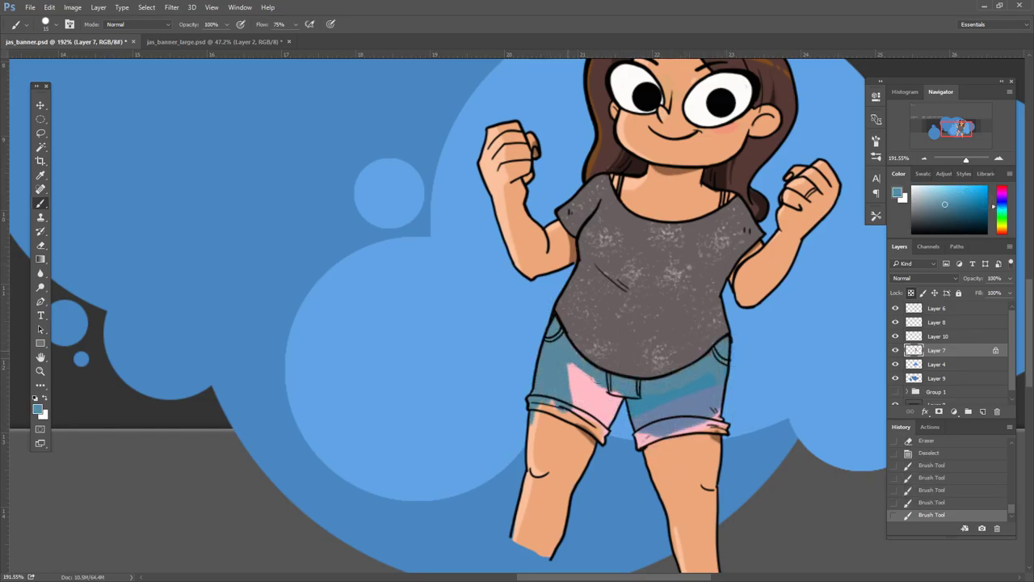
- Cover the remaining pink and violet-blue areas on both legs of the shorts with the same teal-blue
key(alt+bracketright)
key(e)
drag(570, 365, 618, 400)
click(936, 350)
key(Return)
key(b)
alt+click(540, 457)
drag(529, 408, 534, 435)
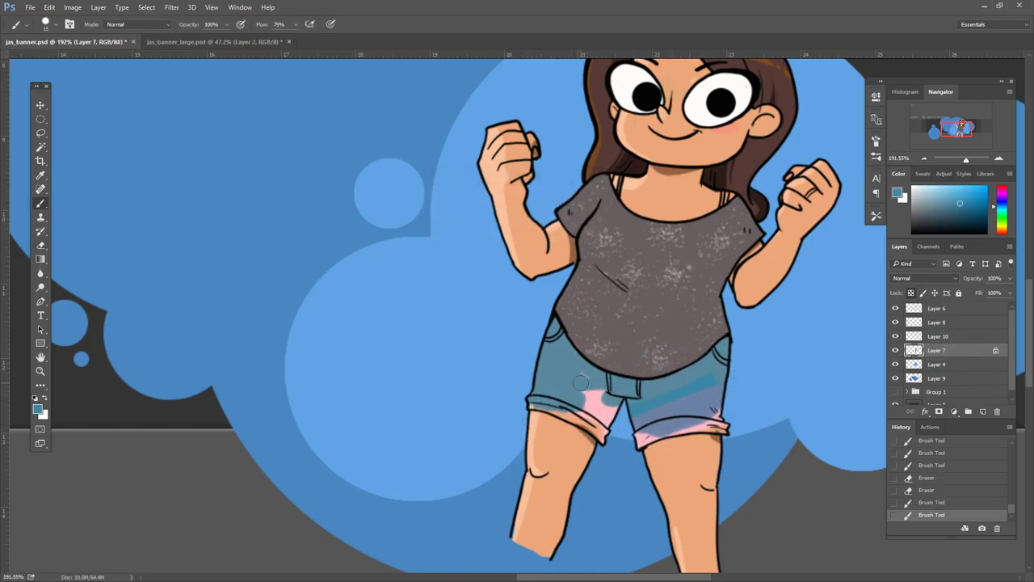
drag(580, 383, 602, 419)
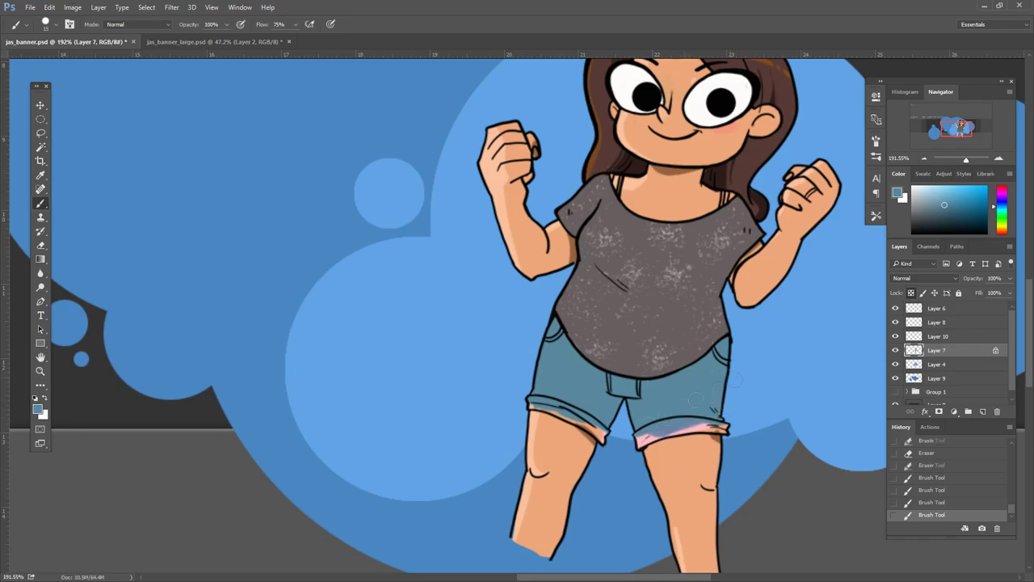
- Fill the lighter background circles on Layer 4 with pale sky blue
click(936, 363)
ctrl+click(913, 364)
click(947, 191)
key(alt+BackSpace)
key(ctrl+d)
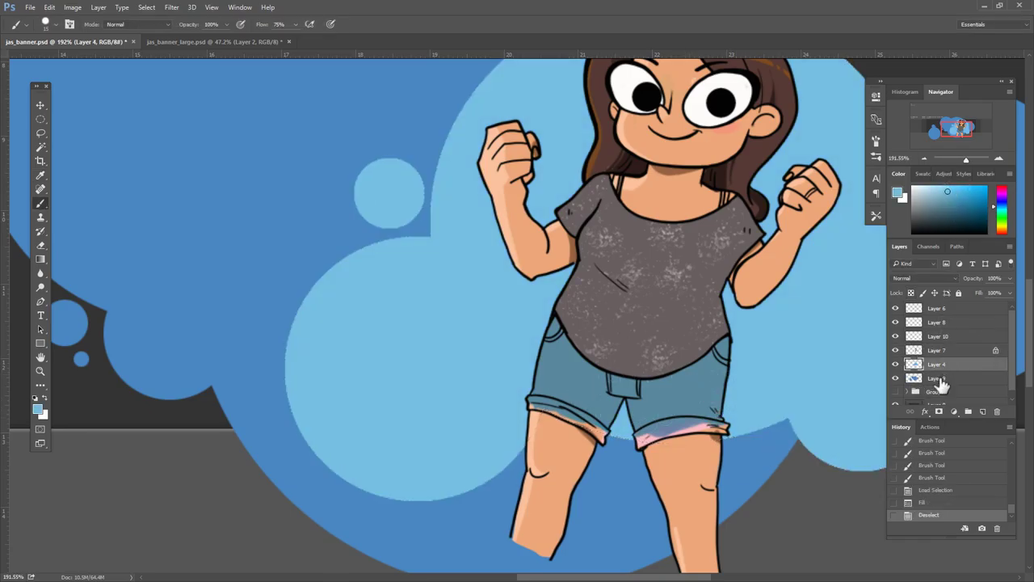
- Fill the darker background circles on Layer 9 with a medium bright blue
click(937, 377)
ctrl+click(914, 377)
click(969, 194)
key(alt+BackSpace)
drag(965, 159, 966, 164)
key(ctrl+d)
- Fill the lighter background circles on Layer 4 with turquoise
click(913, 363)
ctrl+click(914, 364)
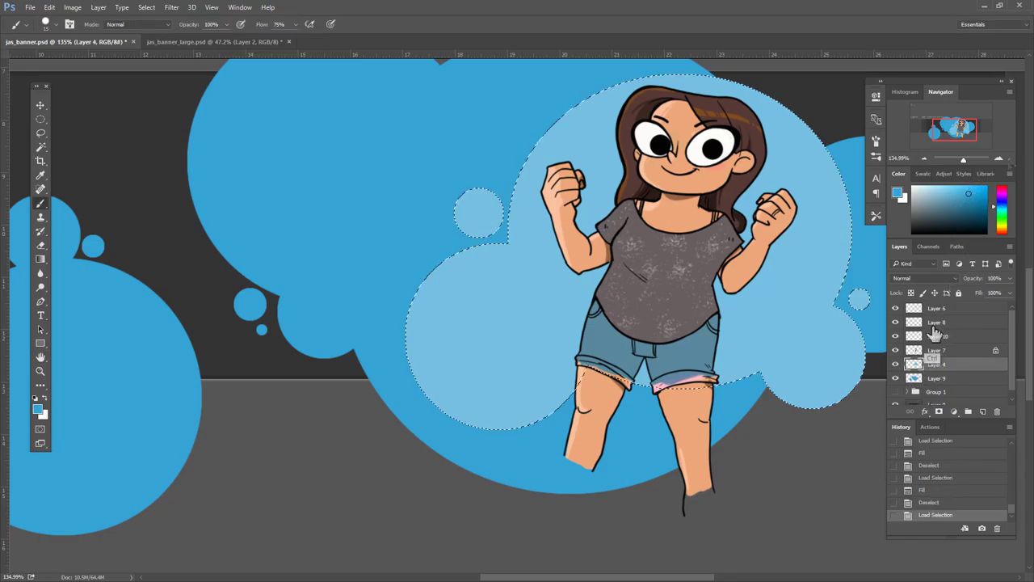
click(971, 204)
key(alt+BackSpace)
- Try filling the darker background circles on Layer 9 with dark teal, and undo the fill
click(937, 377)
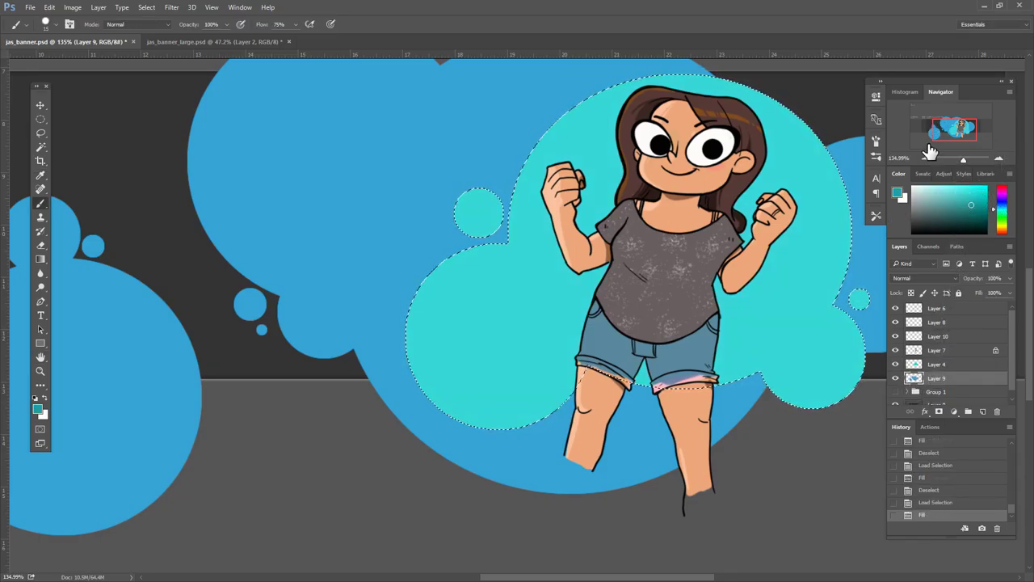
key(ctrl+d)
ctrl+click(914, 378)
key(alt+BackSpace)
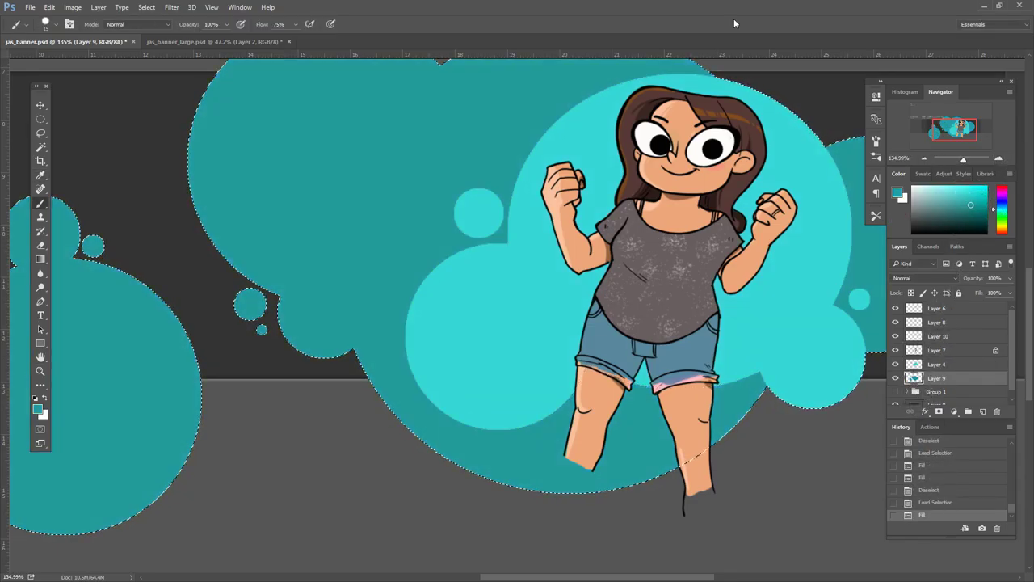
key(ctrl+z)
- Pick a bright cyan-blue and fill the lighter background circles on Layer 4 with it
click(1004, 201)
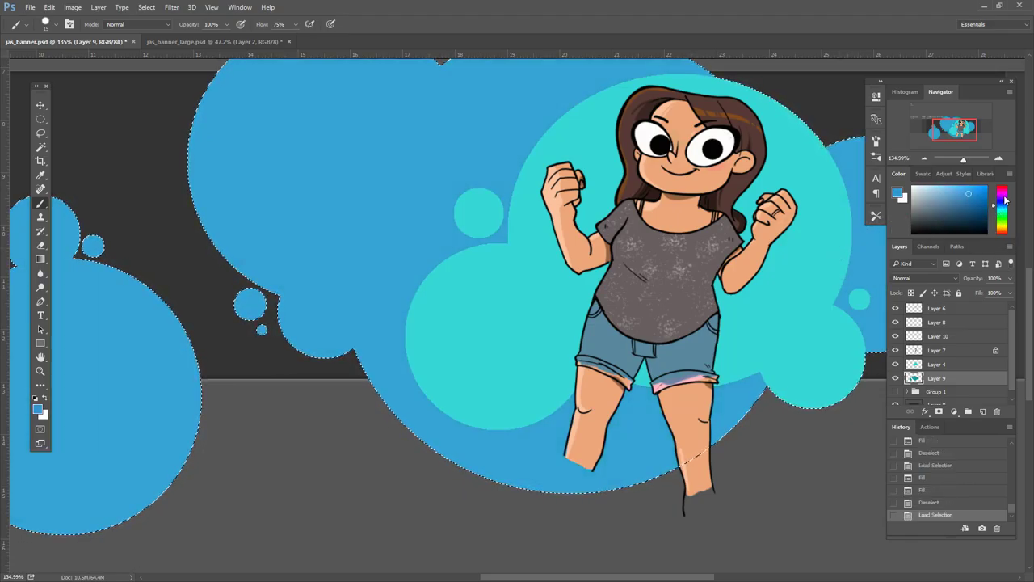
drag(1005, 202, 973, 197)
click(977, 201)
key(alt+BackSpace)
click(937, 364)
ctrl+click(914, 365)
key(alt+BackSpace)
- Fill the background circles on Layer 9 with a deeper cyan-blue and deselect them
click(937, 378)
ctrl+click(914, 378)
key(alt+BackSpace)
key(ctrl+d)
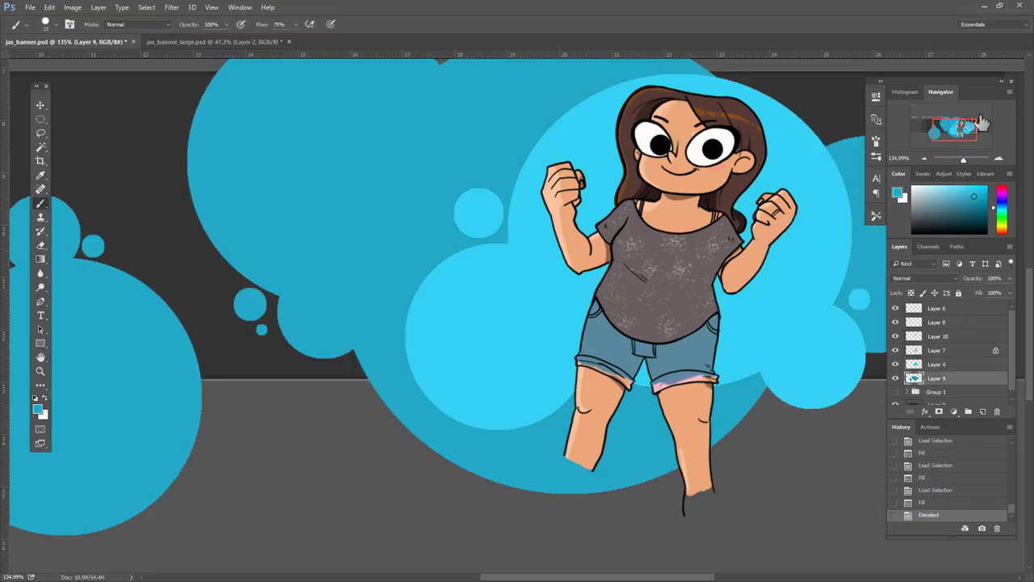
- Erase stray speckles from the shirt texture on Layer 10
drag(982, 123, 983, 119)
key(alt+bracketright)
key(alt+bracketright)
key(alt+bracketright)
key(e)
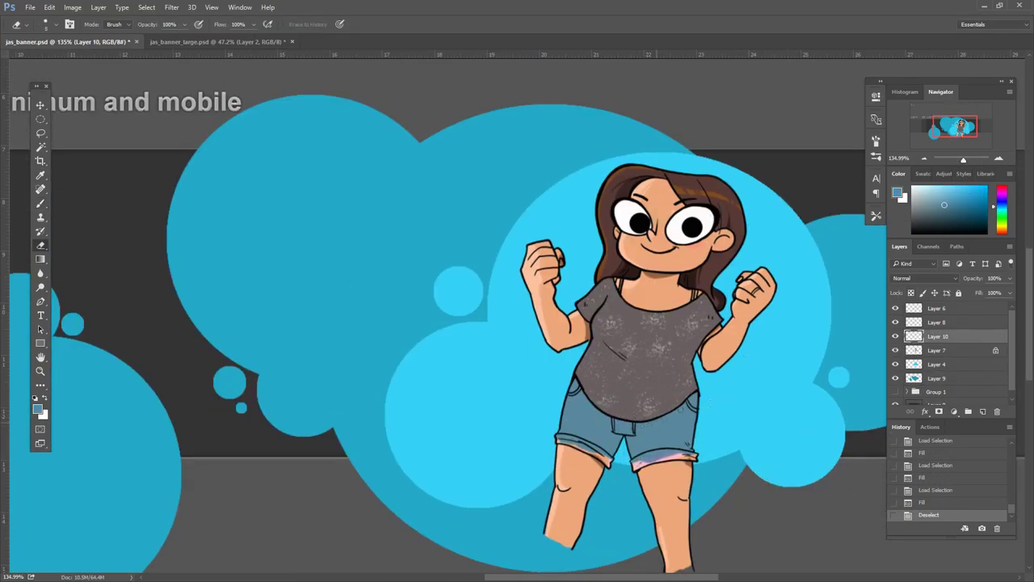
- Paint the straps at the shirt's neckline dark blue-grey on Layer 7
click(937, 349)
key(b)
scroll(633, 280, up, 3)
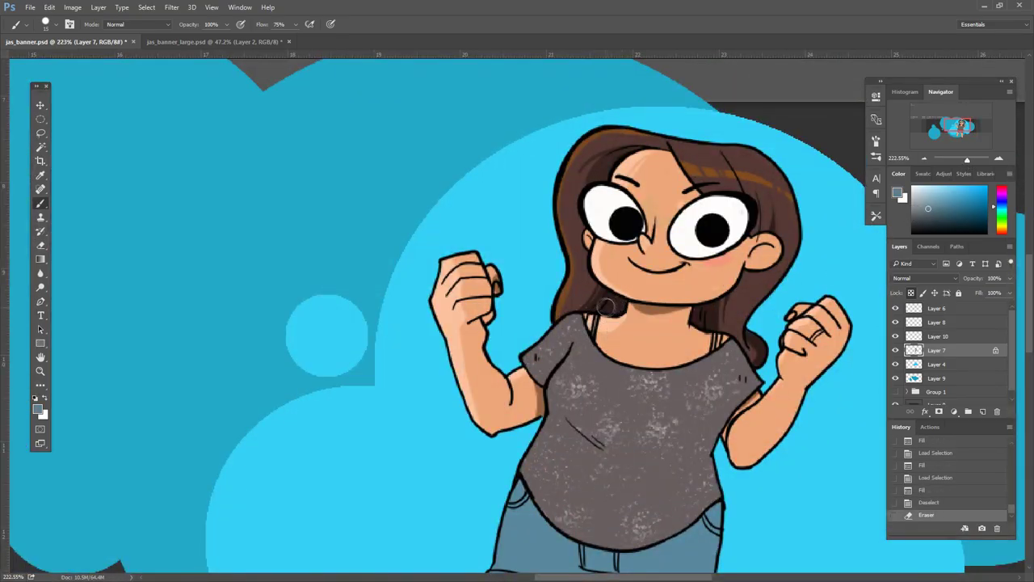
mouse_move(594, 313)
mouse_down()
mouse_move(587, 327)
mouse_move(588, 189)
mouse_move(598, 266)
mouse_up()
- Repaint the whole shirt, including both sleeves, a deep purple beneath the speckles
click(939, 210)
click(1002, 198)
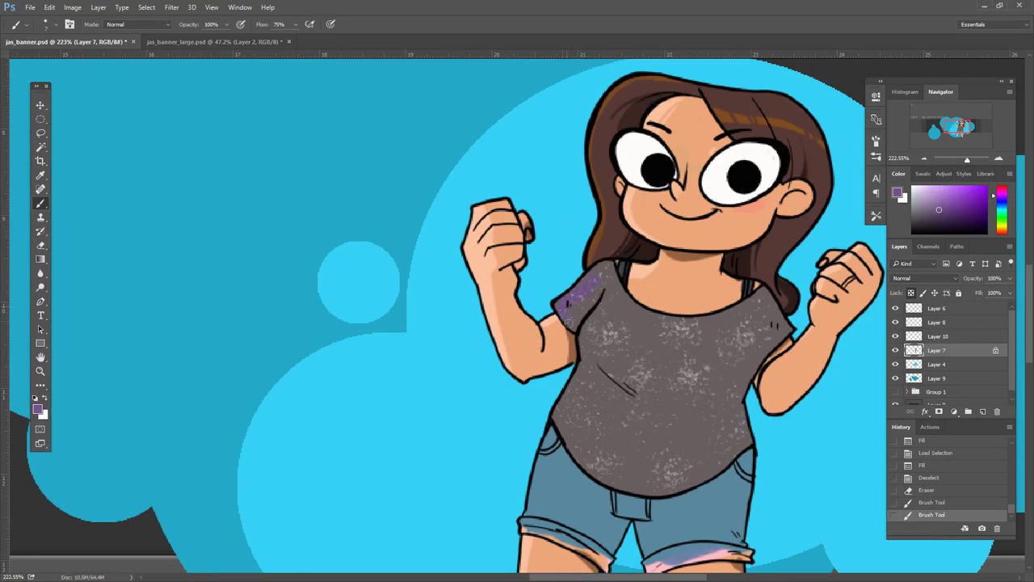
mouse_move(564, 321)
mouse_down()
mouse_move(603, 315)
mouse_move(611, 274)
mouse_move(624, 316)
mouse_up()
click(950, 209)
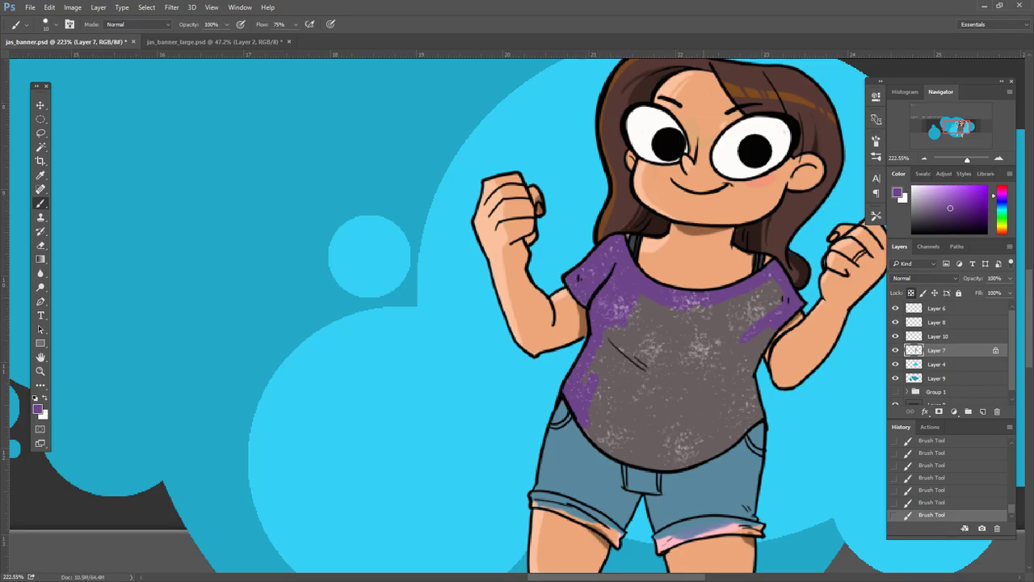
drag(630, 323, 711, 428)
drag(598, 364, 751, 299)
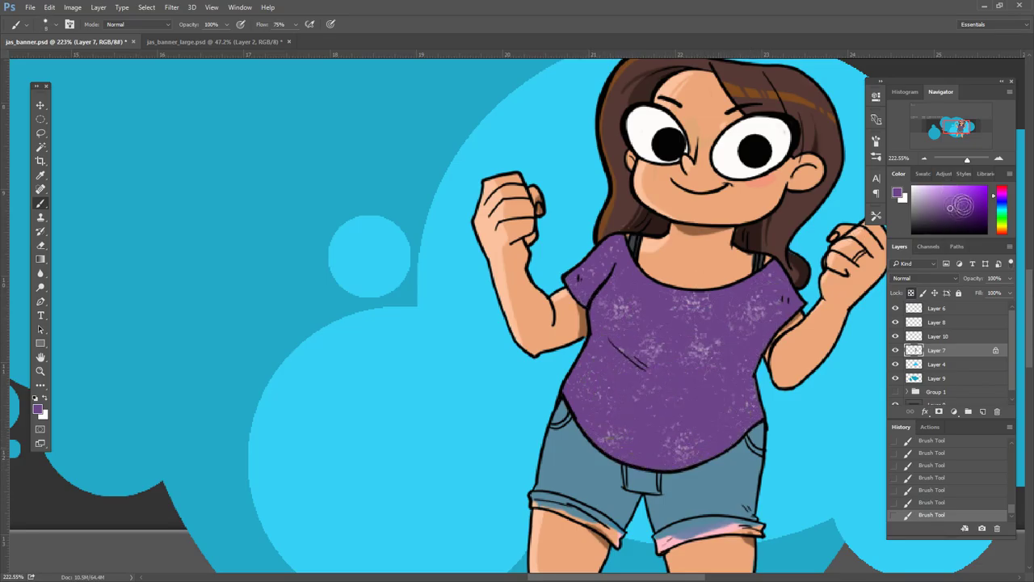
- Shade the fold beneath the bust with a darker purple
drag(962, 207, 954, 214)
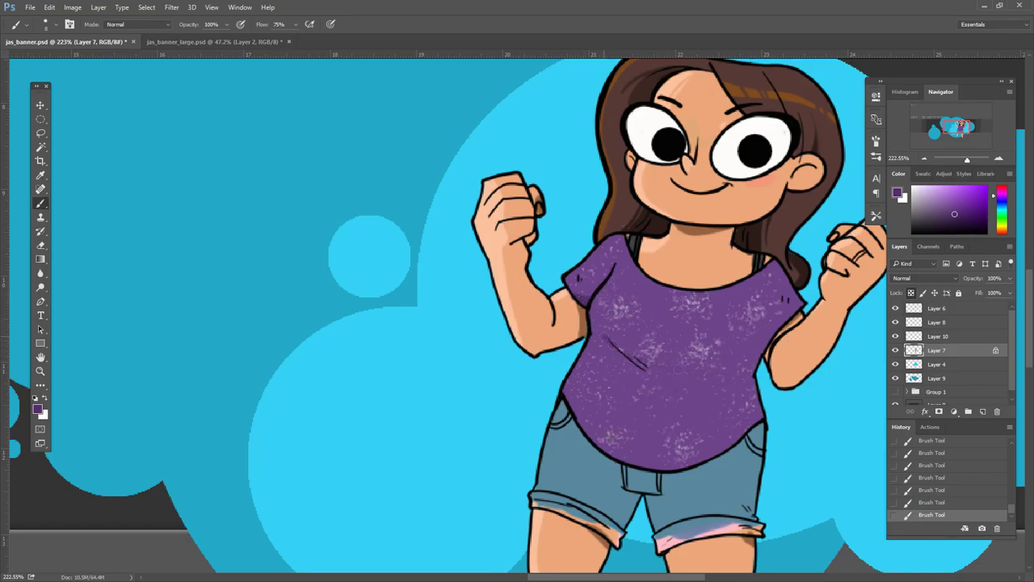
drag(631, 360, 705, 368)
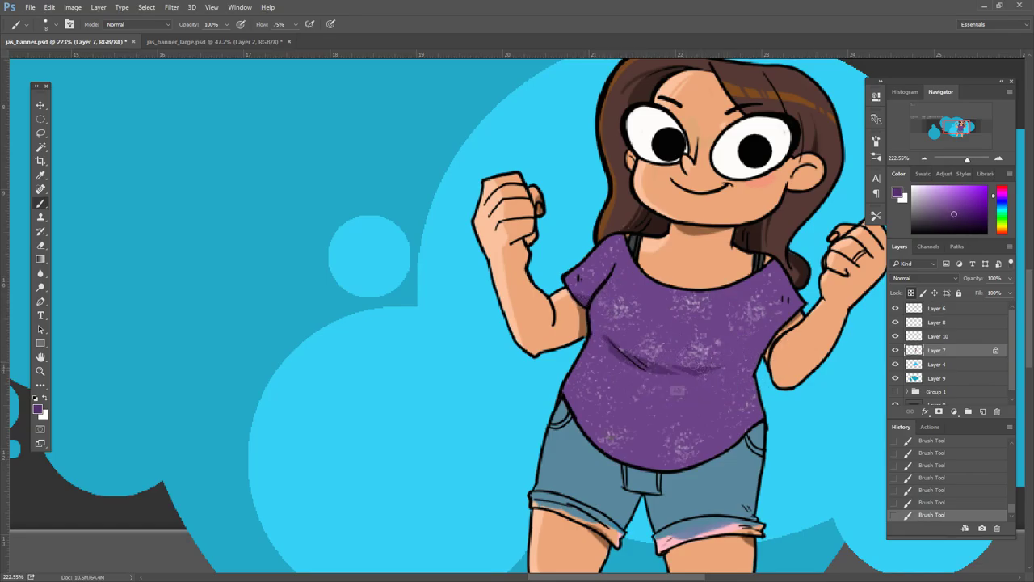
alt+click(681, 365)
- Add lighter purple highlights at the sleeve and shoulder, and extend the dark fold across the shirt
alt+click(755, 321)
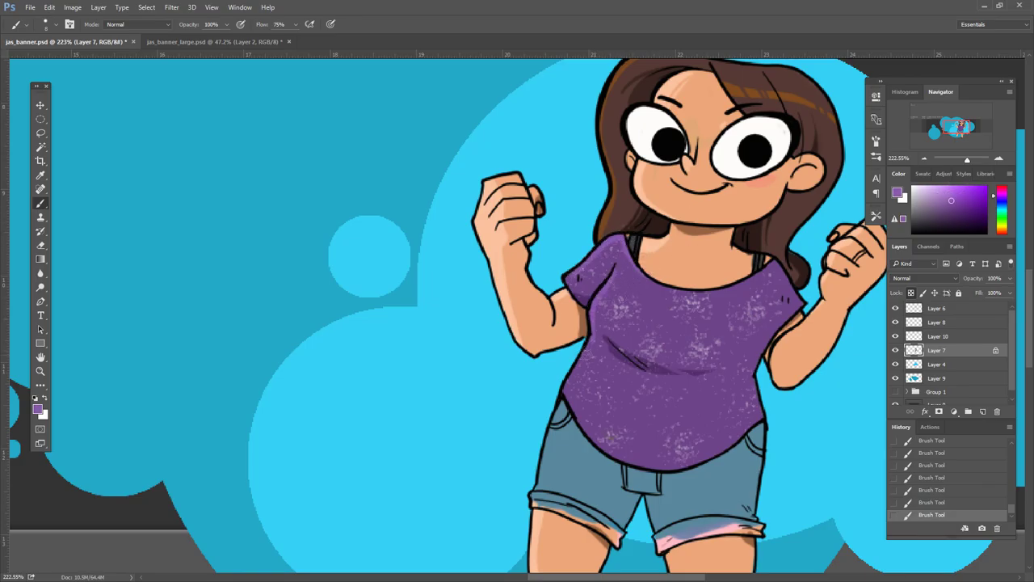
drag(665, 416, 670, 381)
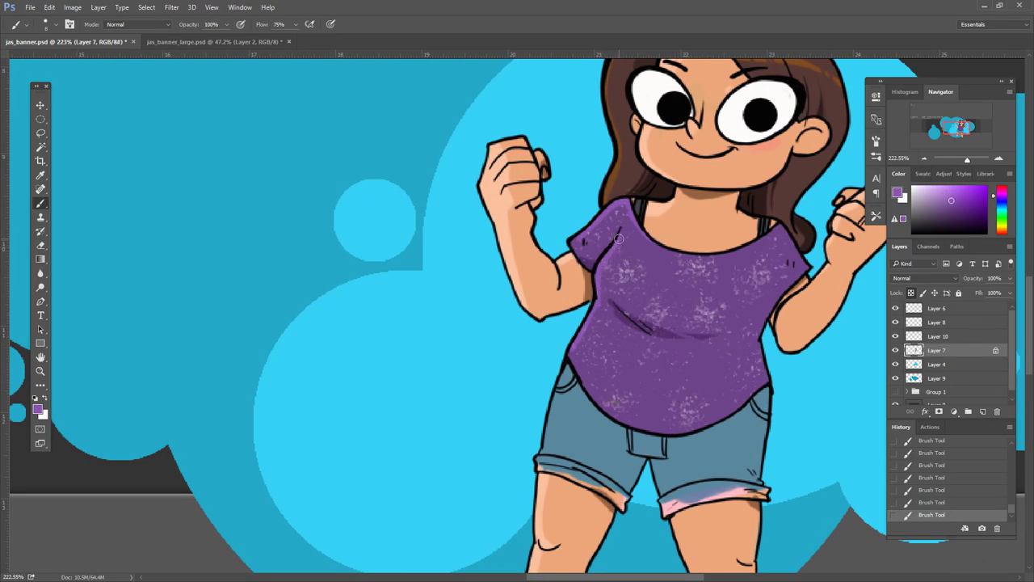
mouse_move(618, 239)
mouse_down()
mouse_move(631, 291)
mouse_move(619, 282)
mouse_up()
alt+click(614, 311)
drag(664, 330, 745, 346)
alt+click(745, 346)
alt+click(624, 257)
- Shade the shorts with a darker blue and add light blue highlight strokes on the legs
drag(601, 420, 589, 371)
alt+click(589, 372)
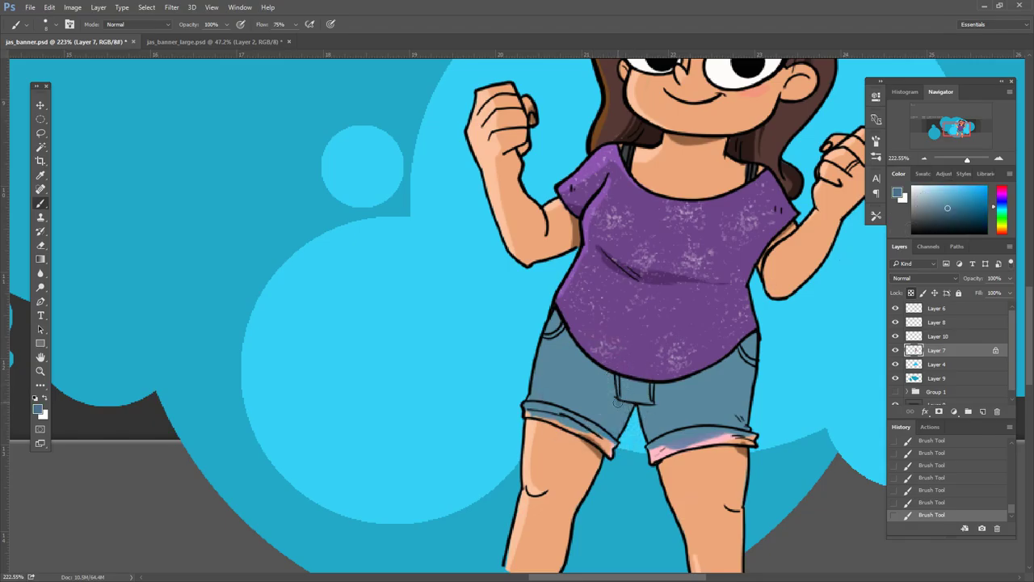
alt+click(718, 356)
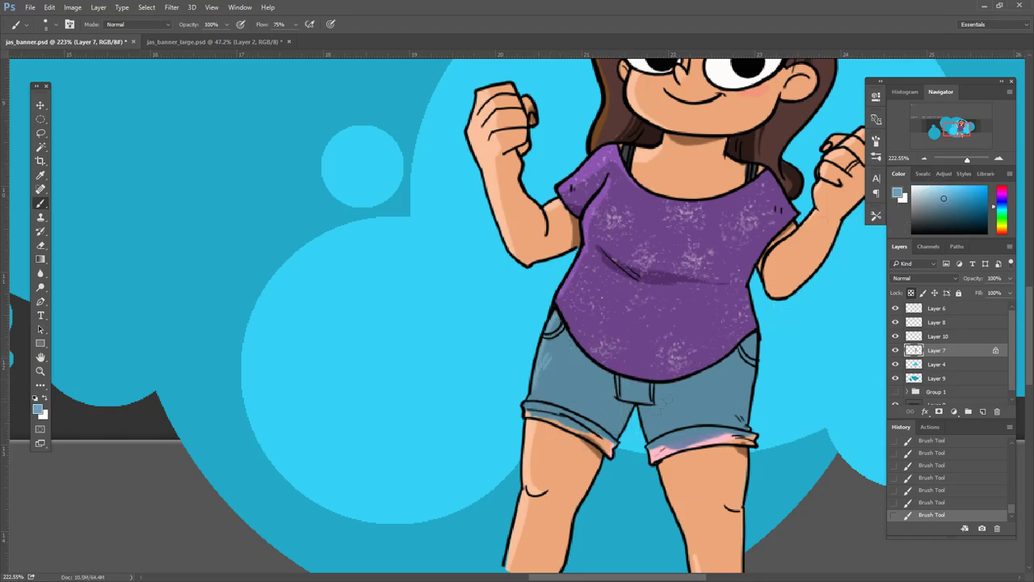
mouse_move(665, 411)
mouse_down()
mouse_move(646, 424)
mouse_move(731, 447)
mouse_move(704, 460)
mouse_up()
- Paint both rolled cuffs of the shorts pale grey-blue and touch up the blue shading on the shorts
click(925, 204)
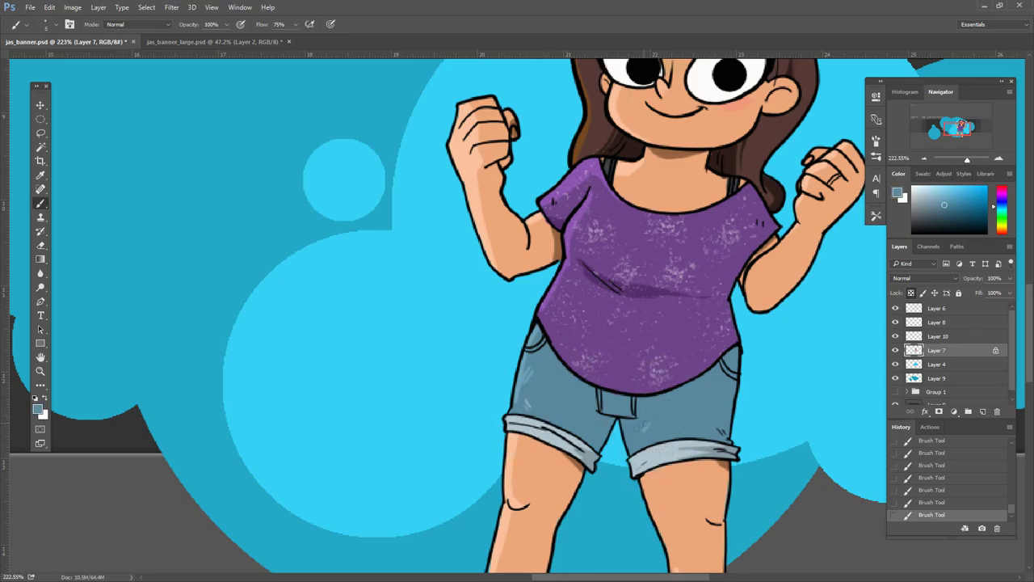
drag(732, 350, 745, 316)
alt+click(745, 316)
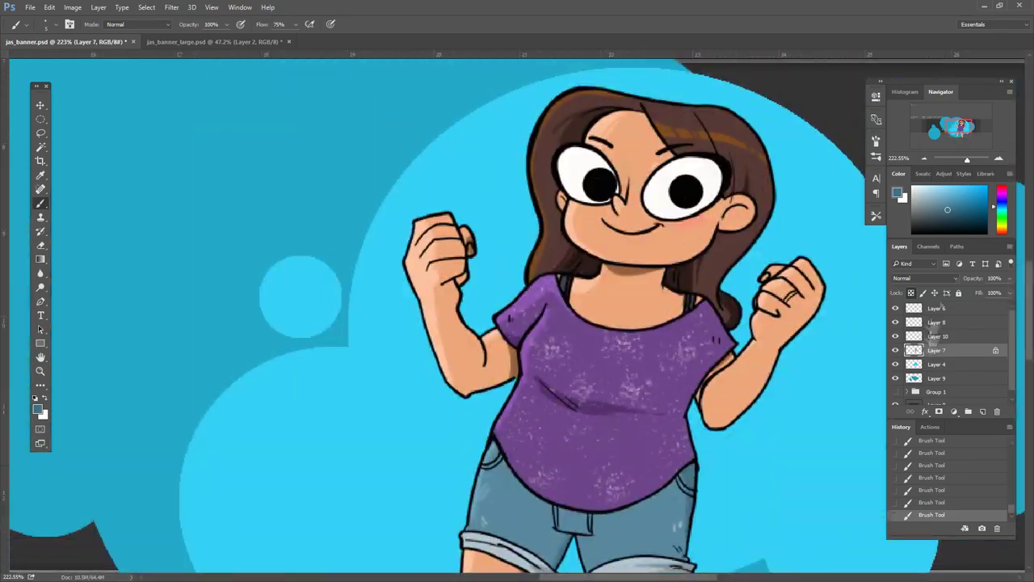
- Lock the transparent pixels of Layer 6 and recolour the black outlines around both eyes bright purple
click(895, 336)
click(895, 336)
click(896, 315)
click(951, 192)
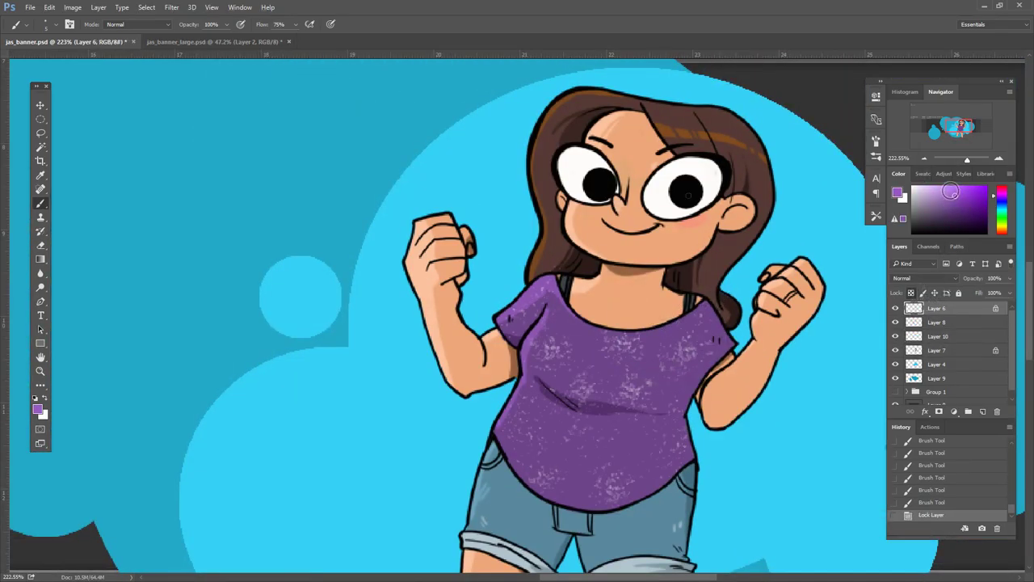
scroll(667, 270, up, 3)
mouse_move(613, 213)
mouse_down()
mouse_move(559, 207)
mouse_move(534, 230)
mouse_move(540, 265)
mouse_up()
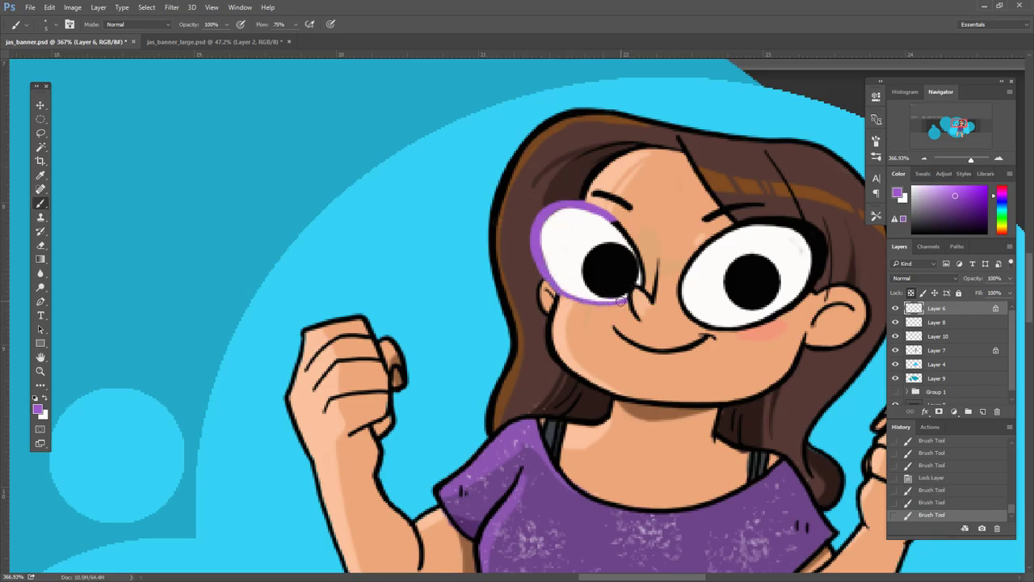
drag(624, 228, 632, 277)
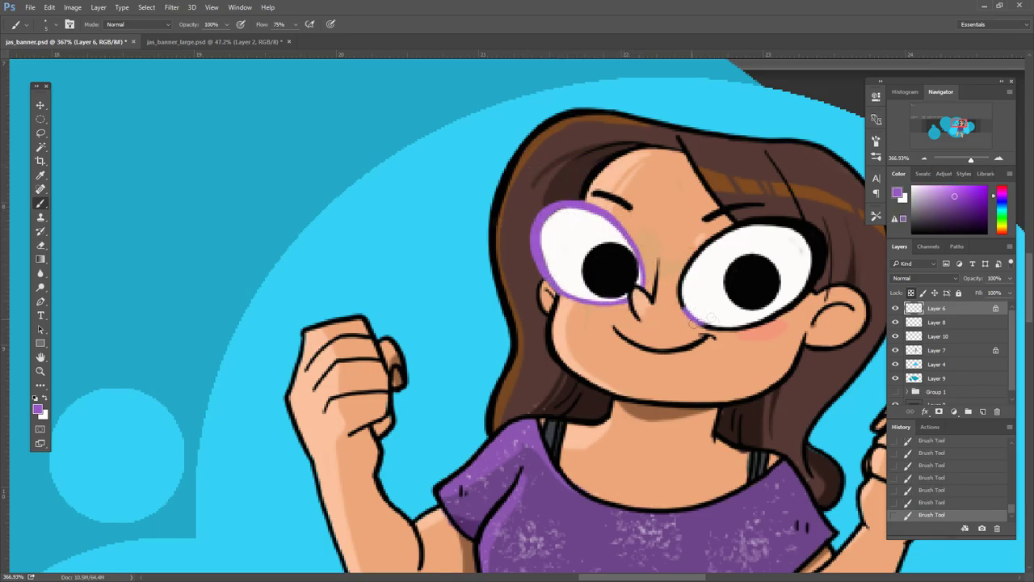
mouse_move(709, 319)
mouse_down()
mouse_move(774, 318)
mouse_move(822, 266)
mouse_up()
mouse_move(682, 309)
mouse_down()
mouse_move(711, 235)
mouse_move(792, 216)
mouse_move(820, 260)
mouse_up()
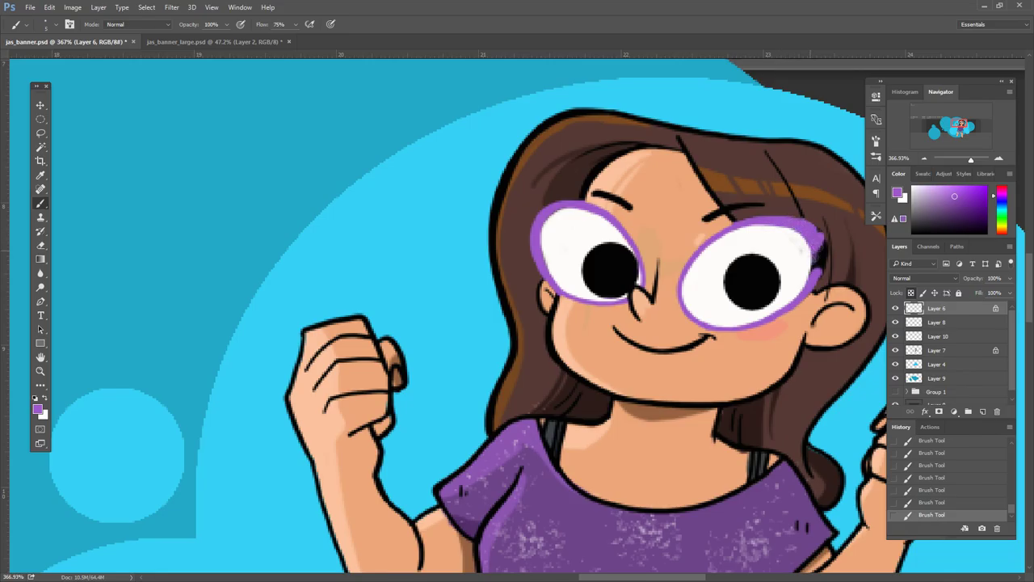
- Recolour the black strand lines in the hair orange-brown on Layer 6, including the parting, beside the ear and under the chin
drag(794, 334, 688, 357)
ctrl+click(784, 266)
ctrl+click(707, 207)
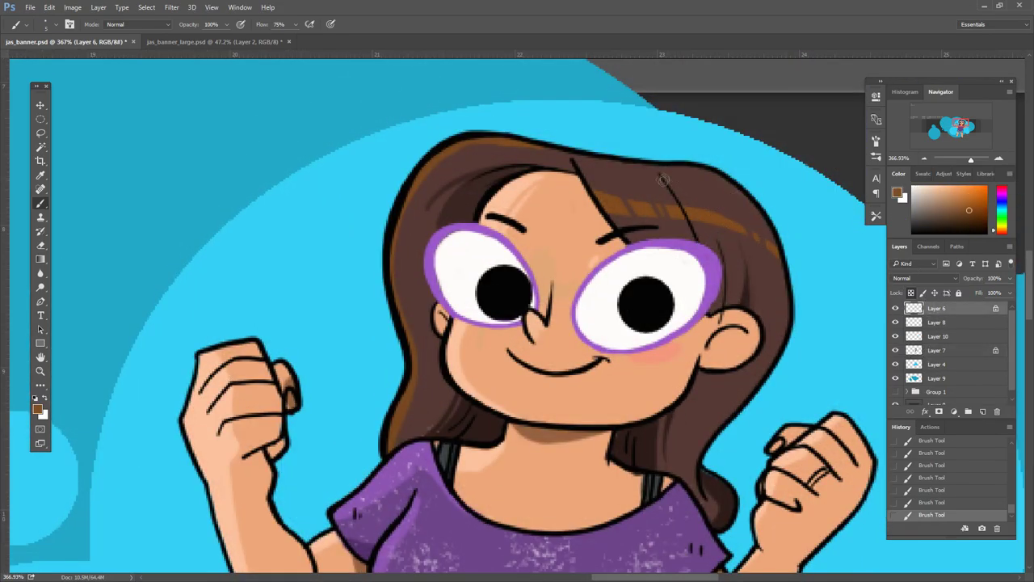
alt+click(681, 206)
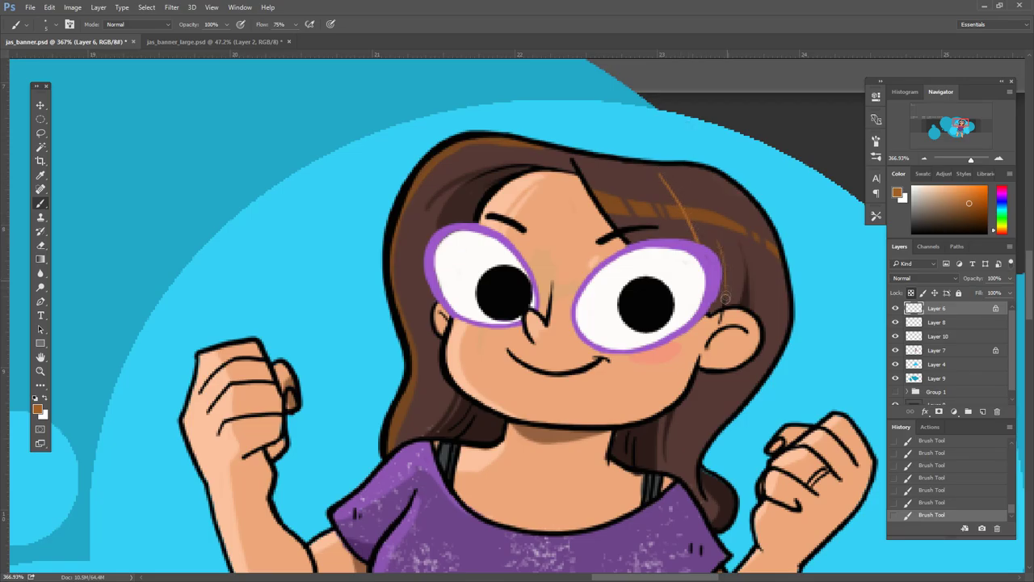
drag(475, 419, 487, 389)
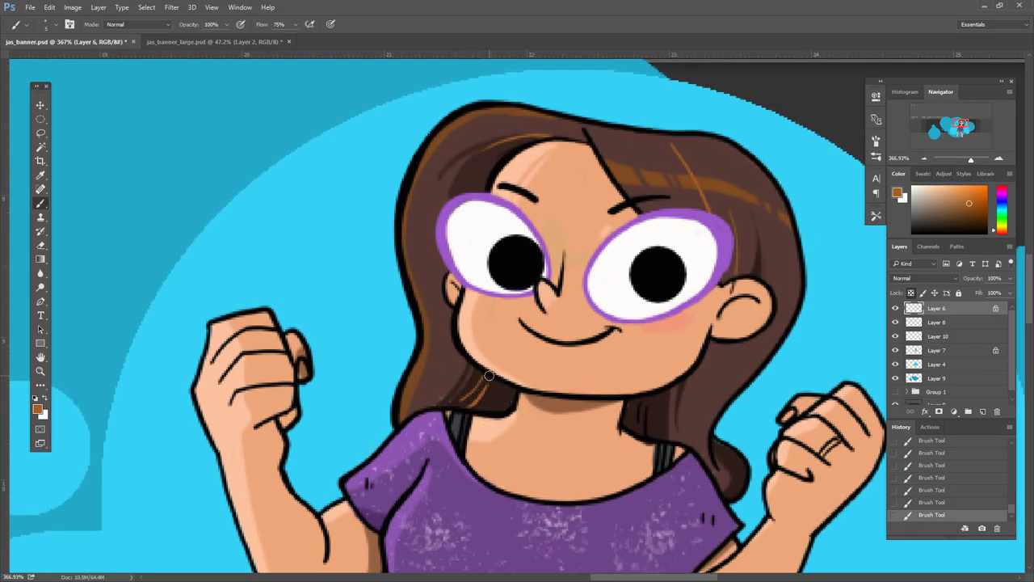
drag(647, 432, 682, 380)
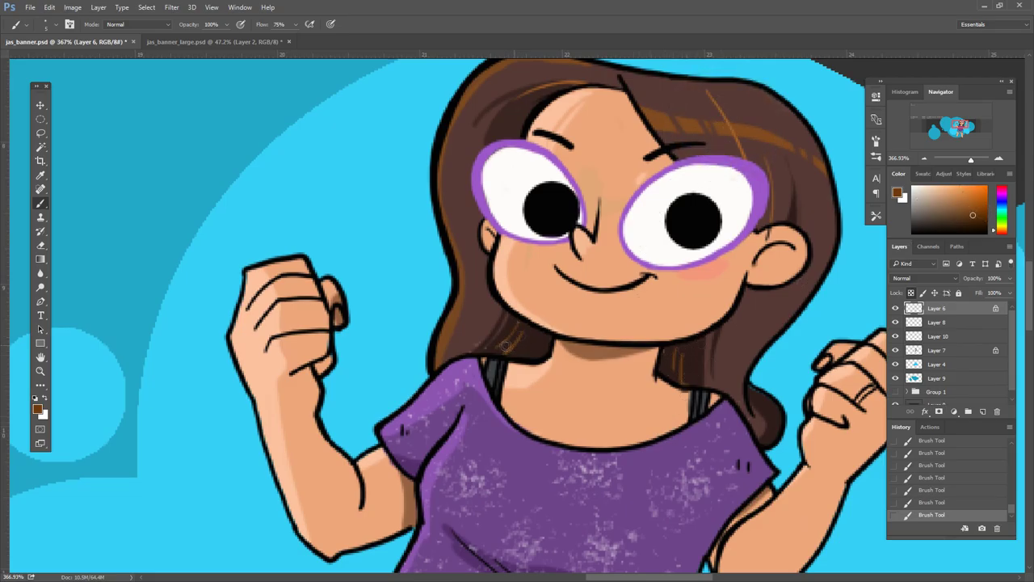
drag(505, 345, 438, 399)
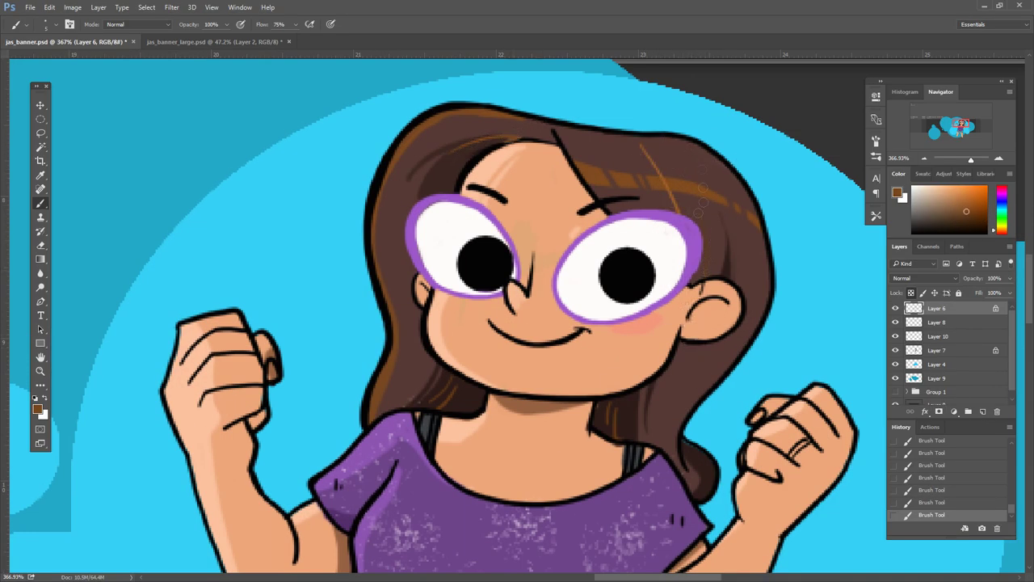
- Unlock Layer 6, erase the stray line in the hair above the ear, and lock the layer's transparency again
key(d)
key(slash)
key(e)
drag(719, 276, 723, 289)
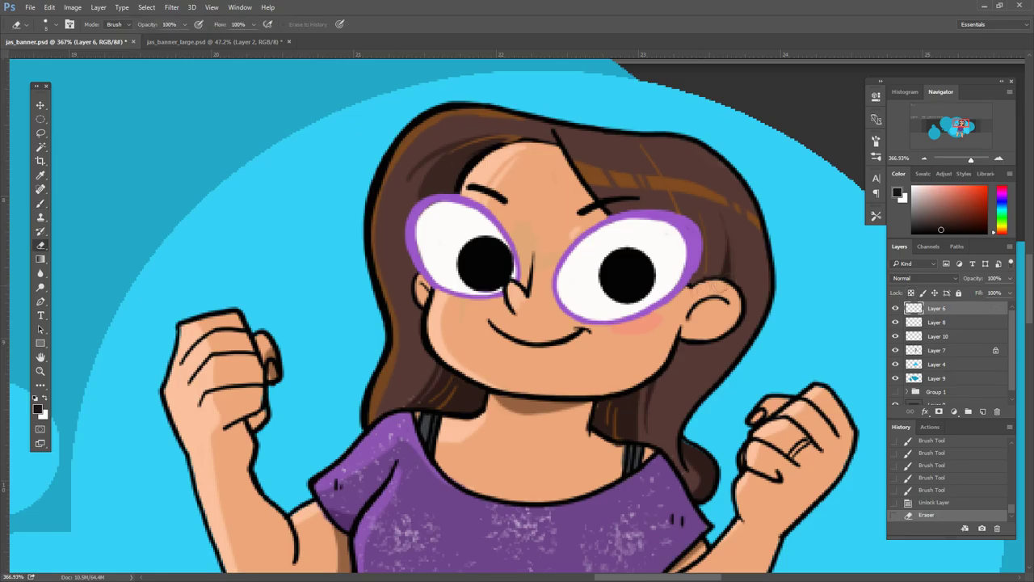
key(slash)
key(b)
- Add a new Overlay layer above Layer 7 and load the figure's silhouette from Layer 7 as a selection
drag(639, 479, 689, 350)
scroll(689, 350, down, 8)
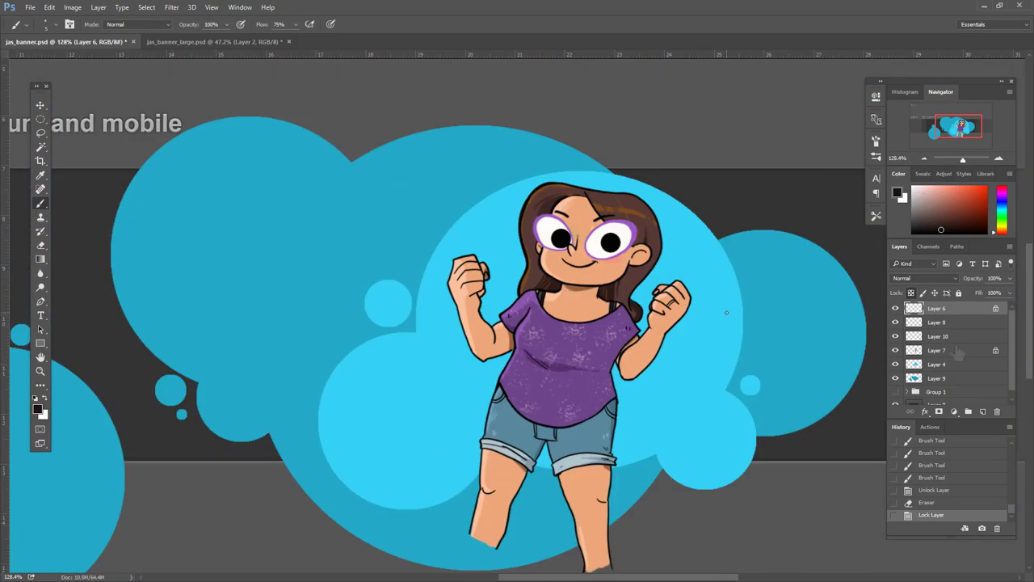
click(958, 353)
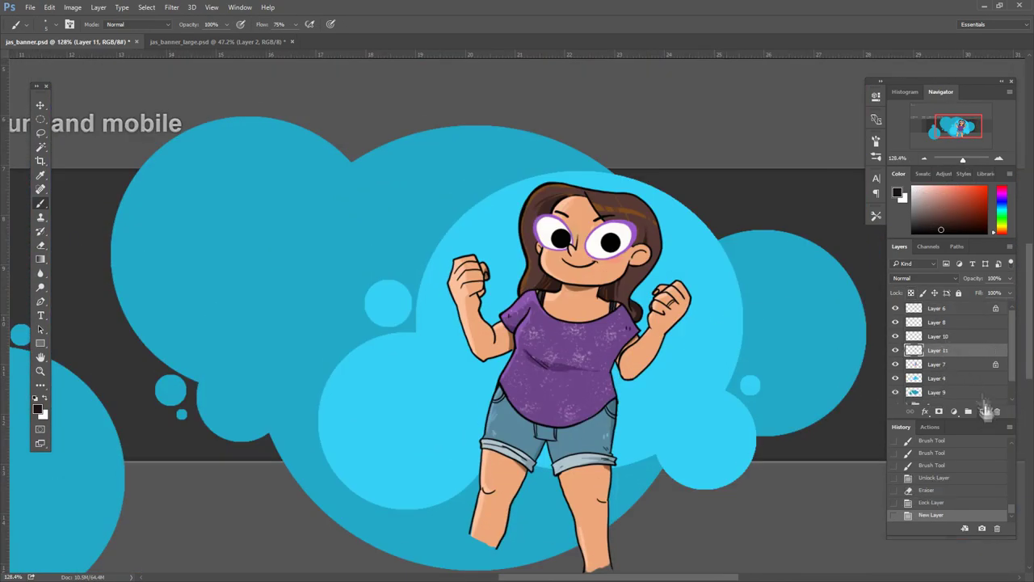
click(983, 411)
ctrl+click(914, 364)
click(925, 278)
click(913, 440)
- Try tinting the figure on the Overlay layer with a full fill and with brown, purple and blue sampled colours
click(936, 188)
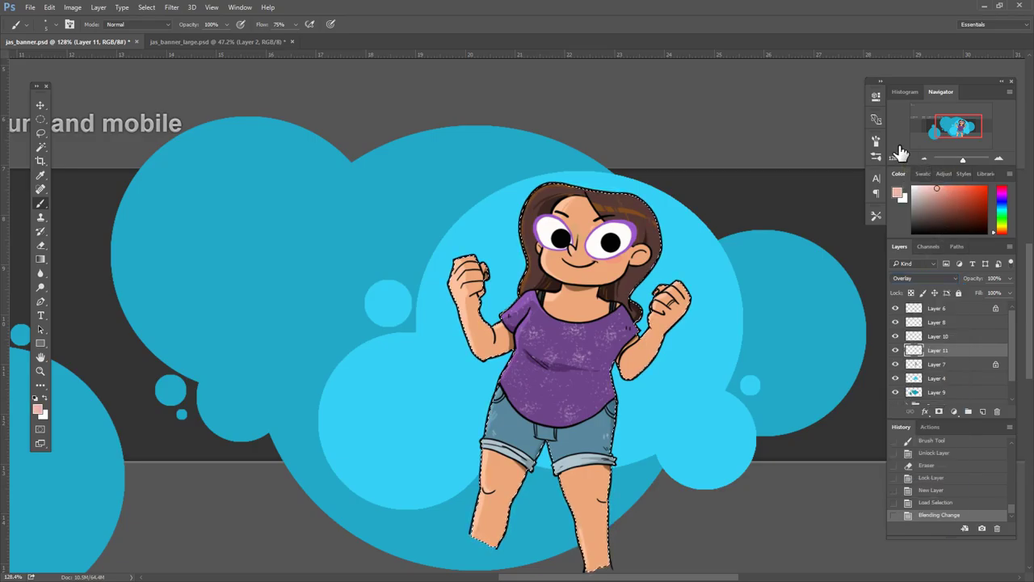
key(alt+BackSpace)
key(ctrl+z)
alt+click(609, 272)
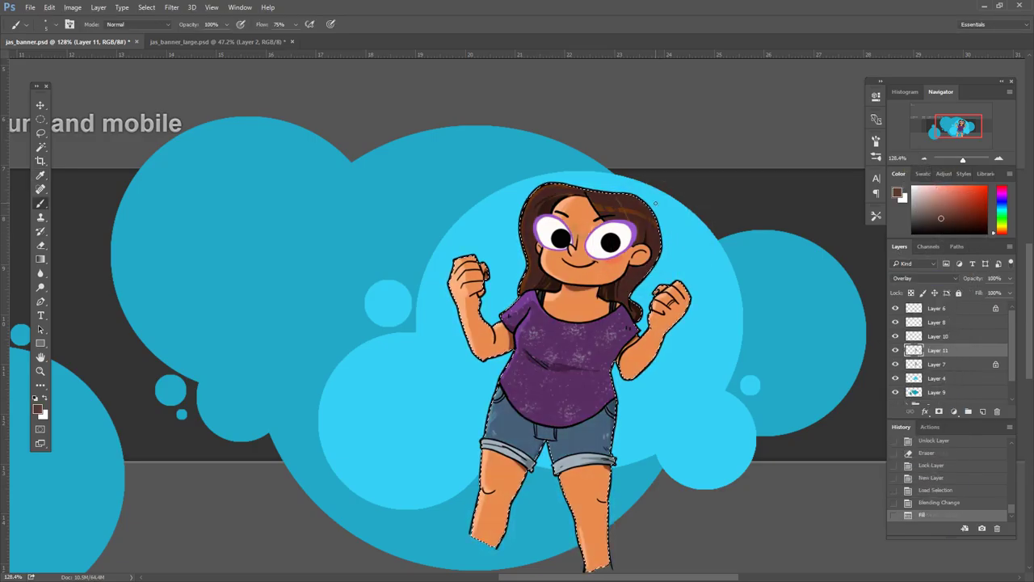
mouse_move(556, 262)
mouse_down()
mouse_move(586, 279)
mouse_move(614, 269)
mouse_up()
alt+click(531, 339)
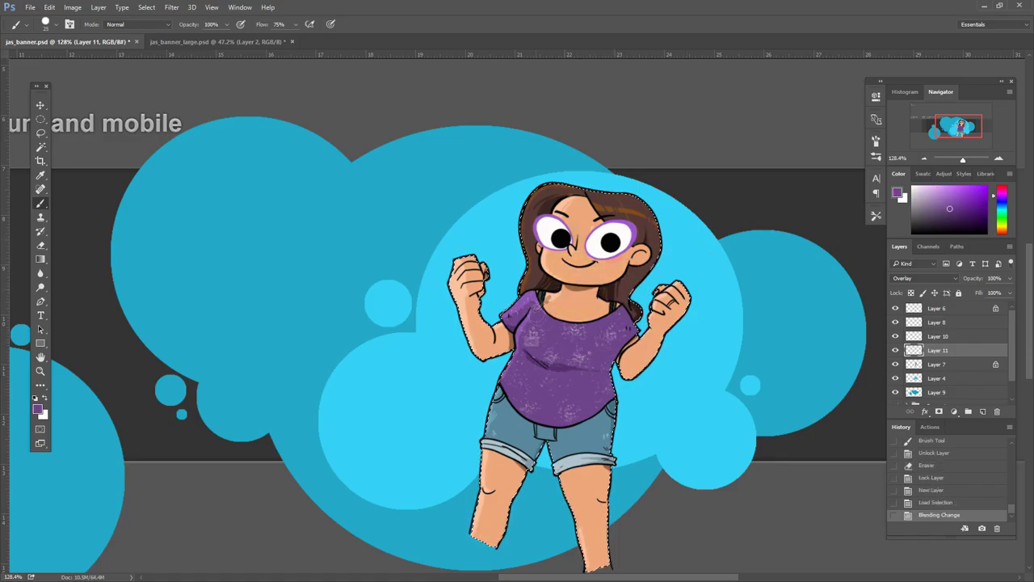
alt+click(557, 436)
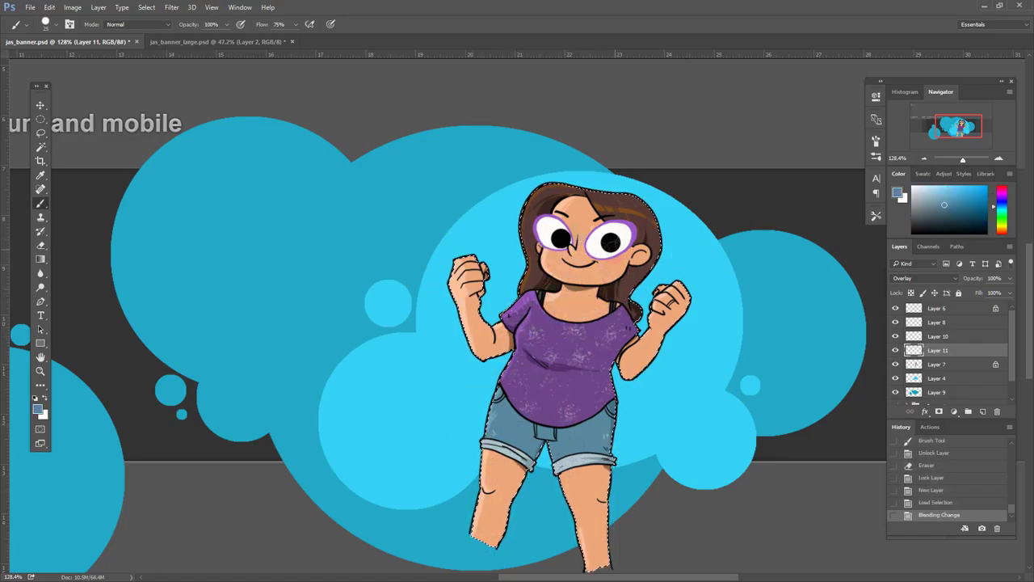
alt+click(638, 210)
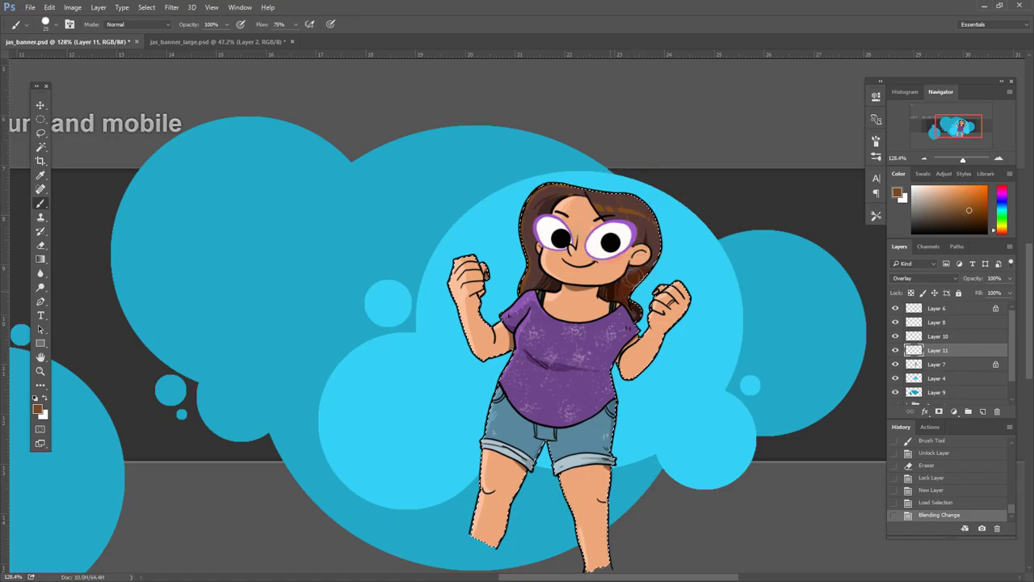
- Paint a warm brown overlay tint over the lower hair on both sides of the face
alt+click(627, 284)
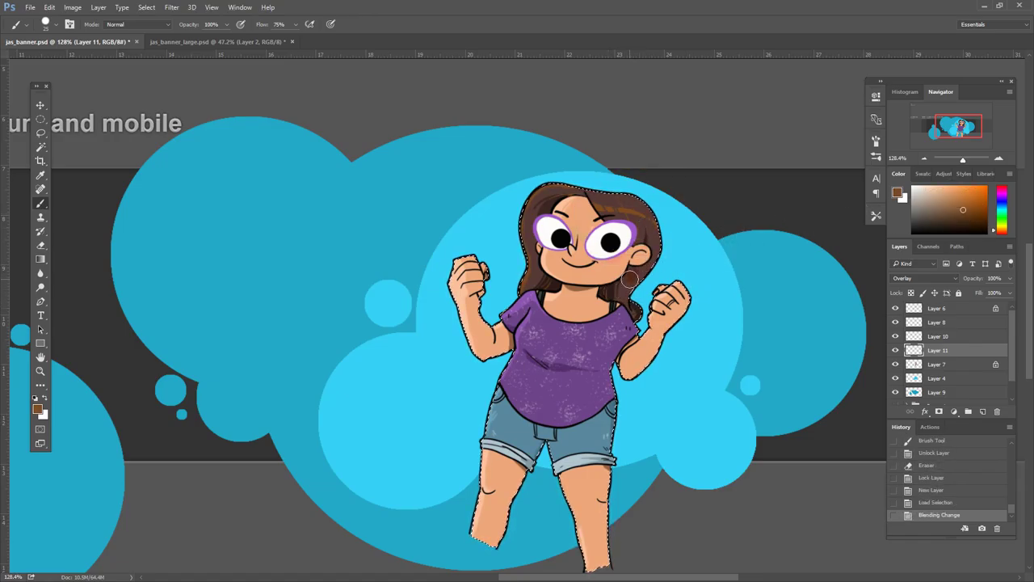
drag(646, 243, 657, 271)
drag(533, 267, 530, 282)
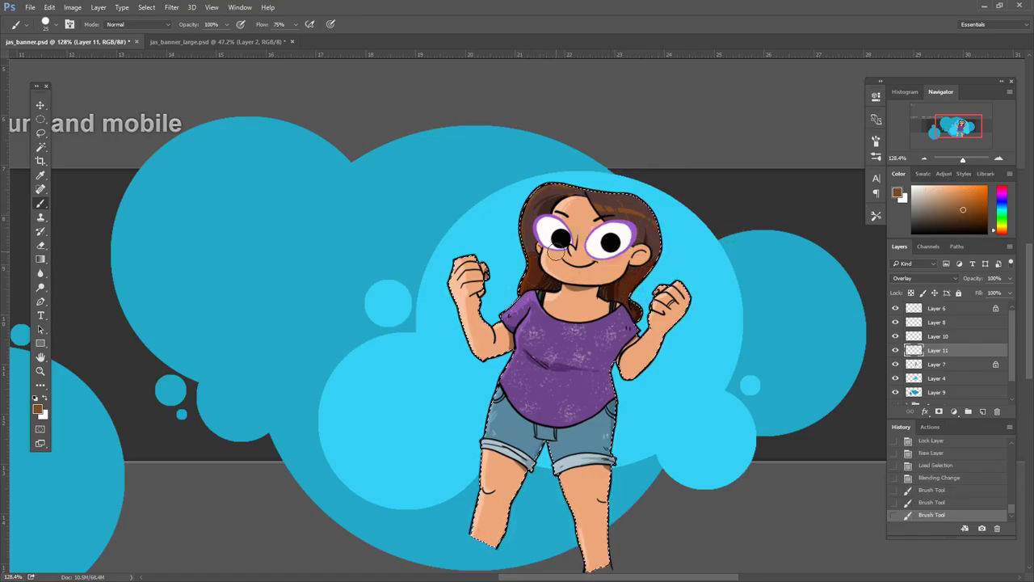
- Test blue, deepen the hair with a dark red overlay tint, erase the excess and lower Layer 11's opacity to 39%
click(1002, 202)
click(959, 200)
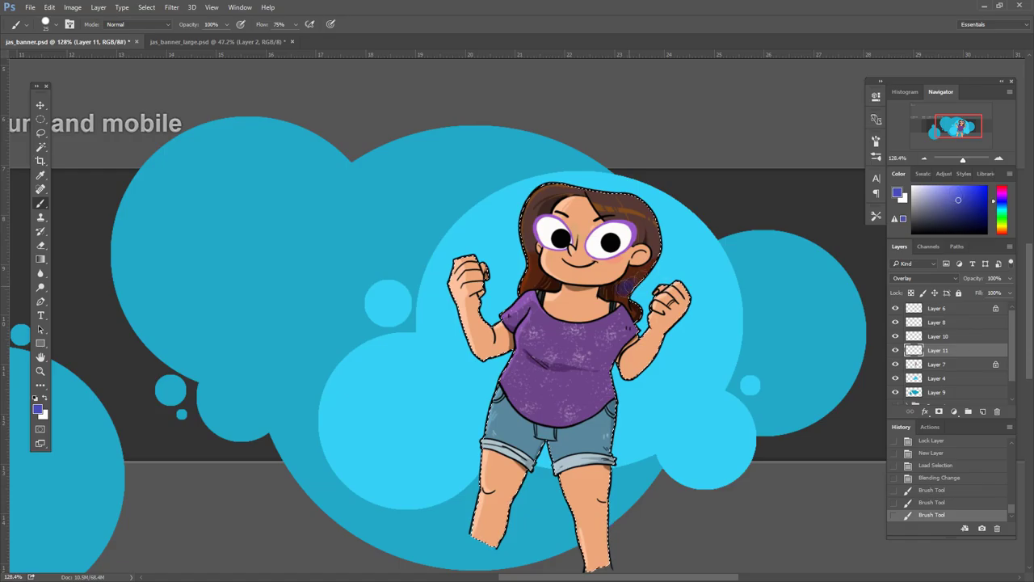
alt+click(657, 244)
alt+click(658, 244)
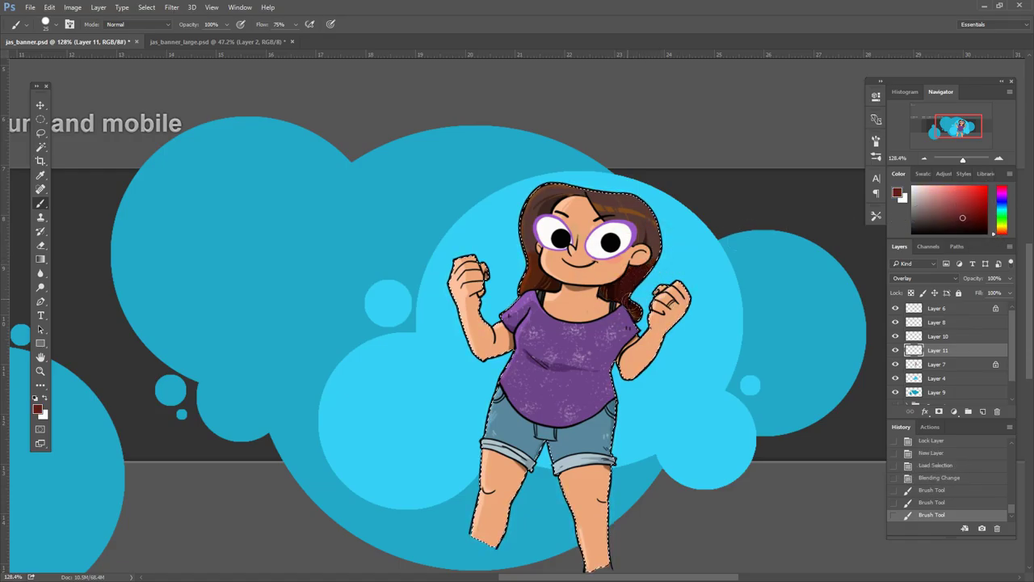
key(e)
click(533, 278)
key(b)
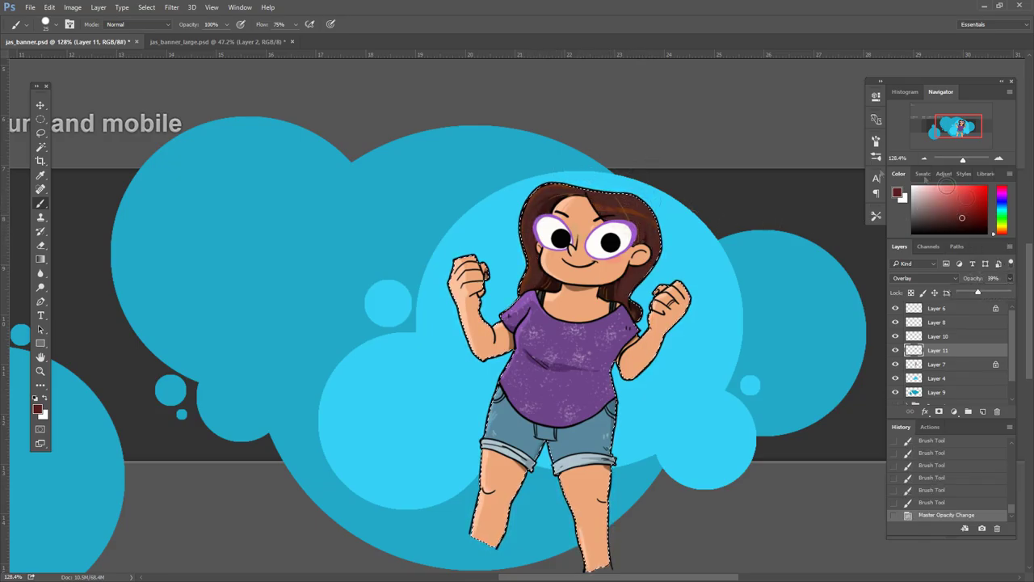
- Brush a muted brown overlay onto the hair and erase part of it along the outer edge beside the eye
click(1002, 231)
click(944, 207)
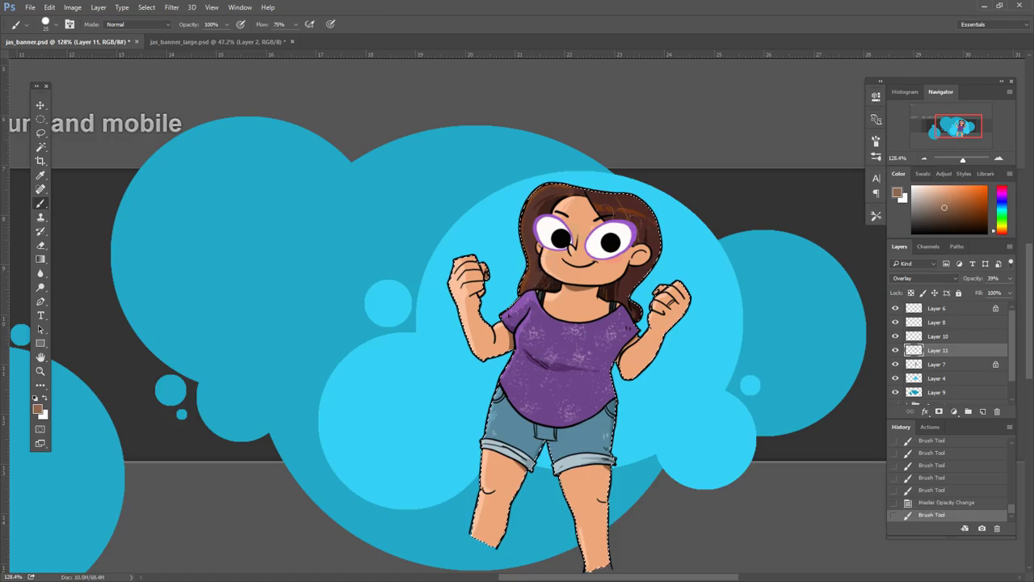
key(e)
mouse_move(646, 201)
mouse_down()
mouse_move(658, 242)
mouse_move(656, 234)
mouse_up()
key(b)
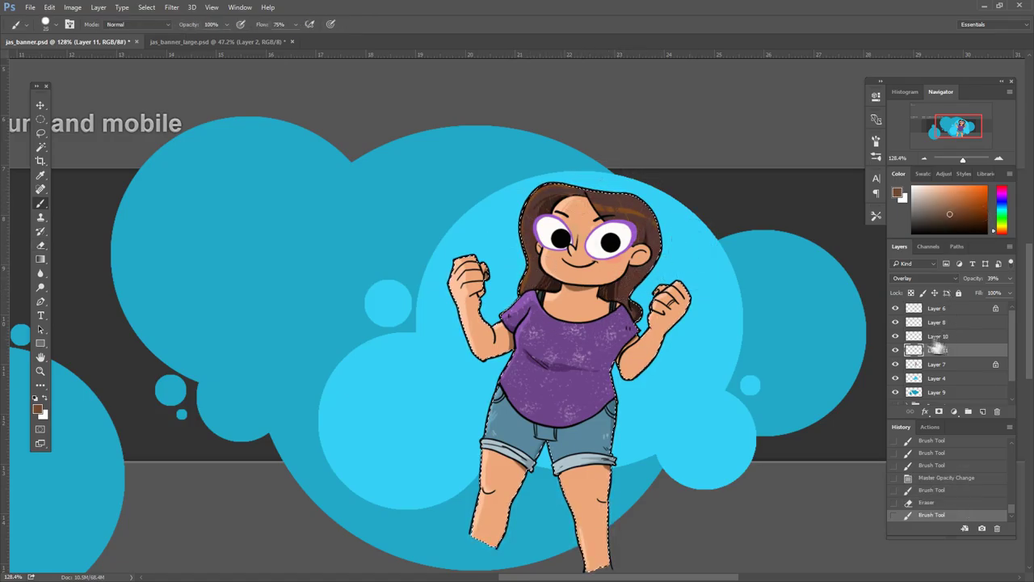
- Set Layer 11's opacity to 100%, erase the patchy tint and repaint the brown overlay evenly across the hair
drag(1010, 278, 1014, 293)
drag(643, 201, 658, 258)
key(e)
drag(622, 218, 658, 283)
mouse_move(614, 194)
mouse_down()
mouse_move(654, 307)
mouse_move(644, 237)
mouse_up()
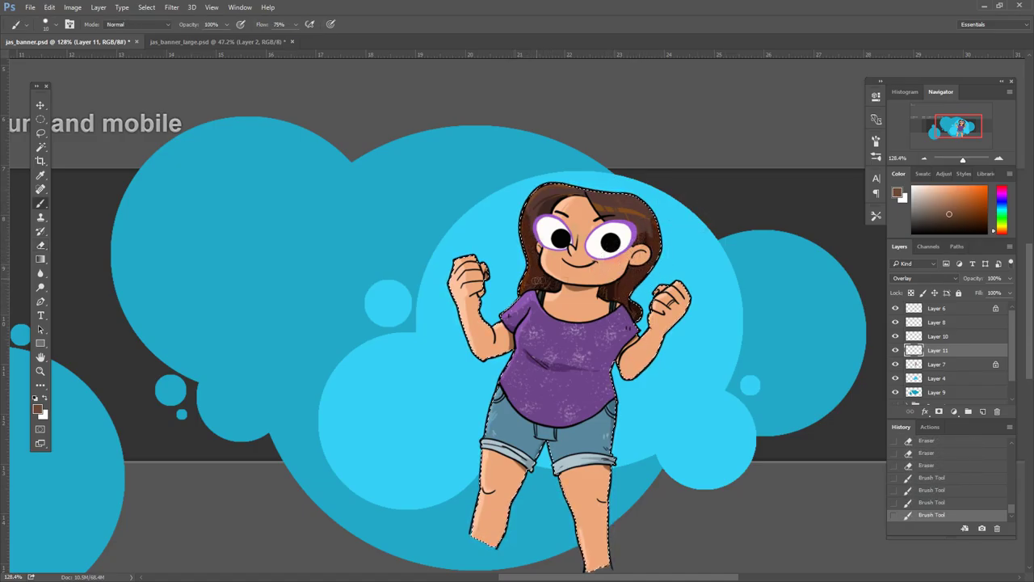
drag(547, 190, 596, 210)
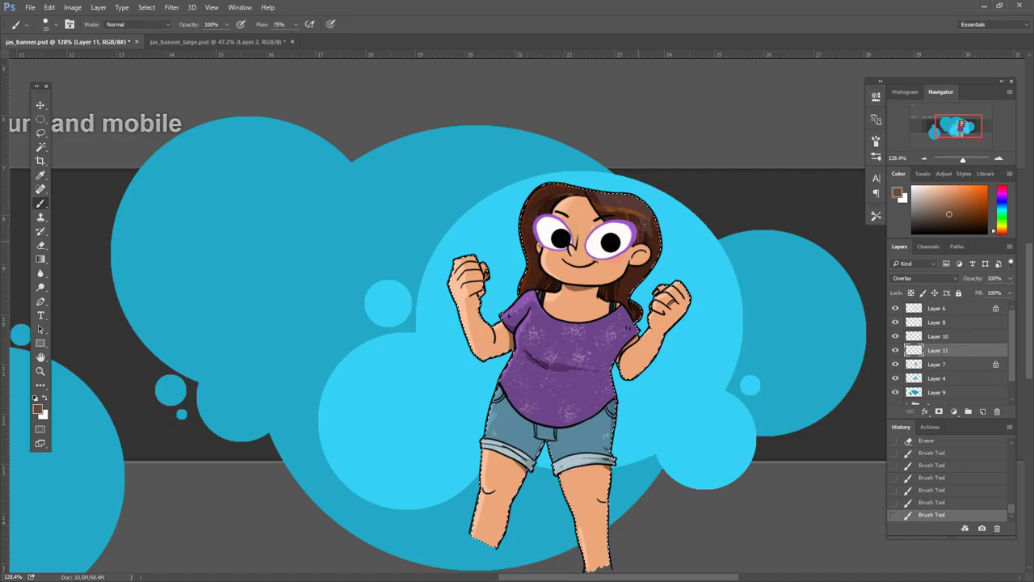
scroll(669, 219, down, 2)
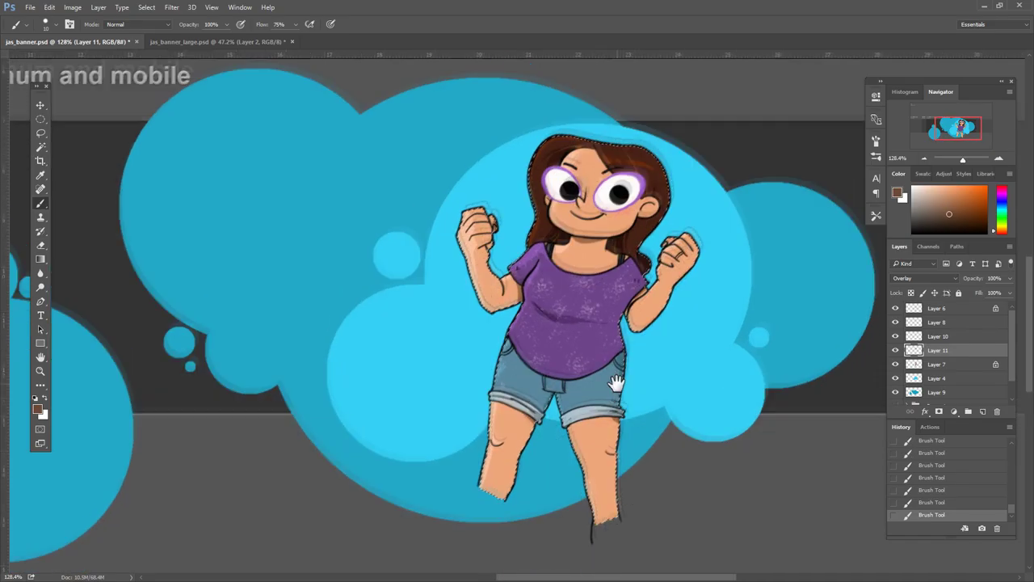
scroll(565, 194, up, 3)
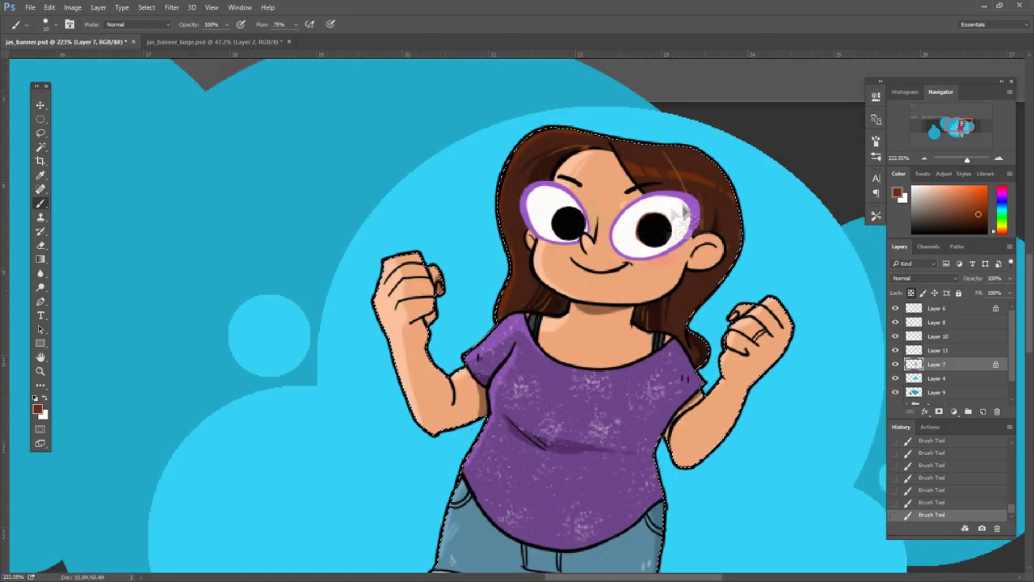
- Activate Layer 6 and clear the selection around the figure
click(918, 311)
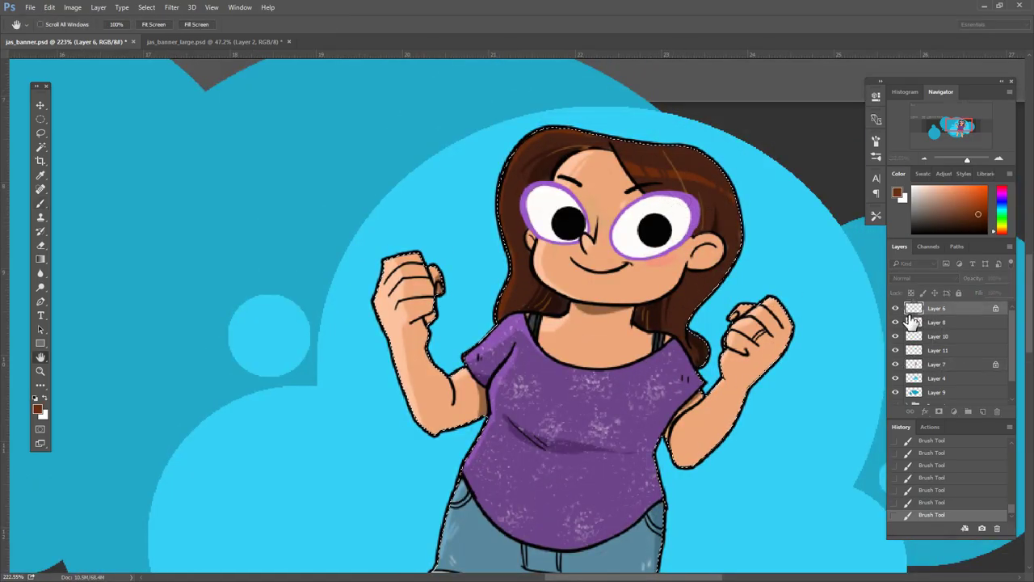
key(ctrl+d)
ctrl+click(917, 313)
key(ctrl+d)
- Try to fill a circular selection around the pupil nearest the visible ear with brown, on Layer 6 and Layer 7
key(m)
mouse_move(653, 196)
mouse_down()
mouse_move(693, 234)
mouse_move(693, 224)
mouse_move(669, 236)
mouse_move(680, 241)
mouse_up()
key(ctrl+d)
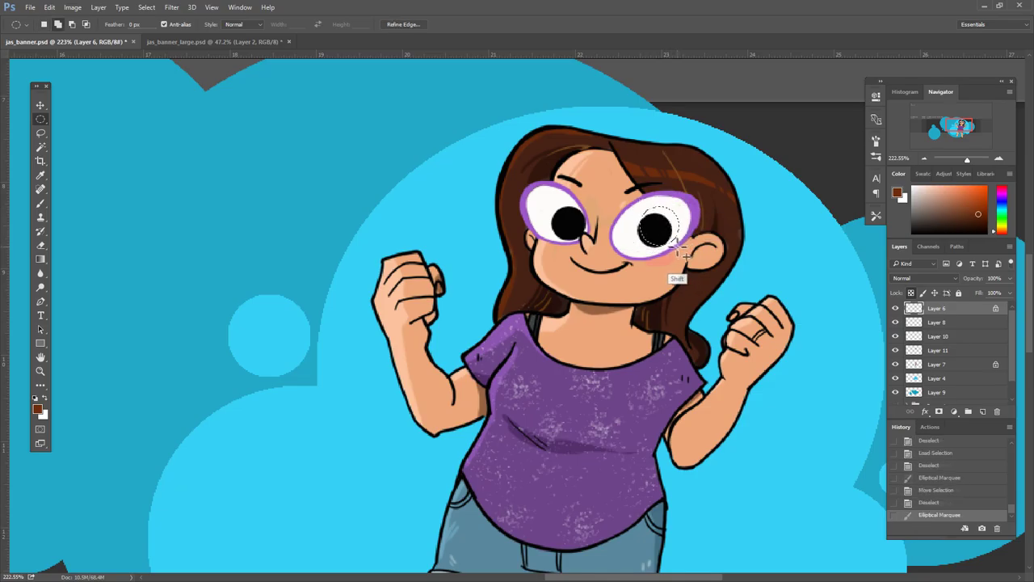
key(Up)
key(alt+BackSpace)
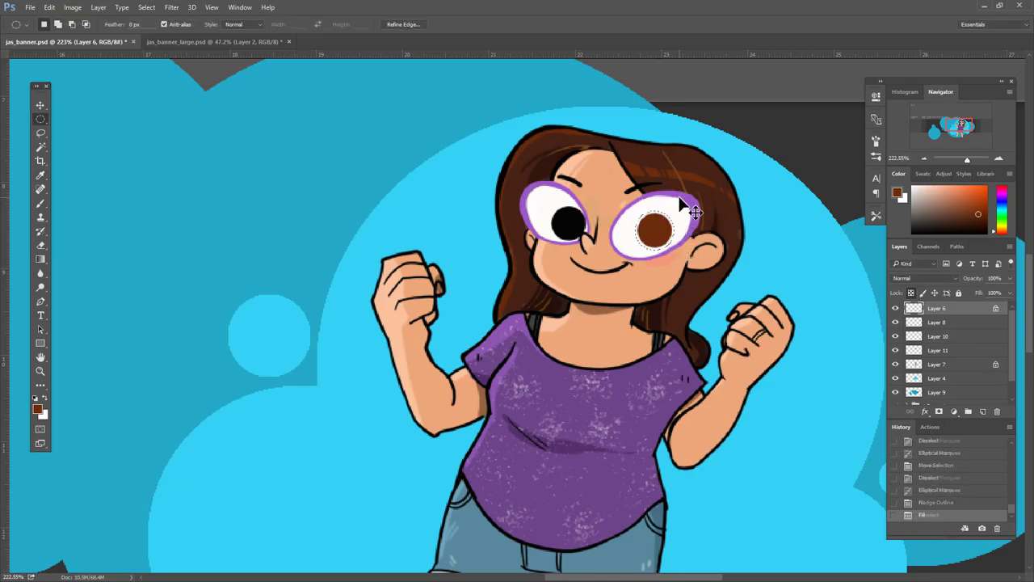
key(ctrl+z)
click(936, 364)
key(alt+BackSpace)
key(ctrl+d)
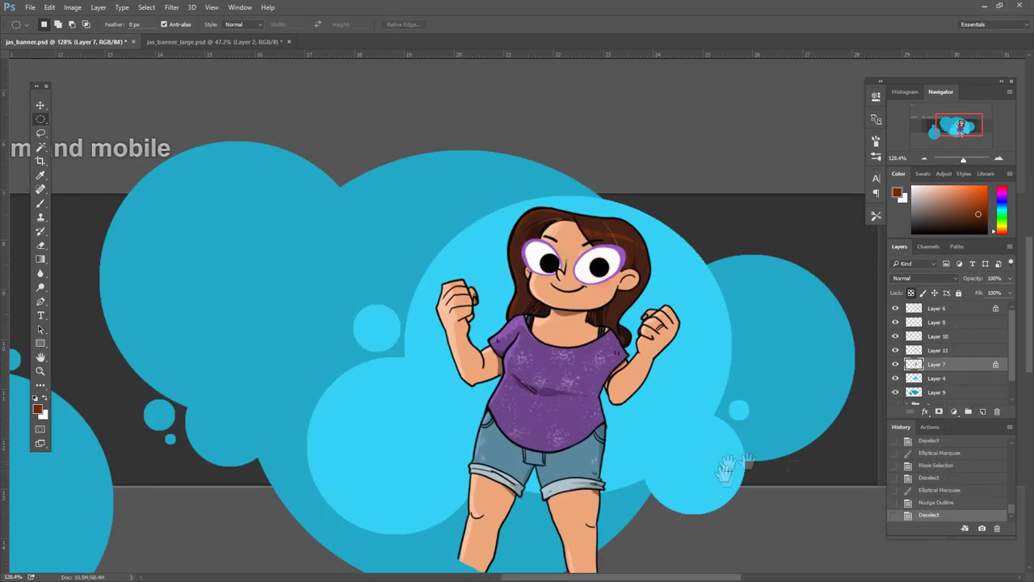
- Add a new layer and move it beneath the background circles on Layer 9
drag(734, 469, 797, 461)
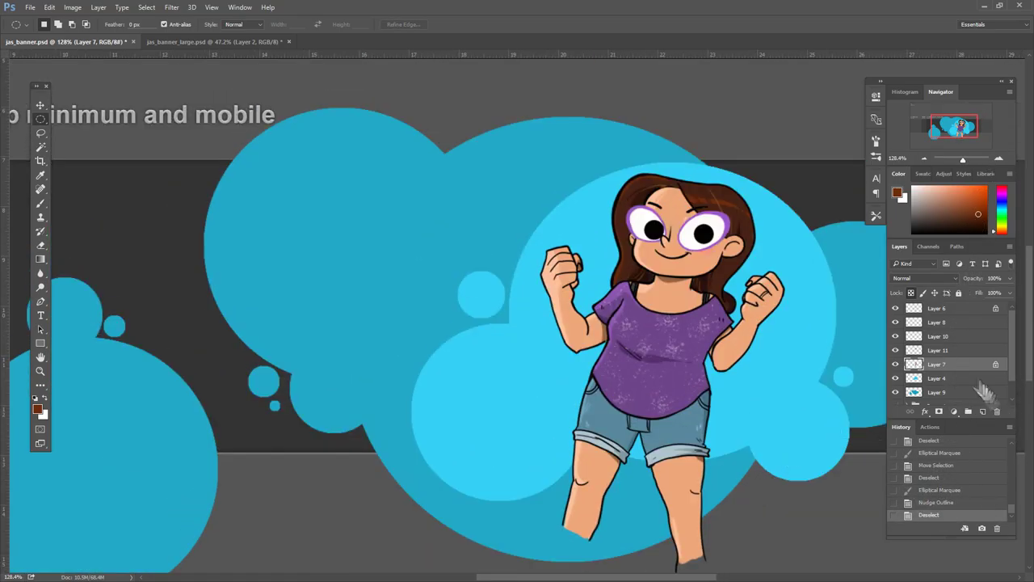
click(982, 412)
key(ctrl+bracketleft)
key(ctrl+bracketleft)
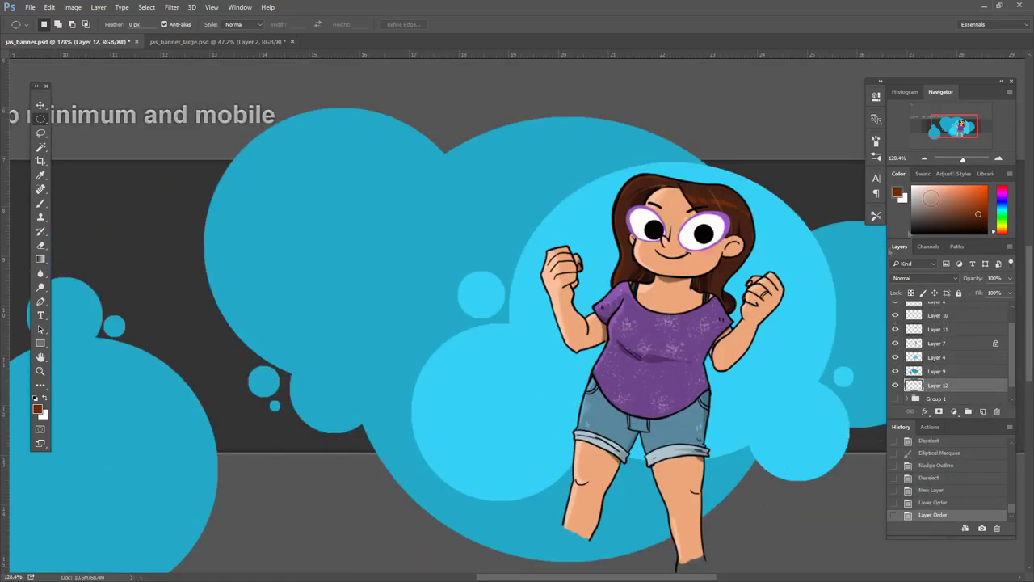
- Fill the new background layer with pale yellow and save the banner file
drag(962, 158, 961, 159)
click(1001, 225)
click(935, 189)
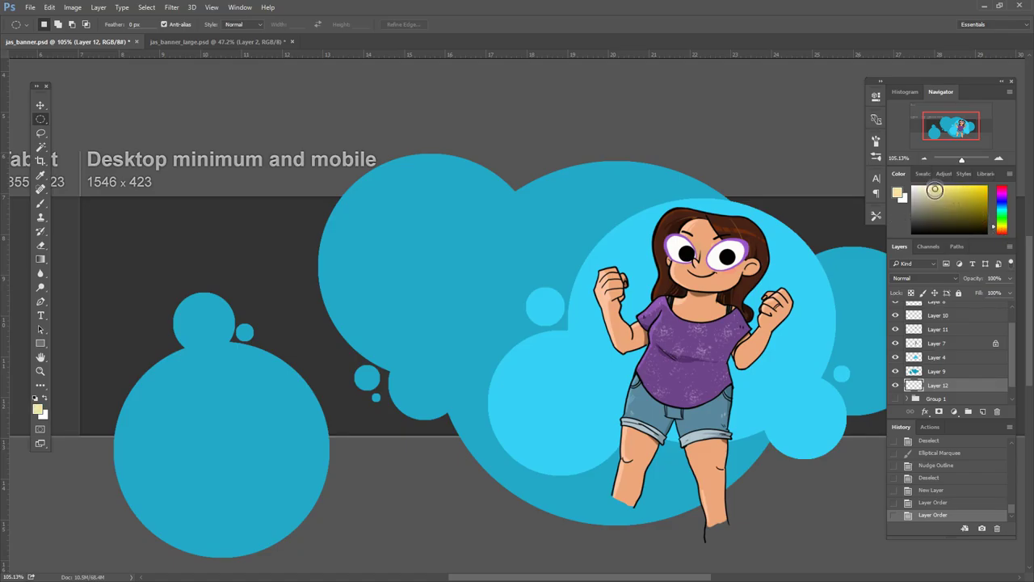
key(alt+BackSpace)
click(29, 7)
click(48, 108)
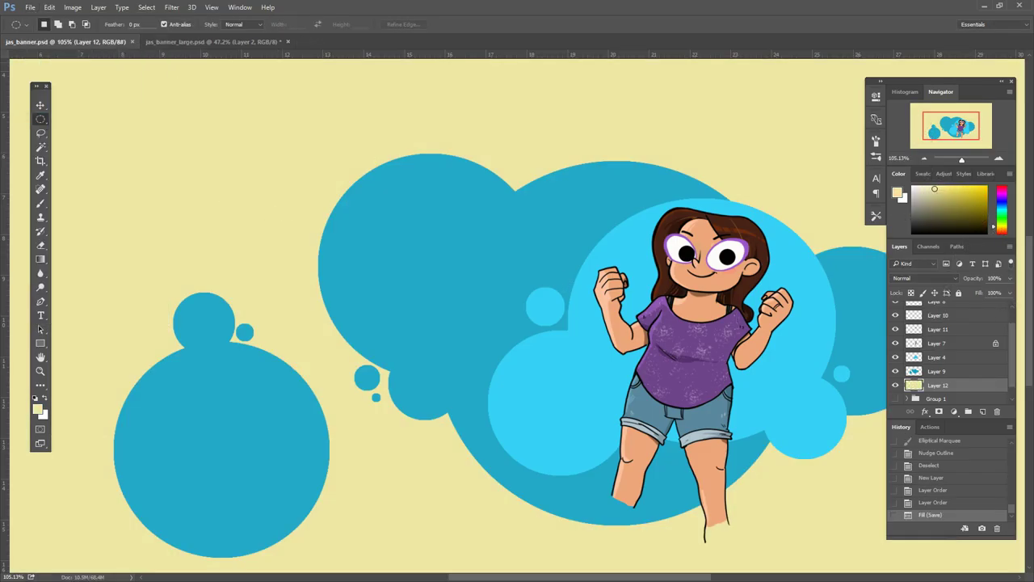
- Select the pixels of the background circles on Layer 9 and fill them with light turquoise
click(913, 371)
ctrl+click(914, 371)
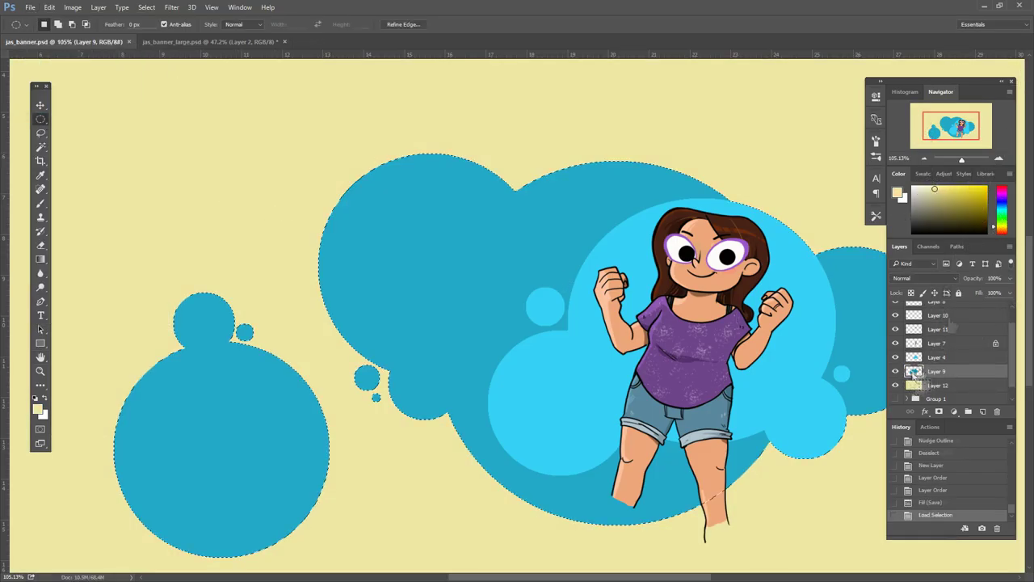
click(1003, 206)
drag(1005, 208, 1005, 212)
click(959, 199)
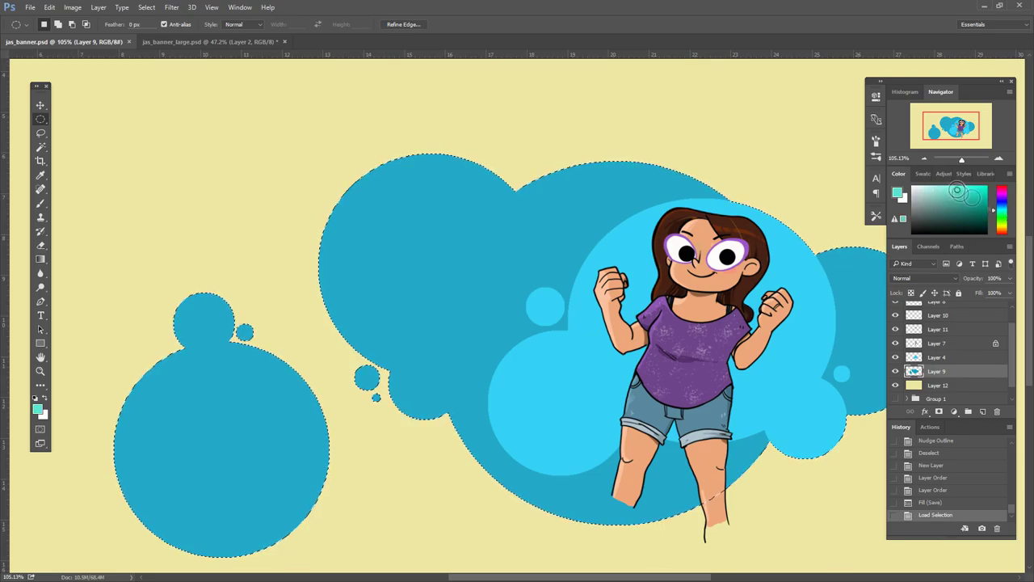
key(alt+BackSpace)
- Try a darker teal fill on the Layer 9 circles and undo it
click(960, 192)
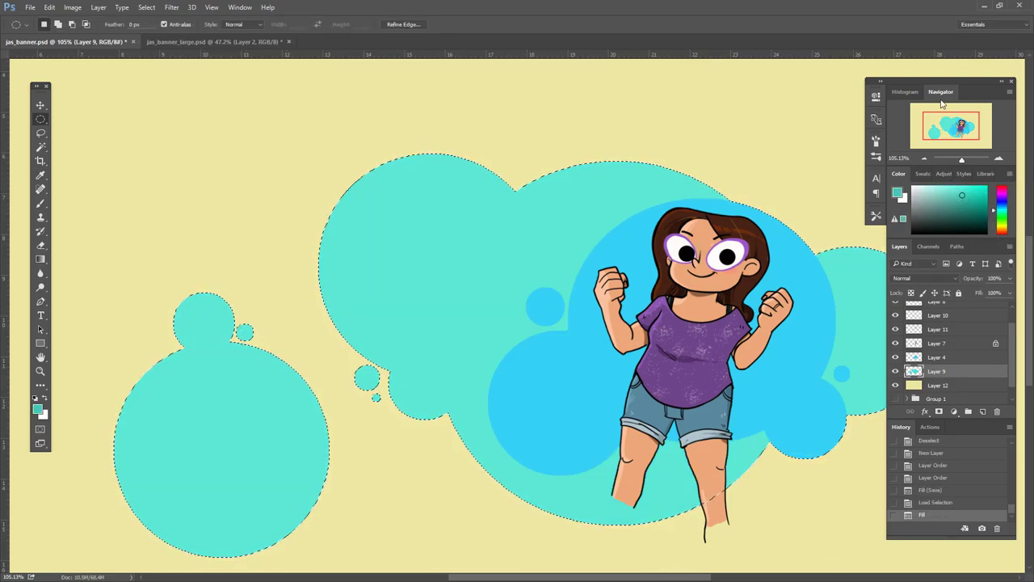
key(ctrl+z)
key(alt+BackSpace)
key(ctrl+z)
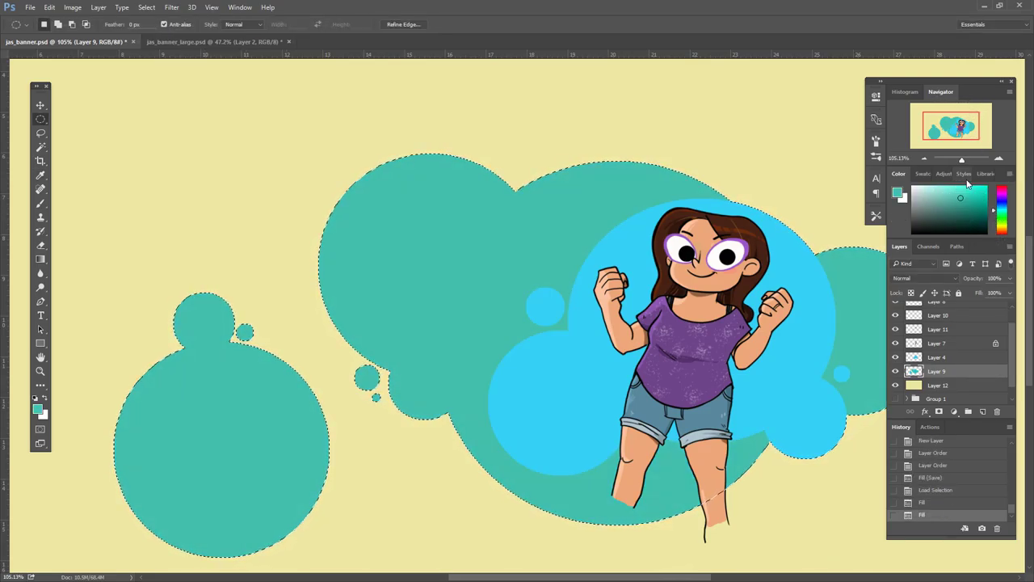
key(ctrl+z)
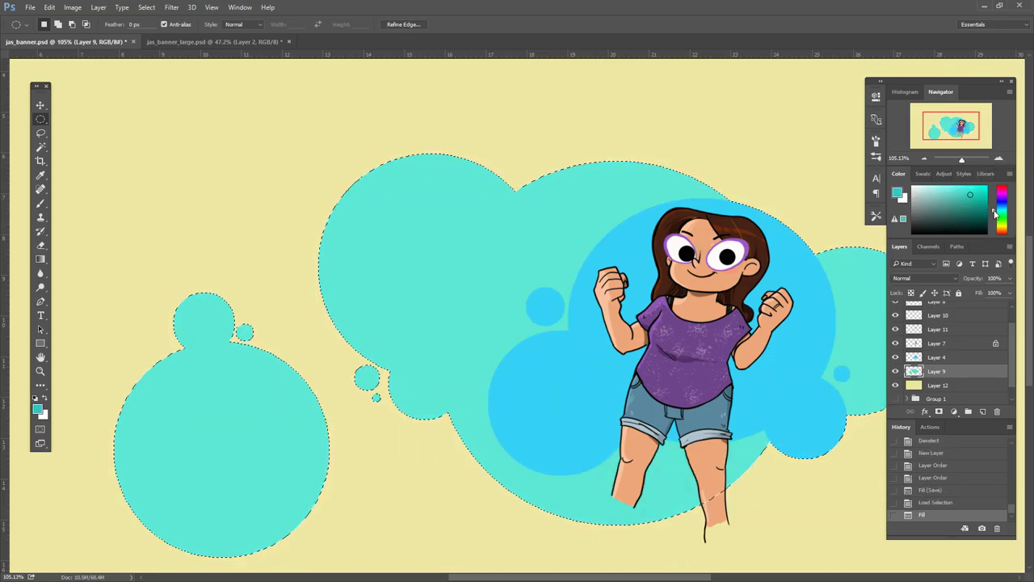
- Refill the Layer 9 circles with a more saturated bright turquoise and clear the selection
click(968, 191)
key(alt+BackSpace)
click(966, 190)
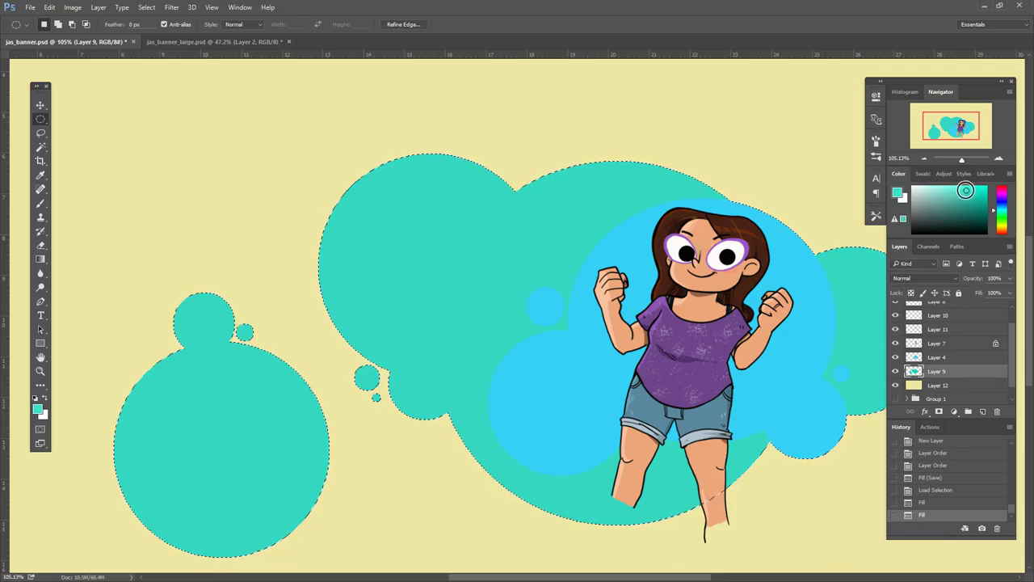
key(alt+BackSpace)
key(ctrl+d)
- Try filling the Layer 4 circles behind the woman with a deeper turquoise
ctrl+click(913, 358)
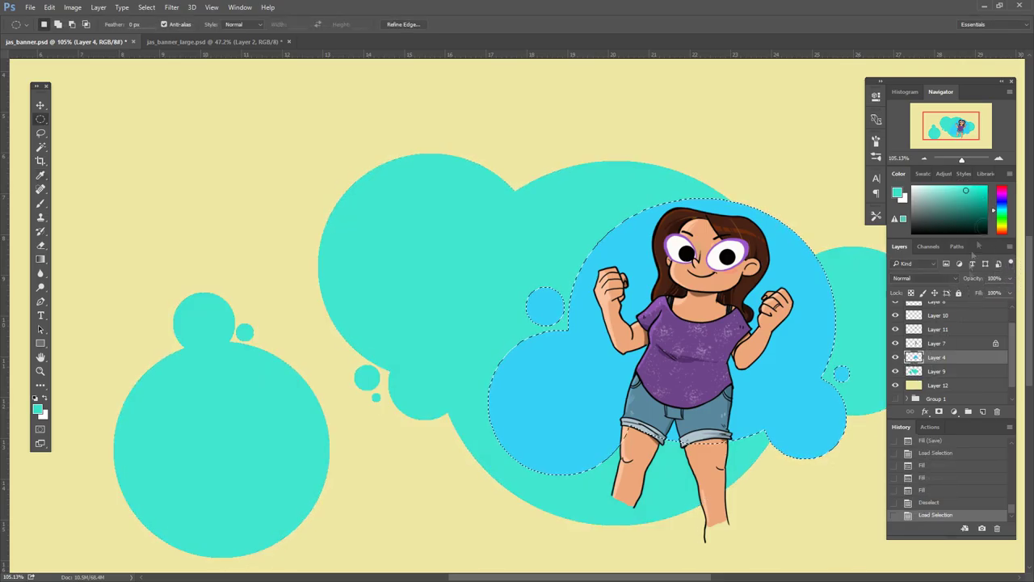
click(973, 194)
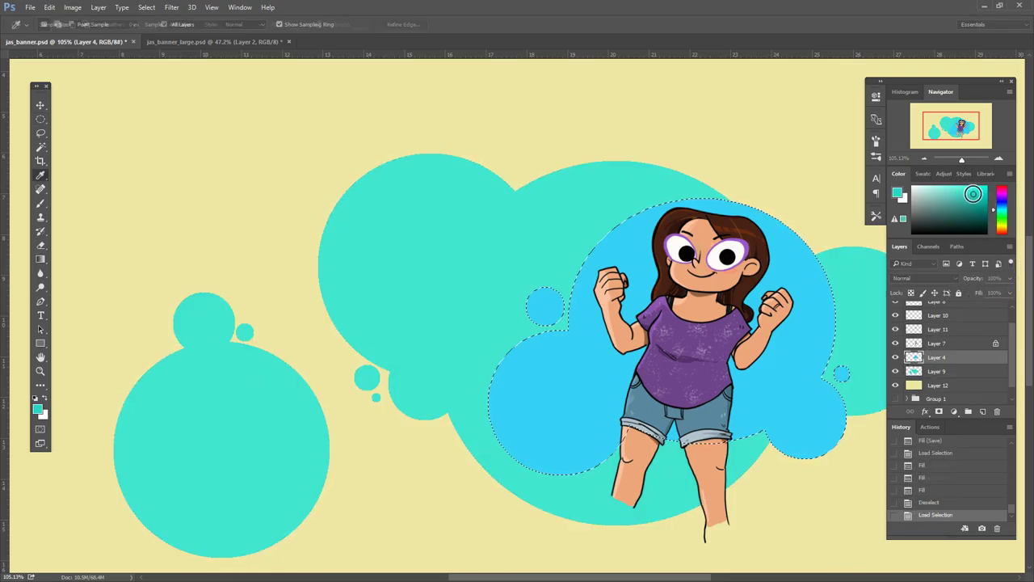
key(alt+BackSpace)
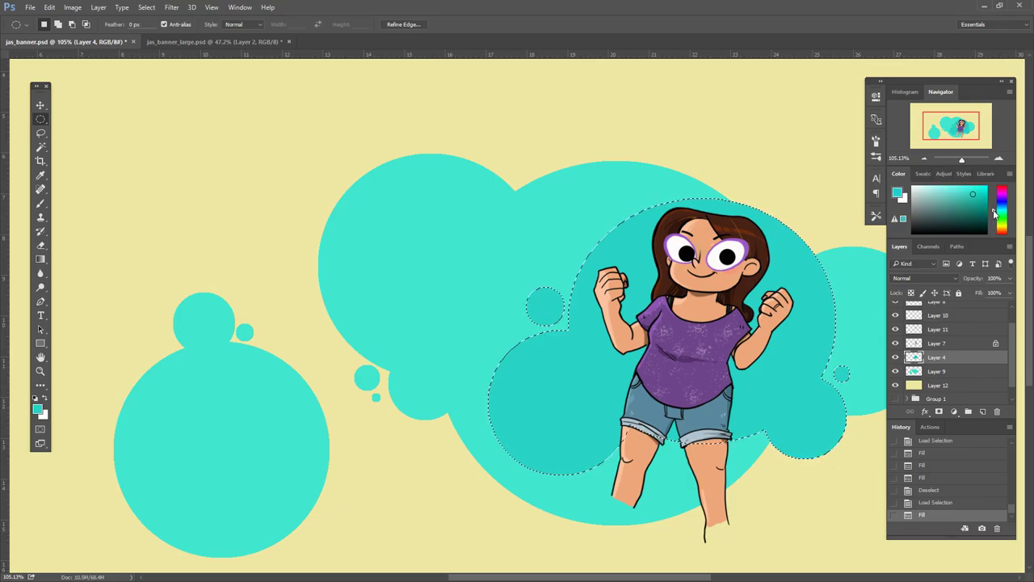
key(alt+BackSpace)
key(ctrl+d)
- Select the pixels of the Layer 4 circles again and fill them with bright cyan blue
drag(691, 396, 642, 360)
ctrl+click(913, 358)
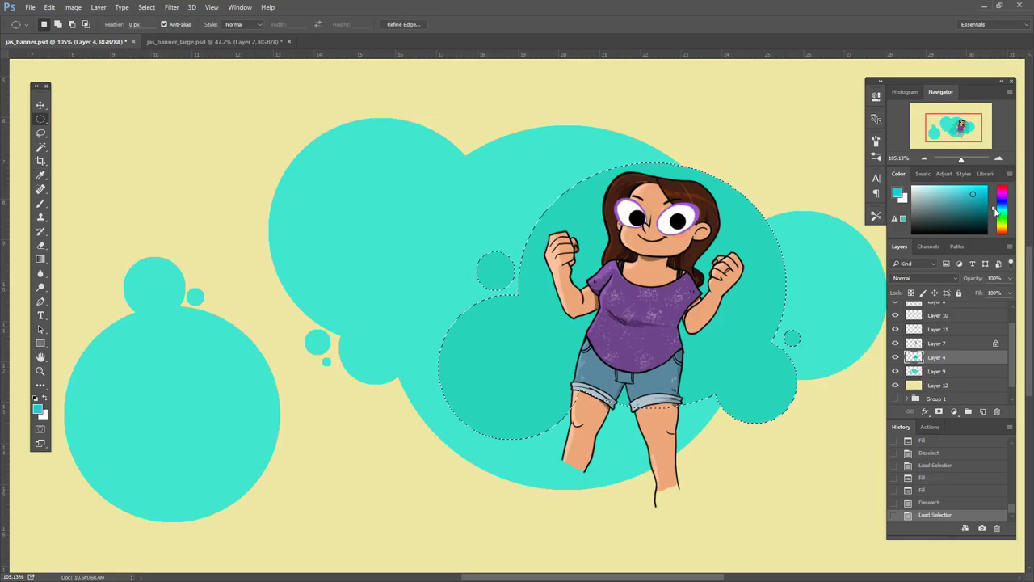
click(979, 190)
key(alt+BackSpace)
key(ctrl+d)
- Give the Layer 9 circles a thin bright turquoise Stroke effect positioned outside, and clear the selection
drag(816, 243, 841, 238)
ctrl+click(914, 370)
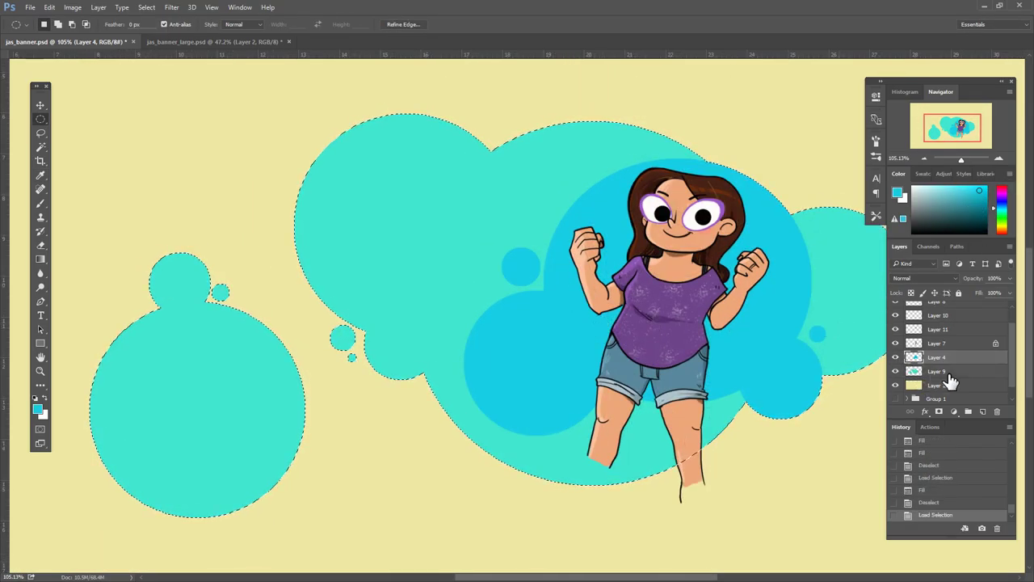
double_click(973, 373)
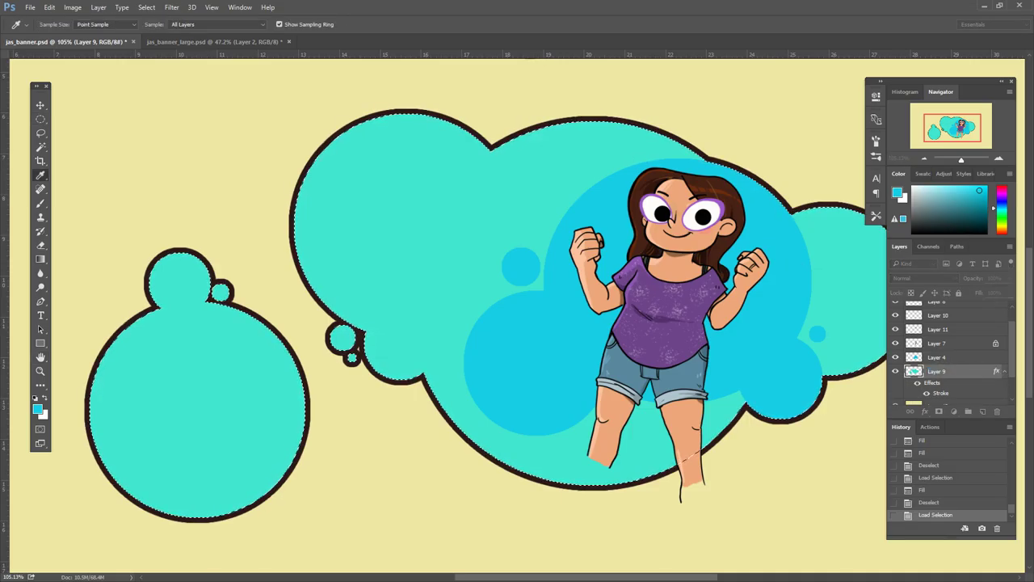
drag(711, 148, 717, 141)
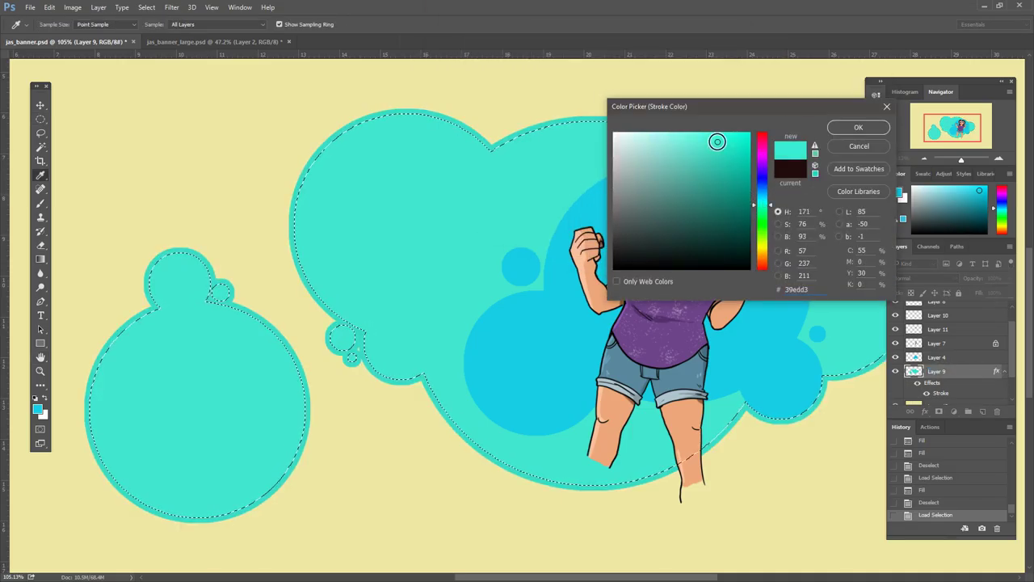
click(856, 127)
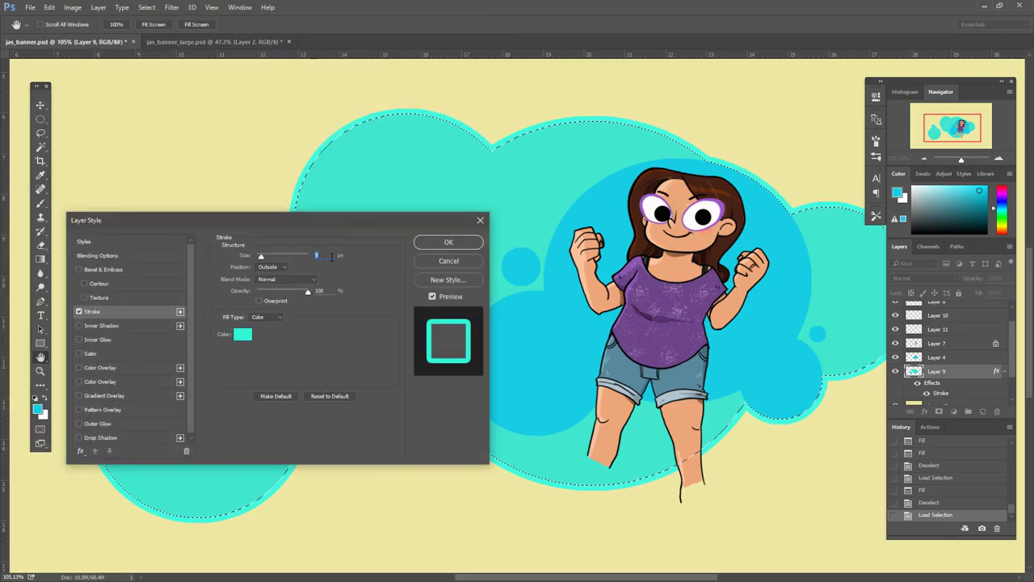
click(449, 242)
key(ctrl+d)
- Give the Layer 4 circles a 4 px outside Stroke effect in a cyan blue matching their fill
click(925, 361)
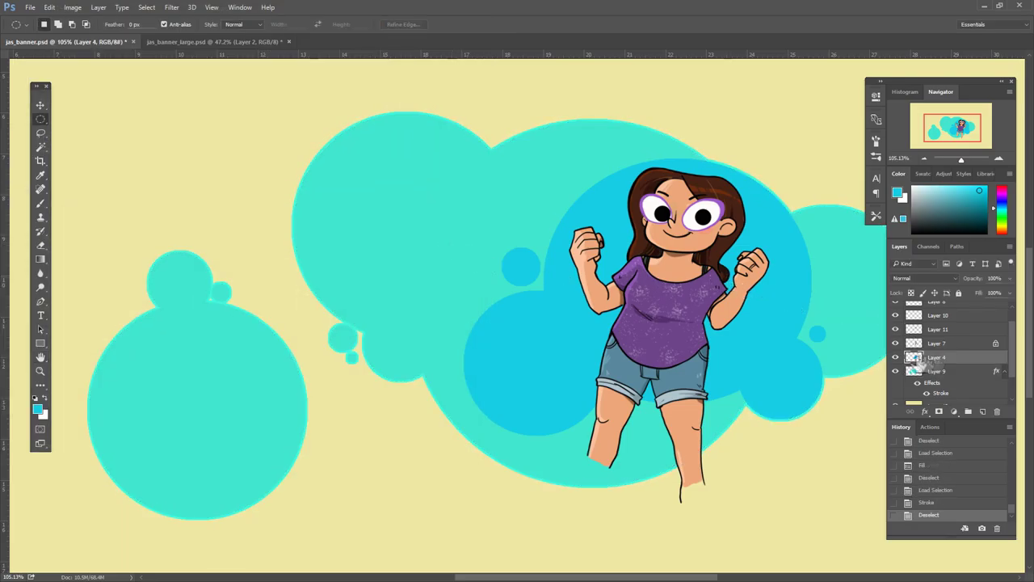
double_click(929, 361)
click(92, 311)
click(243, 333)
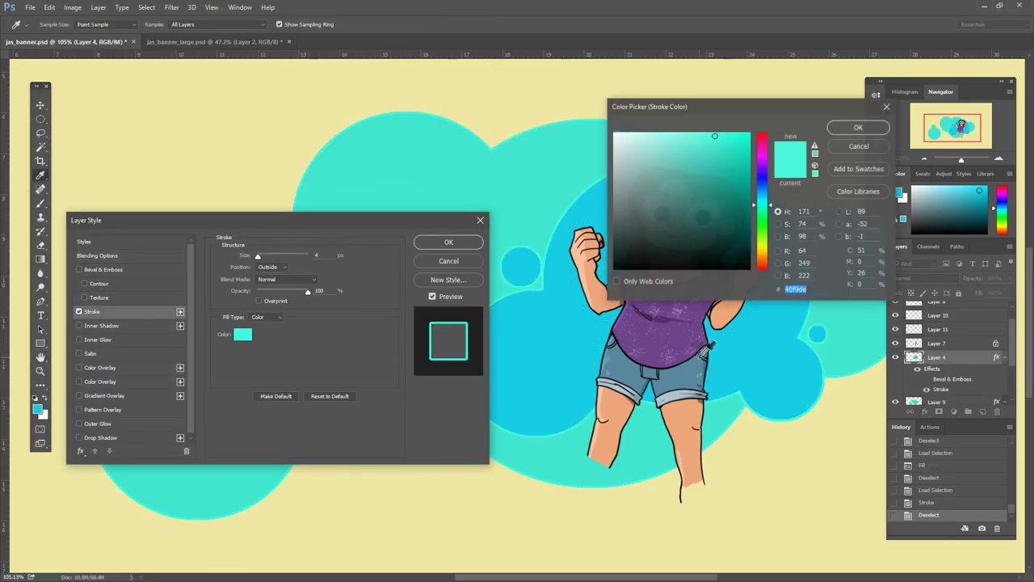
click(872, 129)
click(454, 246)
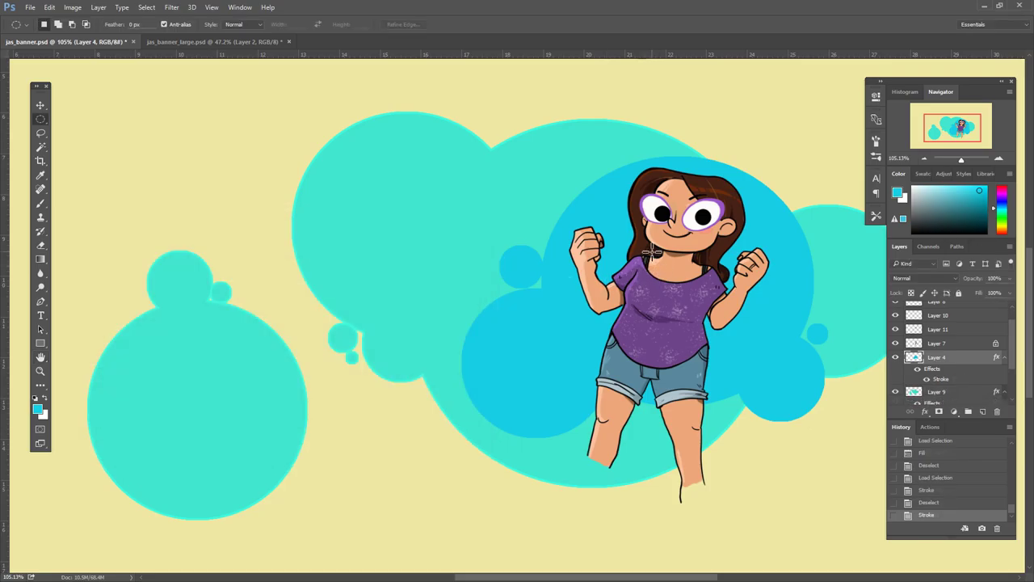
- Add a small cyan blue circle on Layer 4, just above the large blue circle behind the woman's head
drag(553, 136, 524, 152)
click(487, 173)
drag(485, 101, 540, 140)
key(alt+BackSpace)
key(ctrl+d)
- Lower the opacity of the pale yellow background on Layer 12 to 50% to reveal the banner size template
drag(647, 420, 743, 404)
scroll(970, 364, down, 3)
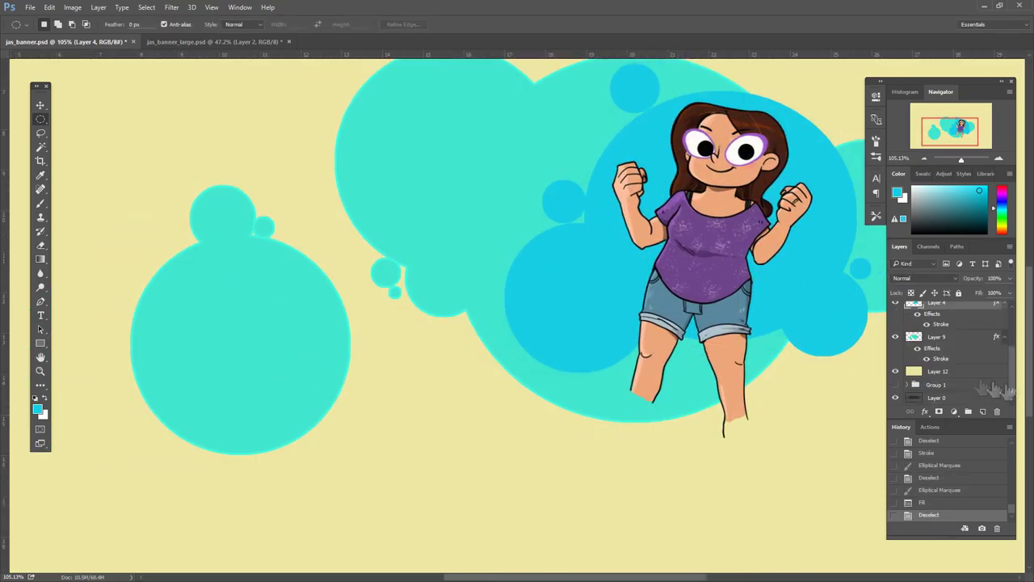
click(938, 371)
key(5)
- Add a new layer above Layer 6 and fill the full-width area below the banner strip with black
scroll(969, 355, up, 3)
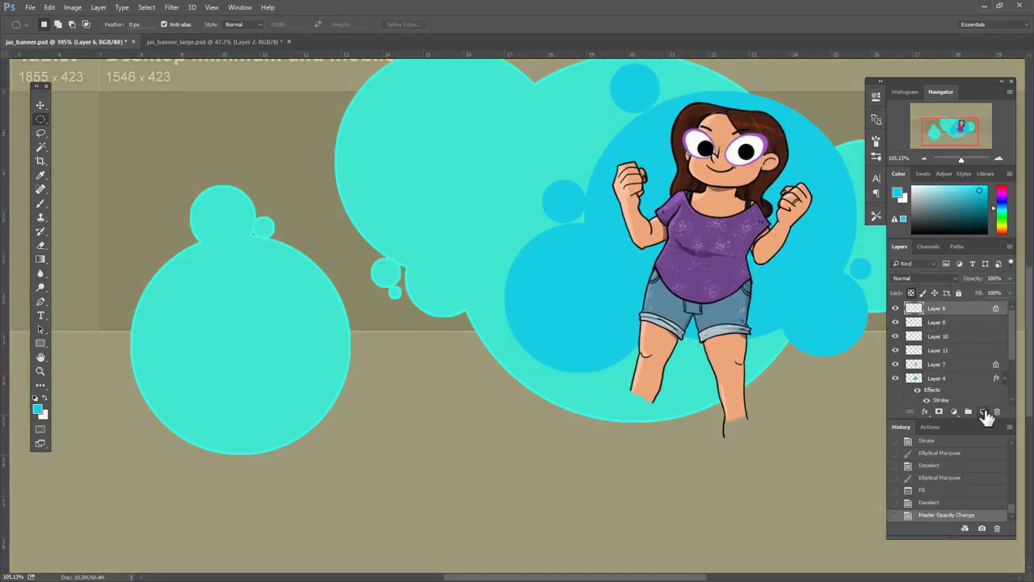
click(984, 412)
right_click(40, 118)
click(89, 119)
key(ctrl+0)
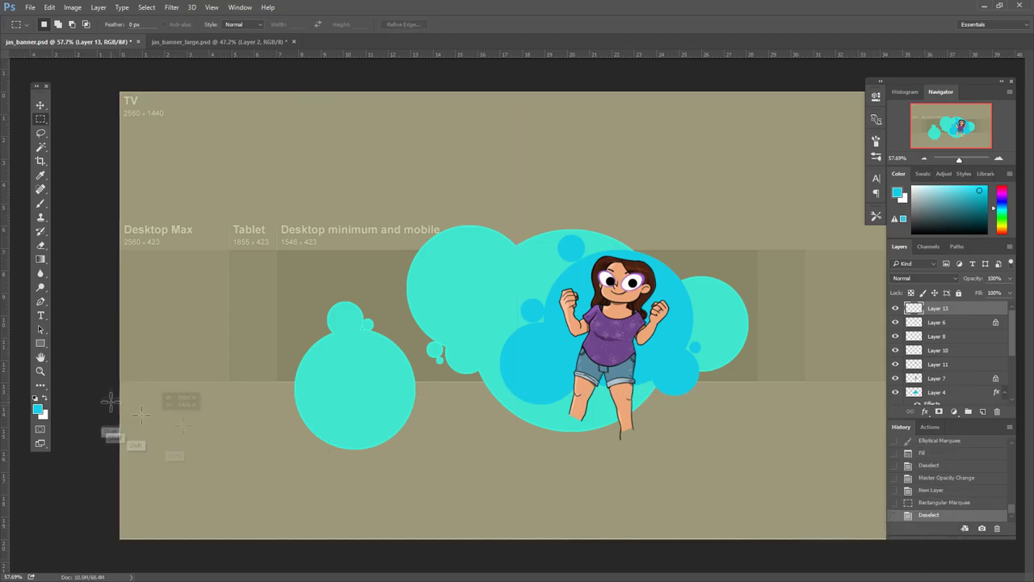
drag(110, 401, 978, 565)
key(d)
key(alt+BackSpace)
key(ctrl+d)
- Fill the full-width area above the banner strip with black on the same layer
drag(109, 81, 997, 235)
key(alt+BackSpace)
key(ctrl+d)
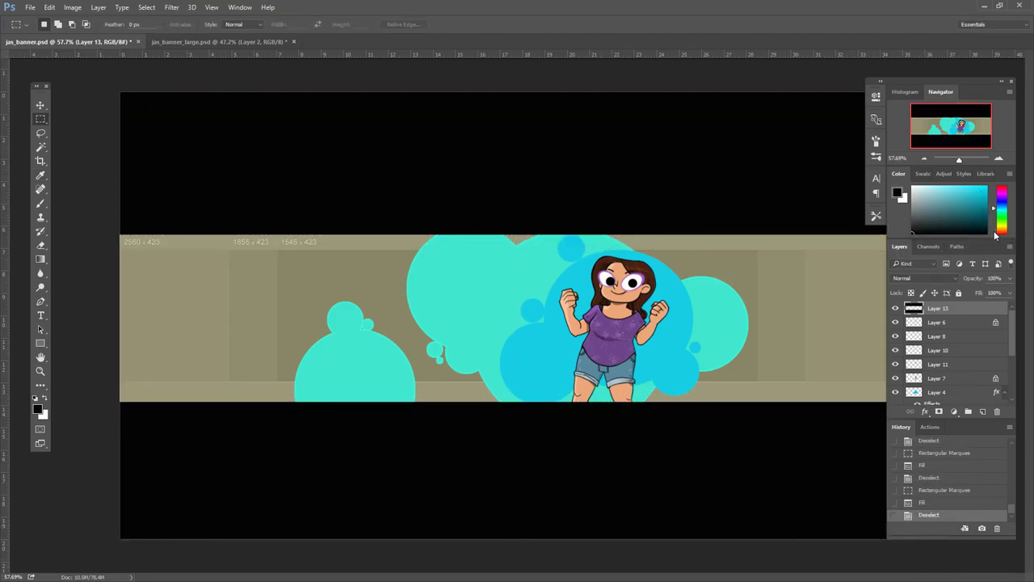
- Restore the opacity of the pale yellow background on Layer 12 to 100%
scroll(970, 355, down, 5)
click(937, 383)
drag(1003, 278, 1019, 277)
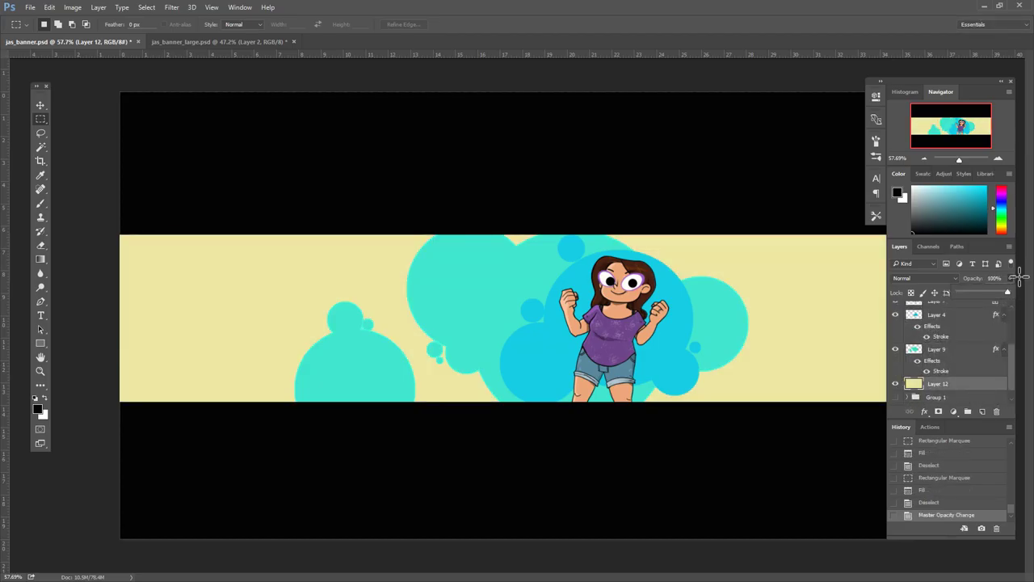
- Try brushing a grid of large turquoise tile lines over the yellow background on a new layer above Layer 12
click(983, 412)
key(b)
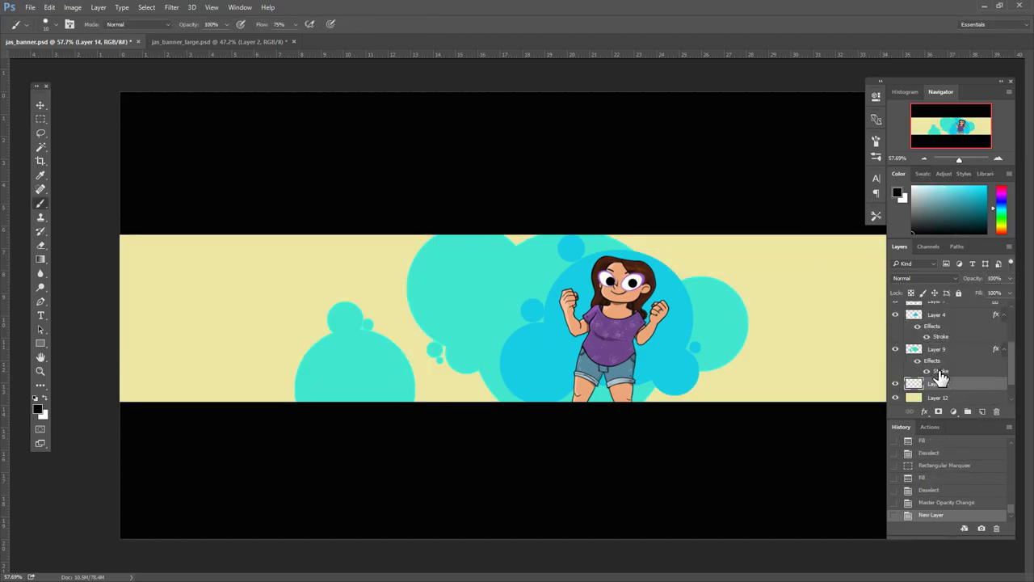
alt+click(501, 285)
key(ctrl+z)
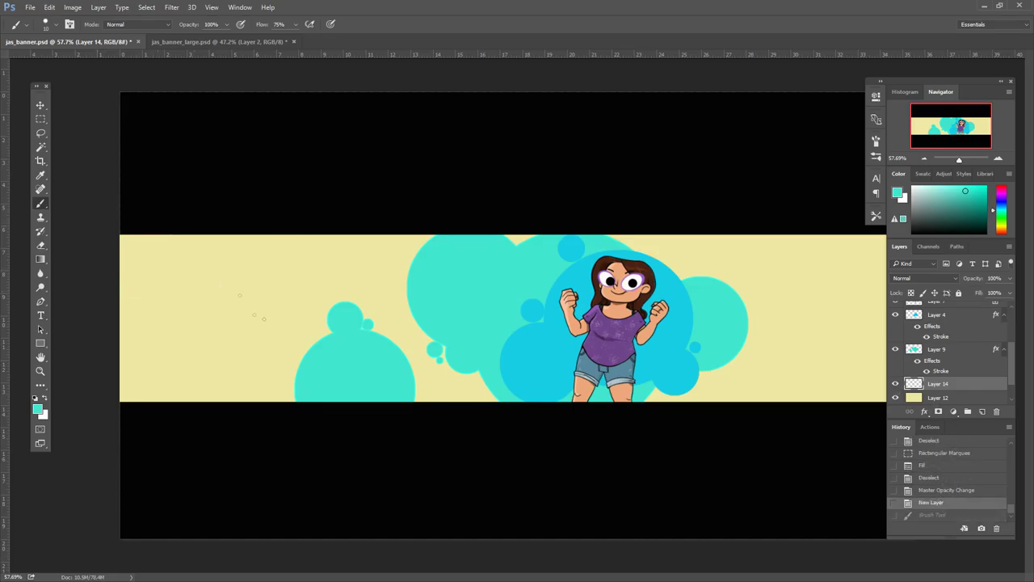
mouse_move(220, 235)
mouse_down()
mouse_move(222, 305)
mouse_move(120, 307)
mouse_up()
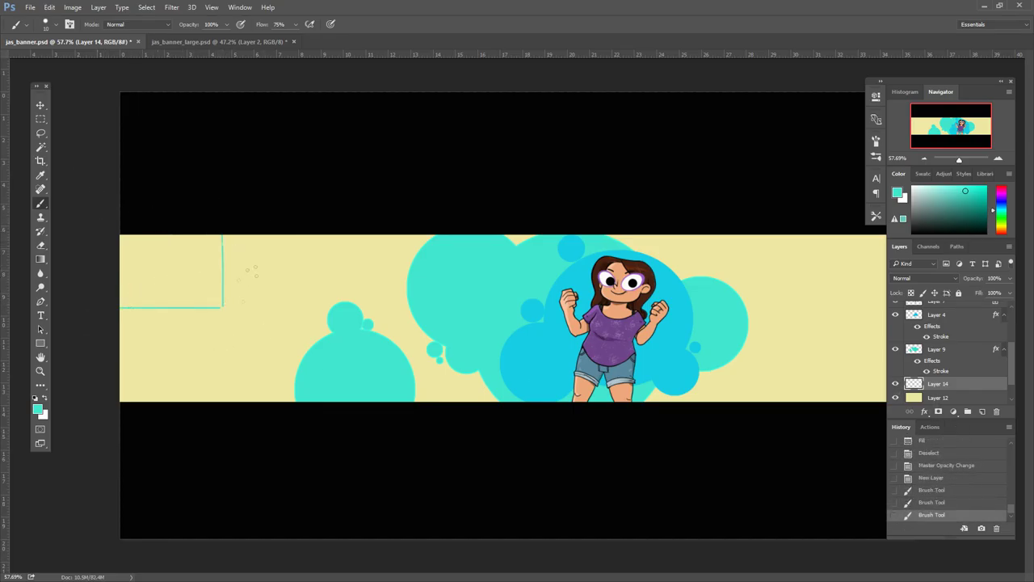
mouse_move(224, 388)
mouse_down()
mouse_move(224, 308)
mouse_move(327, 307)
mouse_up()
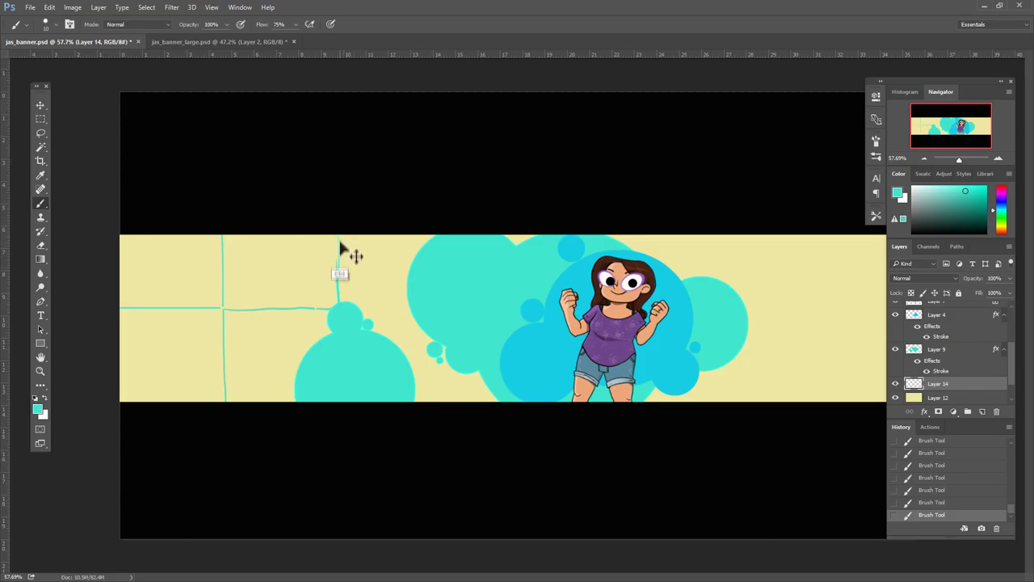
click(929, 503)
click(929, 496)
click(930, 515)
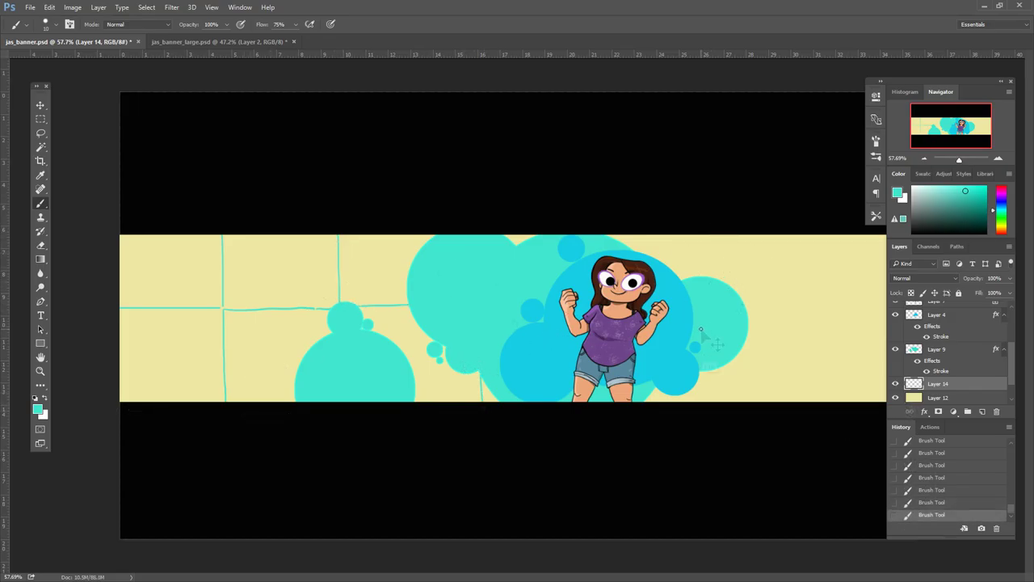
- Revert the history to the empty new layer and toggle that layer's visibility off and on
scroll(945, 476, up, 5)
click(931, 455)
click(895, 384)
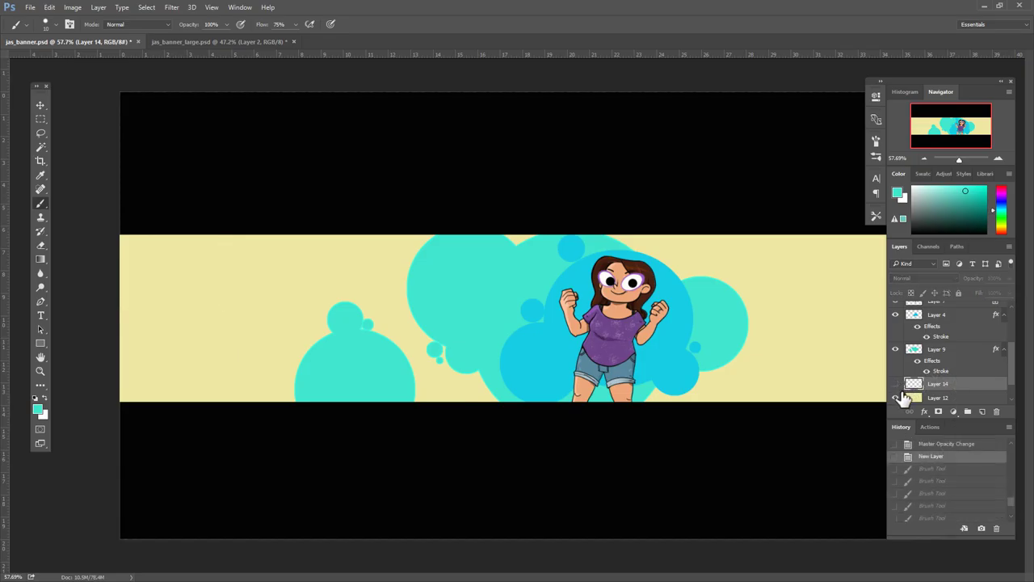
click(895, 384)
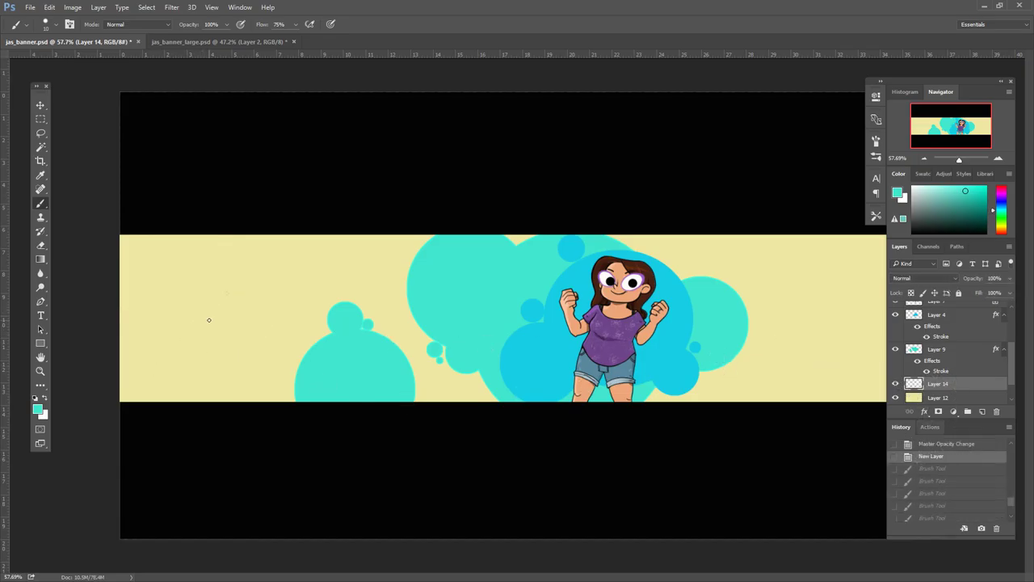
- Try brushing a denser turquoise grid with smaller tiles over the yellow background on Layer 14
mouse_move(199, 281)
mouse_down()
mouse_move(201, 349)
mouse_move(284, 350)
mouse_move(278, 273)
mouse_up()
drag(278, 273, 197, 279)
drag(198, 352, 199, 401)
drag(194, 349, 162, 350)
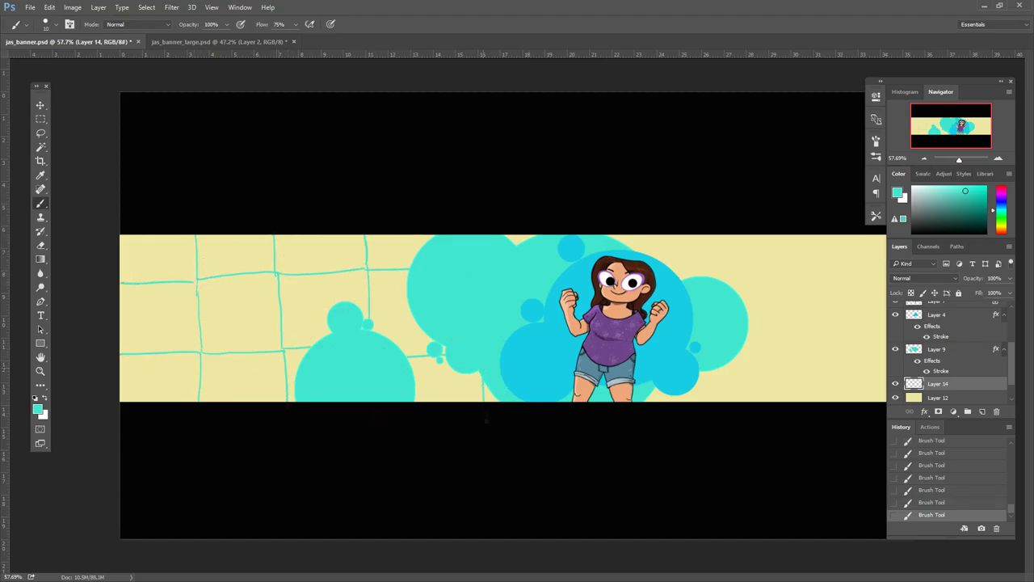
- Step back through the last grid strokes and delete Layer 14 with the grid
click(932, 465)
click(997, 412)
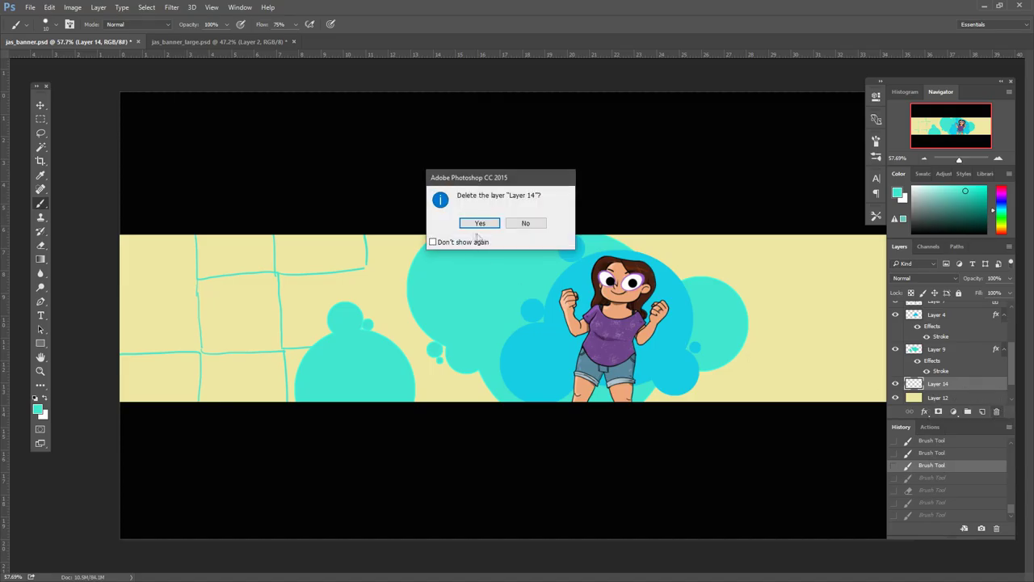
click(479, 224)
- Sample the turquoise of the background circles as the brush colour and save the banner file
key(ctrl+1)
alt+click(301, 293)
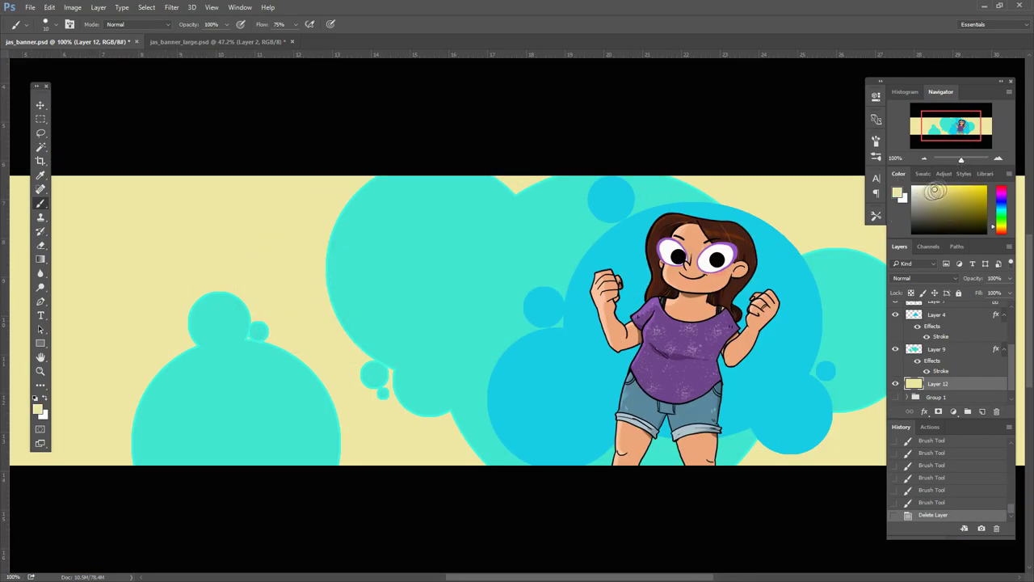
alt+click(502, 296)
scroll(549, 382, down, 1)
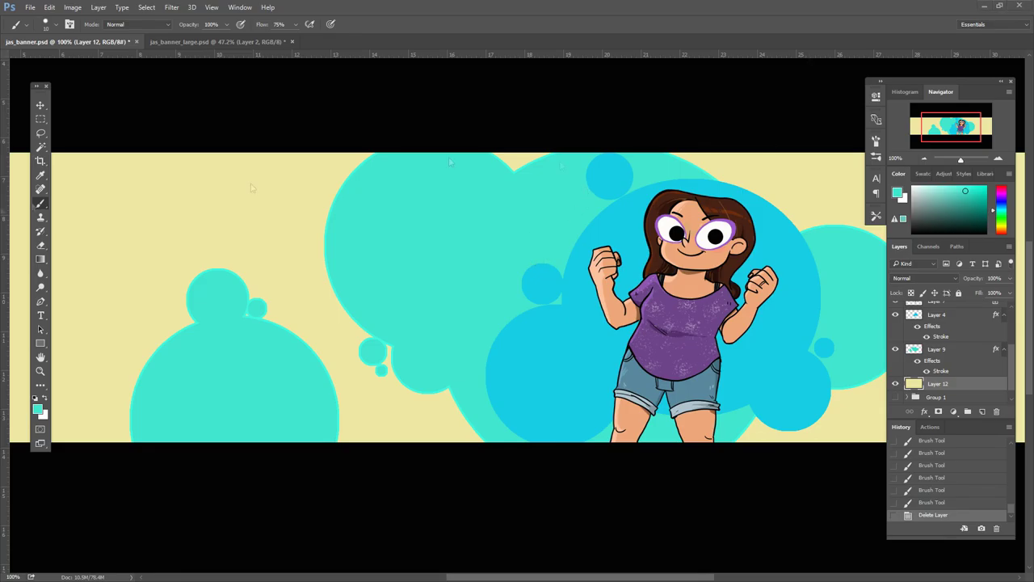
click(30, 7)
click(41, 113)
- Add a new layer above Layer 4 and brush a small turquoise ring on the blue circle beside the woman's waist
drag(511, 310, 614, 342)
drag(496, 422, 335, 358)
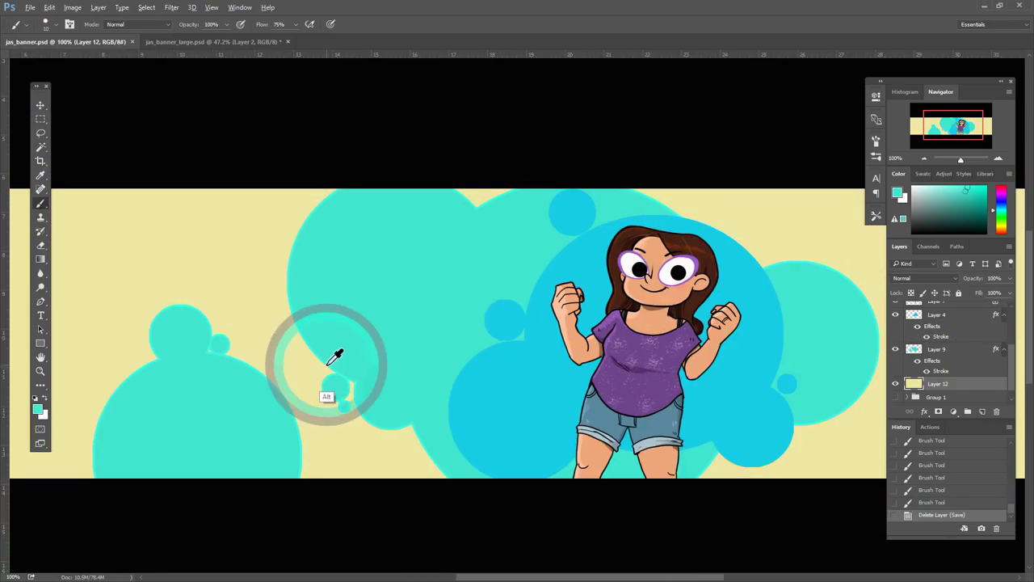
click(983, 412)
click(529, 390)
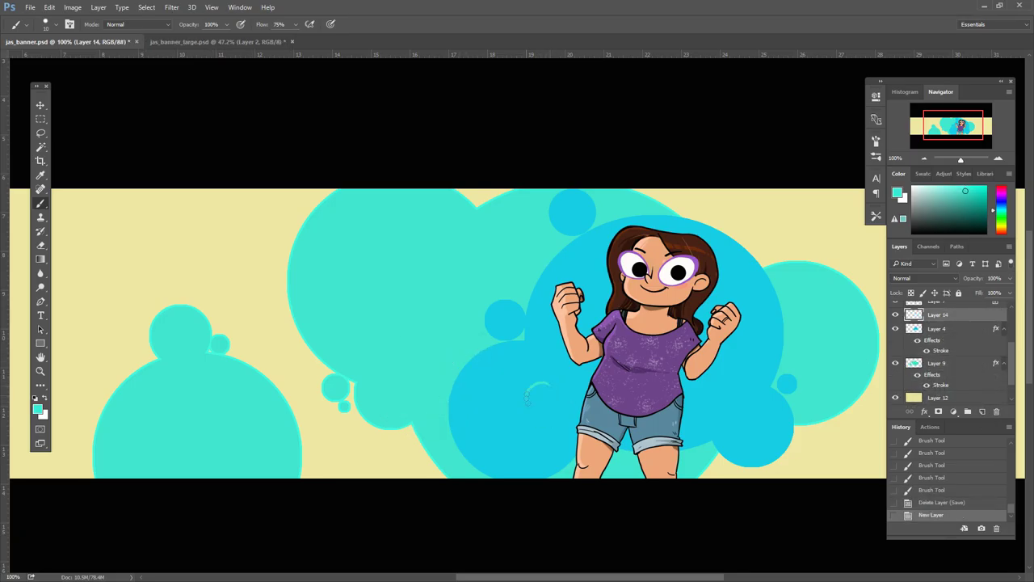
alt+click(540, 396)
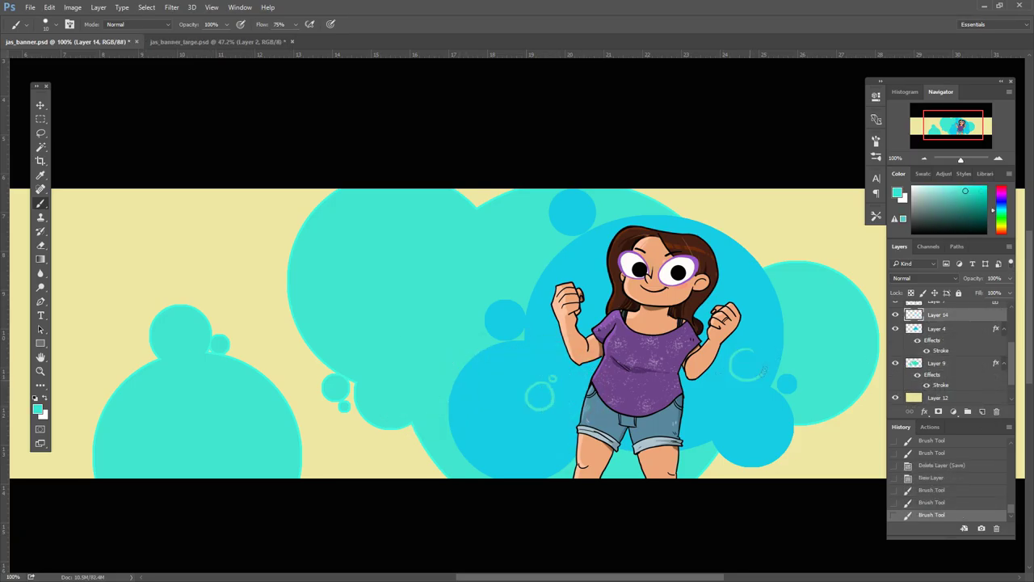
- Try brushing a larger turquoise ring with droplets below the raised fist and merging small bubbles into both rings
drag(763, 370, 732, 376)
click(752, 379)
click(736, 379)
alt+click(747, 374)
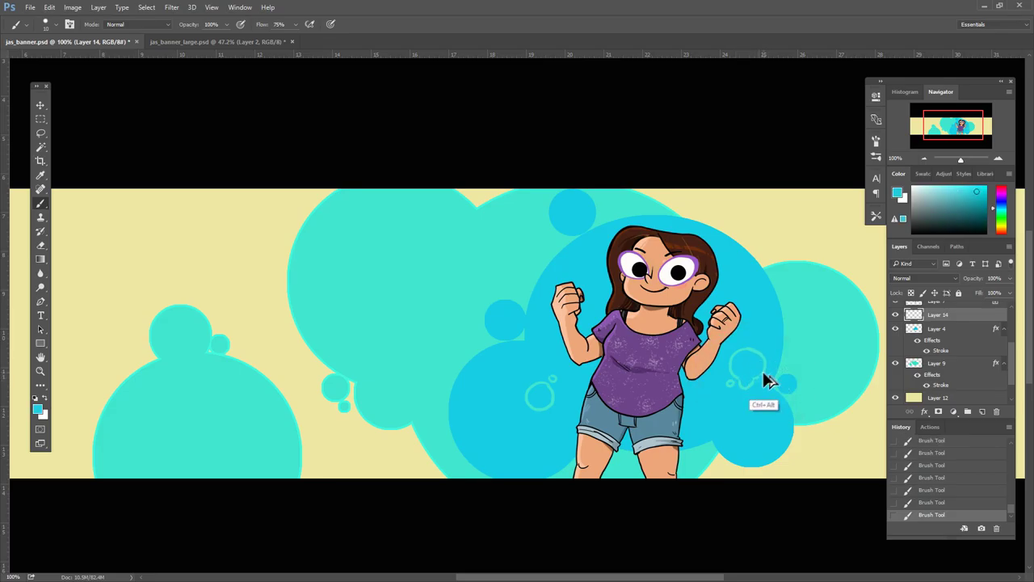
alt+click(762, 373)
alt+click(534, 386)
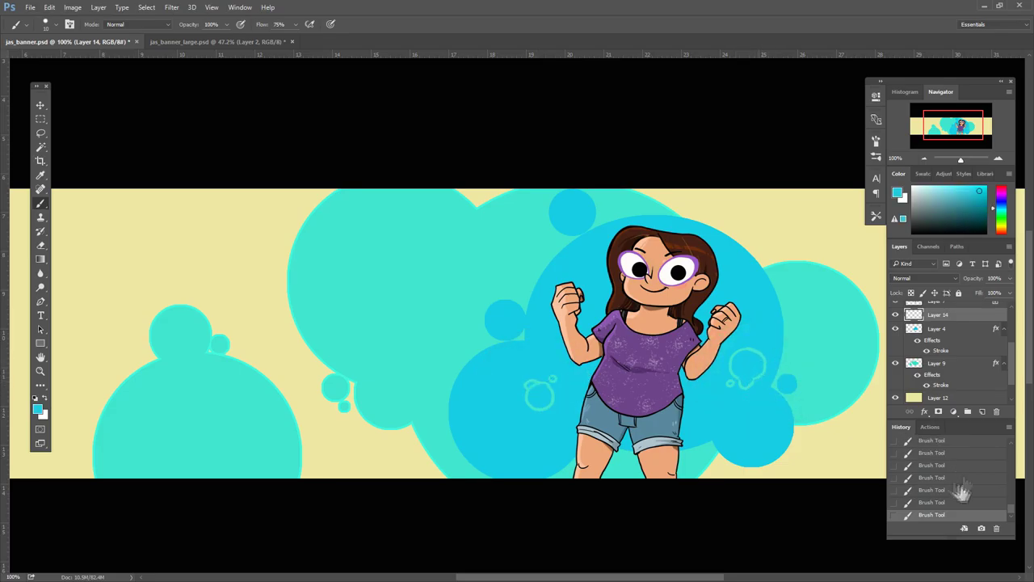
mouse_move(544, 376)
mouse_down()
mouse_move(536, 420)
mouse_move(540, 385)
mouse_up()
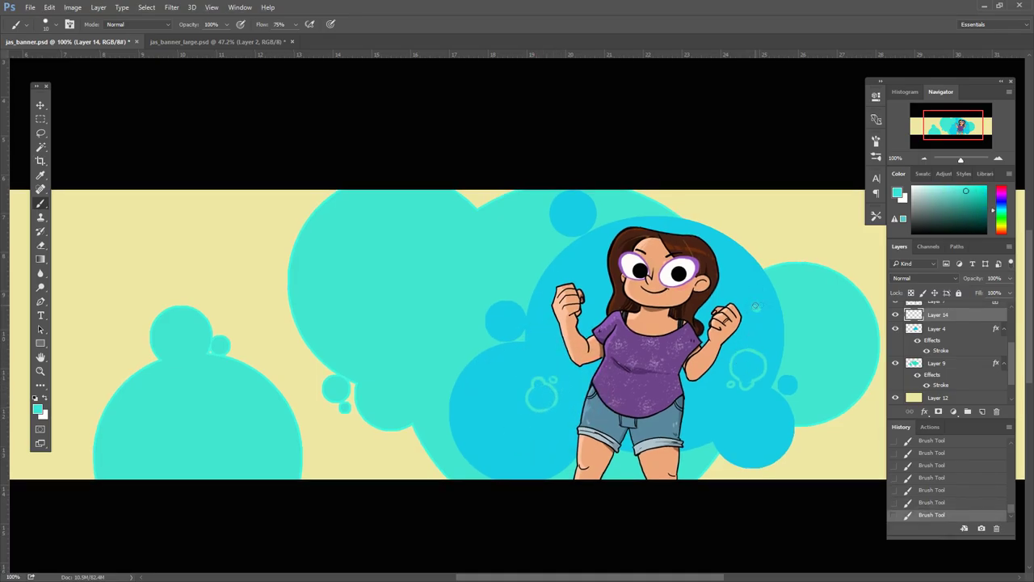
- Try brushing a group of small turquoise bubble outlines on the blue circle beside the woman's hair
alt+click(757, 300)
mouse_move(757, 300)
mouse_down()
mouse_move(788, 247)
mouse_move(777, 271)
mouse_up()
key(e)
key(b)
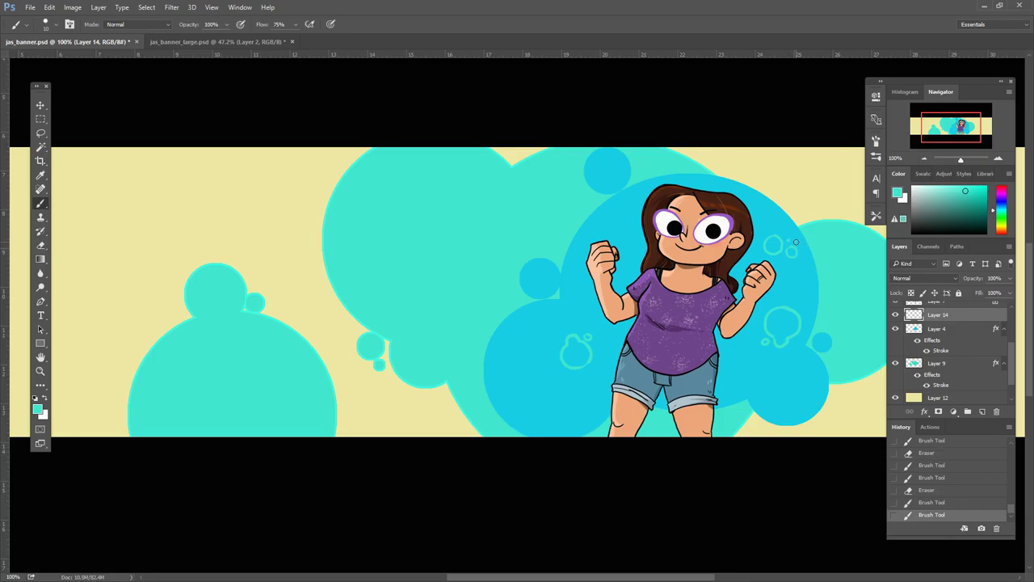
- Erase the turquoise bubble outlines on both sides of the woman from Layer 14
drag(782, 249, 817, 232)
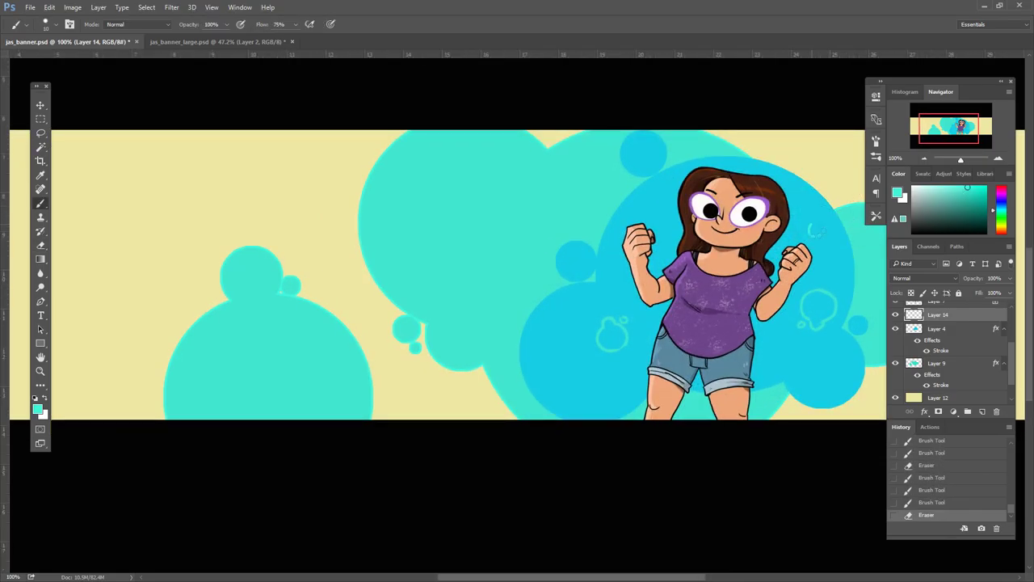
drag(807, 297, 832, 317)
drag(604, 323, 624, 346)
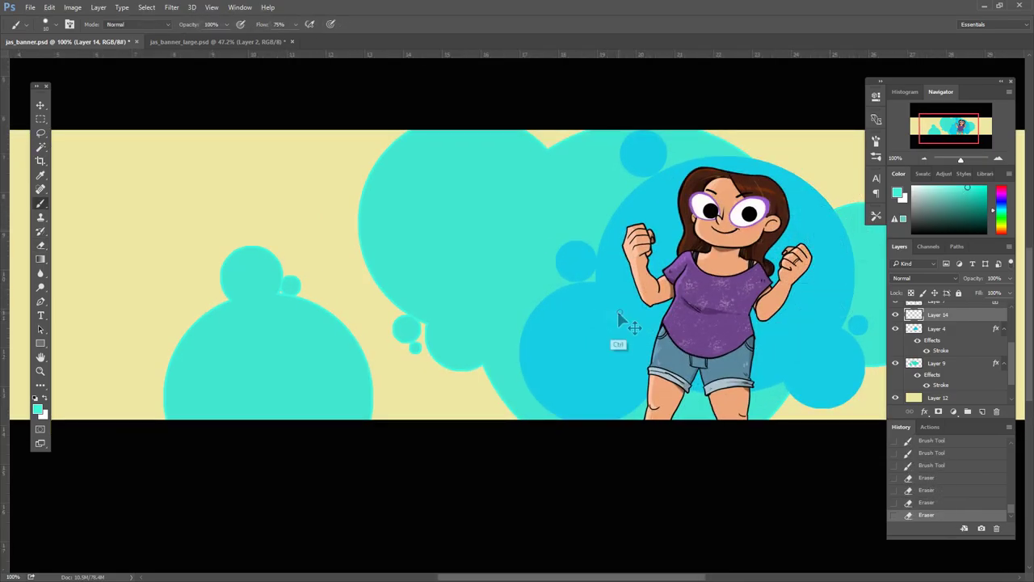
- Try a smaller turquoise ring with a tiny bubble attached on the blue circle below the woman's bent elbow
key(e)
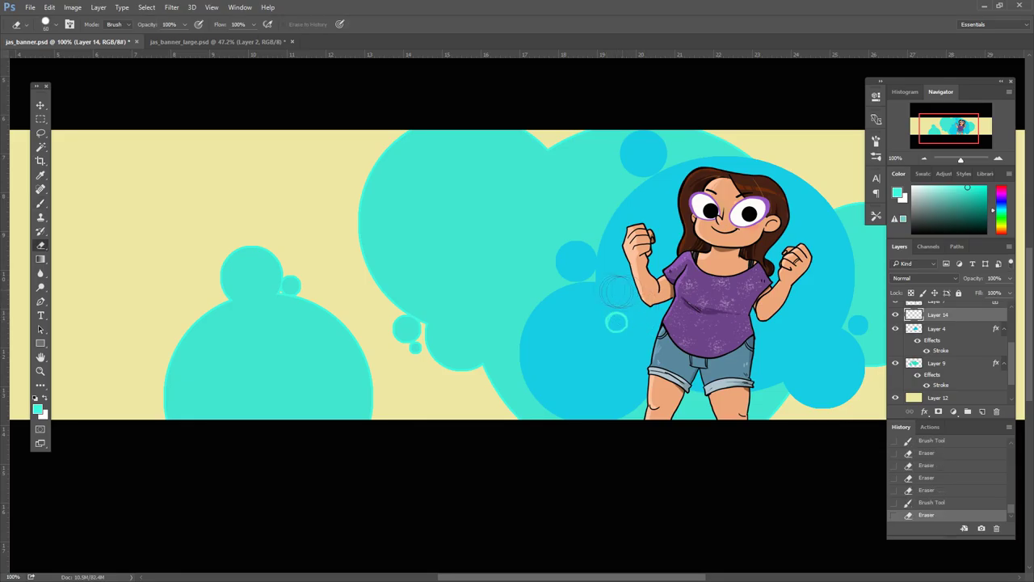
click(616, 322)
click(615, 321)
key(b)
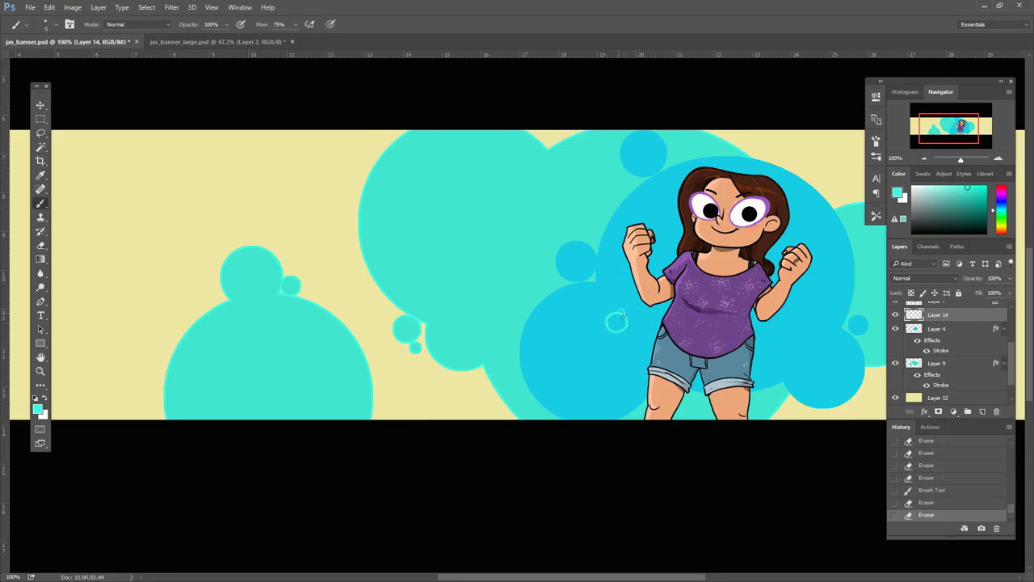
click(615, 322)
click(620, 313)
key(e)
key(b)
click(616, 322)
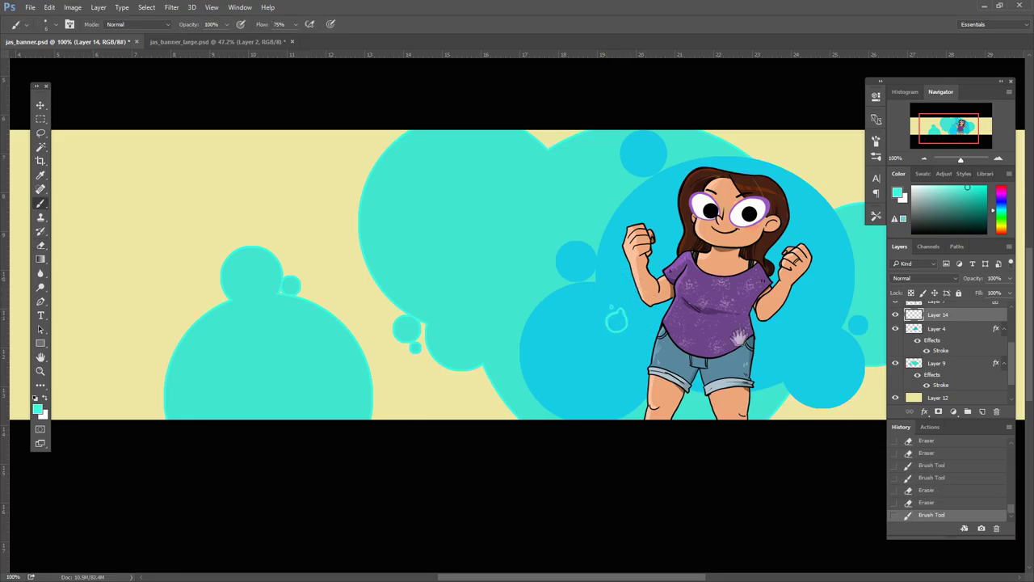
- Erase the small turquoise ring below the woman's elbow
drag(616, 322, 541, 341)
key(e)
click(540, 341)
key(b)
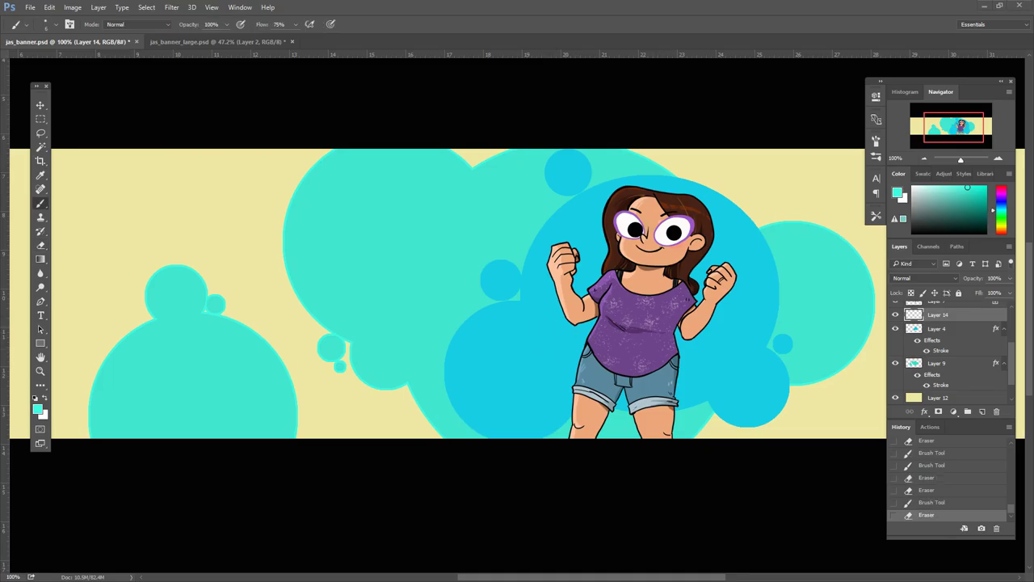
- Brush small turquoise ring outlines on the yellow background beside the woman's head and around the left bubble clusters
drag(750, 253, 746, 326)
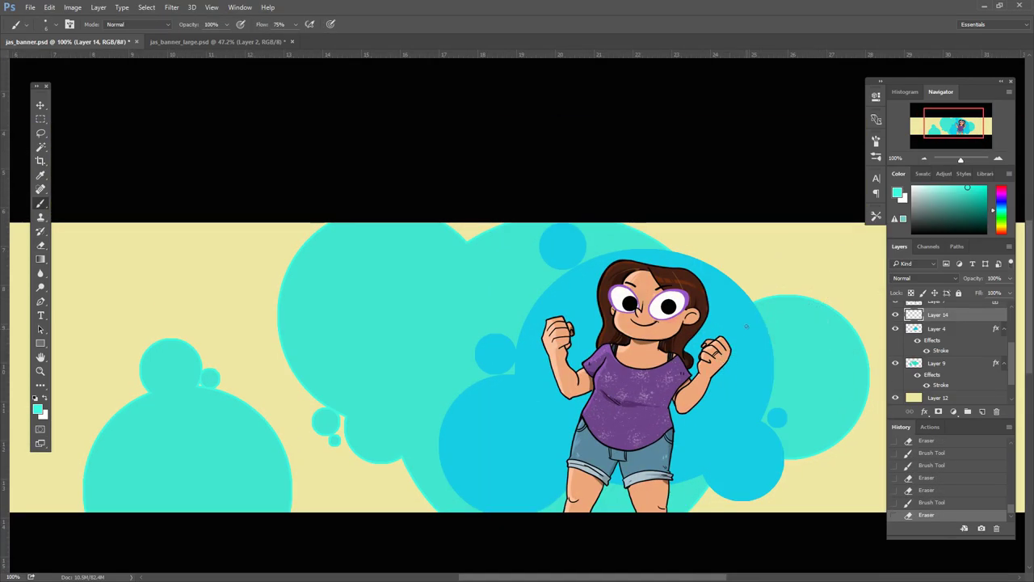
drag(749, 281, 827, 237)
drag(461, 436, 569, 436)
mouse_move(217, 358)
mouse_down()
mouse_move(229, 386)
mouse_move(216, 361)
mouse_up()
mouse_move(217, 361)
mouse_down()
mouse_move(312, 373)
mouse_move(281, 395)
mouse_up()
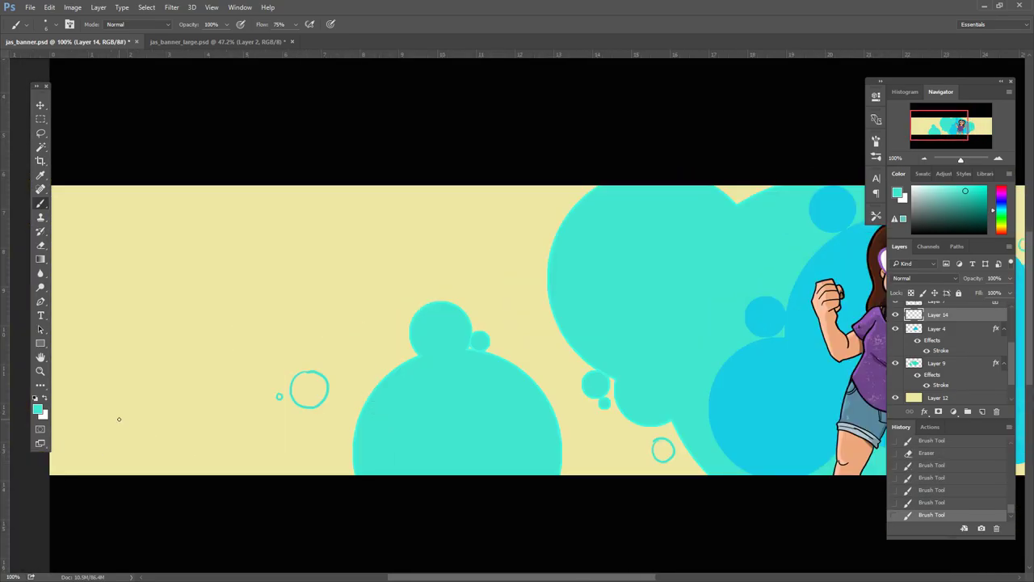
- Fill a large turquoise circle in the banner's upper-left corner on Layer 9 using the Elliptical Marquee tool
ctrl+click(646, 319)
right_click(40, 118)
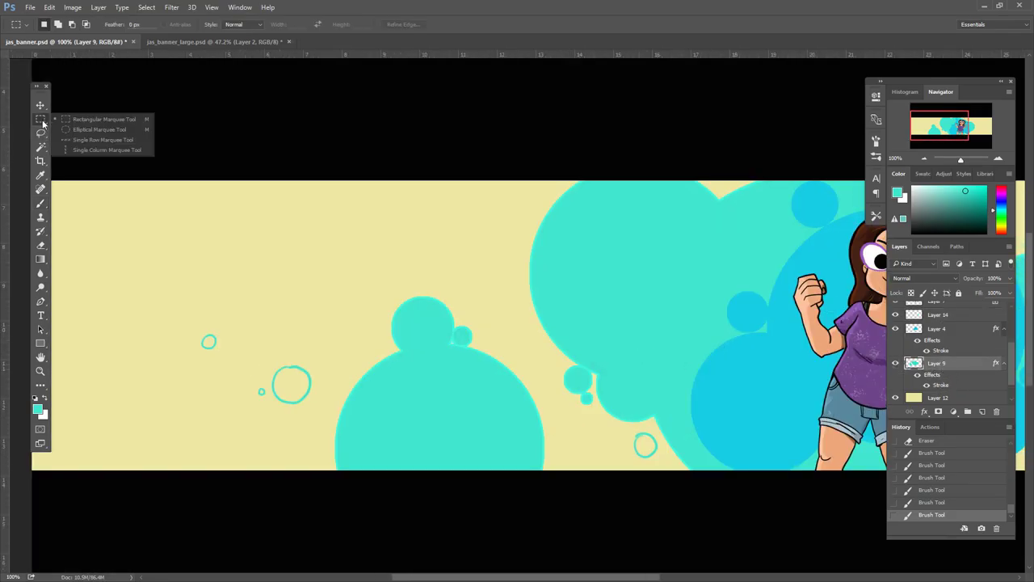
click(129, 126)
drag(282, 243, 415, 369)
key(alt+BackSpace)
key(ctrl+d)
- Sample the blue of the circles and fill a large blue circle over the upper-left turquoise one on Layer 4
ctrl+click(577, 426)
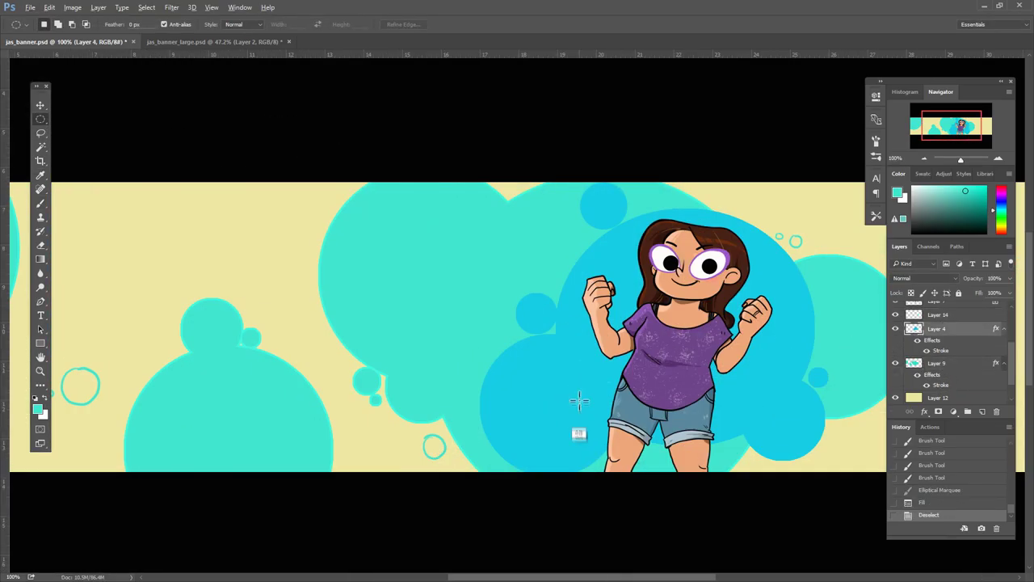
key(b)
drag(577, 426, 502, 424)
key(m)
drag(169, 229, 342, 402)
key(alt+BackSpace)
key(ctrl+d)
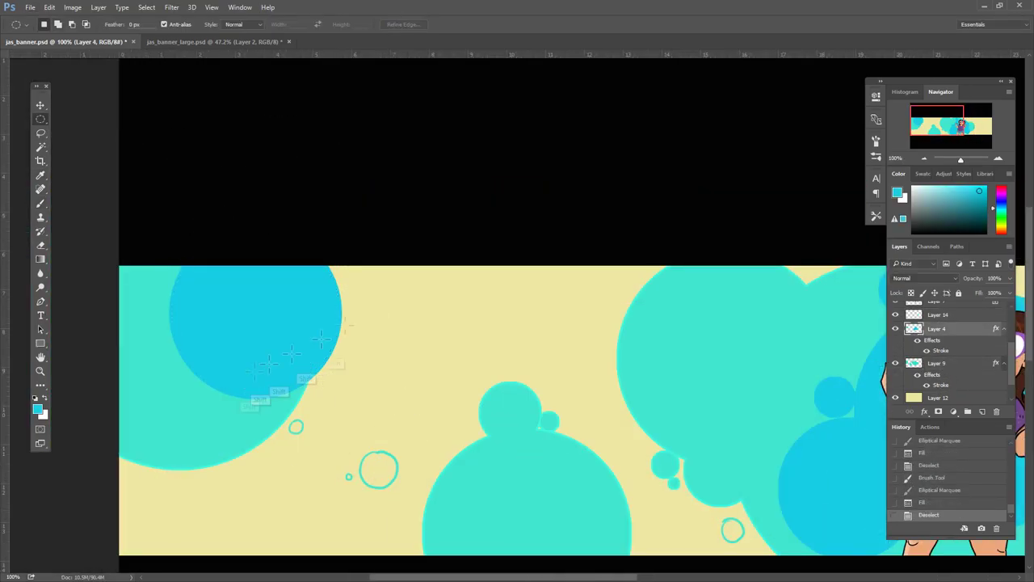
- Fill a smaller blue circle overlapping the upper-right edge of the large blue corner circle
drag(302, 232, 370, 301)
key(alt+BackSpace)
key(d)
key(ctrl+d)
- Add a small separate blue circle just outside the blue corner pair, stepping back from the black fill
drag(537, 554, 526, 409)
drag(334, 161, 361, 188)
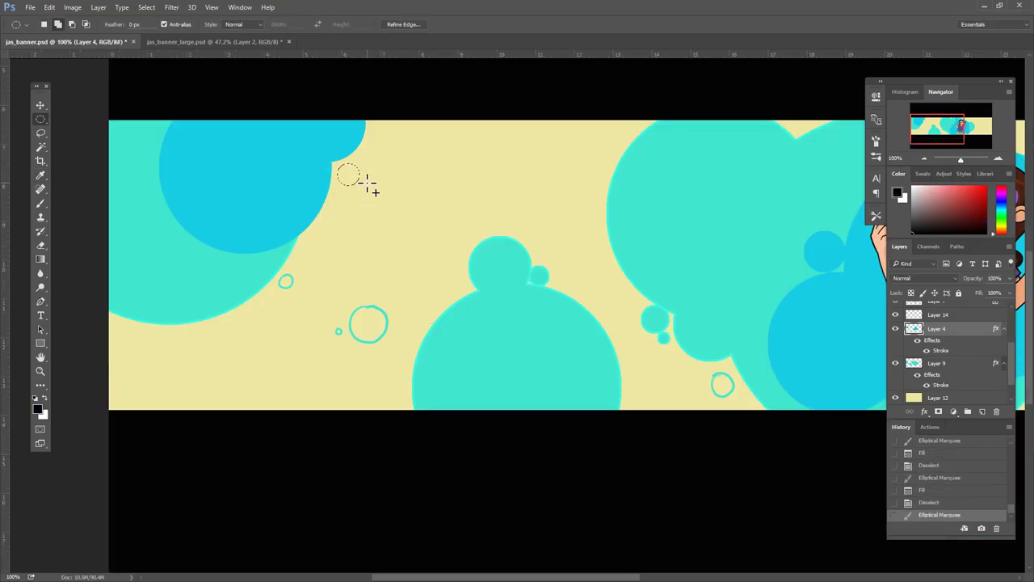
key(alt+BackSpace)
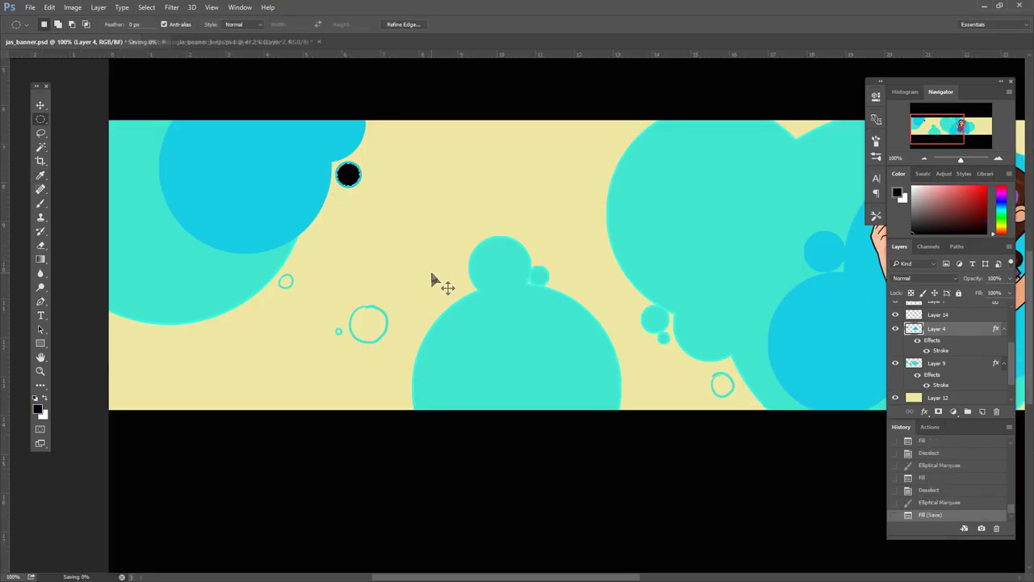
click(961, 491)
drag(341, 161, 371, 193)
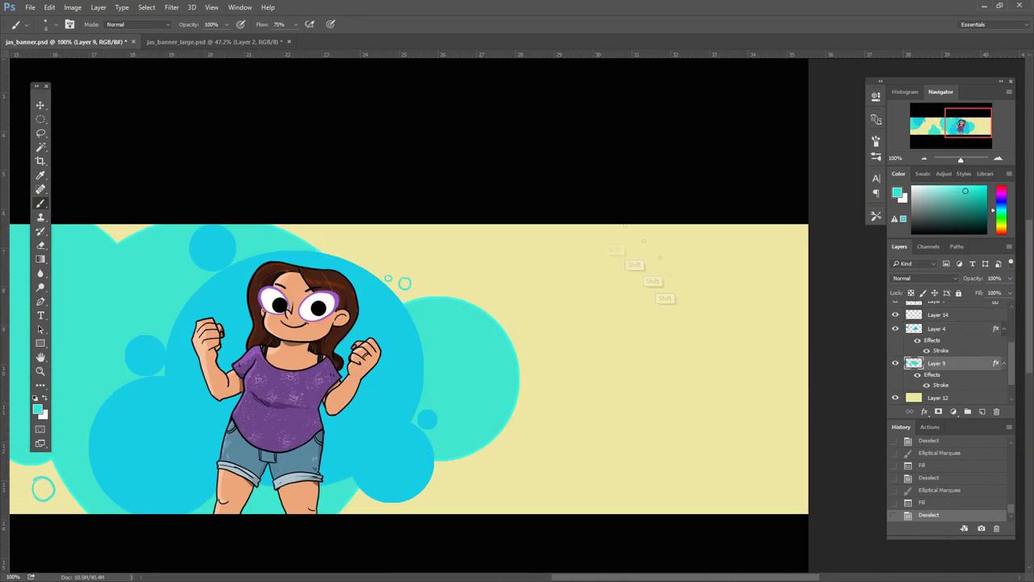
- Fill a large turquoise circle in the banner's upper-right corner and a smaller one touching it on Layer 9
key(m)
mouse_move(576, 231)
mouse_down()
mouse_move(808, 427)
mouse_move(693, 238)
mouse_move(866, 400)
mouse_up()
key(alt+BackSpace)
key(ctrl+d)
drag(596, 244, 673, 323)
key(alt+BackSpace)
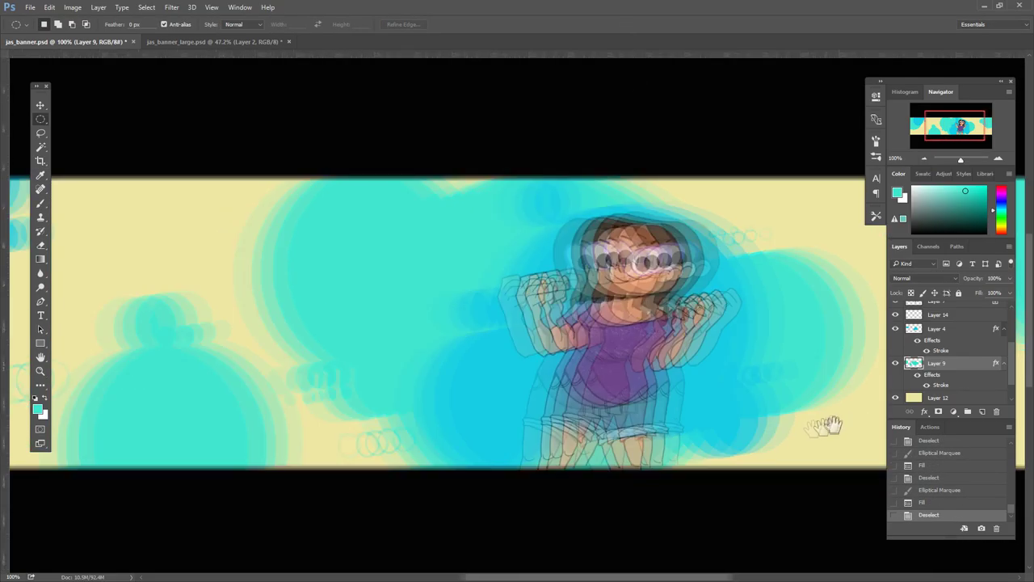
- Set up a new layer above the yellow background layer with a pale cream brush colour and save the banner file
key(b)
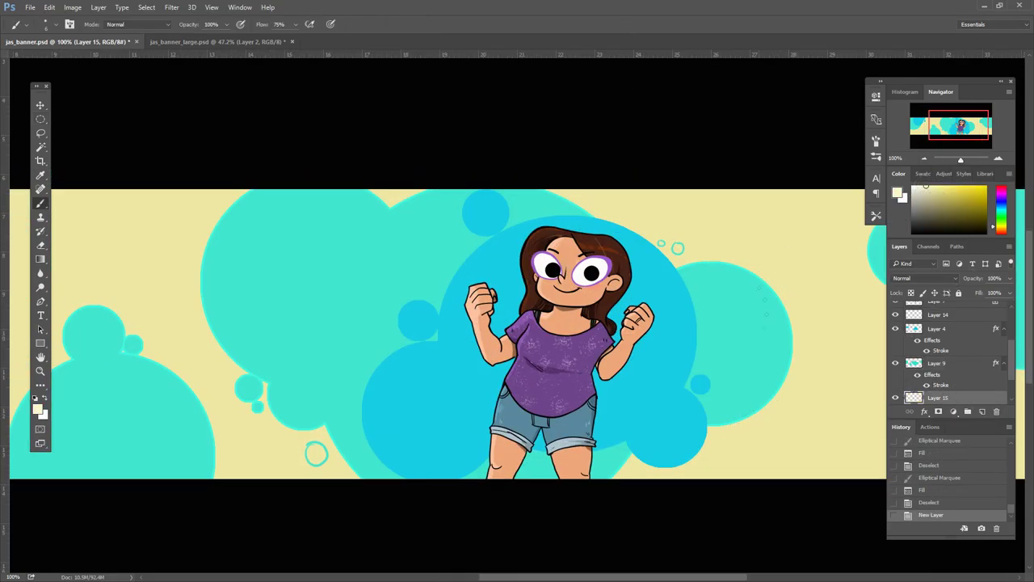
drag(448, 307, 279, 253)
drag(616, 368, 846, 415)
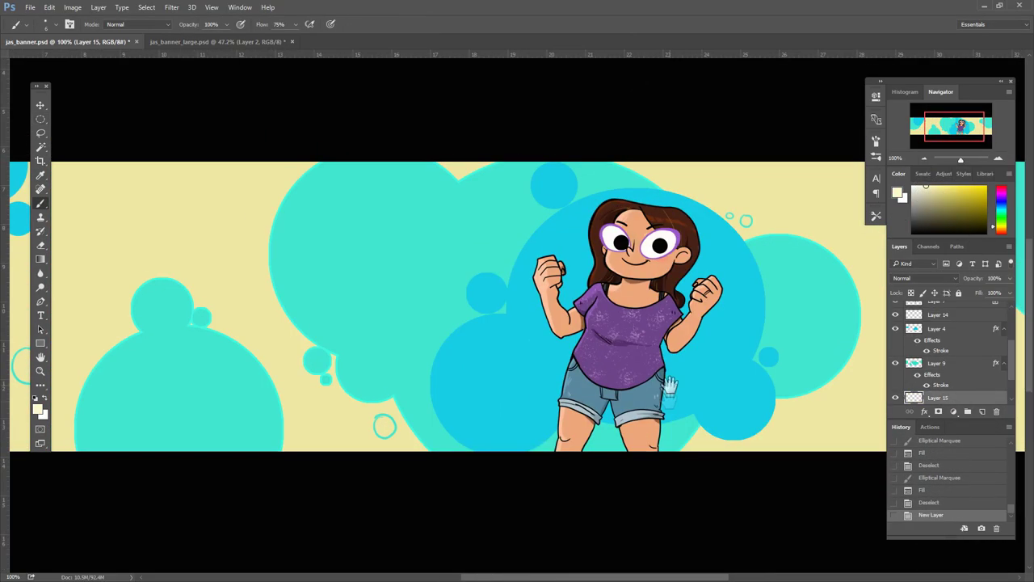
click(30, 7)
click(48, 121)
drag(287, 347, 465, 389)
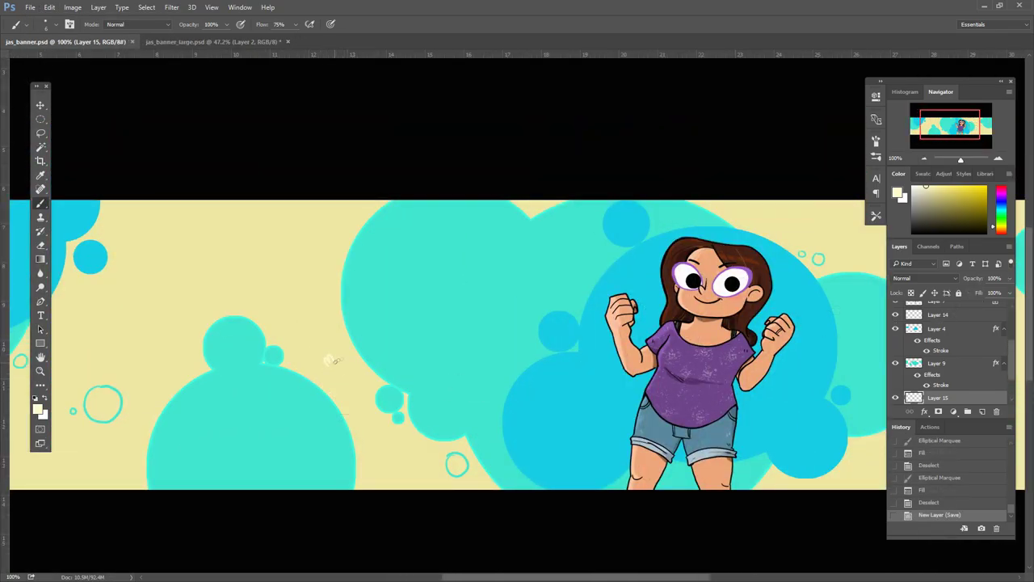
- Brush cream outlines of a chicken behind the left turquoise bubble and a chicken head peeking up at the lower edge
mouse_move(334, 359)
mouse_down()
mouse_move(349, 373)
mouse_move(319, 377)
mouse_move(343, 373)
mouse_move(347, 421)
mouse_up()
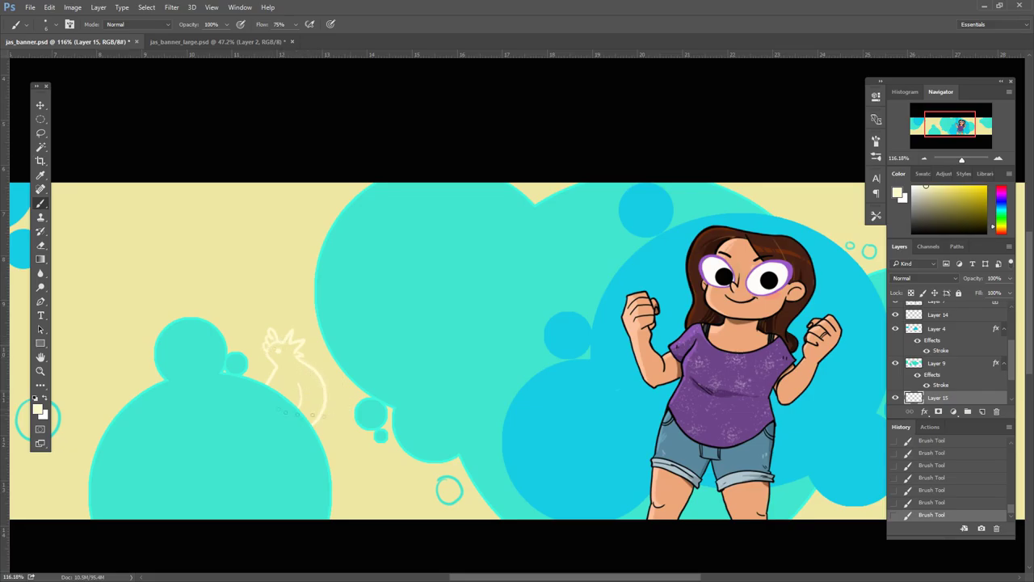
scroll(296, 412, down, 2)
scroll(296, 413, right, 3)
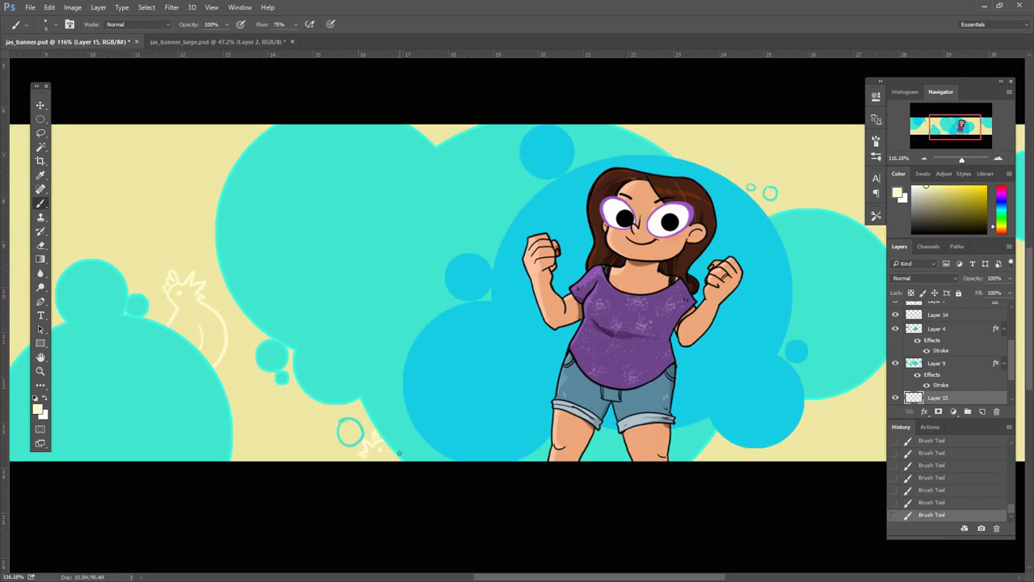
drag(398, 453, 244, 505)
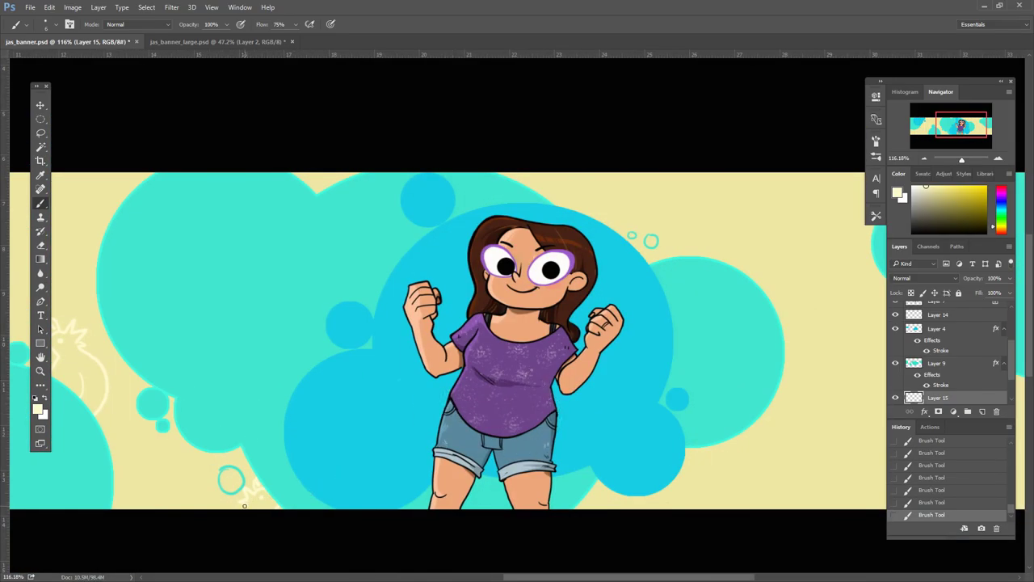
- Brush a cream chicken outline with comb, wing and tail on the yellow background to the upper right of the woman
scroll(531, 196, right, 3)
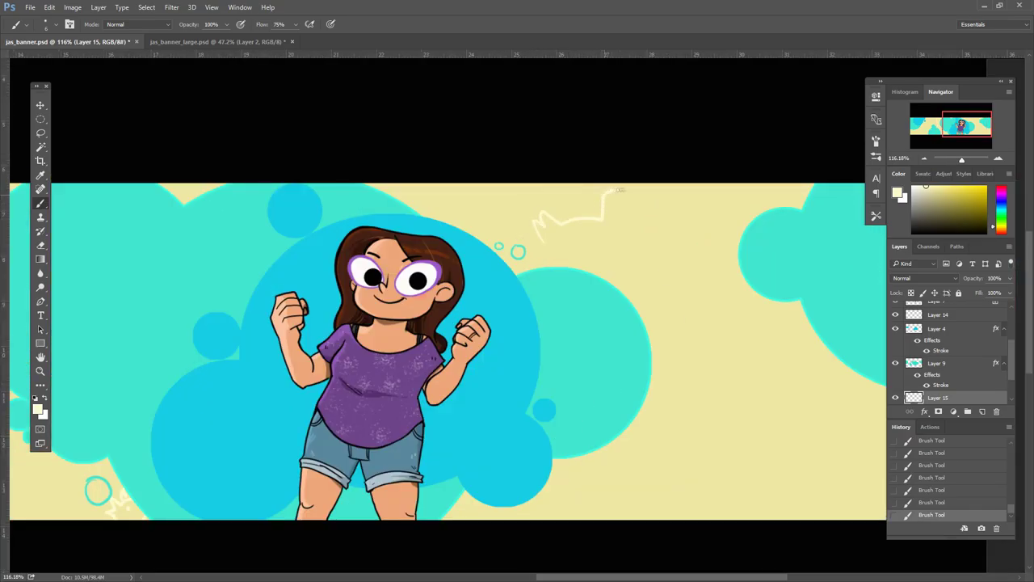
drag(614, 197, 675, 195)
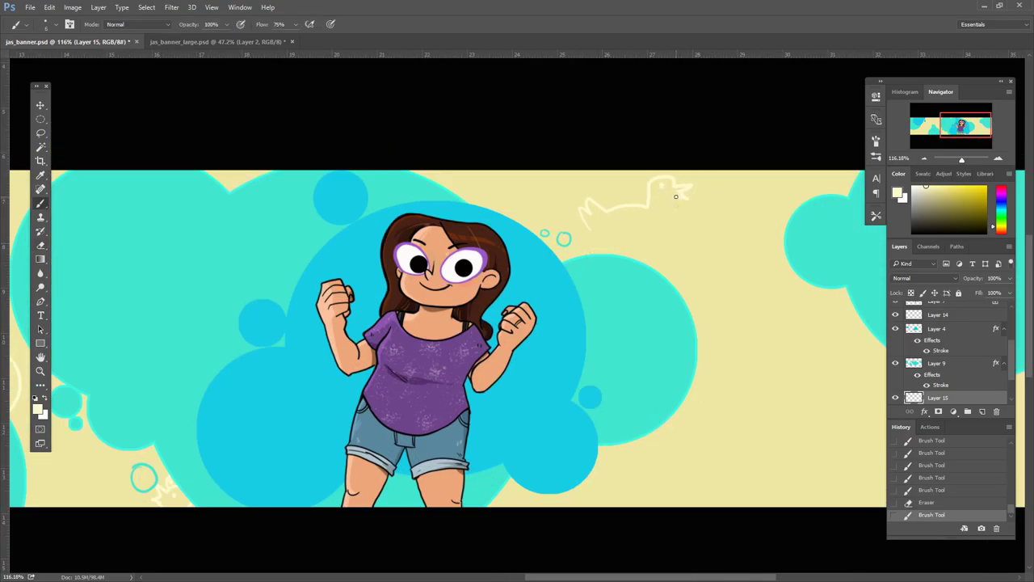
drag(599, 248, 584, 225)
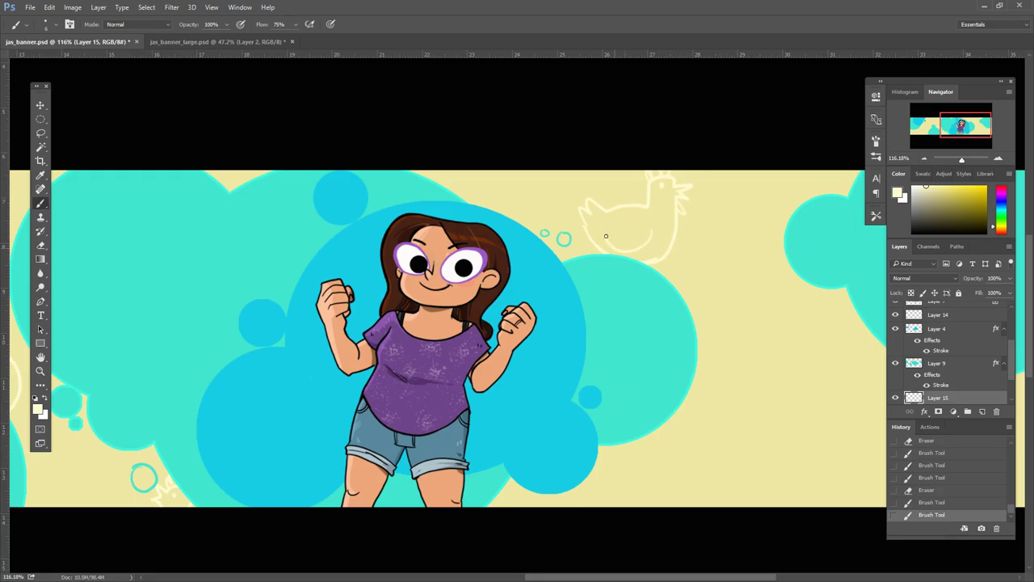
click(606, 236)
- Brush a running cream chicken outline above the left turquoise bubbles, erasing stray lines around its tail
scroll(606, 236, left, 11)
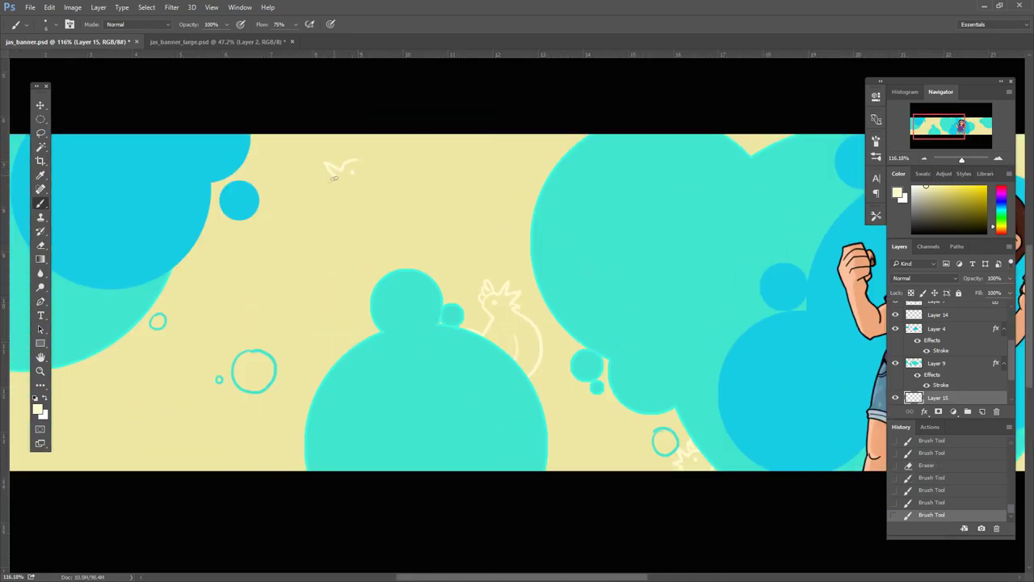
key(e)
drag(370, 193, 363, 160)
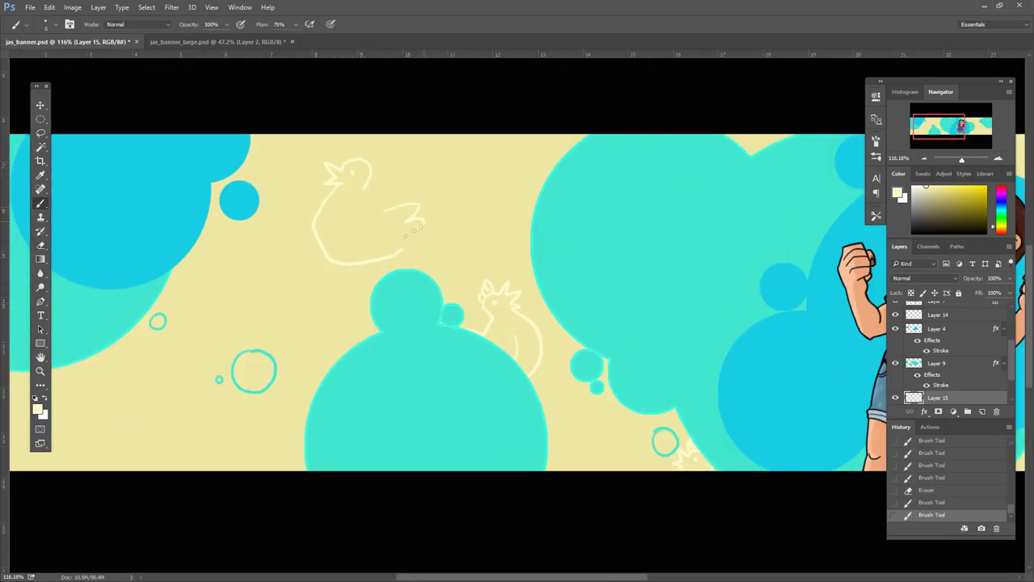
mouse_move(414, 232)
mouse_down()
mouse_move(361, 207)
mouse_move(380, 234)
mouse_up()
drag(349, 163, 375, 152)
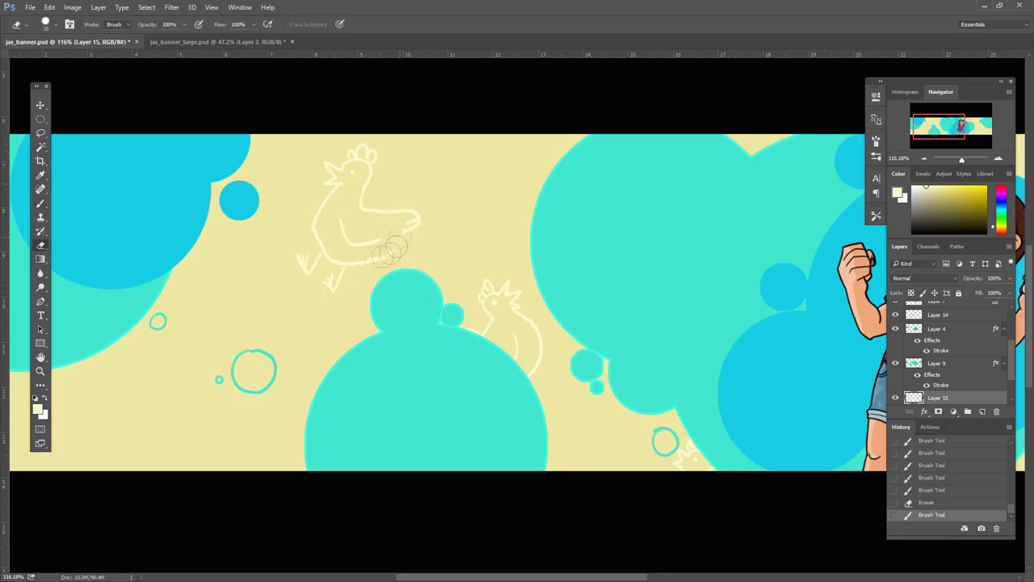
drag(591, 337, 607, 334)
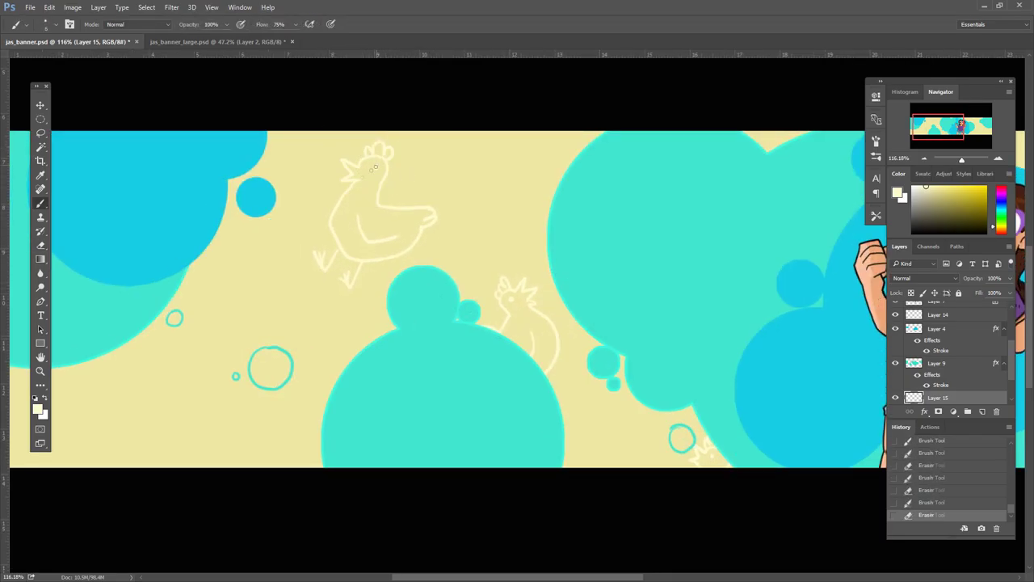
- Add face and leg details to the running chicken and brush another cream chicken outline near the banner's lower-left corner
key(e)
mouse_move(349, 265)
mouse_down()
mouse_move(346, 282)
mouse_move(359, 283)
mouse_up()
key(b)
key(e)
key(b)
drag(402, 368, 572, 343)
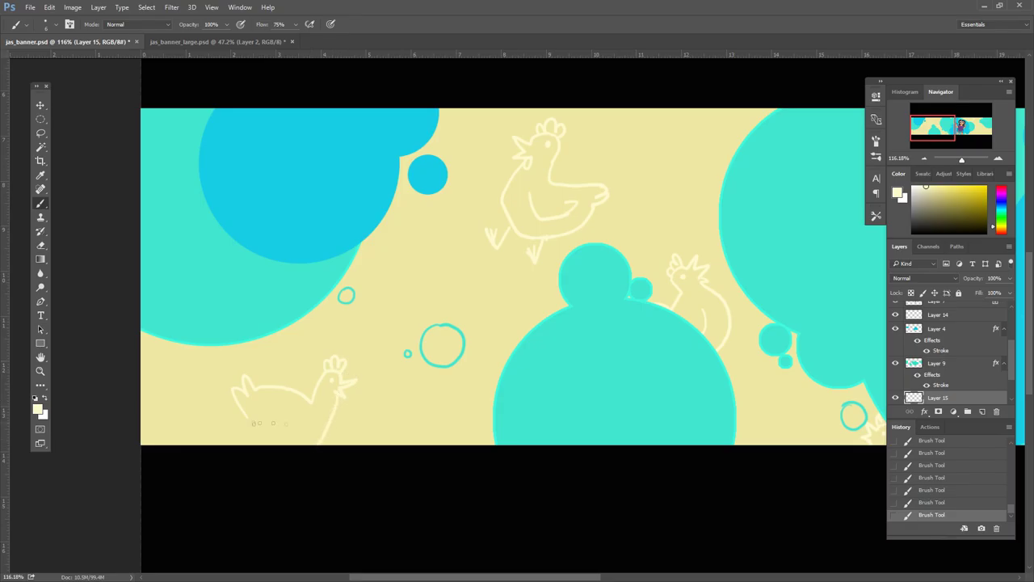
- Brush a cream chicken outline with comb, wing and tail at the banner's lower edge, right of the woman
drag(442, 409, 202, 380)
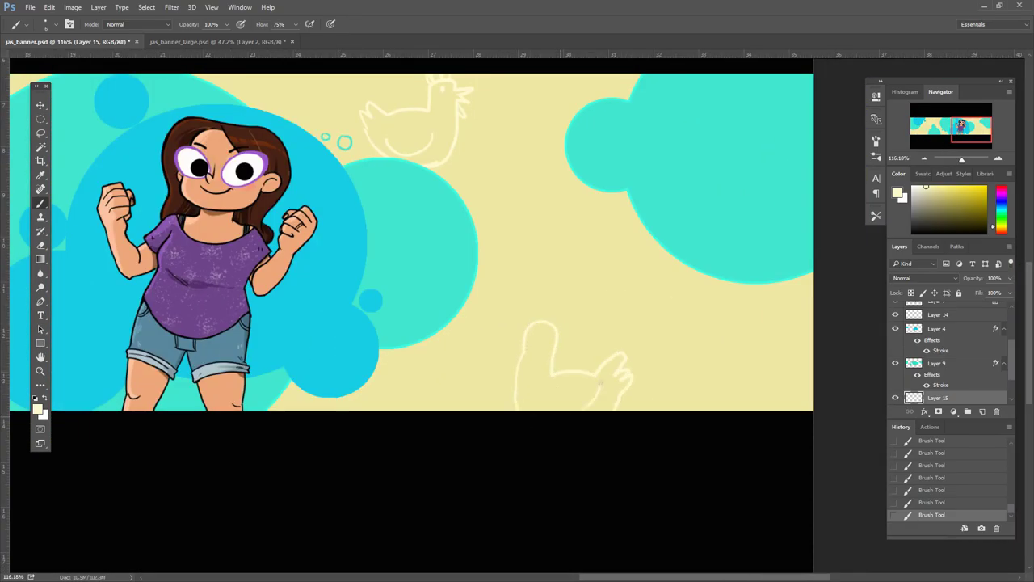
key(e)
mouse_move(530, 311)
mouse_down()
mouse_move(557, 307)
mouse_move(539, 308)
mouse_up()
key(b)
drag(582, 387, 565, 380)
key(e)
key(b)
- Brush a chicken partly hidden behind the upper-right turquoise bubble and a chicken head peeking out beside the large central bubble
drag(537, 331, 670, 399)
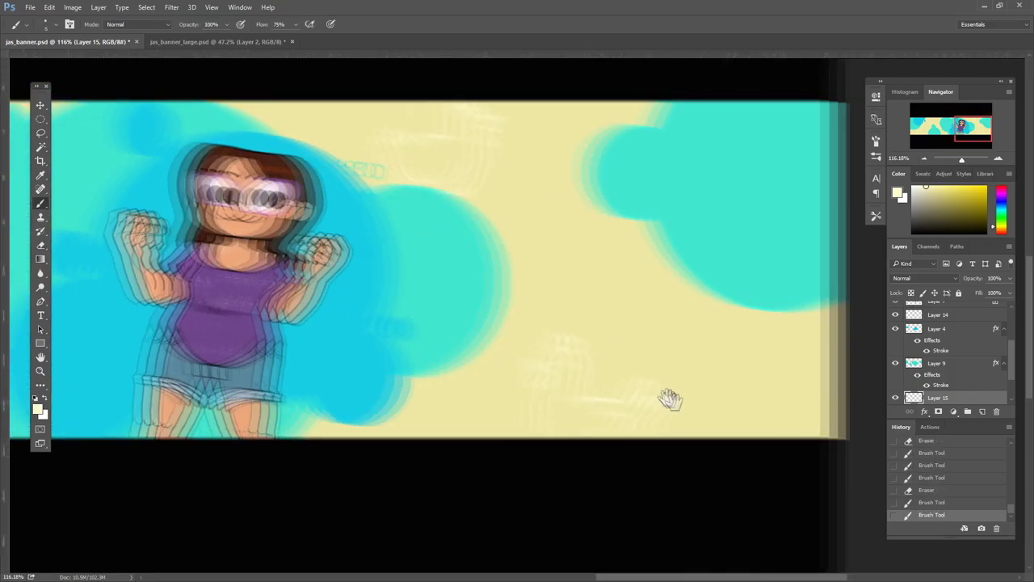
drag(715, 361, 725, 394)
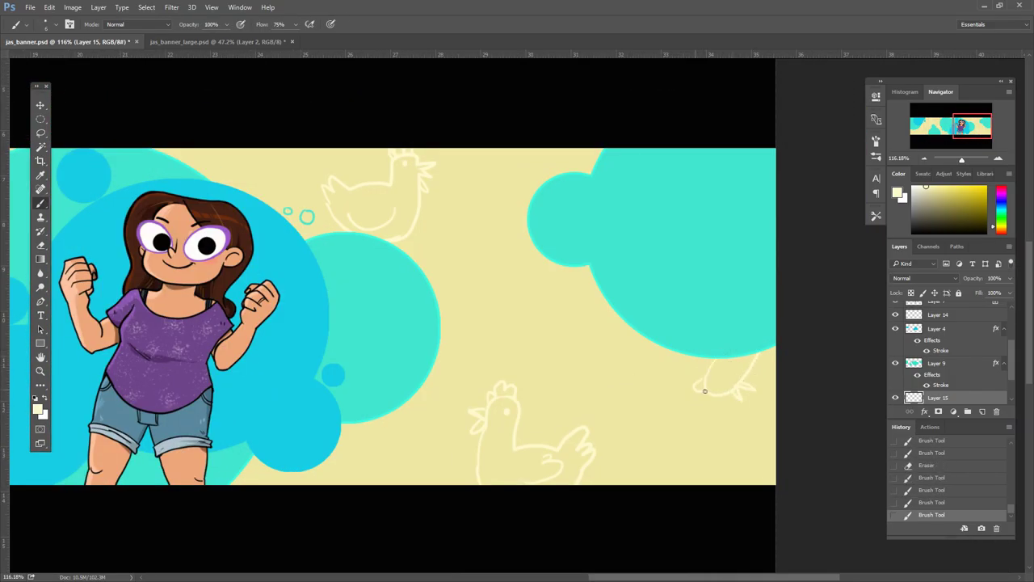
drag(715, 386, 739, 381)
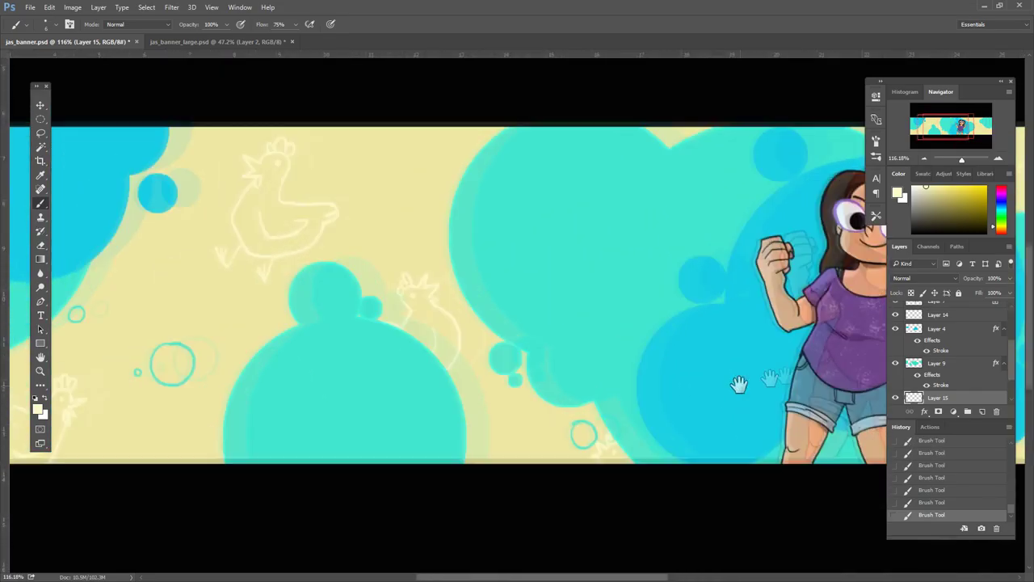
drag(961, 159, 959, 159)
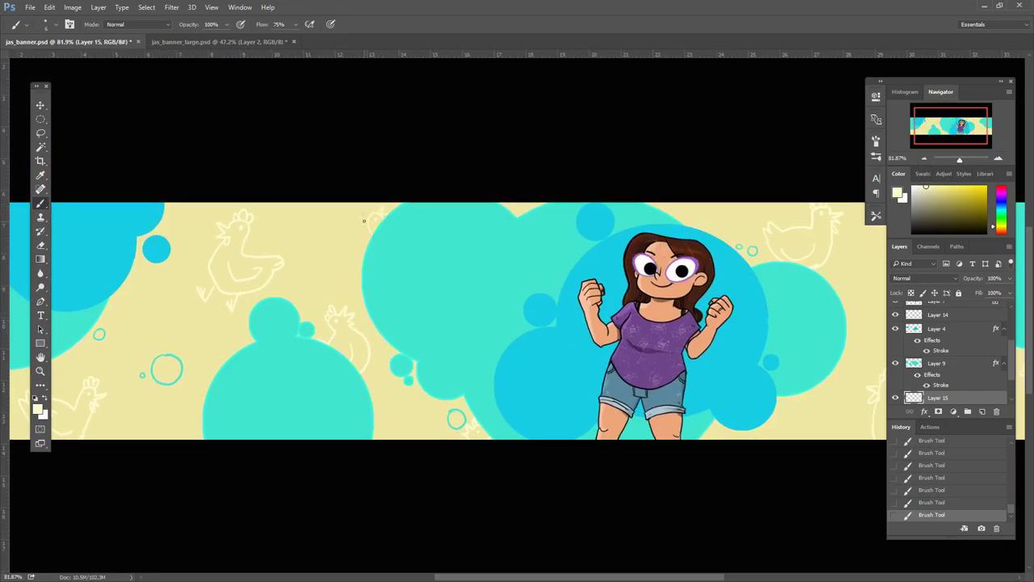
mouse_move(364, 220)
mouse_down()
mouse_move(751, 393)
mouse_move(692, 369)
mouse_move(727, 353)
mouse_move(667, 385)
mouse_move(880, 388)
mouse_up()
- Fill the chicken outlines with white and lower their layer's opacity to 85%
ctrl+click(914, 397)
key(d)
key(alt+BackSpace)
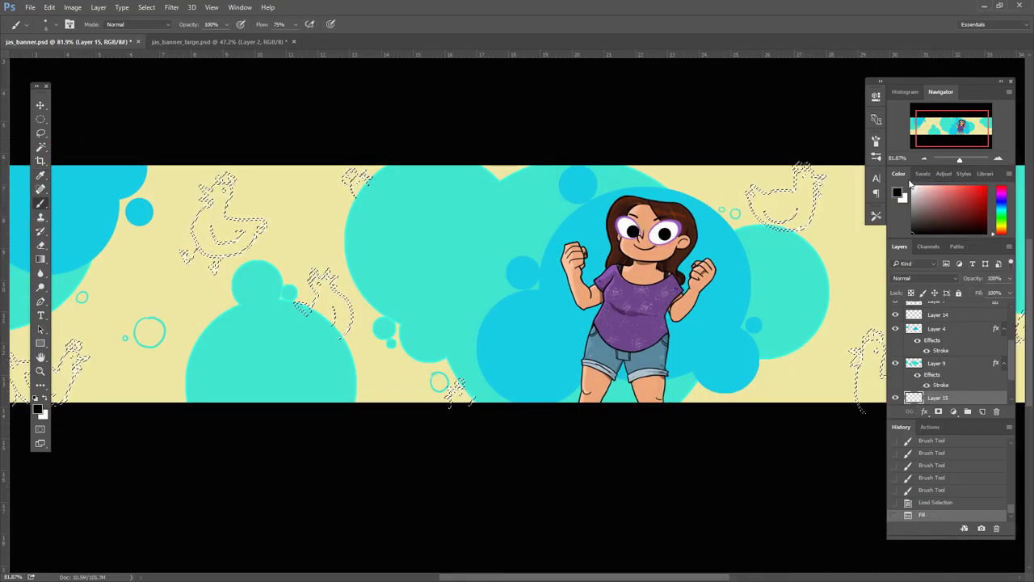
key(ctrl+d)
drag(1009, 278, 994, 292)
- Try filling the yellow background layer with a brighter pale yellow
scroll(949, 356, down, 2)
click(938, 371)
ctrl+click(914, 371)
alt+click(841, 333)
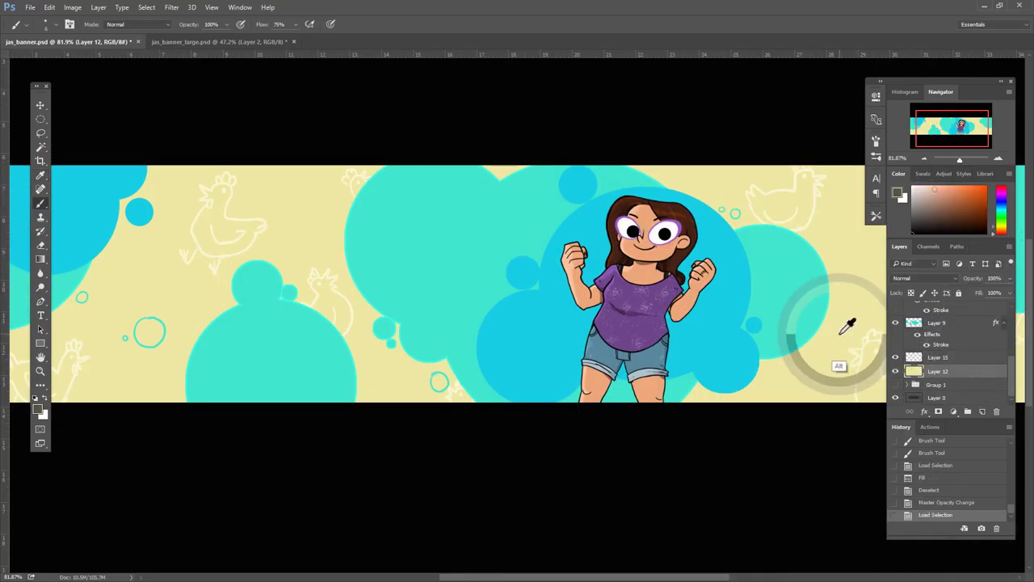
key(alt+BackSpace)
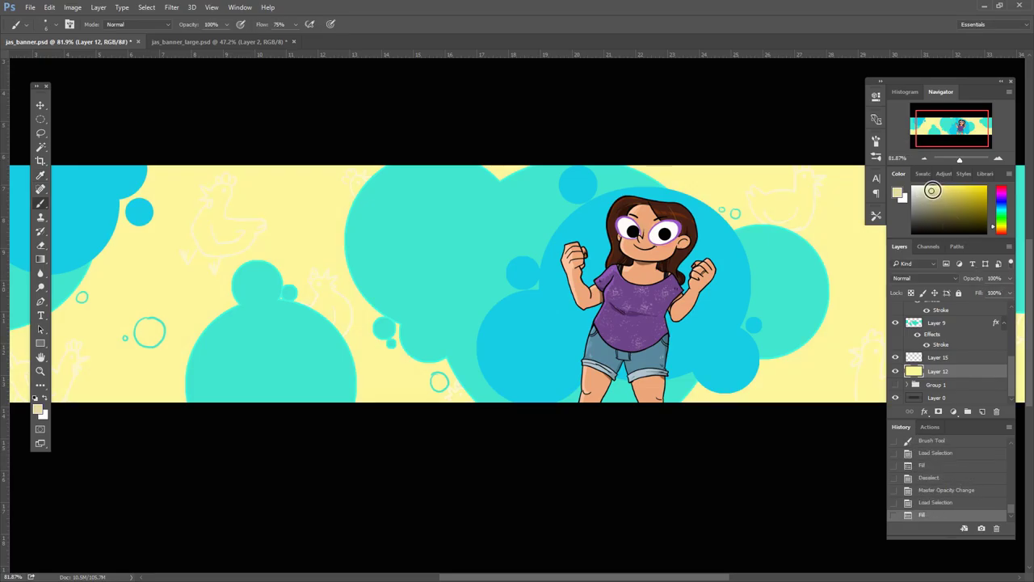
key(ctrl+z)
key(ctrl+z)
click(941, 489)
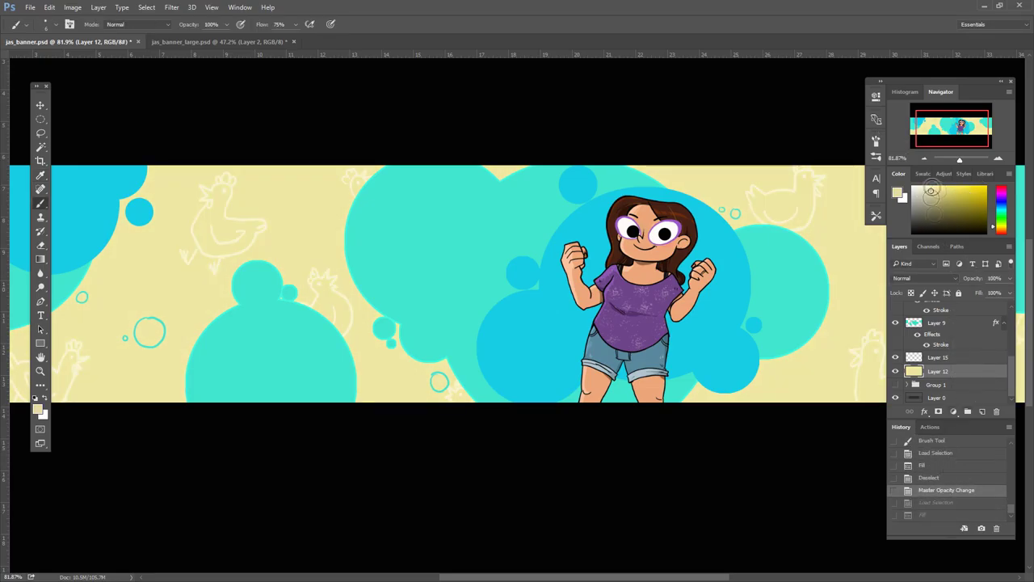
- Fill the background layer with the more saturated yellow #f4ea82
click(946, 188)
key(alt+BackSpace)
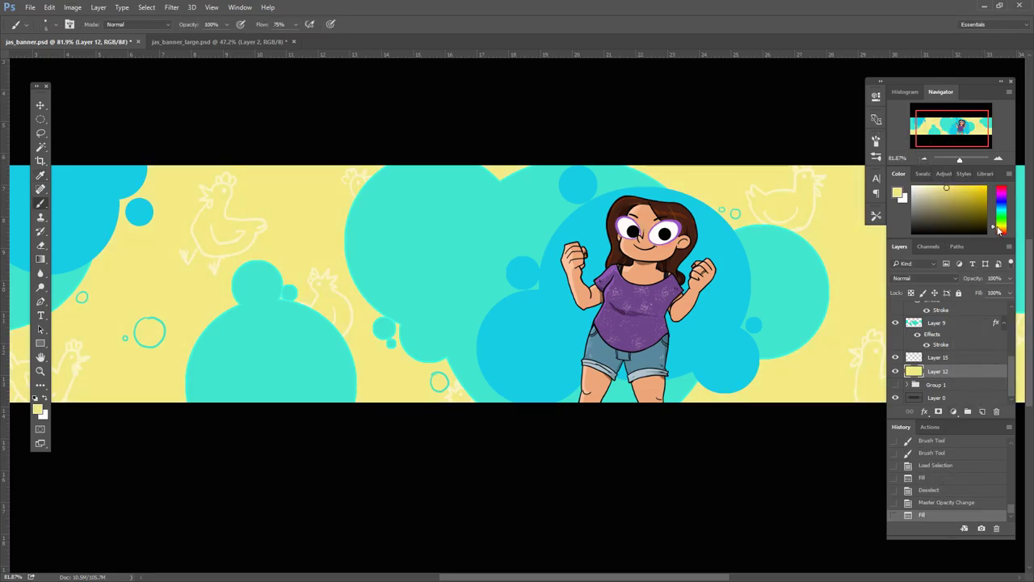
- Lock the chicken layer's transparent pixels, refill the outlines with pale cream and set the layer opacity to 72%
click(937, 357)
key(/)
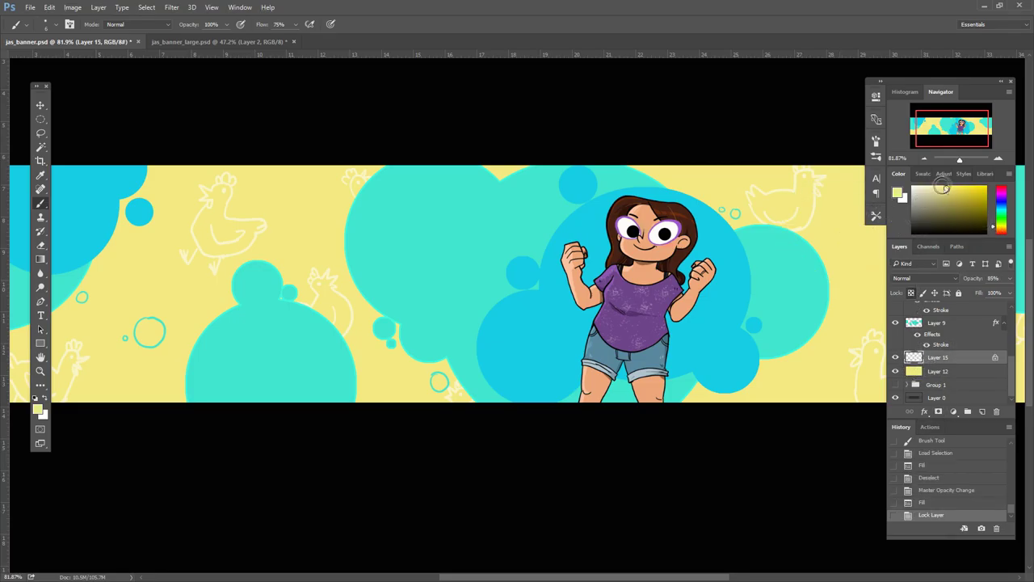
drag(942, 187, 936, 187)
key(alt+BackSpace)
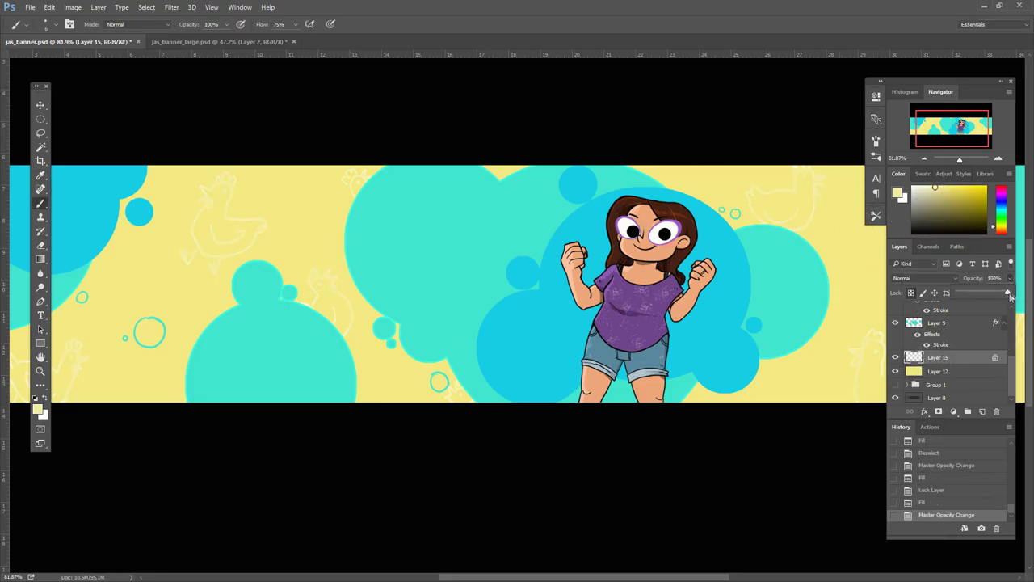
click(928, 188)
key(alt+BackSpace)
click(1010, 278)
drag(1010, 294, 1000, 295)
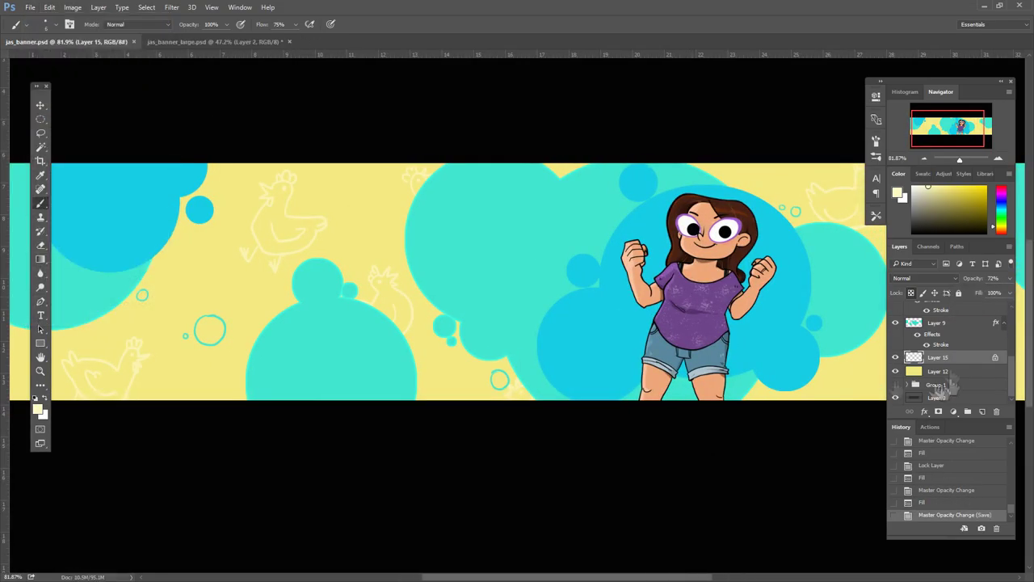
- Add a new layer at the top of the stack and reduce the yellow background's opacity to reveal the banner template
click(983, 411)
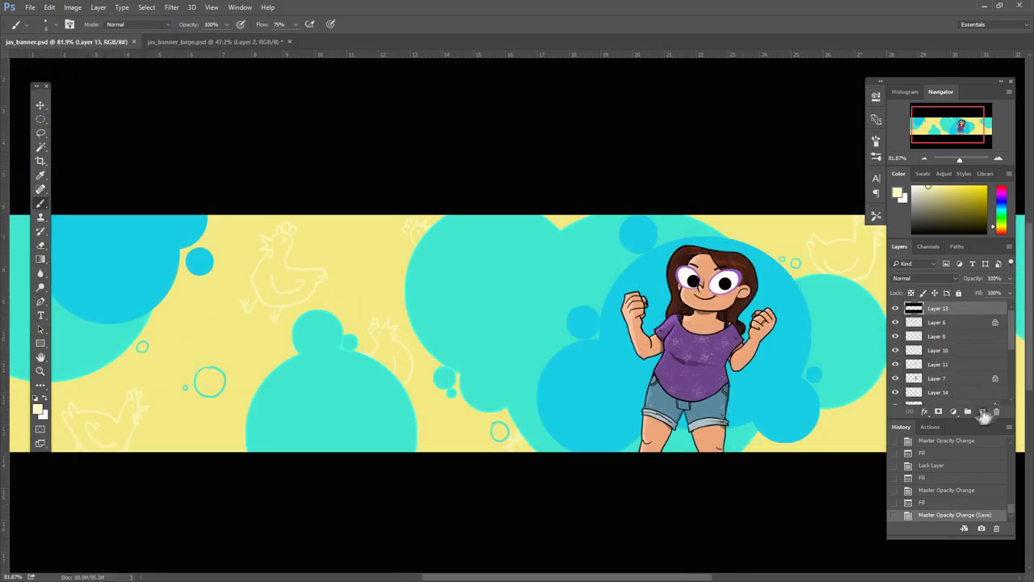
scroll(680, 408, down, 2)
drag(687, 421, 766, 438)
scroll(938, 387, down, 3)
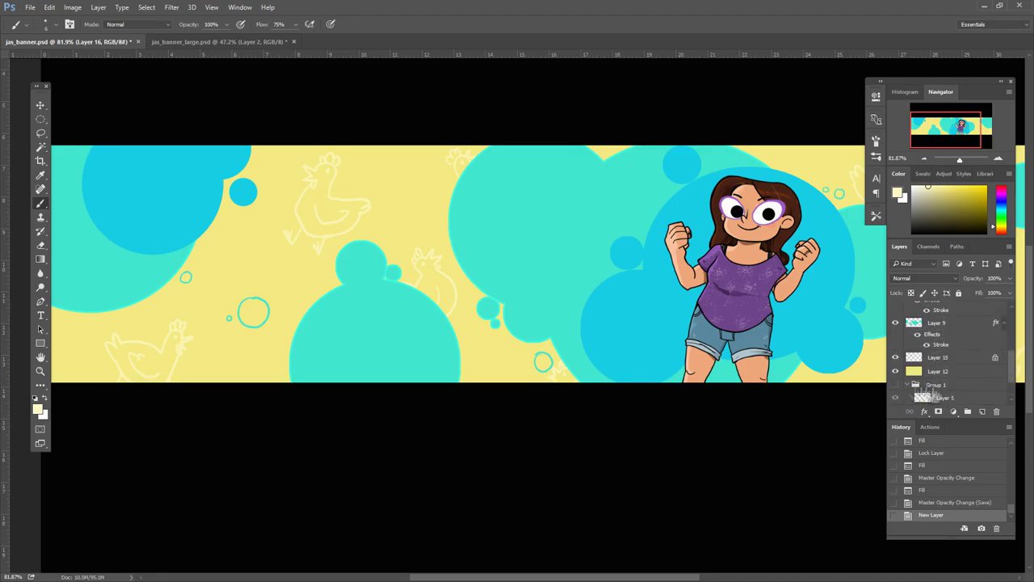
click(937, 371)
drag(1002, 285, 975, 285)
scroll(937, 347, up, 5)
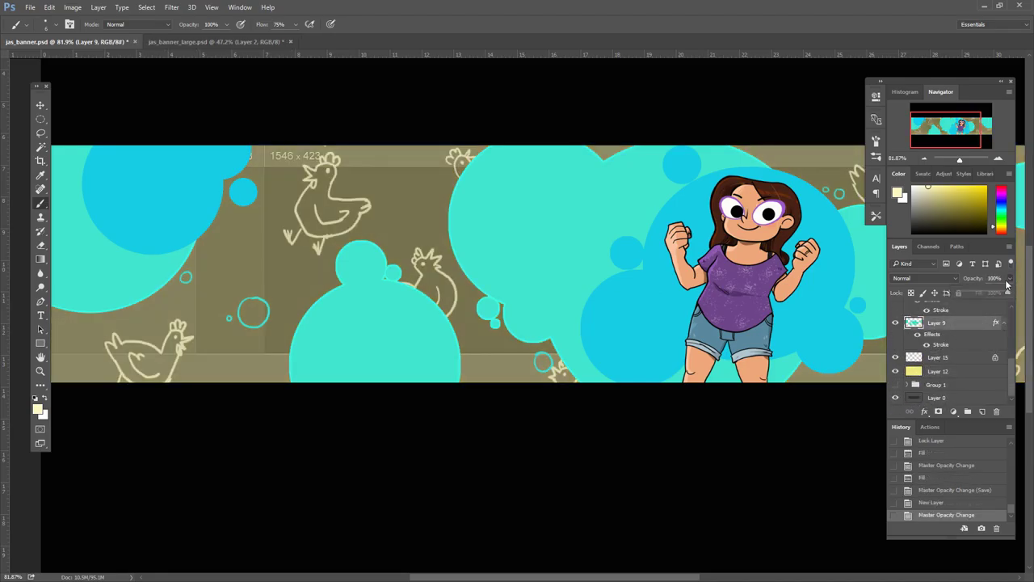
- Add the channel name as 150 pt pale cream text and place it over the template's text area, left of the woman
click(899, 312)
click(41, 315)
click(504, 259)
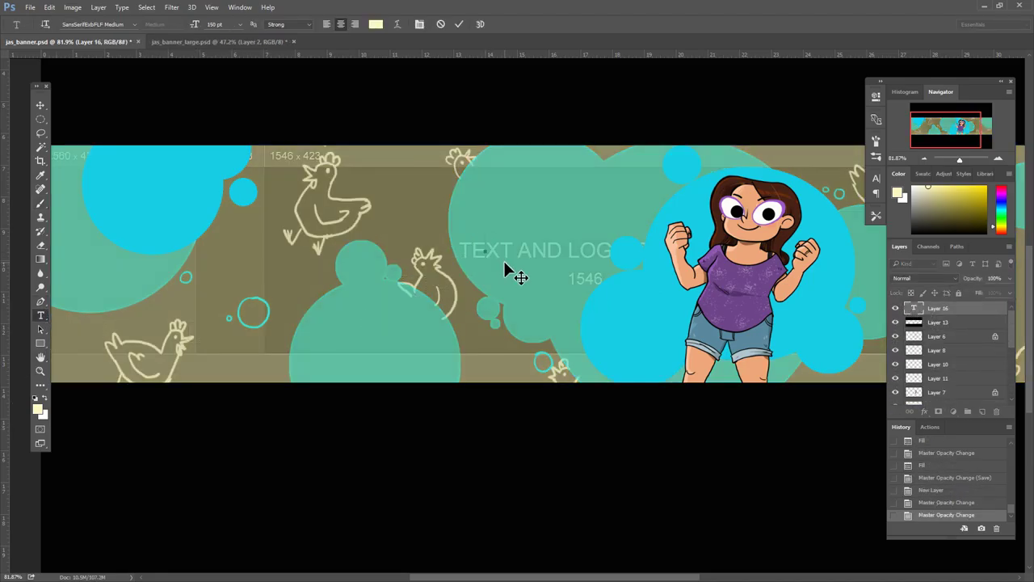
text(Jas)
drag(502, 247, 596, 274)
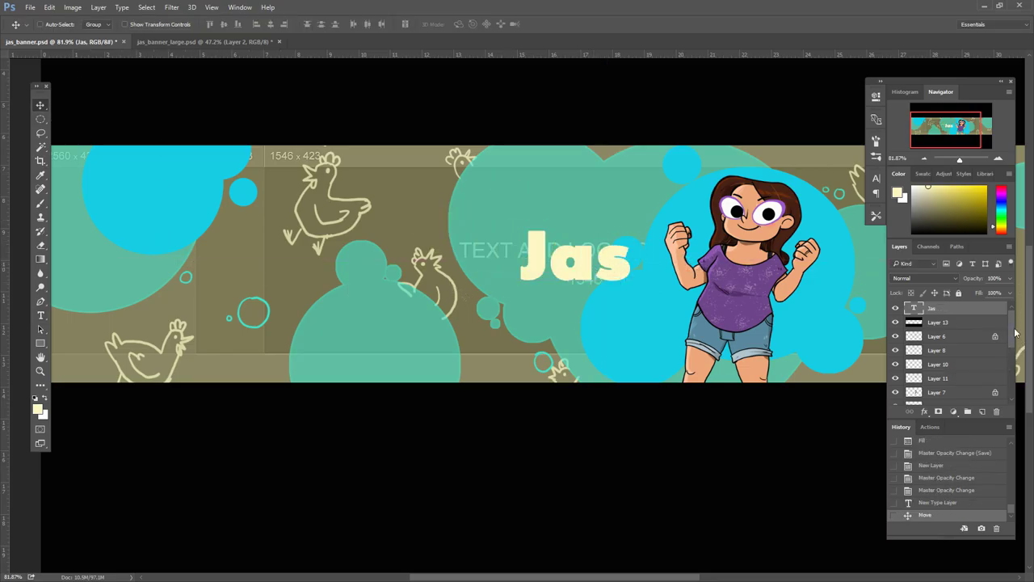
- Restore the turquoise bubble and yellow background layers to 100% opacity
scroll(953, 355, down, 5)
click(937, 322)
drag(1010, 278, 1011, 284)
key(ctrl+z)
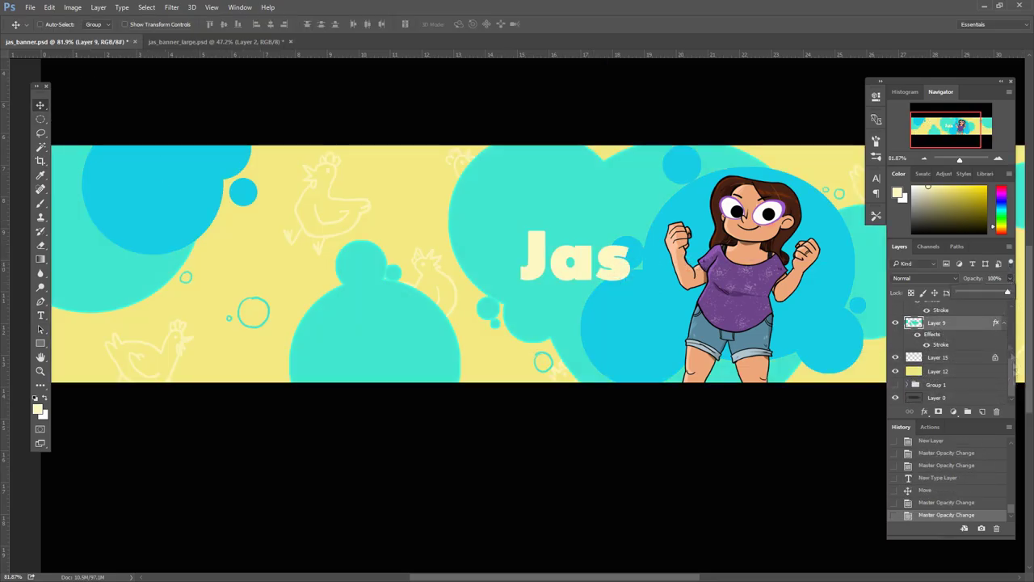
- Browse the font list and preview other typefaces on the channel name text
scroll(945, 347, up, 2)
click(937, 308)
click(876, 178)
click(812, 192)
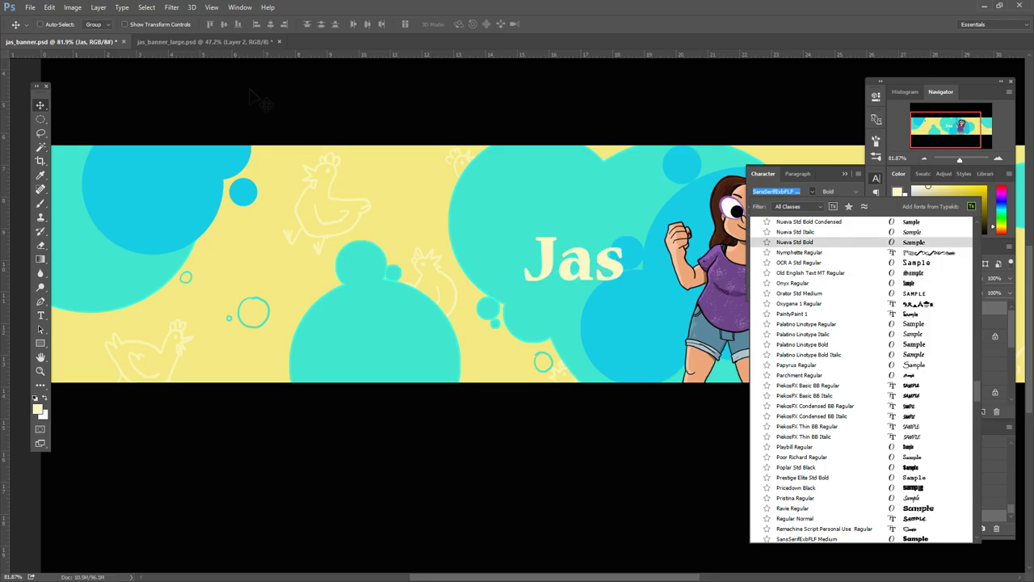
click(30, 7)
click(49, 108)
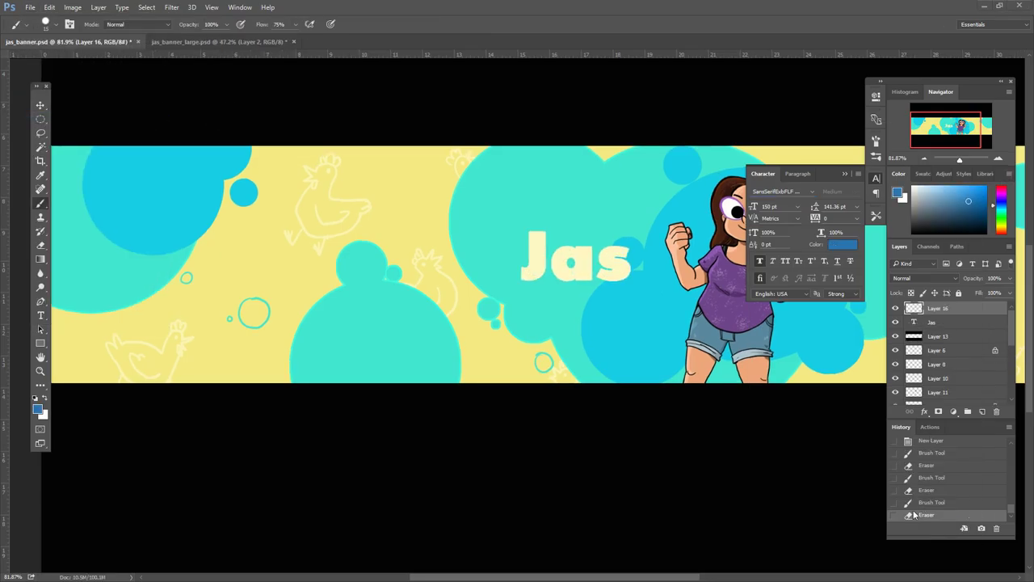
- Set the channel name text in Pristina Regular and enlarge it to about 211 pt
click(812, 191)
scroll(864, 364, down, 1)
key(Escape)
click(931, 322)
click(812, 192)
scroll(816, 347, down, 1)
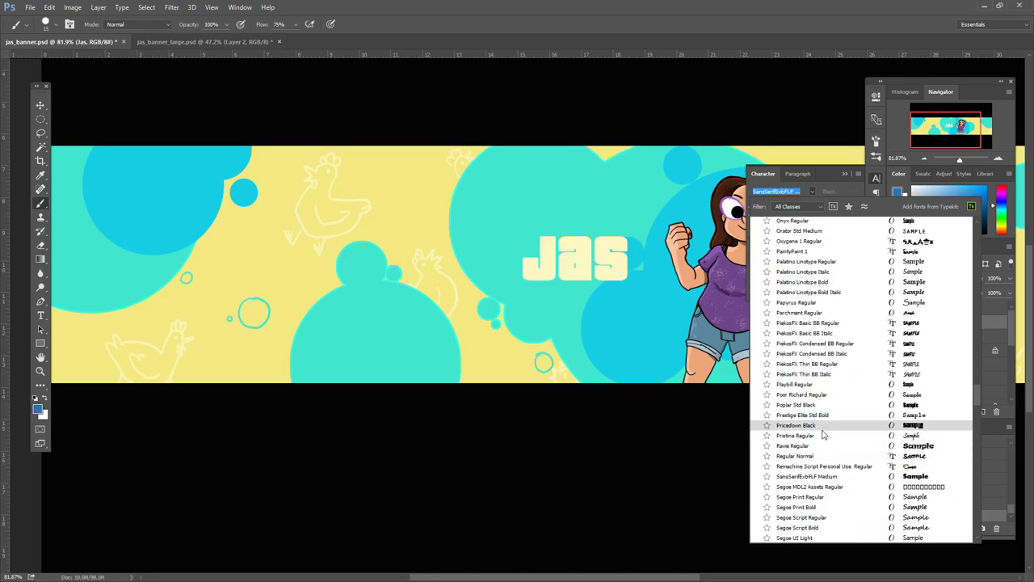
click(819, 437)
key(ctrl+t)
drag(612, 224, 614, 260)
key(Return)
- Try the bright red #ff1637 as the channel name's text colour
click(842, 244)
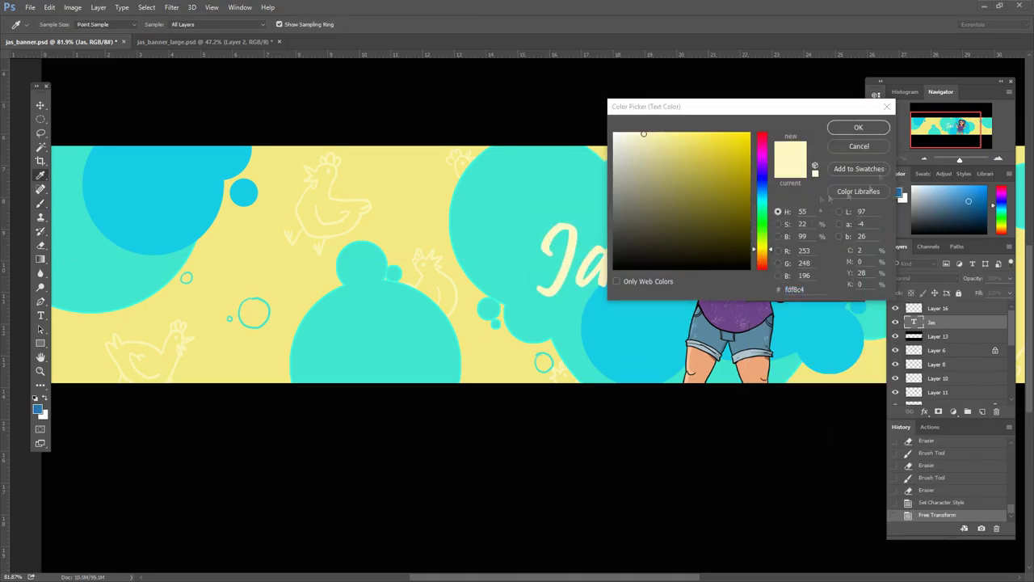
click(665, 133)
drag(671, 106, 553, 329)
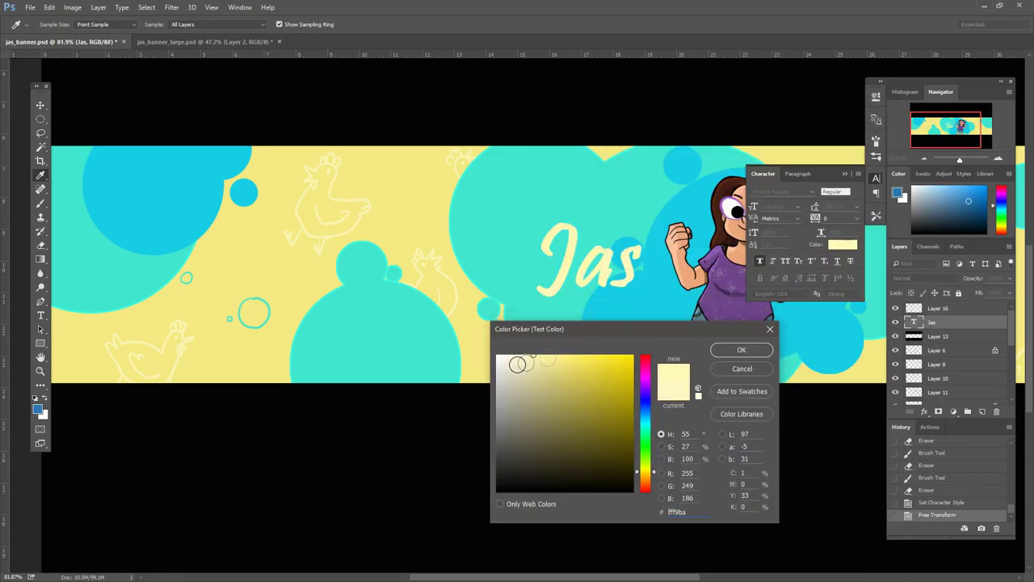
drag(645, 394, 645, 372)
click(509, 355)
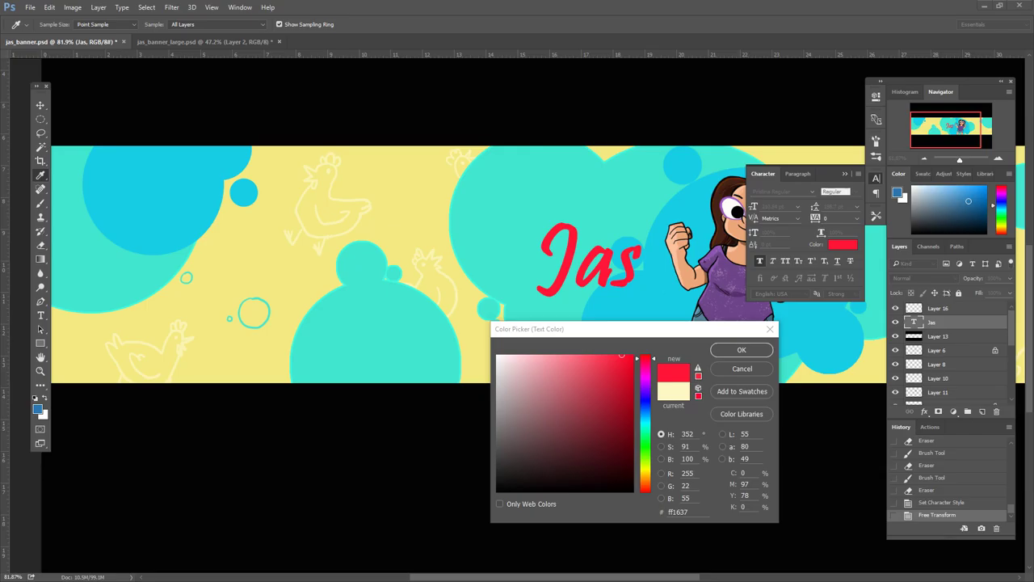
key(Escape)
- Pick a warm orange from the sampled background yellow and fill the background layer with it
key(b)
scroll(949, 347, down, 3)
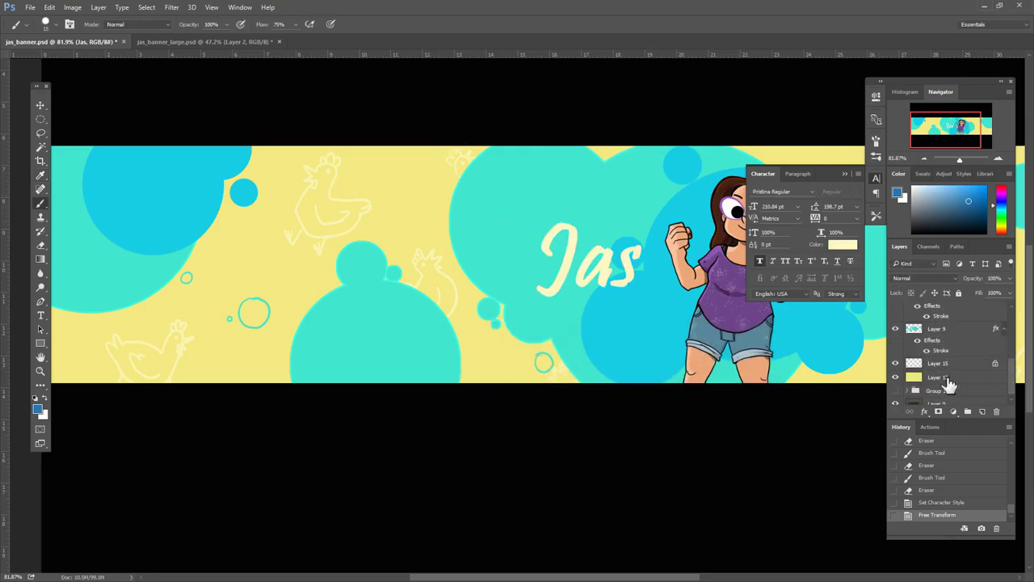
click(937, 377)
alt+click(428, 197)
click(923, 174)
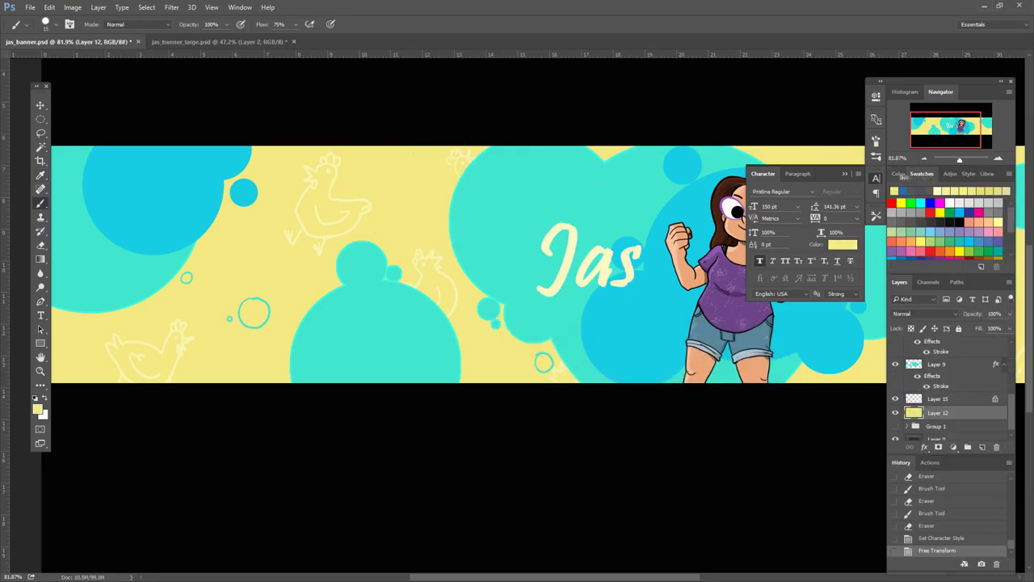
click(899, 174)
click(899, 193)
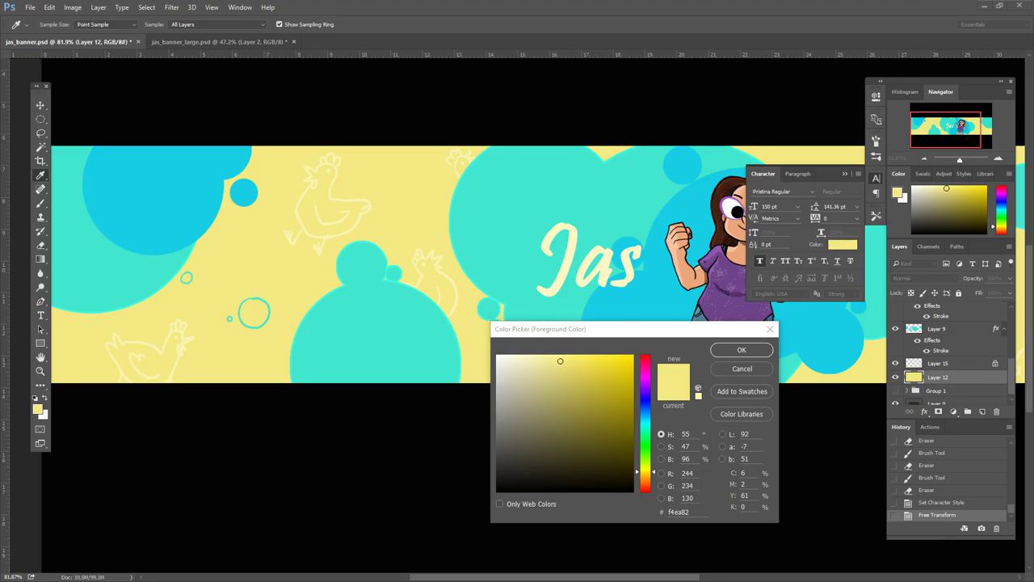
click(545, 222)
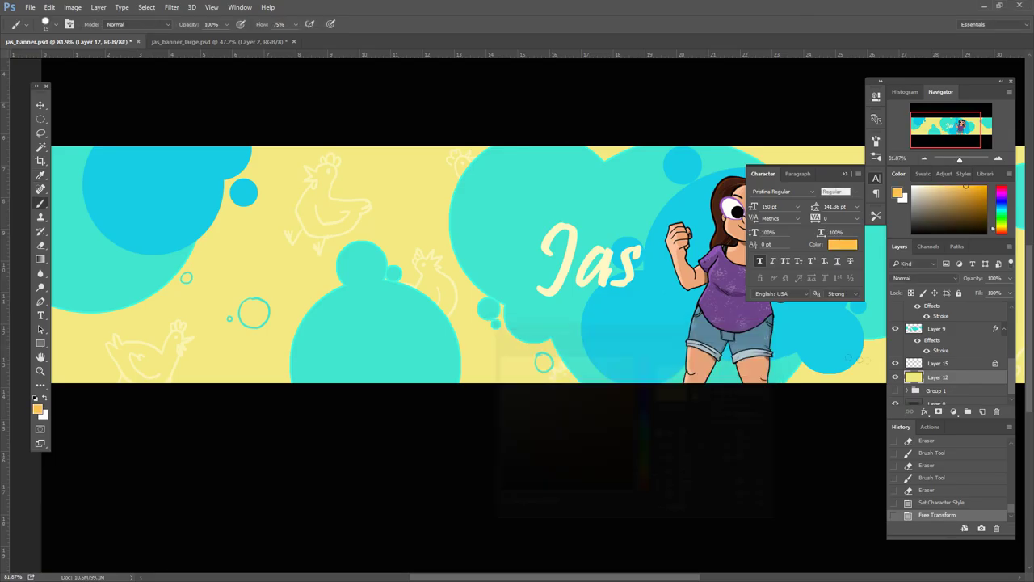
key(b)
key(alt+BackSpace)
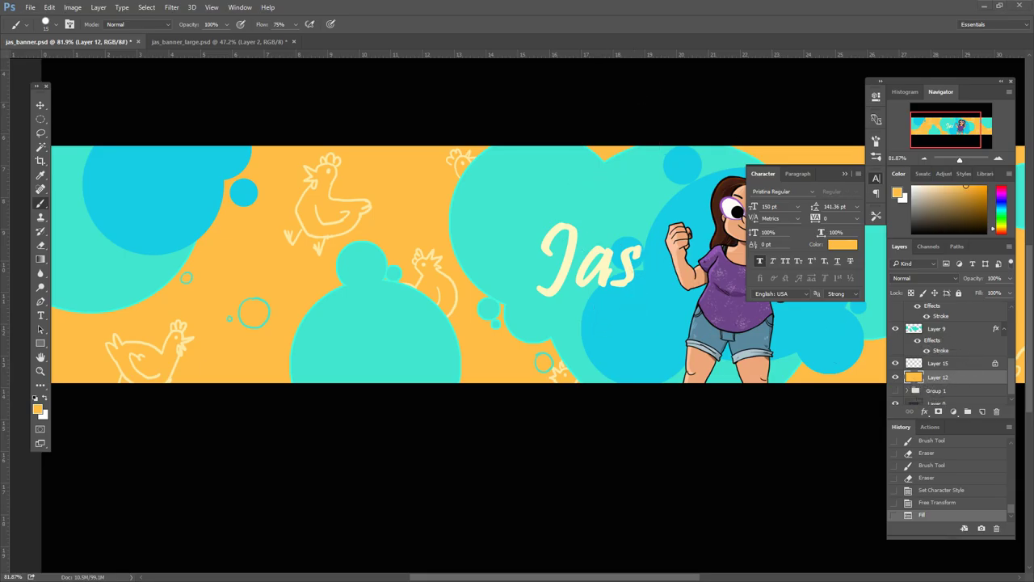
- Try a periwinkle blue fill on the blue bubbles, then revert both the blue and the orange background fills
scroll(945, 330, up, 2)
click(914, 322)
ctrl+click(913, 322)
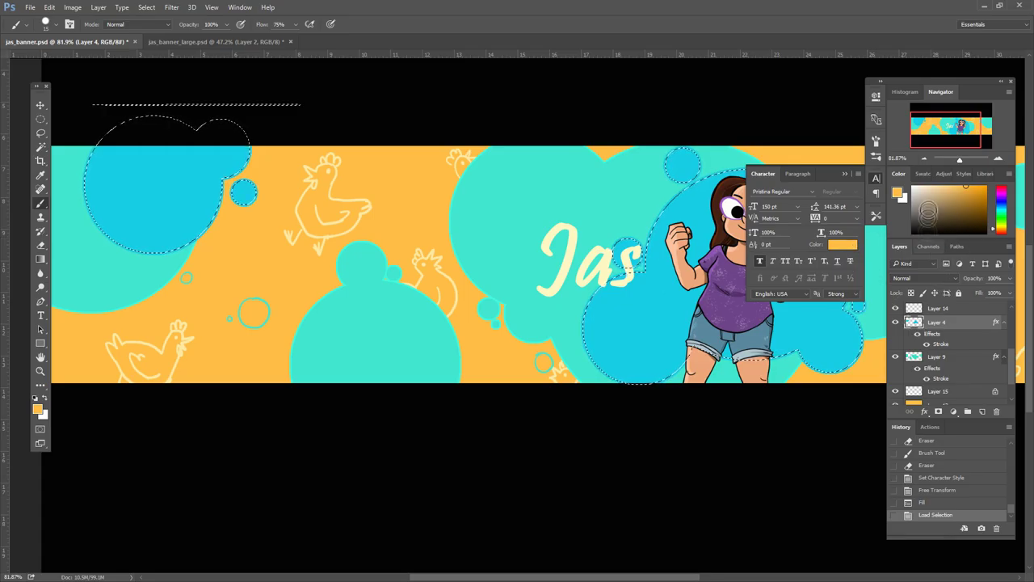
click(897, 193)
key(Return)
key(alt+BackSpace)
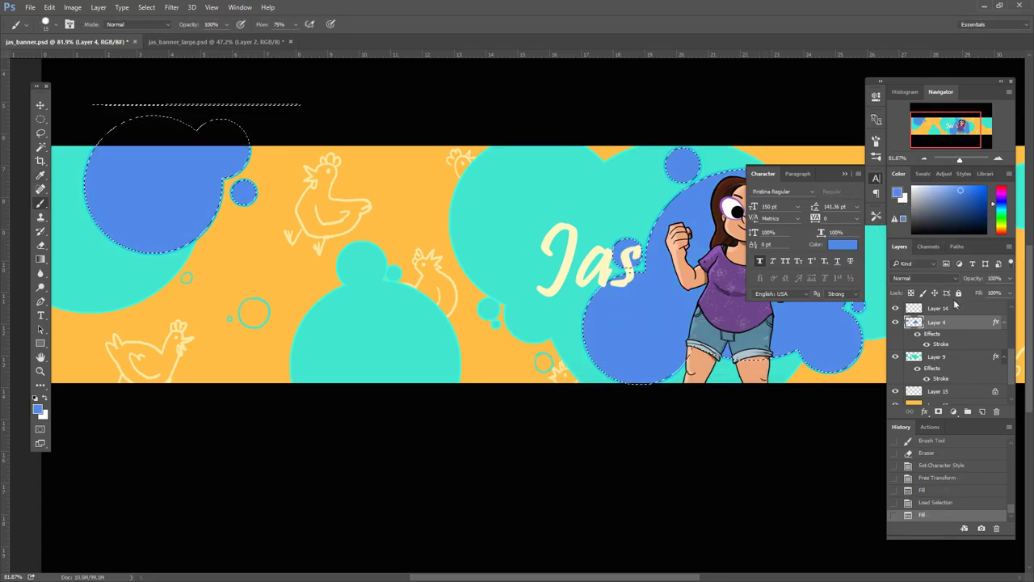
click(937, 514)
click(937, 490)
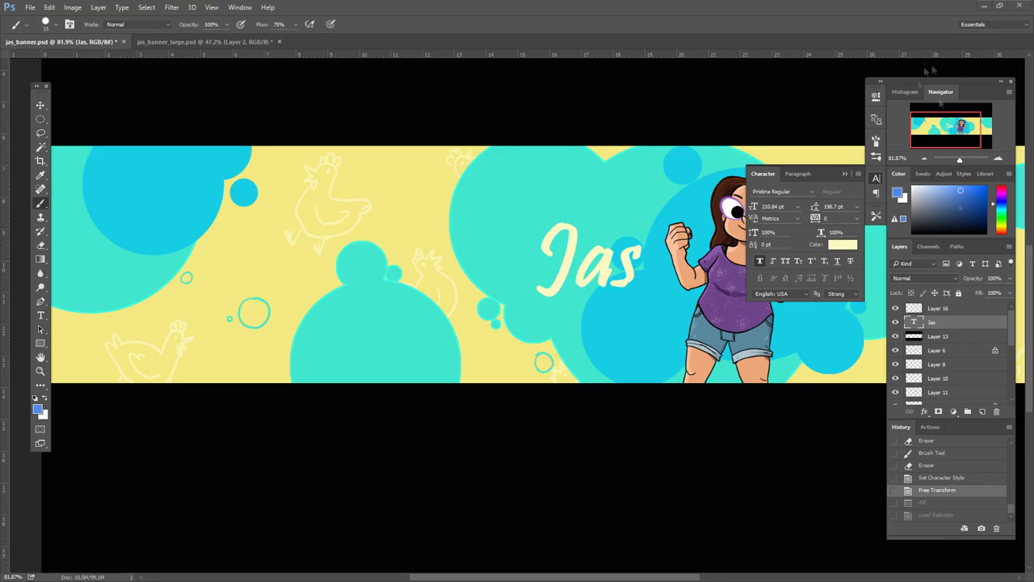
- Change the channel name's text colour to coral red
click(848, 245)
click(741, 348)
drag(715, 283, 634, 407)
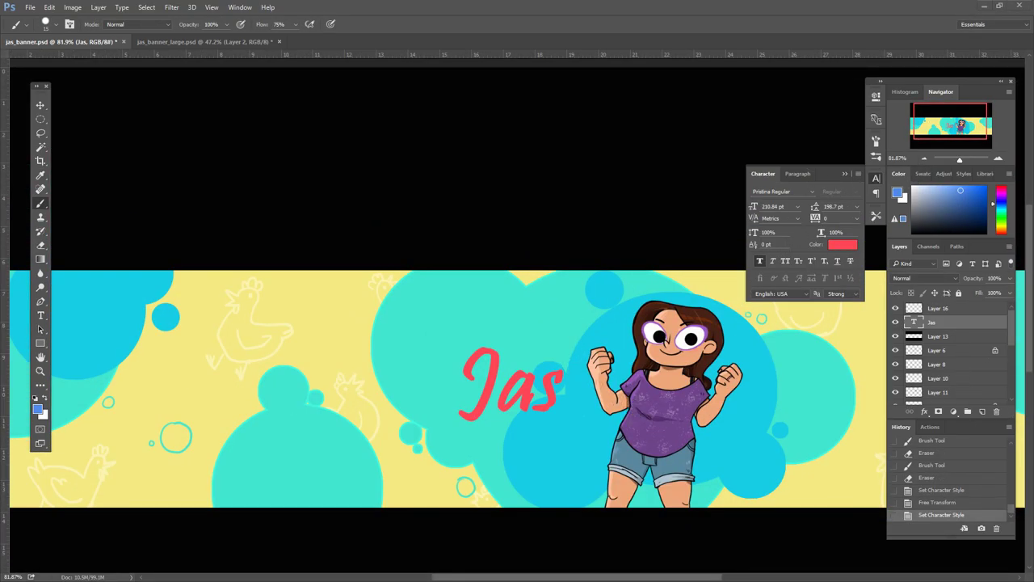
- Add a 4 px outside stroke to the Jas text in the coral red sampled from its text colour
double_click(966, 323)
click(91, 311)
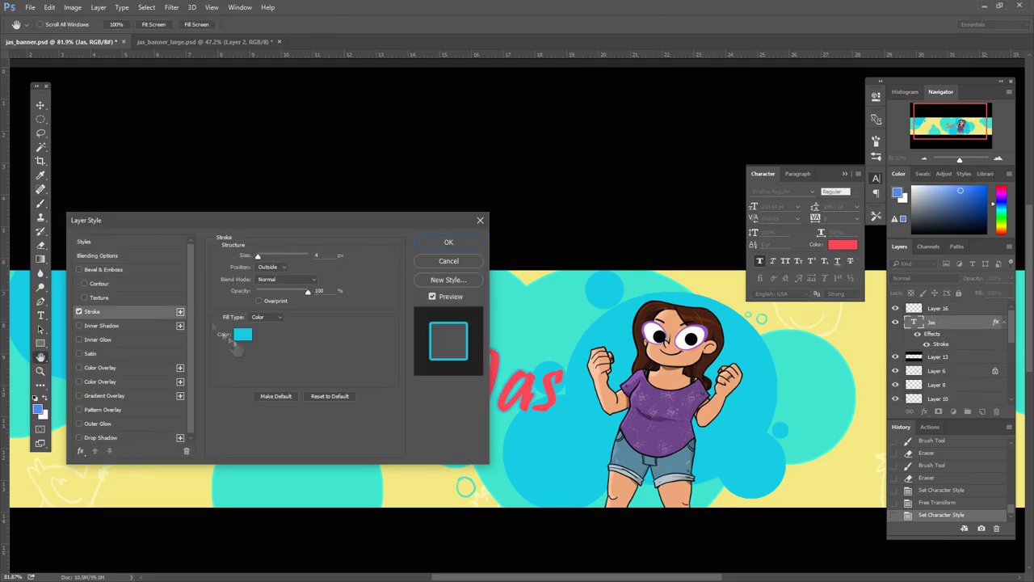
click(242, 334)
click(843, 244)
click(729, 349)
click(467, 247)
- Change the Jas text's fill colour to a light pink of the same hue
click(842, 244)
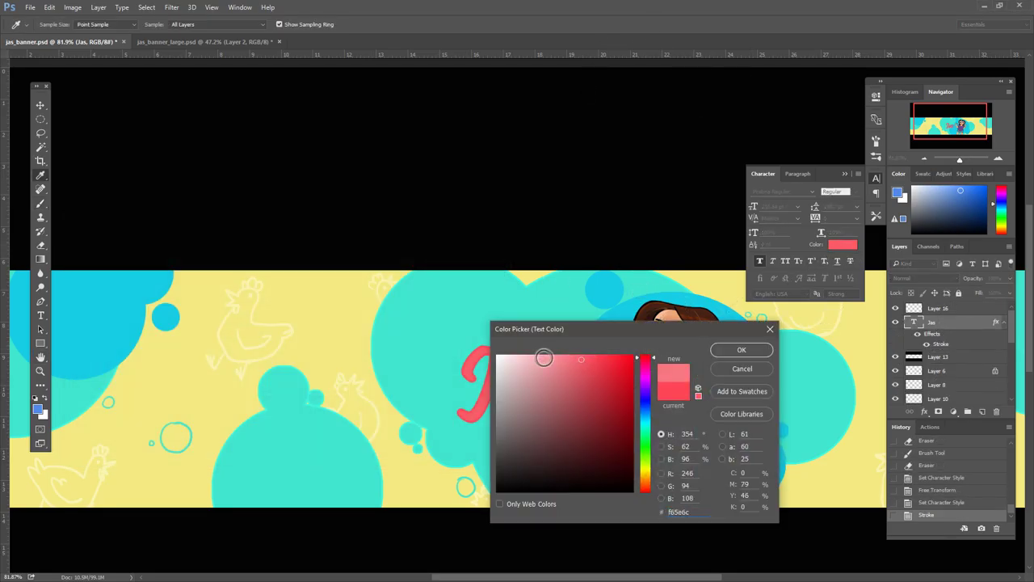
drag(542, 358, 556, 356)
click(763, 345)
- Add the word STUMPT as a separate text layer and position it just above Jas
scroll(619, 351, down, 2)
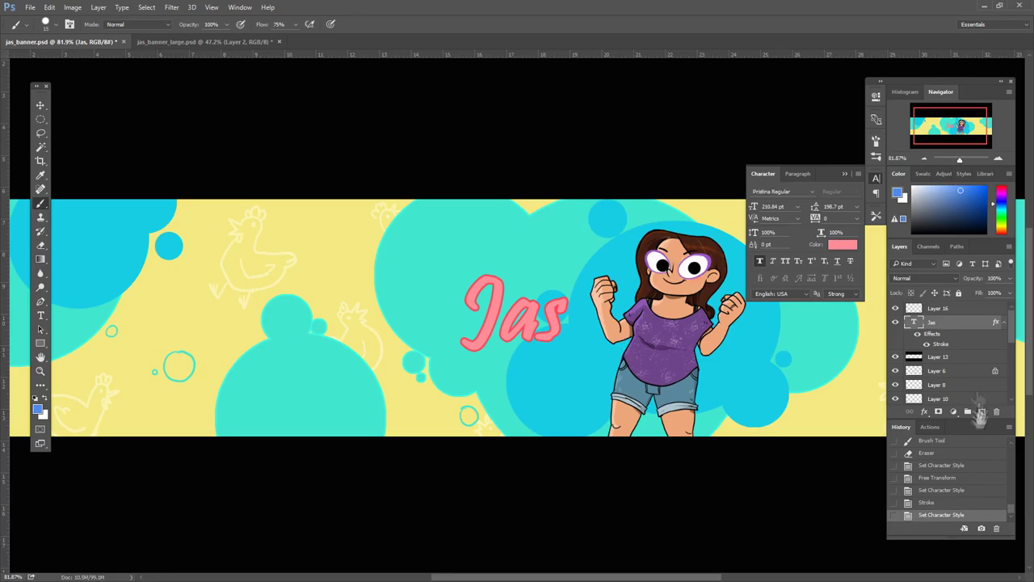
key(s)
key(t)
click(450, 253)
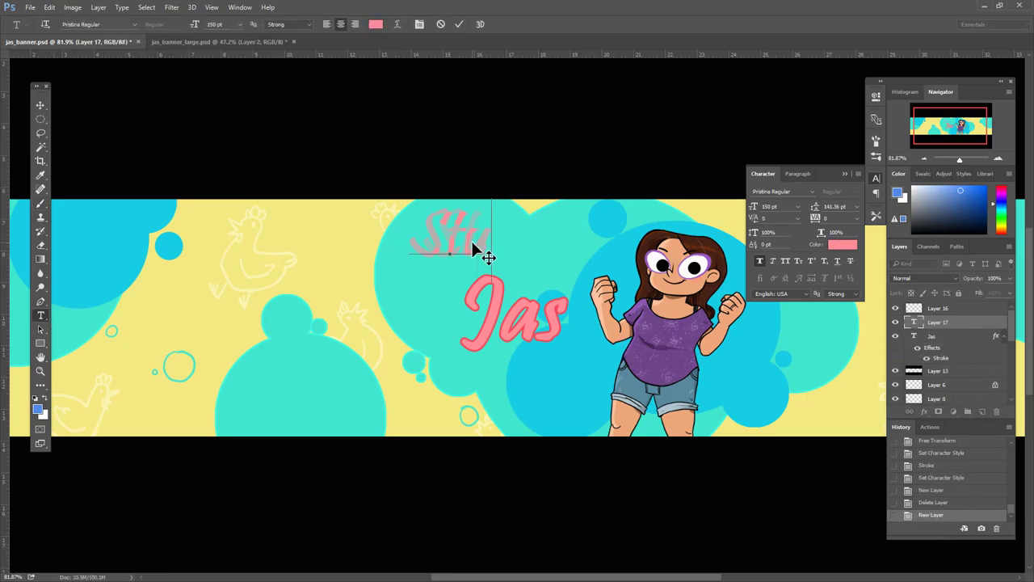
text(STUMPT)
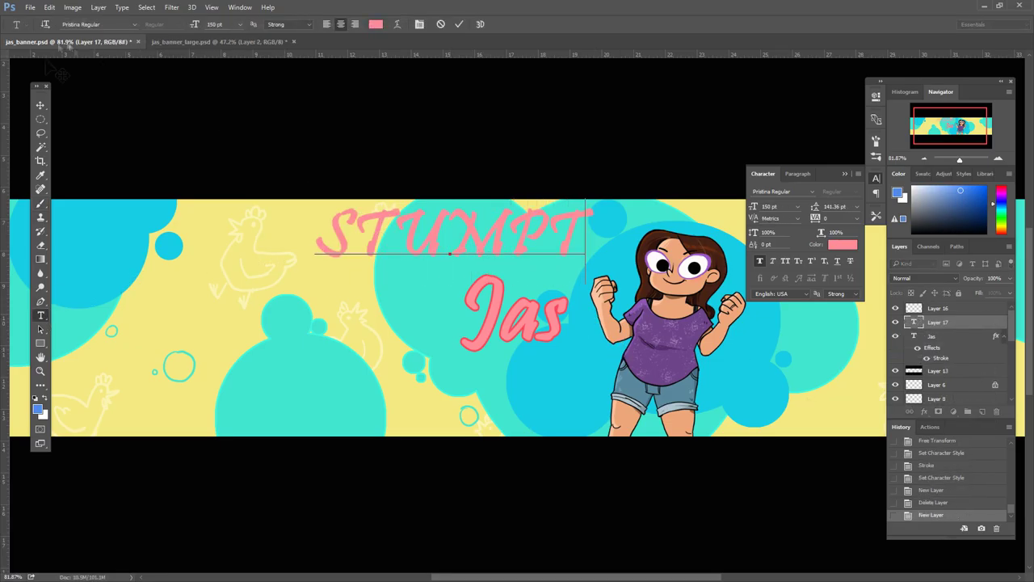
key(ctrl+Return)
key(v)
drag(622, 200, 597, 237)
- Set the STUMPT text's font to Calibri Bold Italic
click(812, 192)
scroll(930, 372, down, 3)
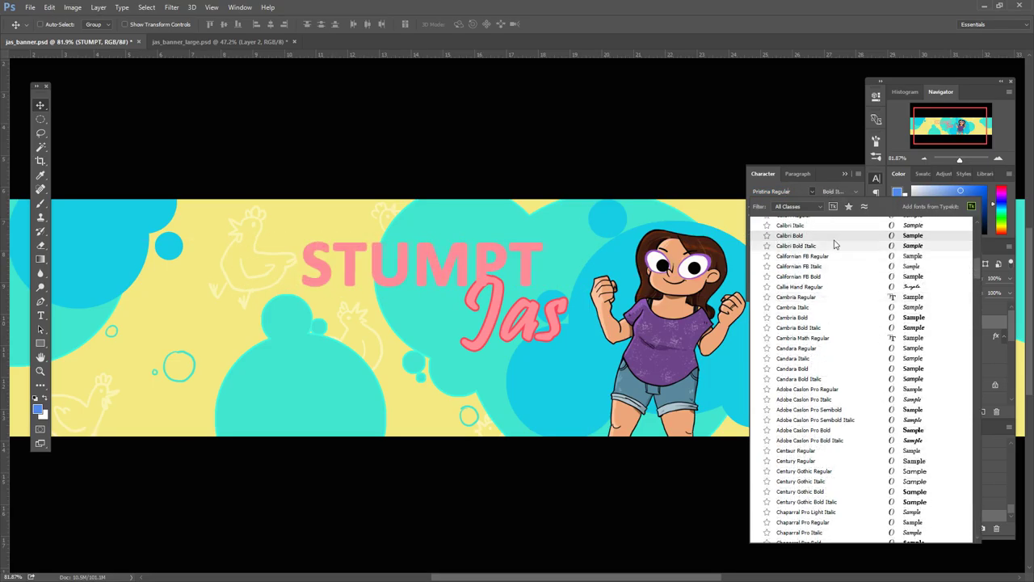
click(834, 244)
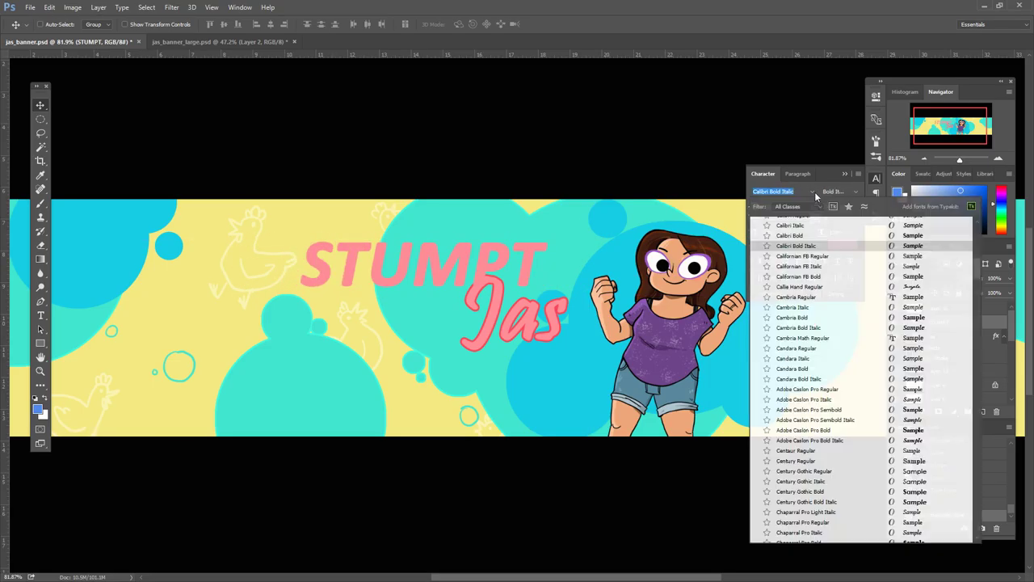
- Preview other fonts on the STUMPT text, from Calibri through the MS Reference fonts, and keep Calibri Bold Italic
key(Down)
key(Down)
key(Down)
key(Down)
key(Down)
key(Down)
key(Down)
key(Down)
key(Down)
key(Down)
key(Down)
key(Down)
key(Down)
key(Down)
key(Down)
key(Down)
key(Down)
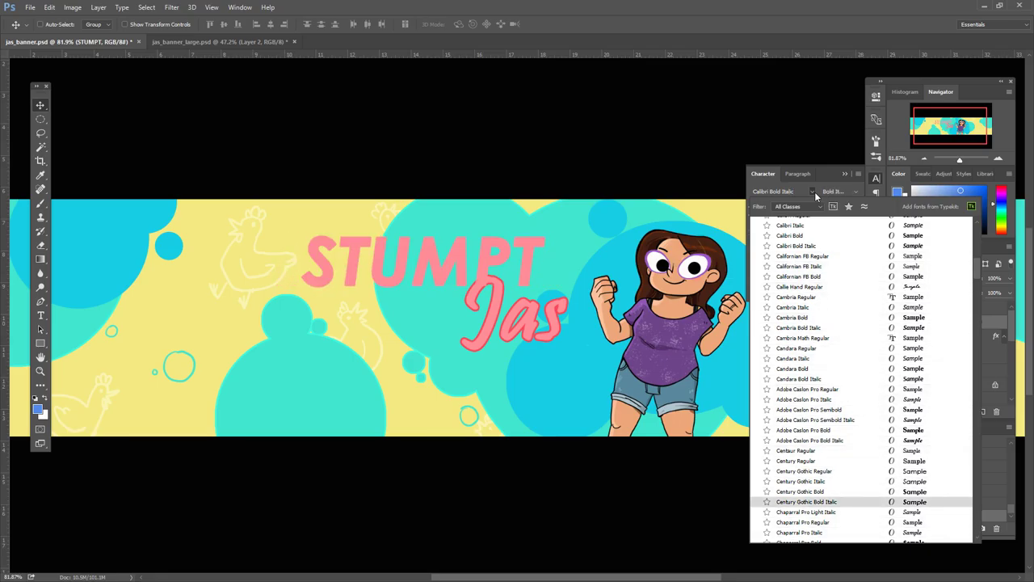
key(Down)
key(Down)
key(Down)
key(Down)
key(Down)
key(Down)
key(Down)
key(Down)
key(Down)
key(Down)
key(Down)
key(Down)
key(Down)
key(Down)
key(Down)
key(Down)
key(Down)
key(Down)
key(Down)
key(Down)
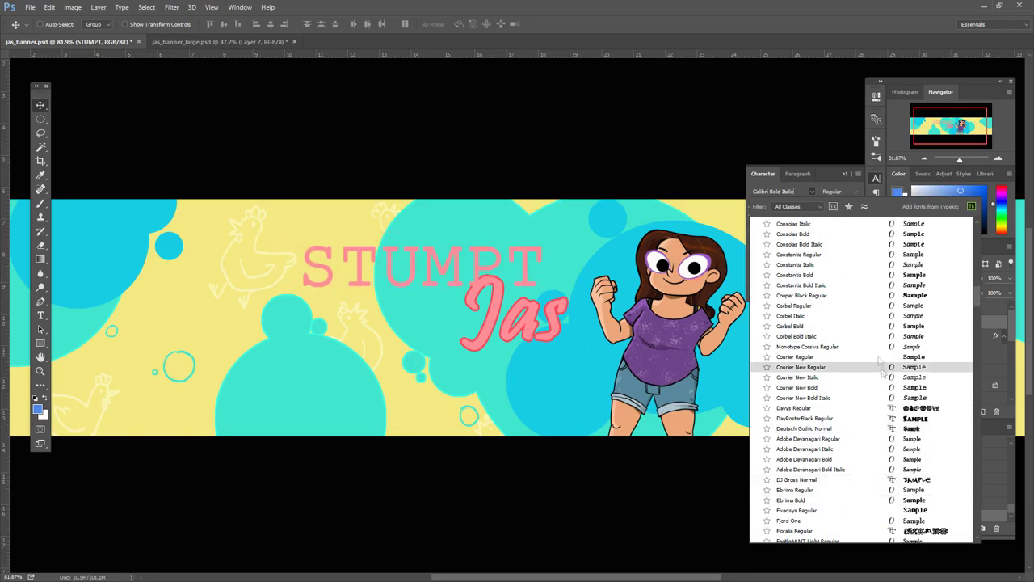
key(Down)
key(Down)
key(Down)
key(Down)
key(Down)
key(Down)
key(Down)
key(Down)
key(Down)
key(Down)
key(Down)
key(Down)
key(Down)
key(Down)
key(Down)
key(Down)
key(Down)
key(Down)
key(Down)
key(Down)
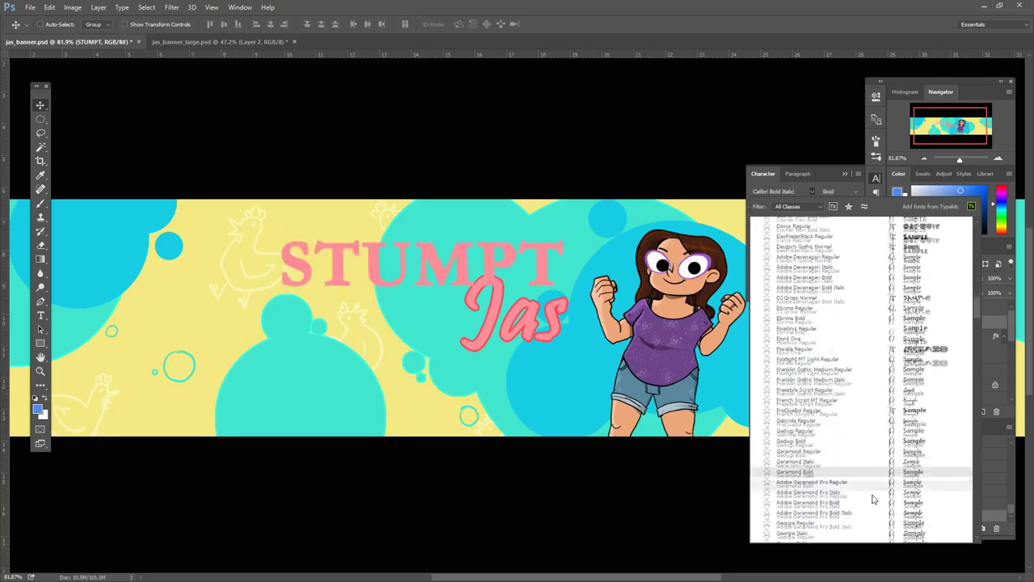
key(Down)
key(Down)
key(Down)
key(Down)
key(Down)
key(Down)
key(Down)
key(Down)
key(Down)
key(Down)
key(Down)
key(Down)
key(Down)
key(Down)
key(Down)
key(Down)
key(Down)
key(Down)
key(Down)
key(Down)
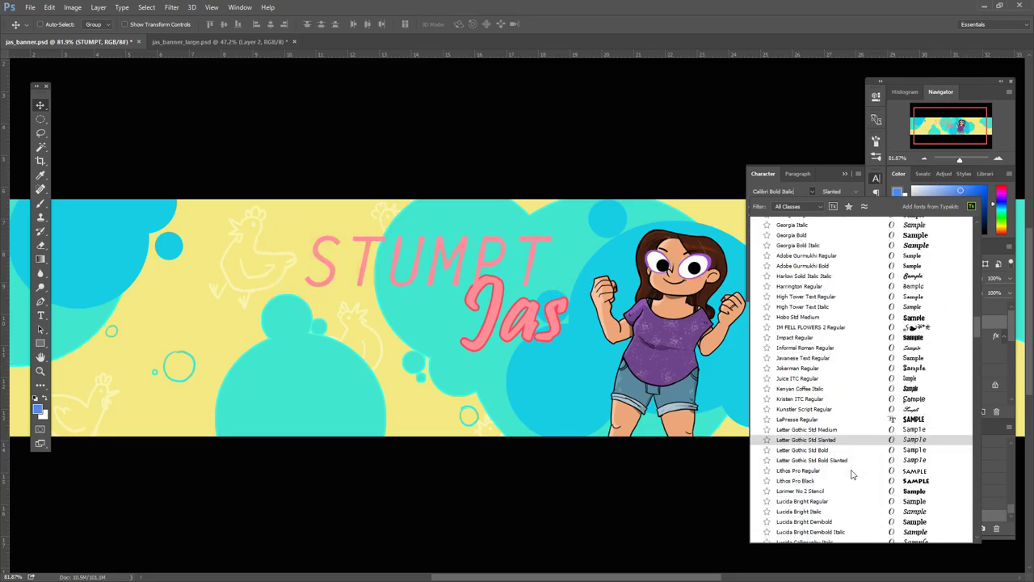
key(Down)
key(Down)
key(Down)
key(Down)
key(Down)
key(Down)
key(Down)
key(Down)
key(Down)
key(Down)
key(Down)
key(Down)
key(Down)
key(Down)
key(Down)
key(Down)
key(Down)
key(Down)
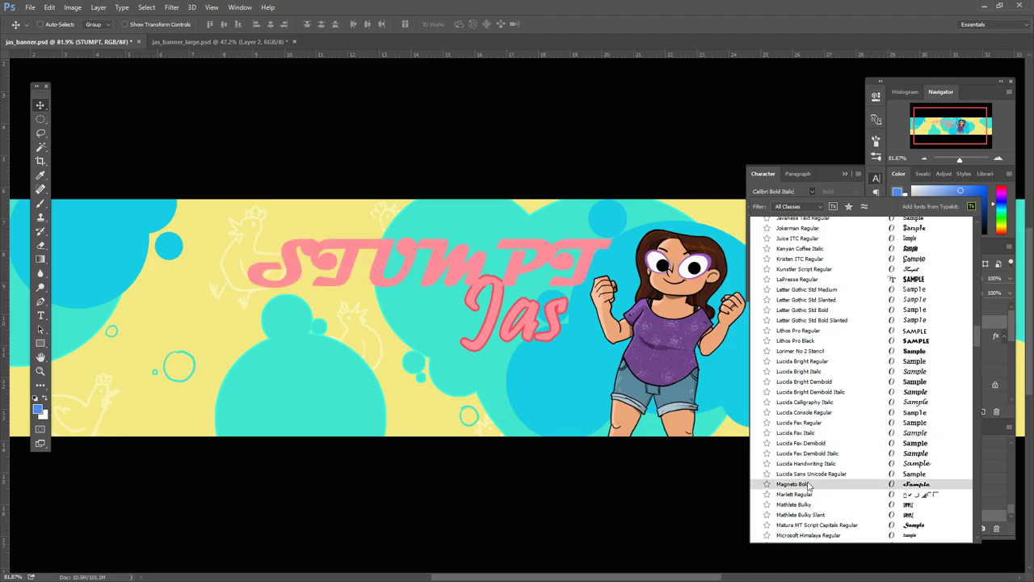
key(Down)
key(Down)
key(Down)
key(Down)
key(Down)
key(Down)
key(Down)
key(Down)
key(Down)
key(Down)
key(Down)
key(Down)
key(Down)
key(Down)
key(Down)
key(Down)
key(Down)
key(Down)
key(Down)
key(Down)
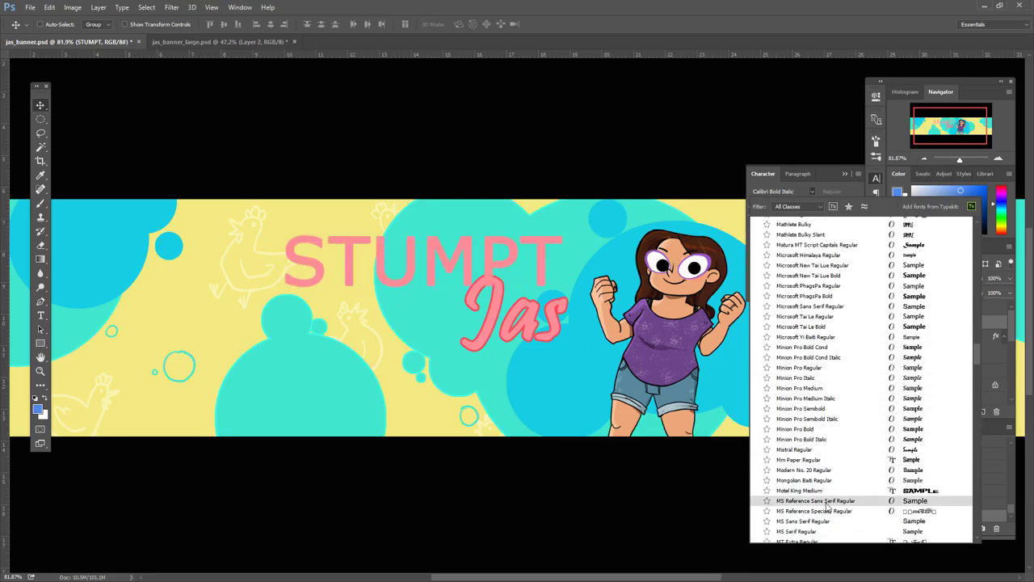
key(Down)
key(Escape)
- Move the STUMPT text over the top of Jas and set its colour to coral red #FD4758
drag(394, 273, 453, 295)
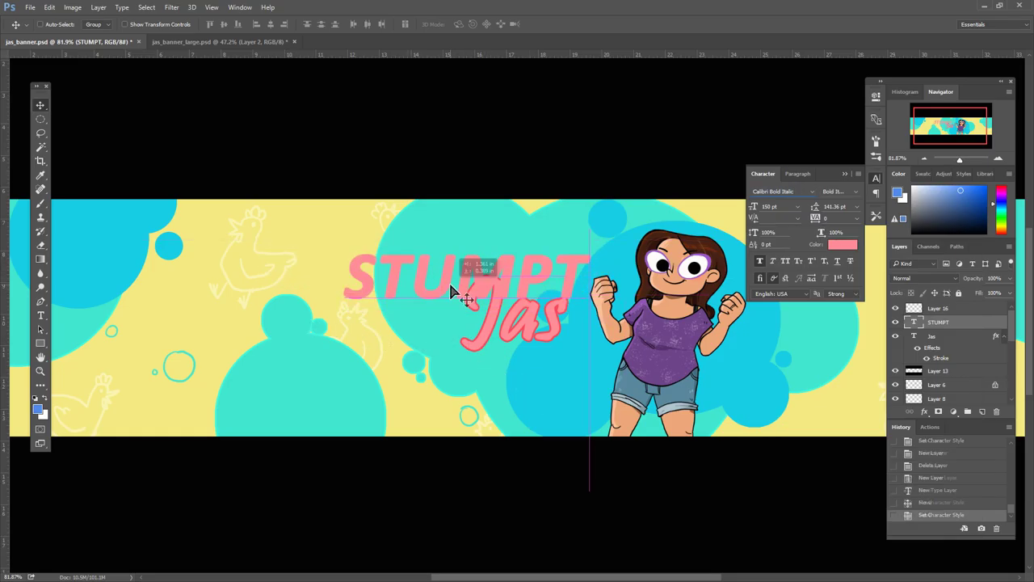
double_click(961, 321)
key(Escape)
click(842, 244)
click(594, 355)
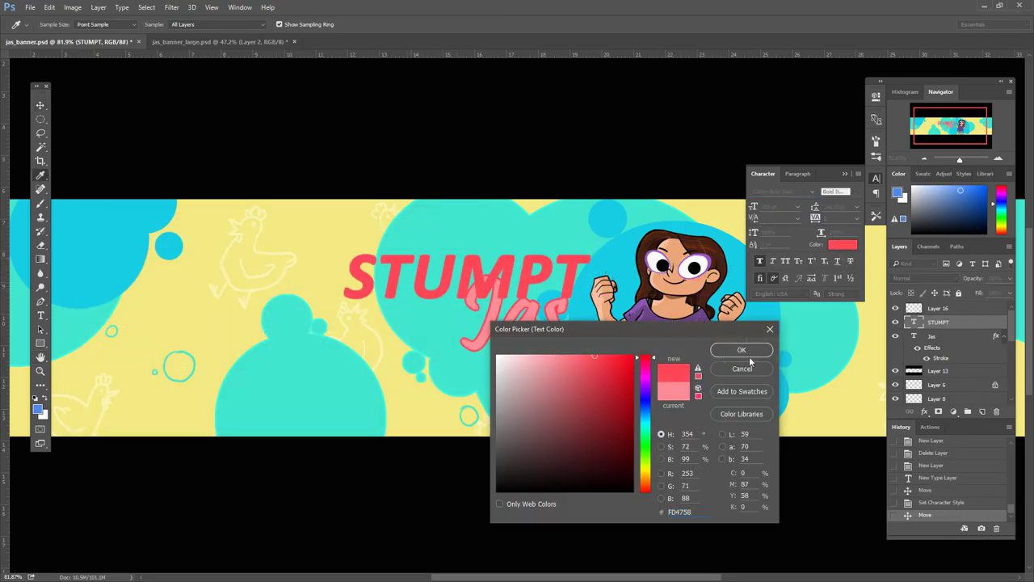
click(741, 349)
- Bring the Jas layer in front of STUMPT, move it up over the word and enlarge it to about 119%
drag(937, 335, 937, 315)
drag(565, 330, 571, 255)
key(ctrl+t)
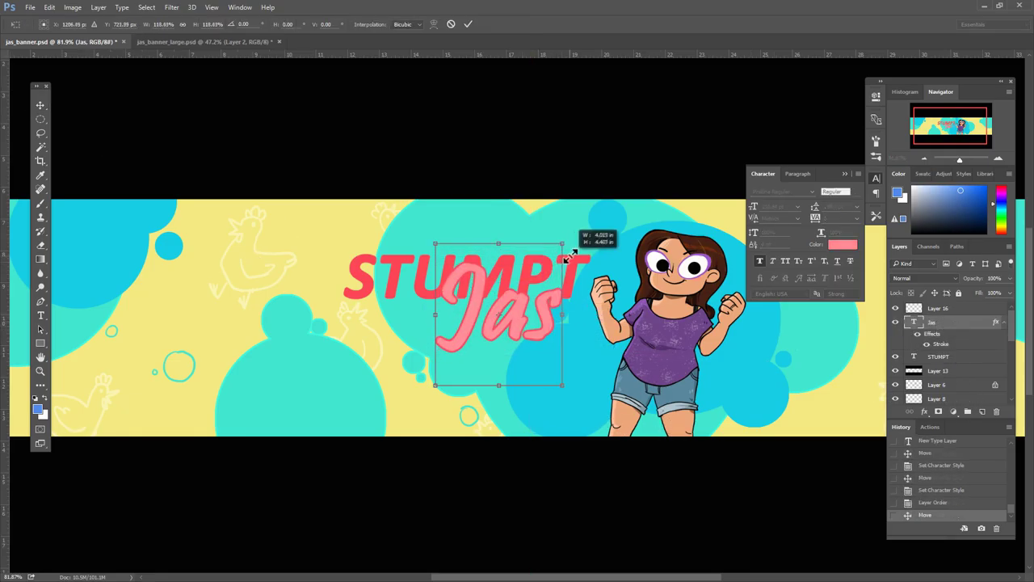
drag(550, 290, 522, 279)
key(Return)
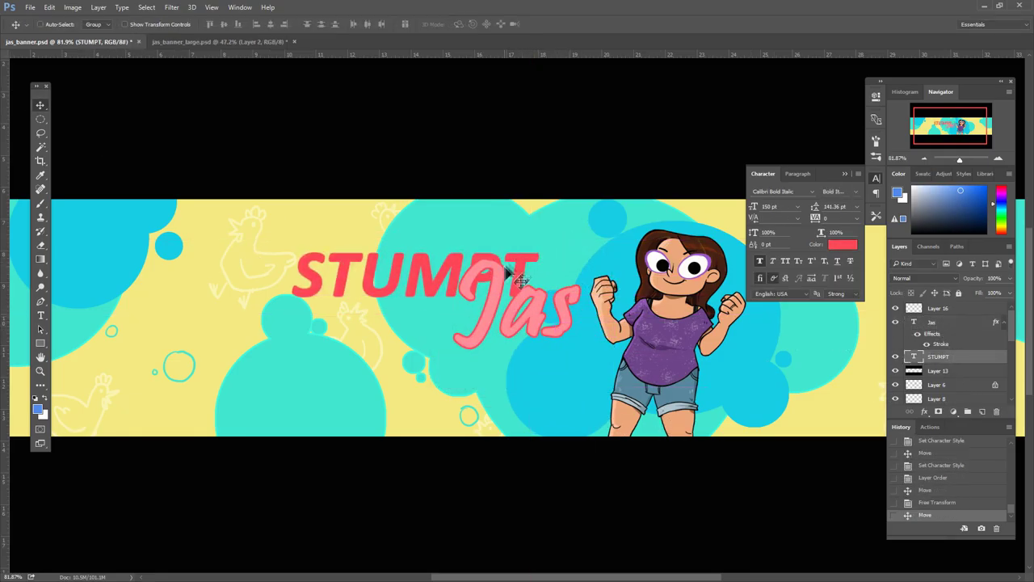
- Enlarge the STUMPT text to about 105% and reposition it behind Jas
key(ctrl+t)
drag(540, 241, 562, 270)
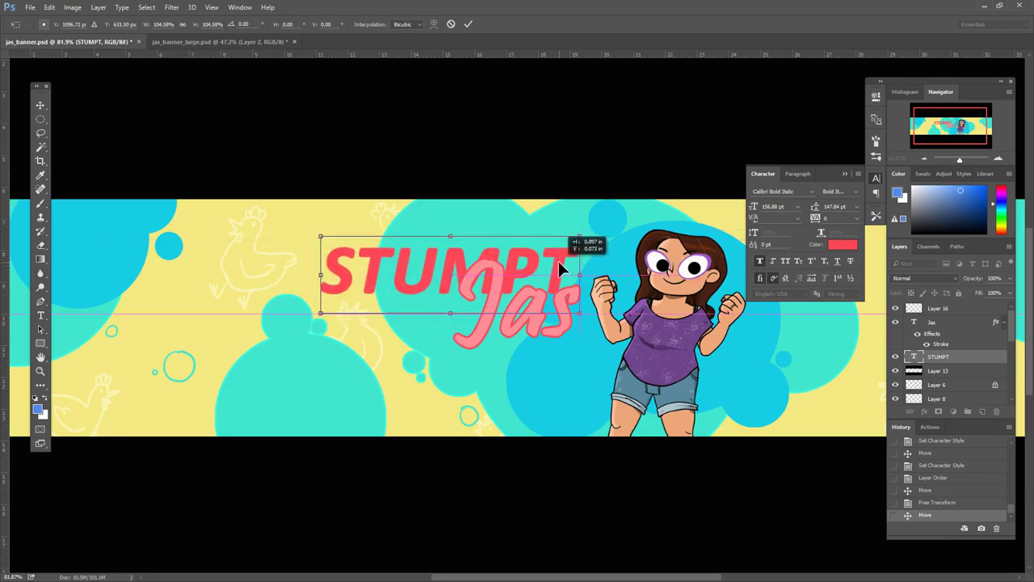
key(Return)
- Shift the Jas text so it overlaps the lower end of STUMPT and reaches the woman's raised arm
click(938, 323)
key(t)
drag(583, 307, 554, 329)
key(ctrl+Return)
key(v)
- Set the STUMPT text's vertical scale to 150% and its horizontal scale to 100%
click(938, 356)
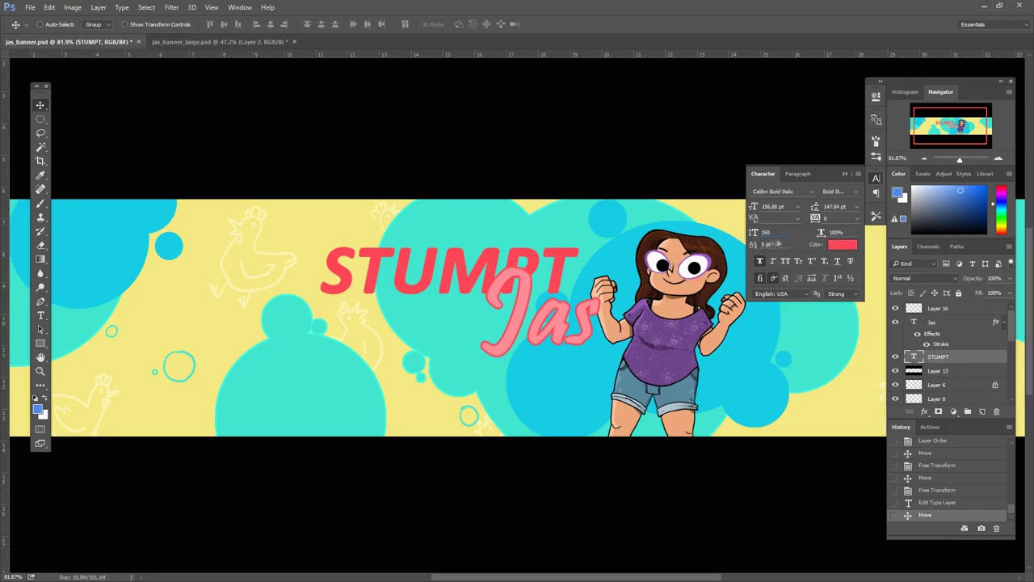
text(150)
key(Return)
text(75)
key(Return)
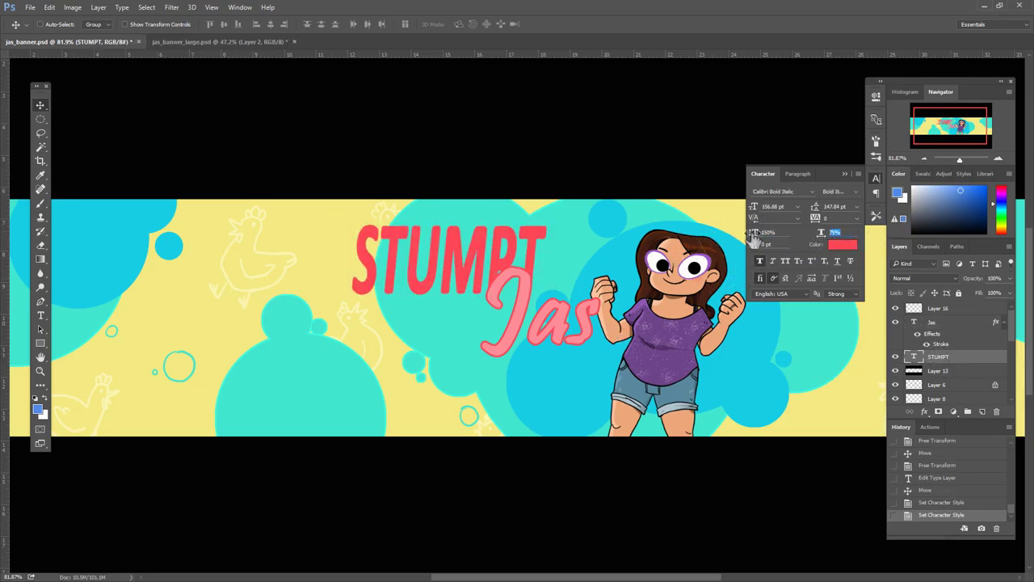
text(100)
key(Return)
- Move the STUMPT text down beside the raised fist, then enlarge Jas slightly and shift it lower over the word
drag(437, 244, 470, 250)
click(937, 321)
key(ctrl+t)
drag(606, 244, 568, 353)
key(Return)
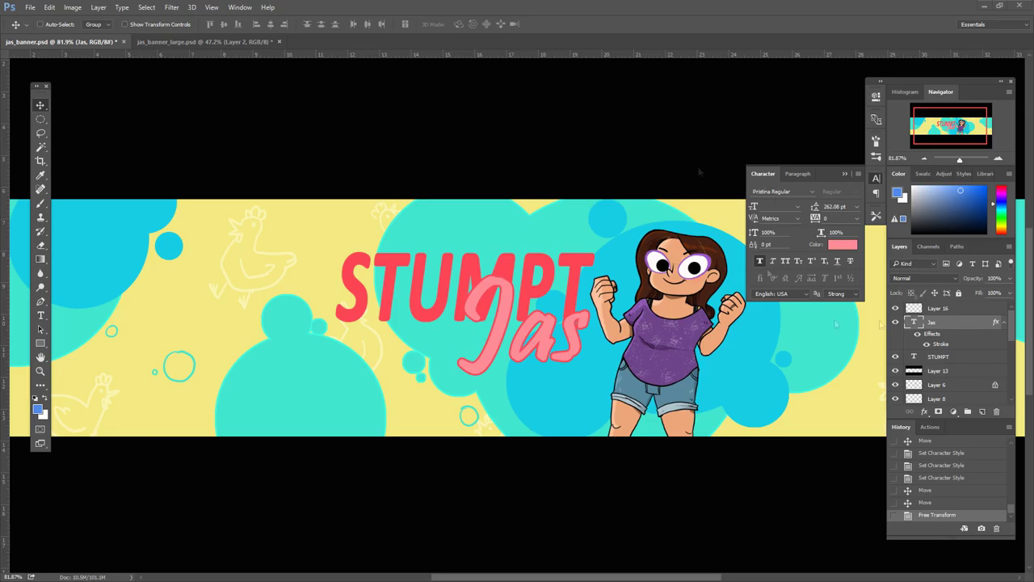
- Add a 4 px black outside stroke to the STUMPT text layer
click(937, 357)
double_click(978, 357)
click(46, 354)
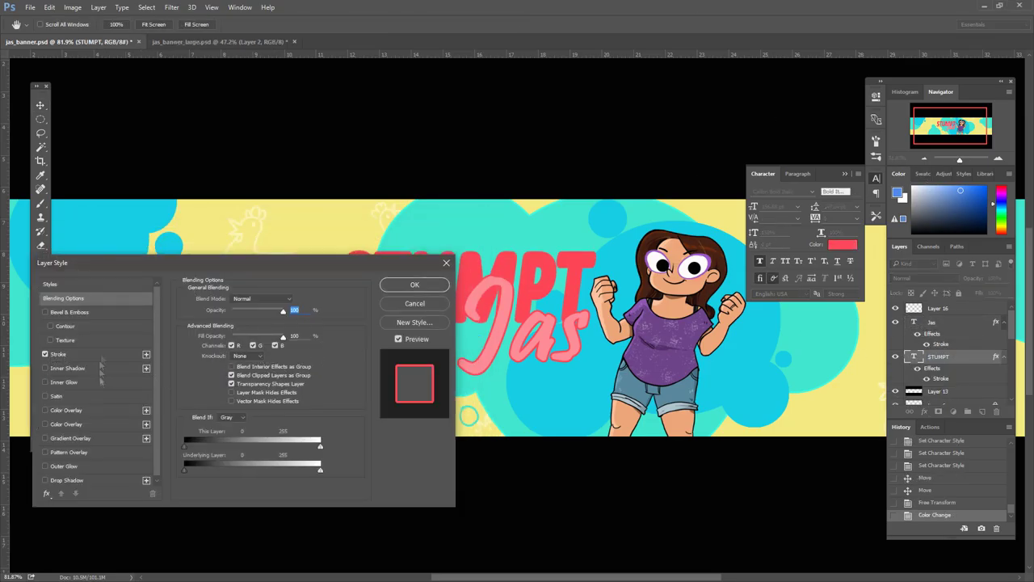
click(58, 354)
click(208, 376)
click(740, 353)
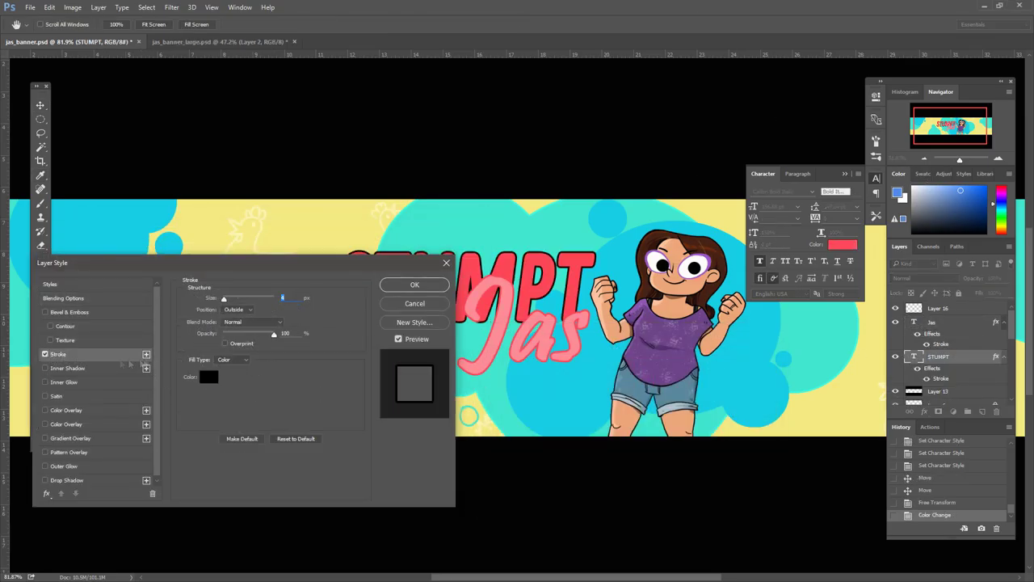
- Add a second outside stroke to the STUMPT text, white and 7 px wide, around the black one
click(146, 354)
click(208, 376)
click(739, 352)
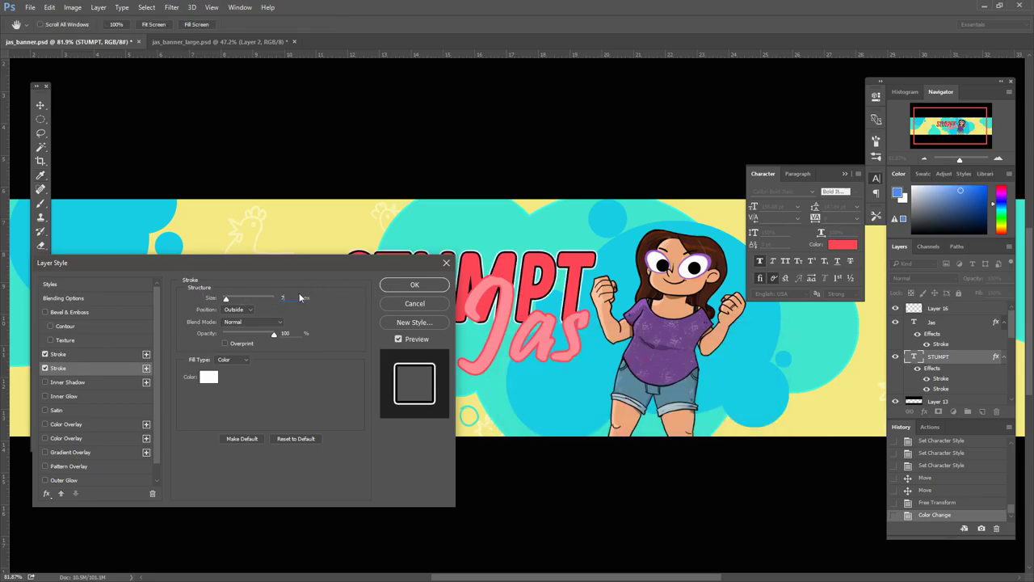
click(415, 284)
- Recolour the Jas text's existing stroke to black and try a size of 23 px
click(932, 322)
double_click(974, 322)
click(58, 354)
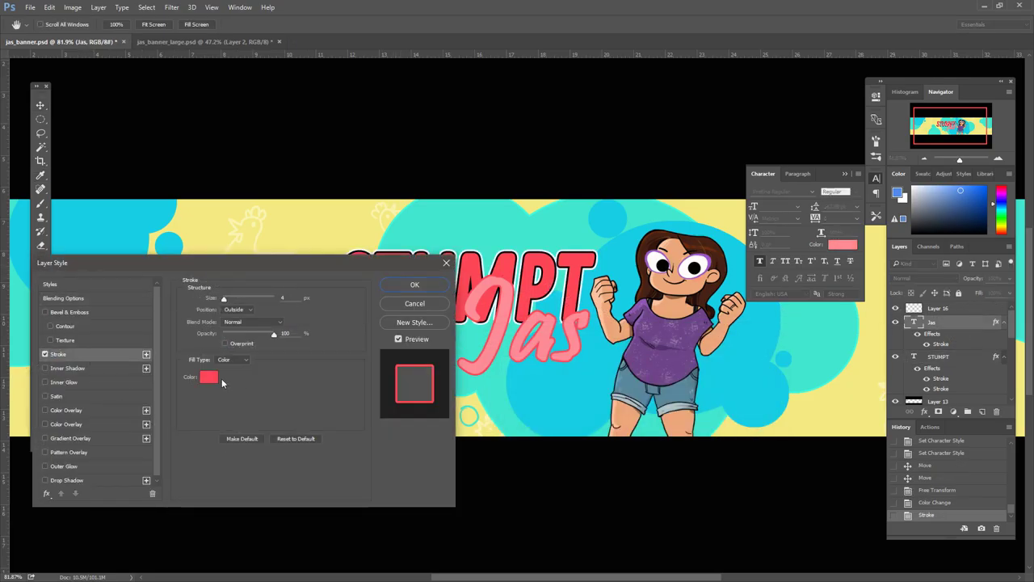
click(208, 376)
key(Return)
double_click(291, 298)
text(3)
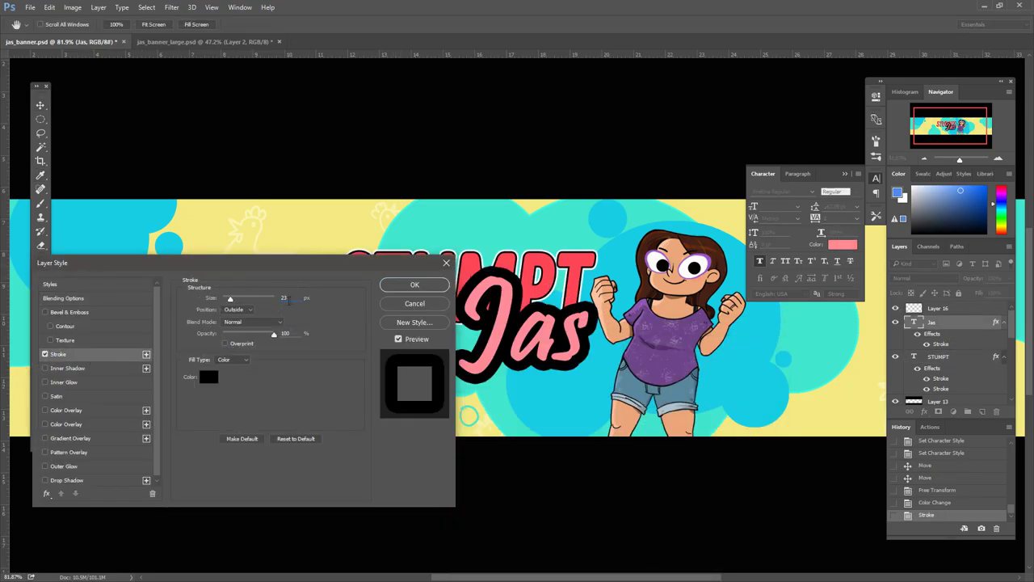
- Give the Jas text a second stroke, with a 4 px black inner outline and a white outer one
click(146, 354)
click(208, 376)
click(695, 364)
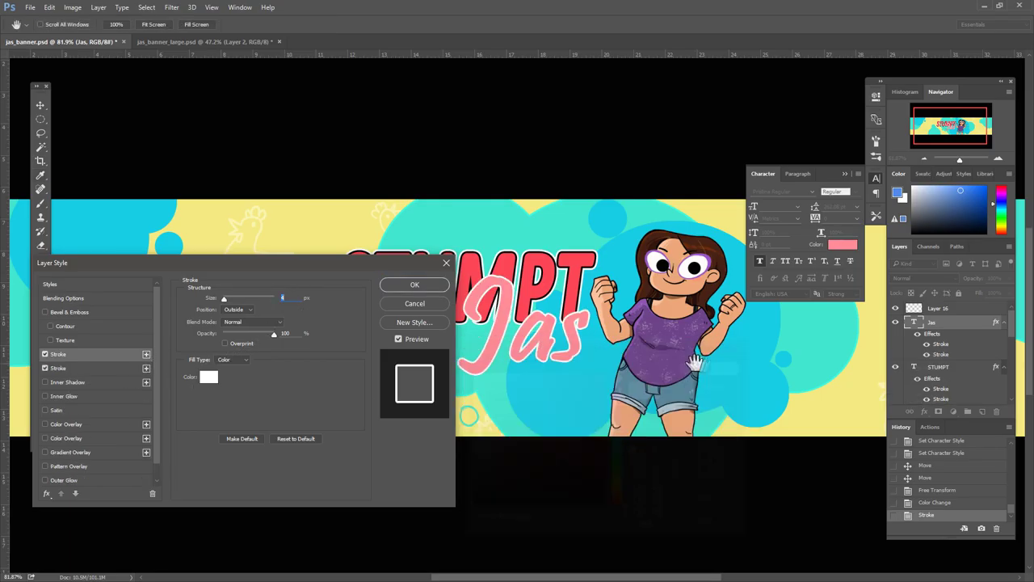
click(209, 377)
click(716, 363)
click(58, 367)
click(208, 377)
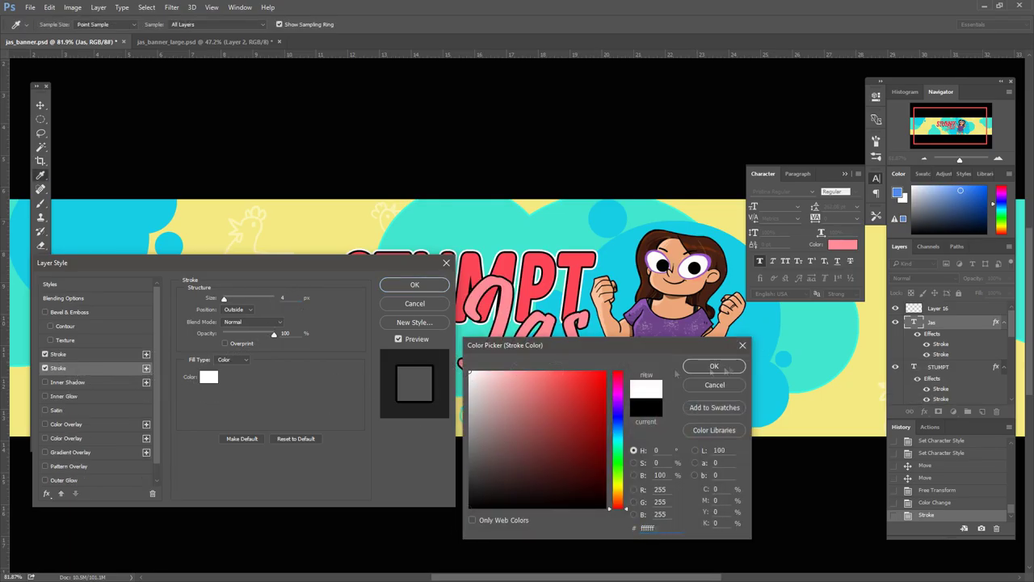
click(716, 364)
click(415, 284)
- Rotate the STUMPT text slightly counter-clockwise and move it up and left behind Jas
key(v)
drag(565, 327, 656, 355)
click(942, 377)
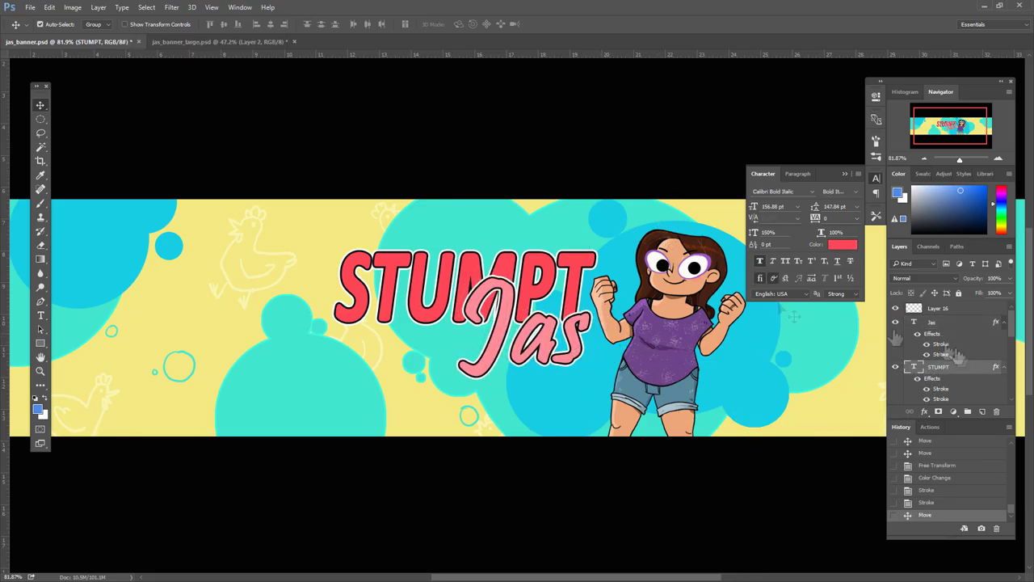
key(ctrl+t)
drag(634, 223, 594, 275)
key(Return)
mouse_move(578, 331)
mouse_down()
mouse_move(598, 327)
mouse_move(579, 323)
mouse_up()
drag(547, 288, 526, 293)
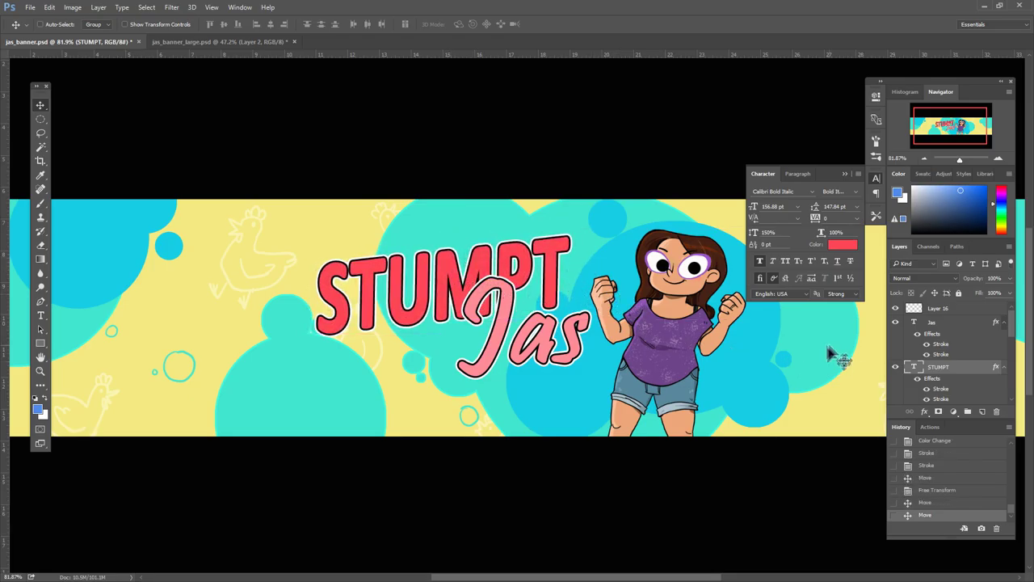
- Try adding a layer mask to the STUMPT text from its letter selection, and delete the mask
click(919, 327)
ctrl+click(915, 368)
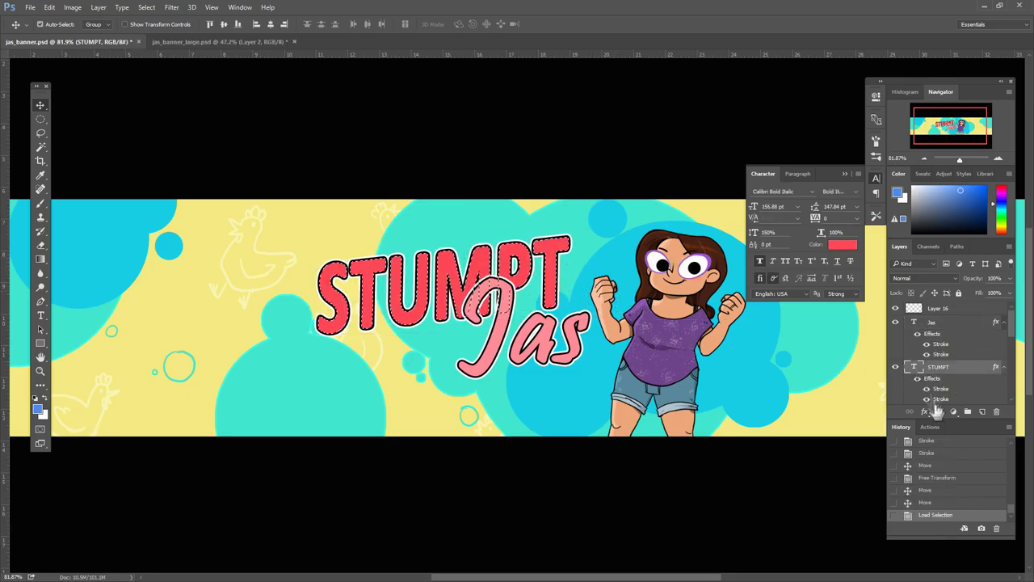
click(938, 411)
key(u)
click(848, 93)
key(g)
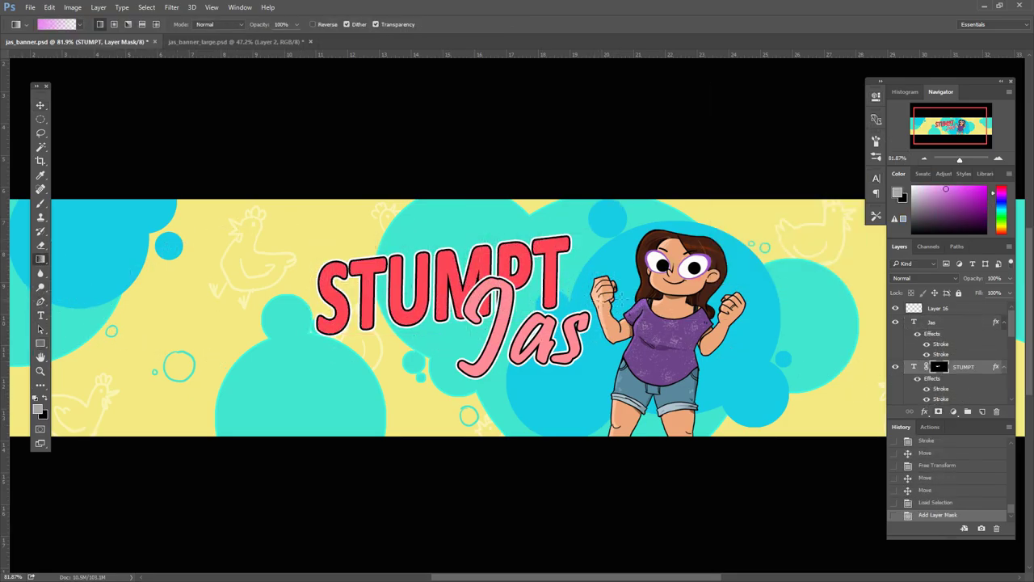
drag(938, 366, 996, 411)
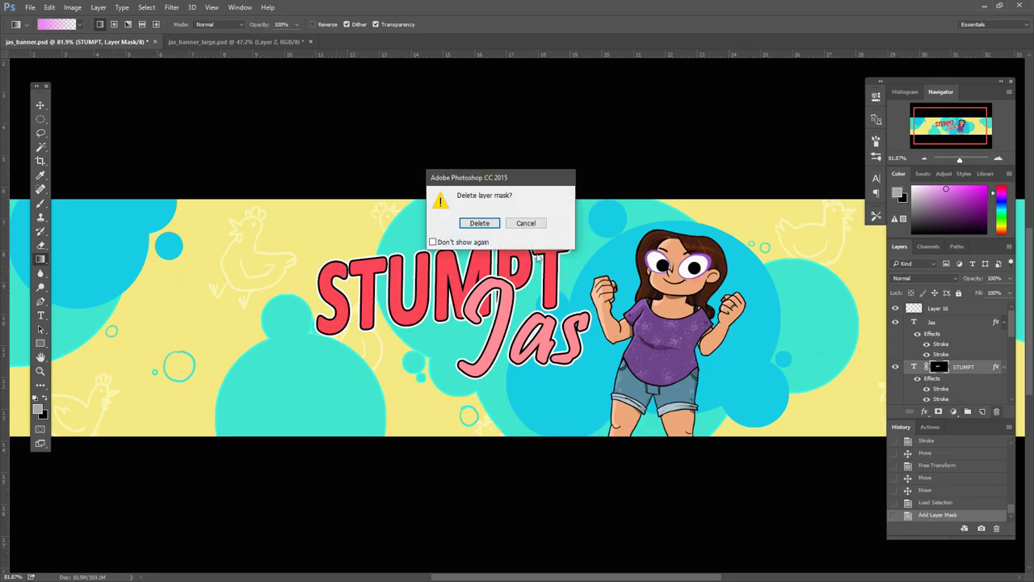
key(Return)
- Enlarge the Jas text slightly so it overlaps more of STUMPT
click(933, 323)
key(ctrl+t)
drag(580, 343, 572, 333)
key(Return)
- Scale the tilted STUMPT text down slightly behind Jas
click(938, 366)
key(ctrl+t)
drag(578, 221, 619, 291)
key(Return)
- Adjust the Jas text's placement over the lower part of STUMPT
click(569, 331)
key(ctrl+t)
key(Return)
key(g)
key(ctrl+t)
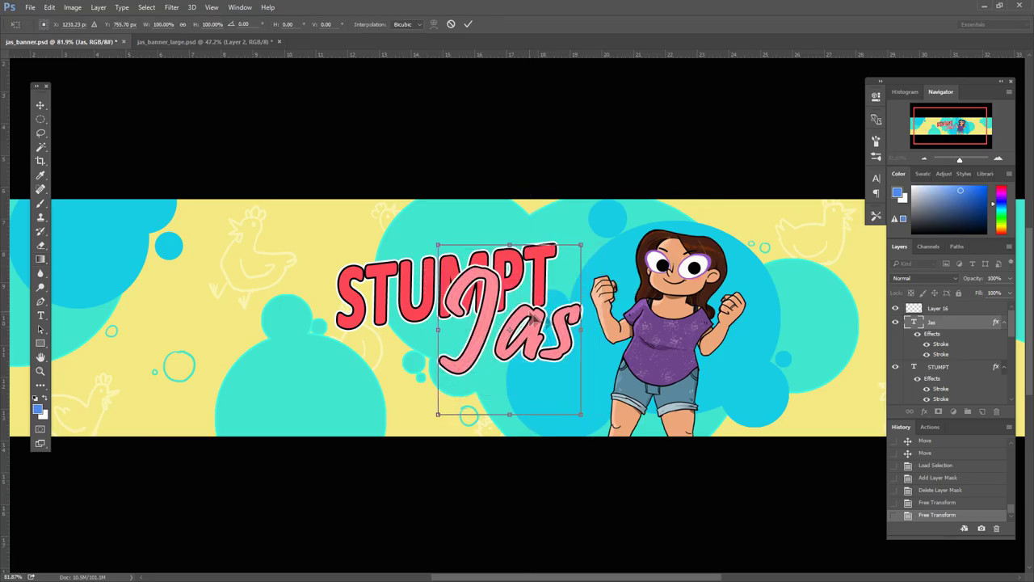
key(Escape)
- Enlarge the STUMPT text to about 114% width and 106% height, and raise it above Jas
click(937, 367)
key(ctrl+t)
drag(545, 283, 560, 267)
drag(580, 212, 599, 210)
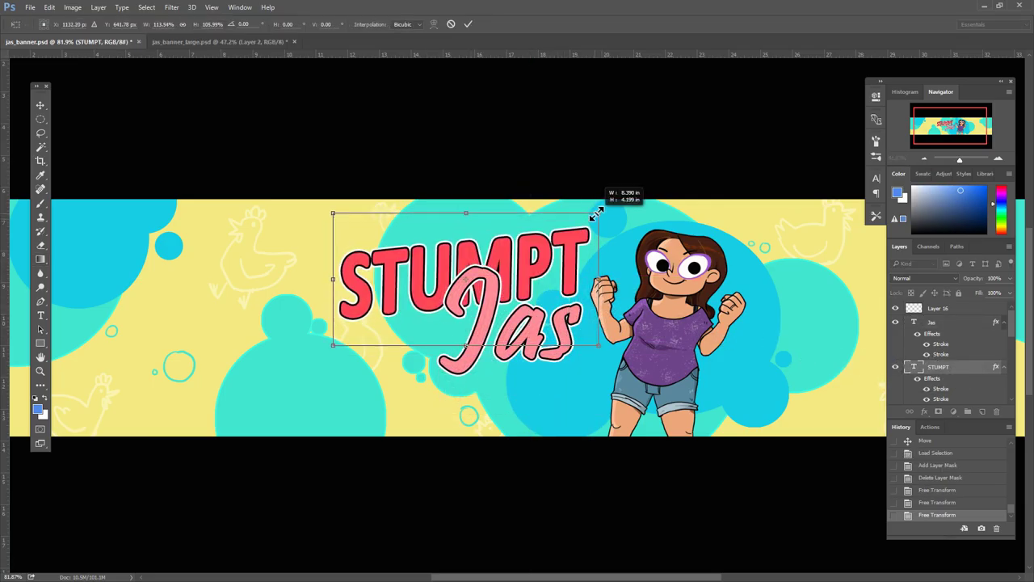
mouse_move(557, 282)
mouse_down()
mouse_move(469, 279)
mouse_move(571, 276)
mouse_up()
key(Return)
- Unlock Layer 7 with the woman's figure and give it a 7 px white outside stroke
scroll(937, 348, down, 5)
click(921, 341)
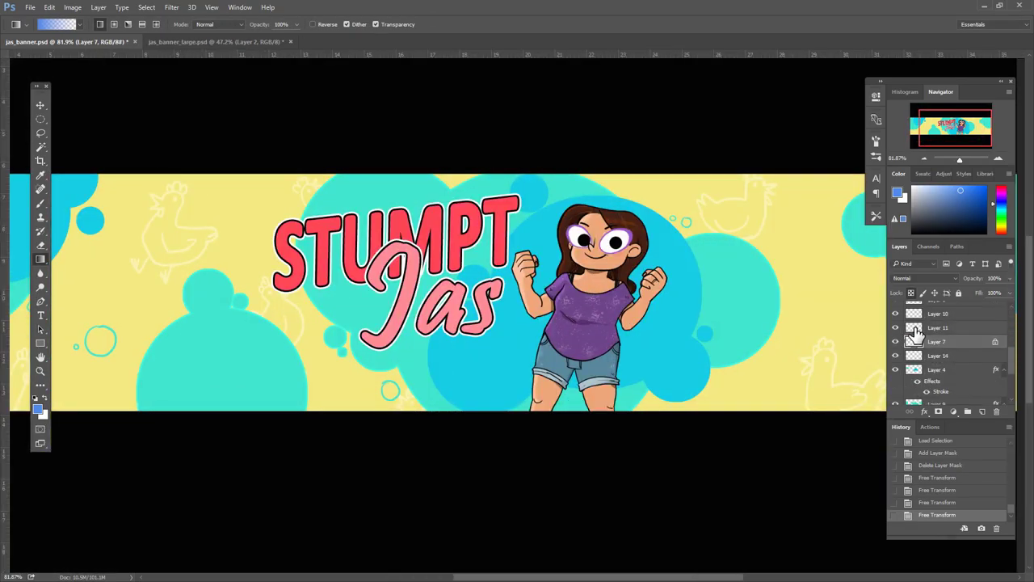
double_click(979, 342)
click(111, 369)
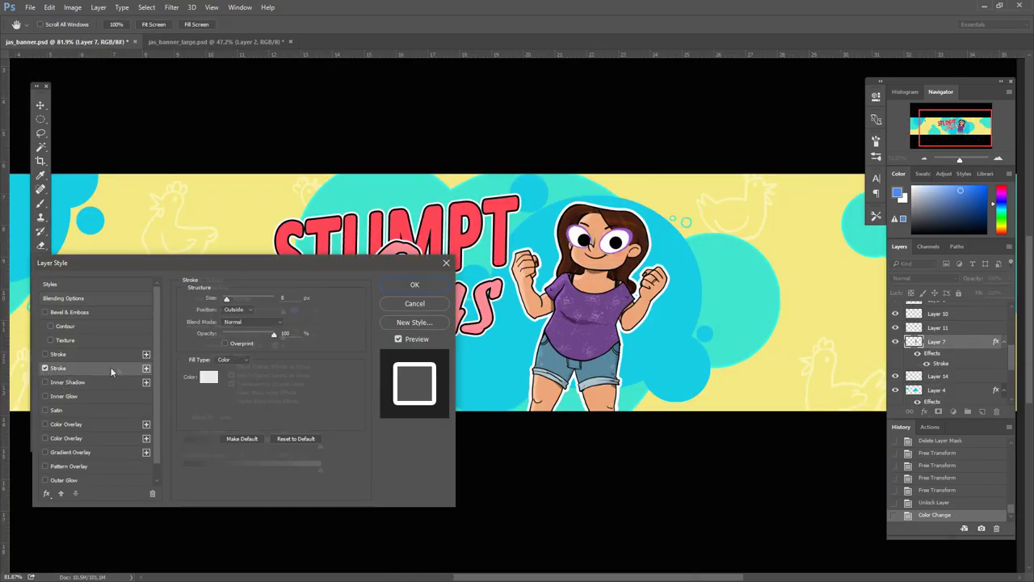
double_click(301, 298)
text(5)
key(Up)
key(Up)
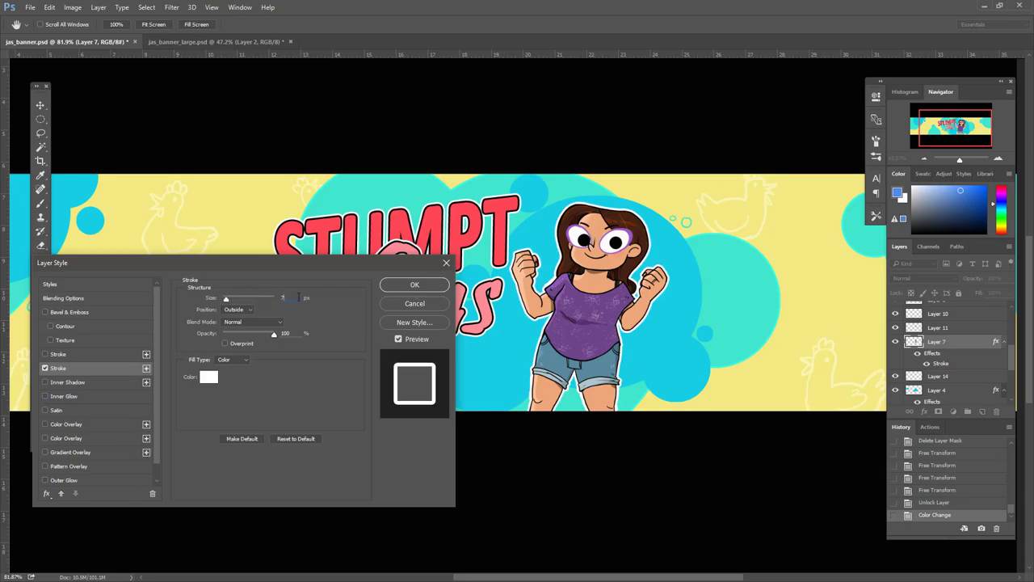
click(415, 286)
- On the transparency-locked Layer 6, brush over the line art of the purple shirt with sampled dark purple
mouse_move(483, 370)
mouse_down()
mouse_move(555, 392)
mouse_move(513, 406)
mouse_move(665, 342)
mouse_move(430, 359)
mouse_up()
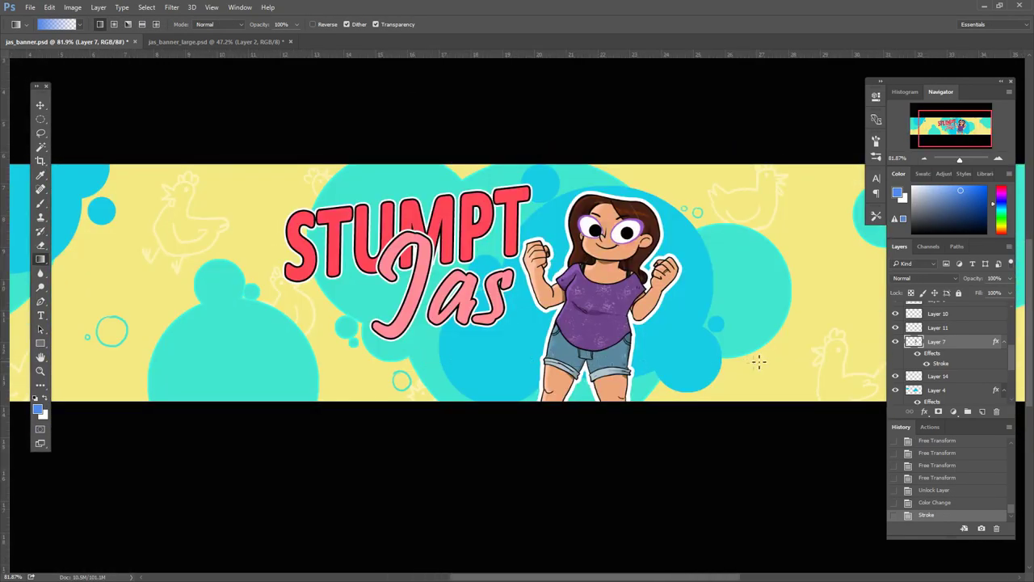
scroll(937, 356, up, 3)
click(899, 347)
key(b)
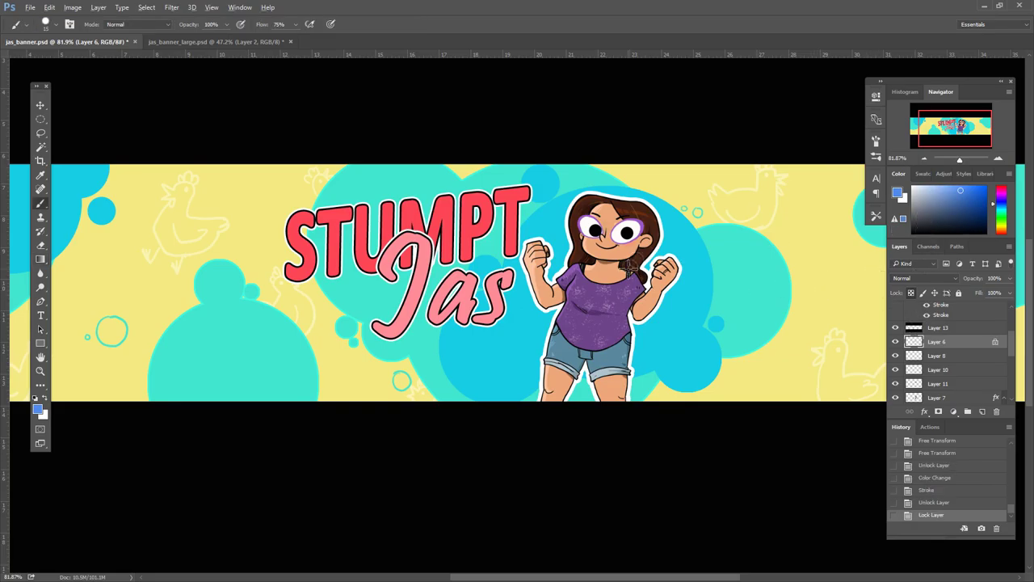
alt+click(650, 239)
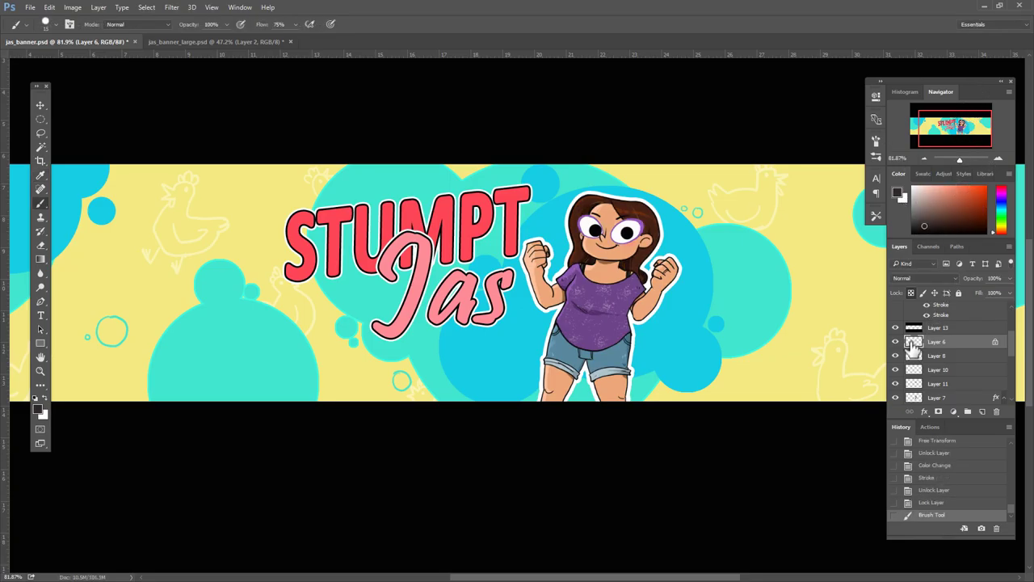
alt+click(618, 283)
scroll(618, 283, up, 4)
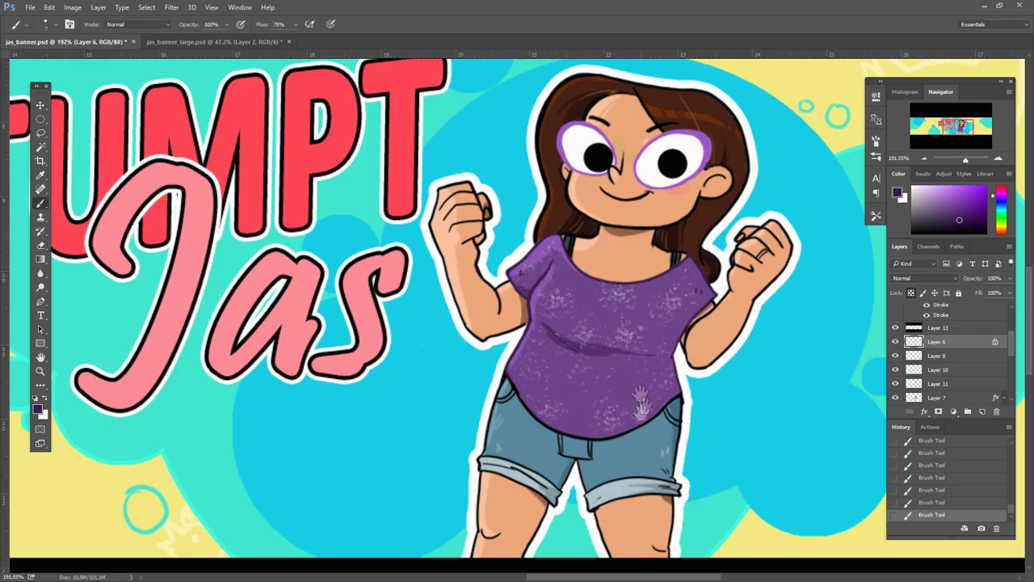
drag(640, 401, 658, 436)
- Recolour the woman's skin outlines dark brown and the shorts' outlines slate blue with the brush
alt+click(659, 437)
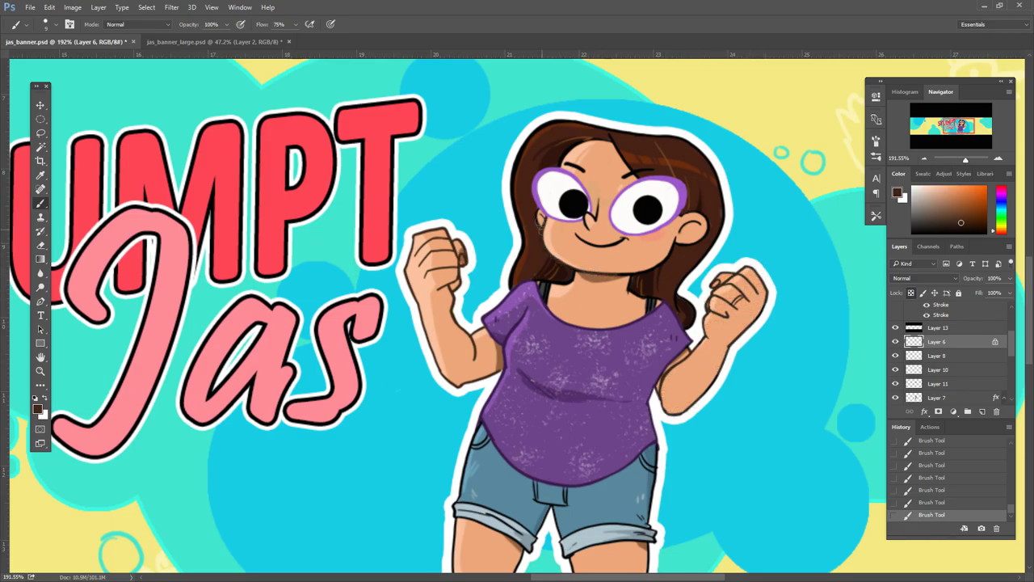
scroll(629, 253, down, 4)
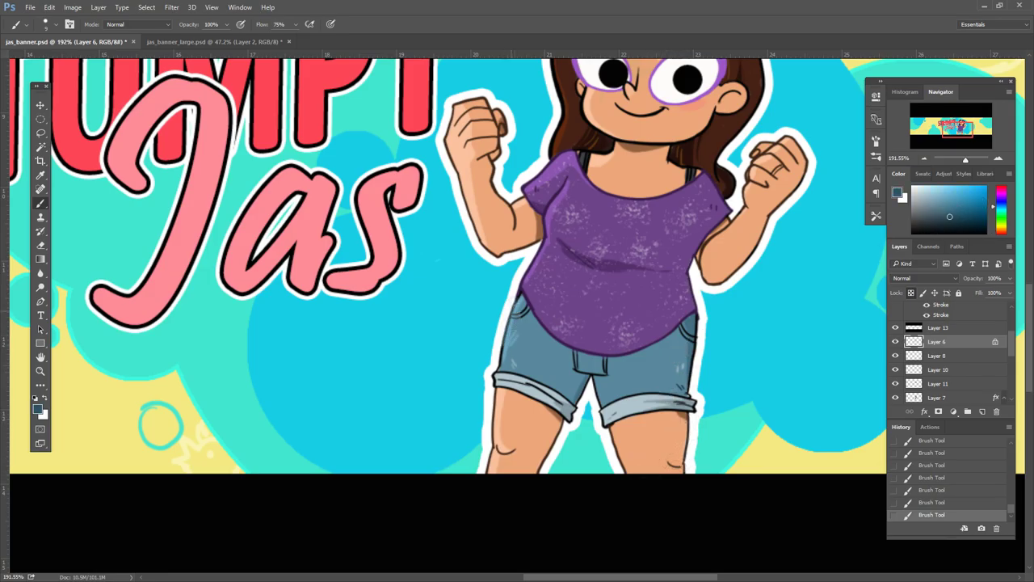
drag(691, 370, 637, 365)
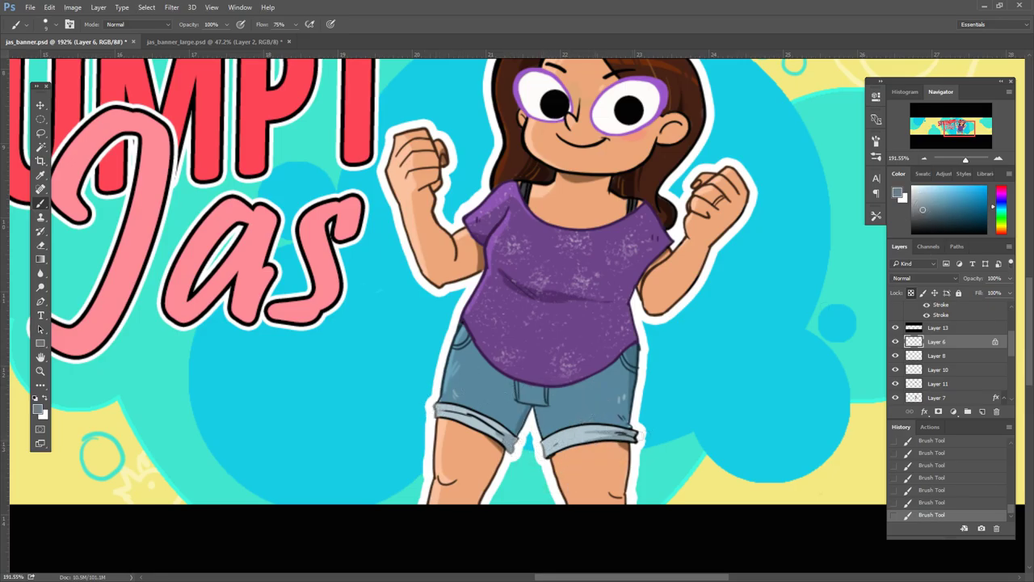
drag(631, 449, 616, 395)
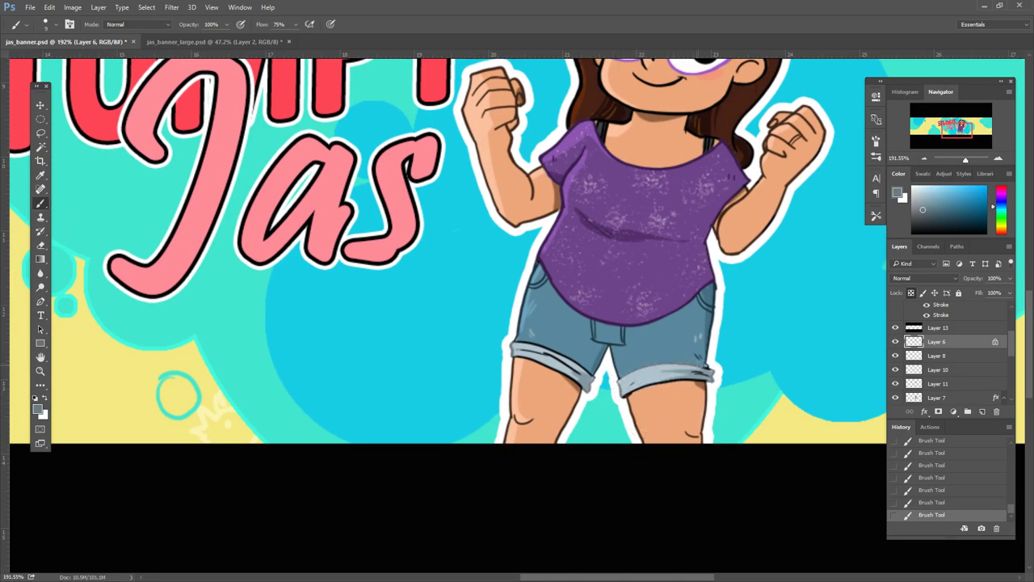
- Undo the last two brush strokes on the line art and redo them to compare the result
scroll(700, 418, down, 5)
click(931, 502)
click(931, 489)
scroll(664, 471, up, 1)
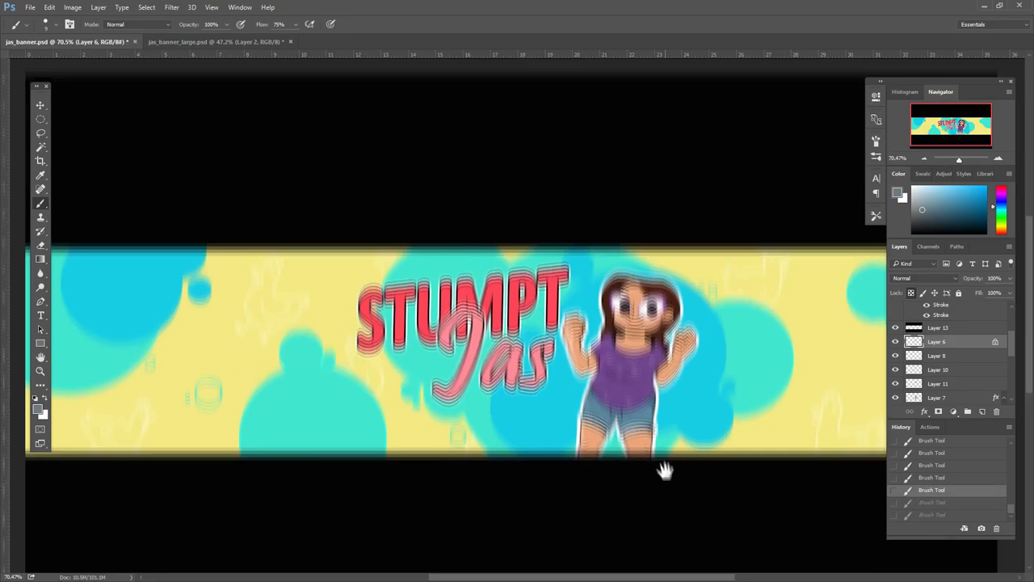
scroll(664, 470, up, 4)
key(ctrl+shift+z)
key(ctrl+shift+z)
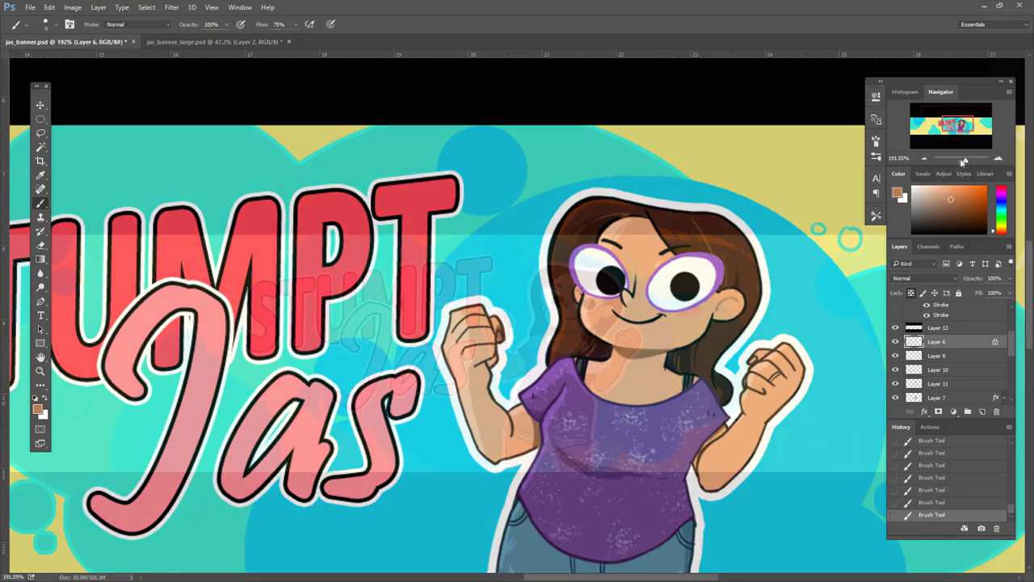
- On Layer 7, paint the woman's fingernails turquoise with the brush
scroll(517, 323, down, 5)
scroll(517, 323, up, 4)
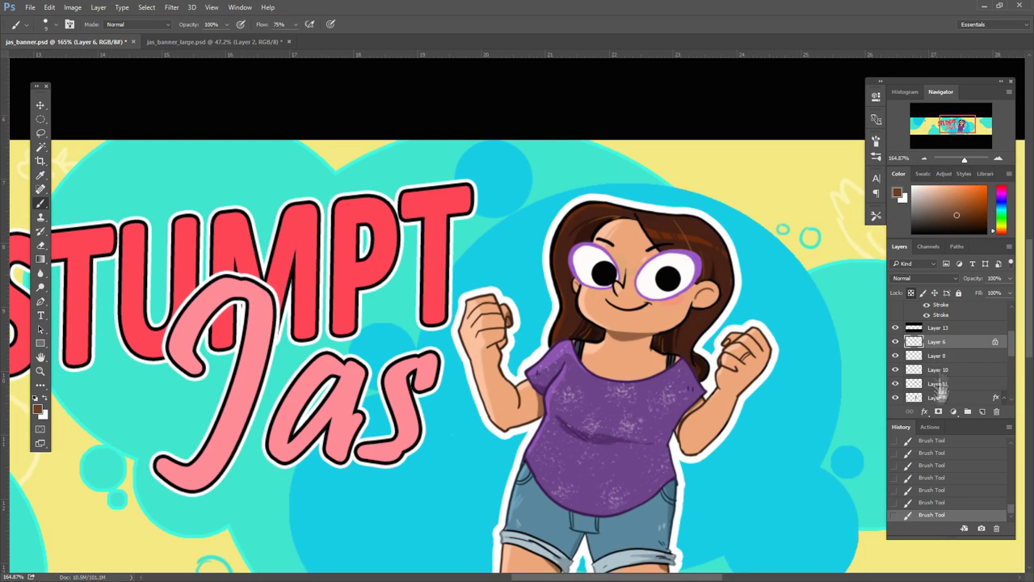
click(936, 396)
click(1002, 210)
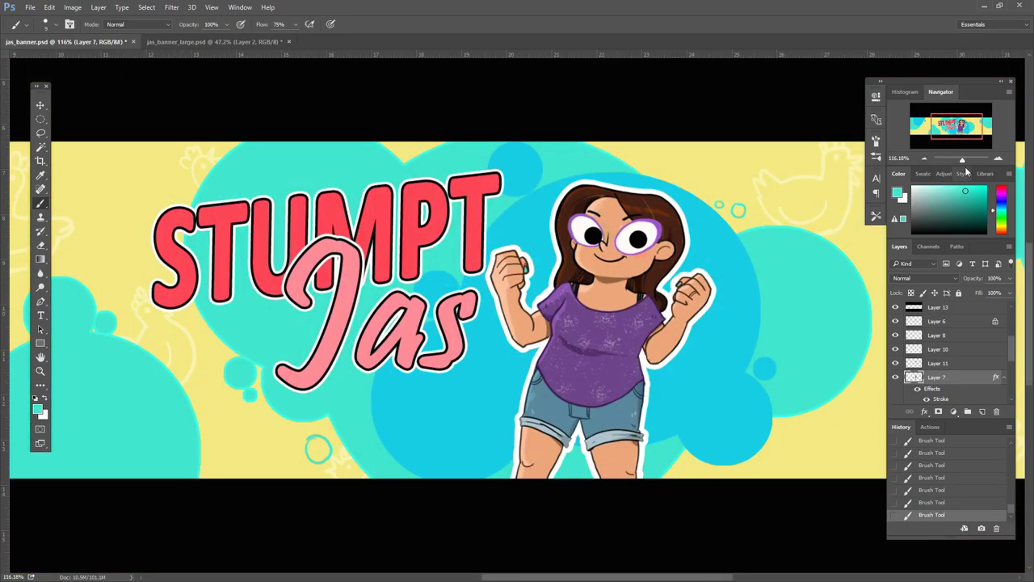
- Save the changes to the jas_banner.psd file
drag(958, 158, 962, 159)
click(30, 7)
click(48, 161)
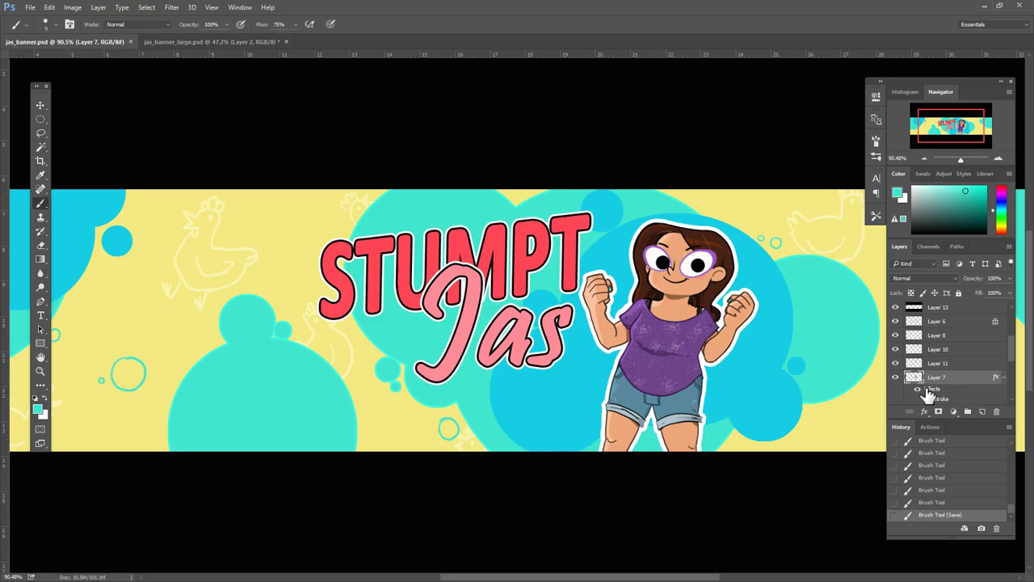
scroll(929, 391, down, 1)
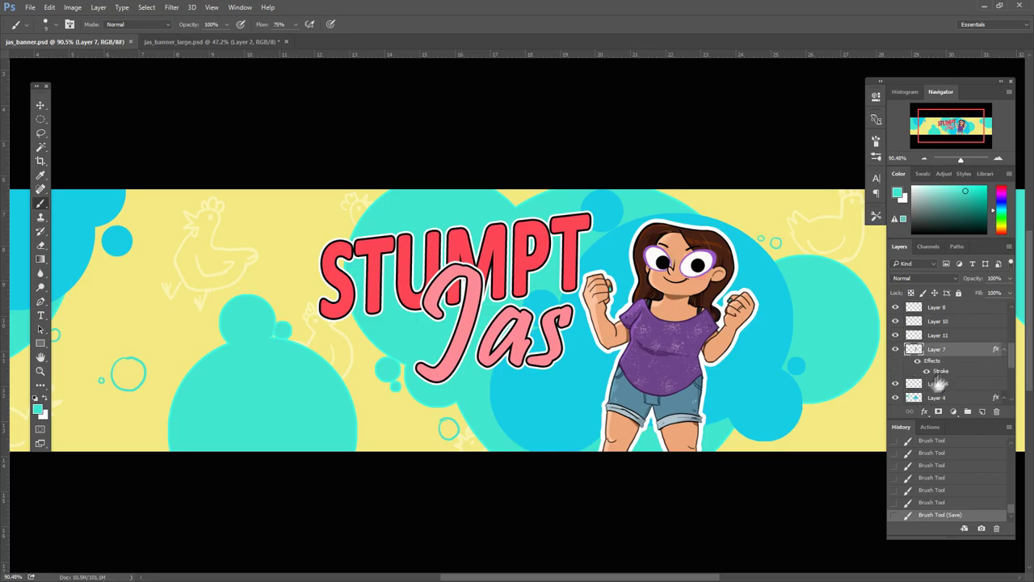